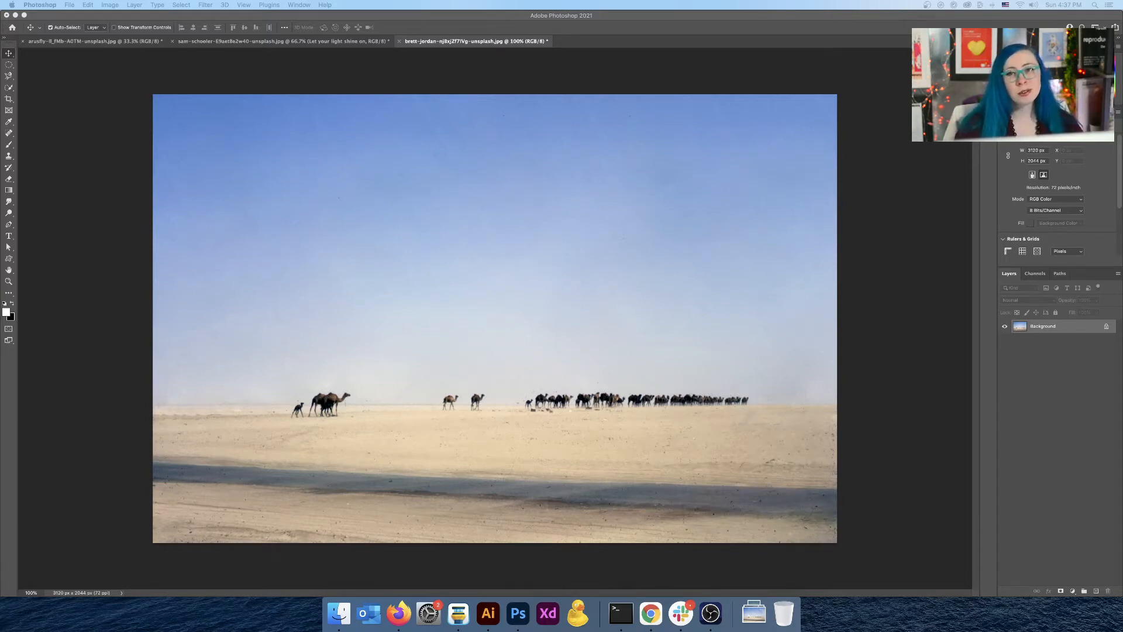
Compare the retouched camel photo with its original state in History, then return to the last Spot Healing Brush state.
{"action": "left_click", "coordinate": [988, 54]}
{"action": "scroll", "coordinate": [909, 284], "scroll_direction": "up", "scroll_amount": 1}
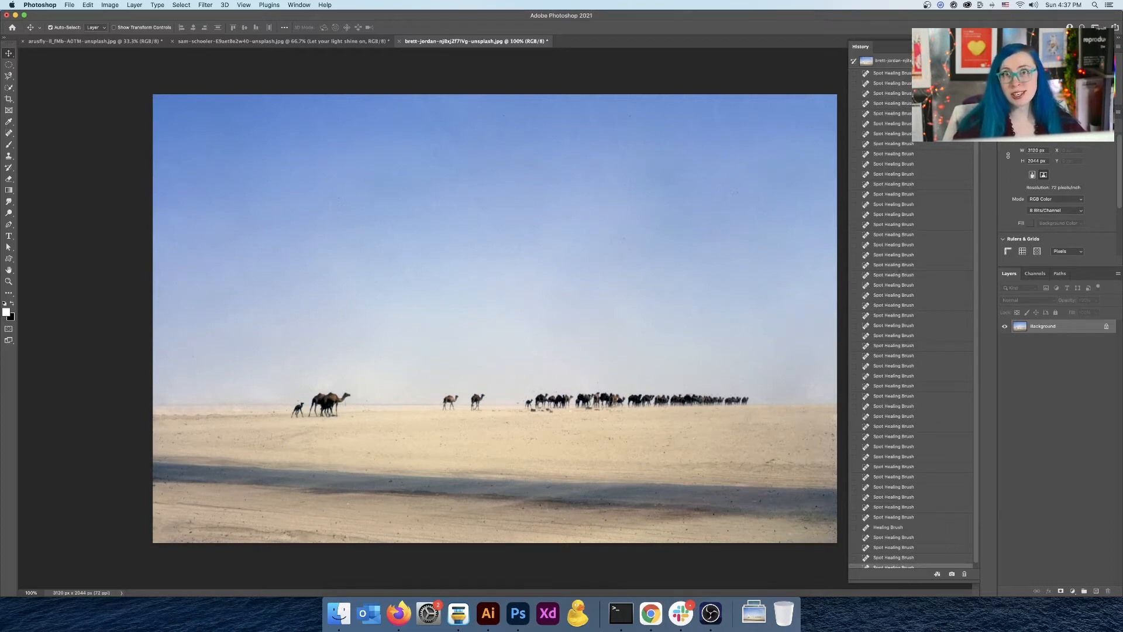
{"action": "left_click", "coordinate": [917, 61]}
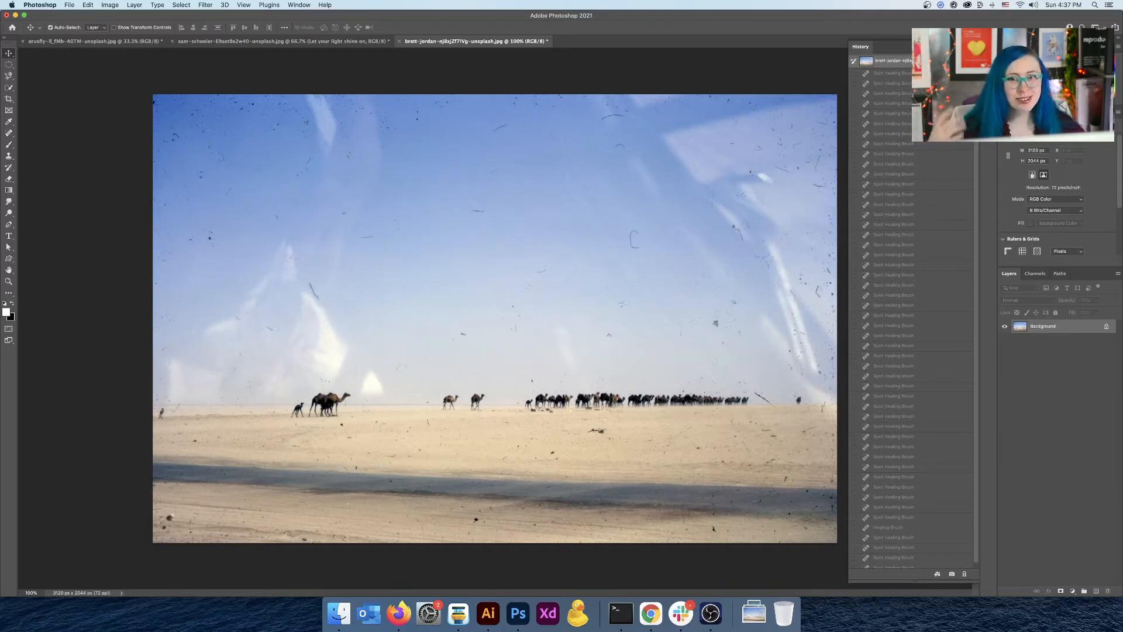
{"action": "scroll", "coordinate": [906, 328], "scroll_direction": "down", "scroll_amount": 2}
{"action": "left_click", "coordinate": [891, 564]}
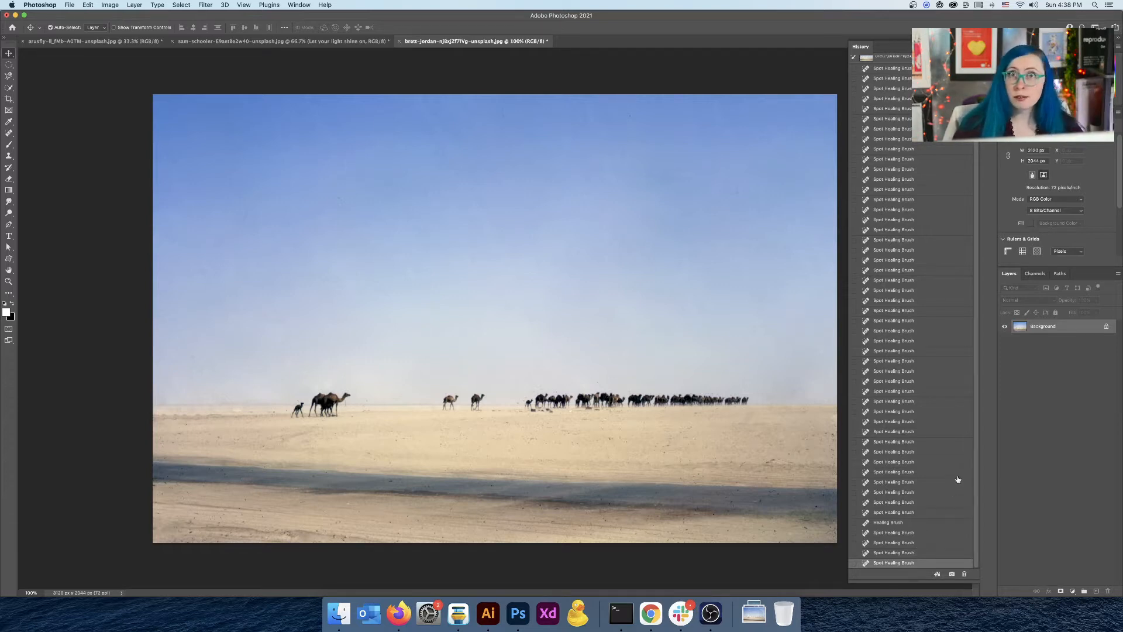
Revert the photo to its original opened state in History and choose the Spot Healing Brush Tool.
{"action": "scroll", "coordinate": [957, 477], "scroll_direction": "up", "scroll_amount": 1}
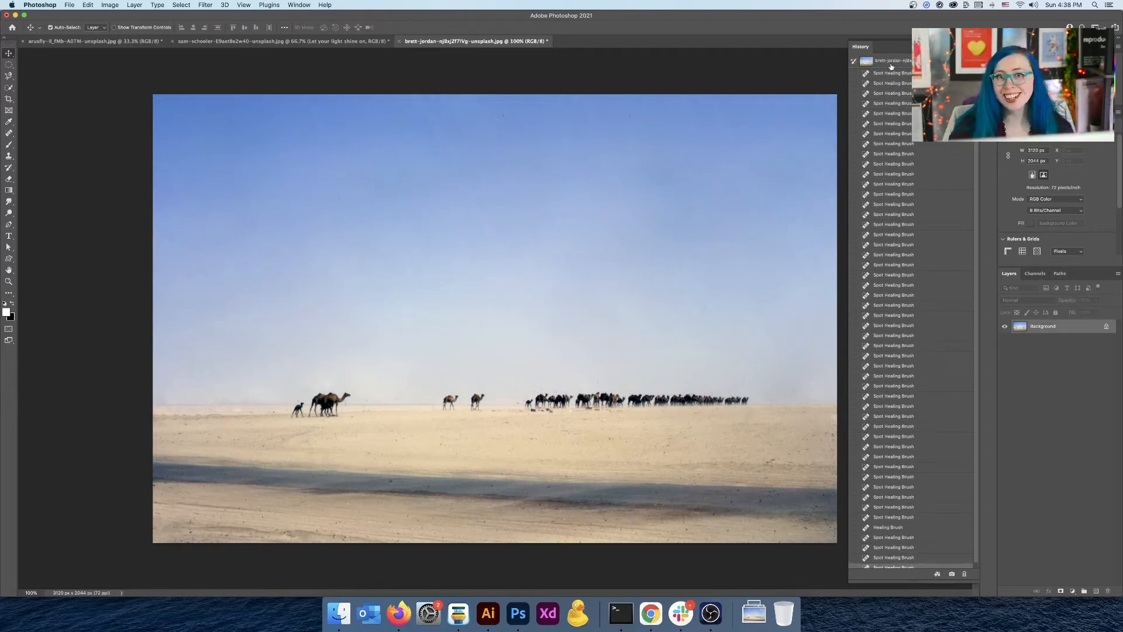
{"action": "left_click", "coordinate": [893, 66]}
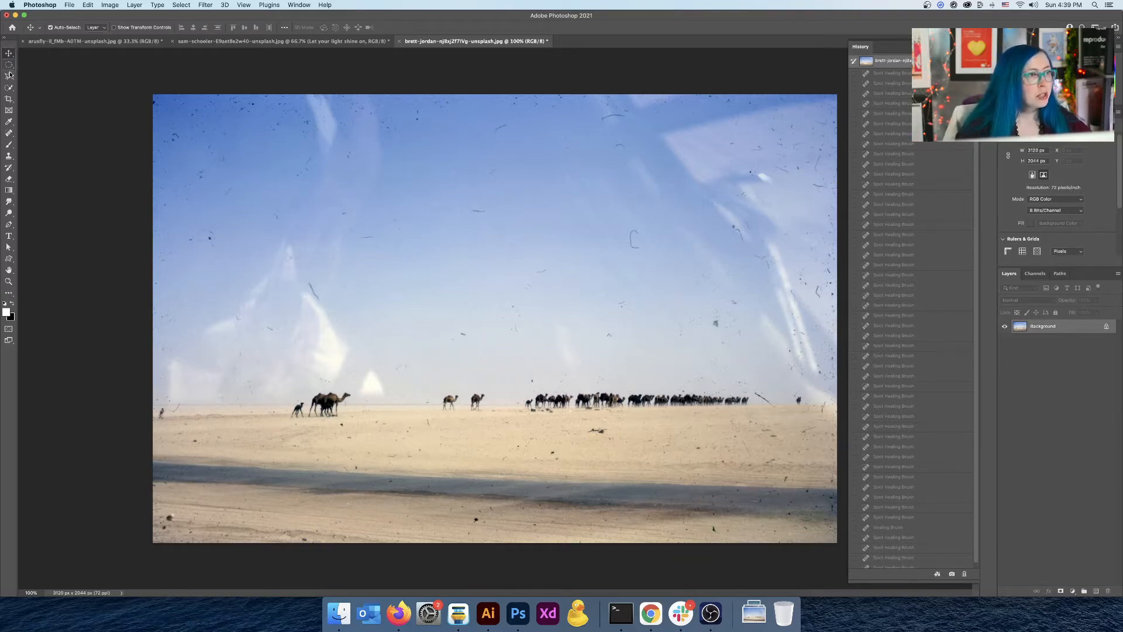
{"action": "left_click", "coordinate": [8, 133]}
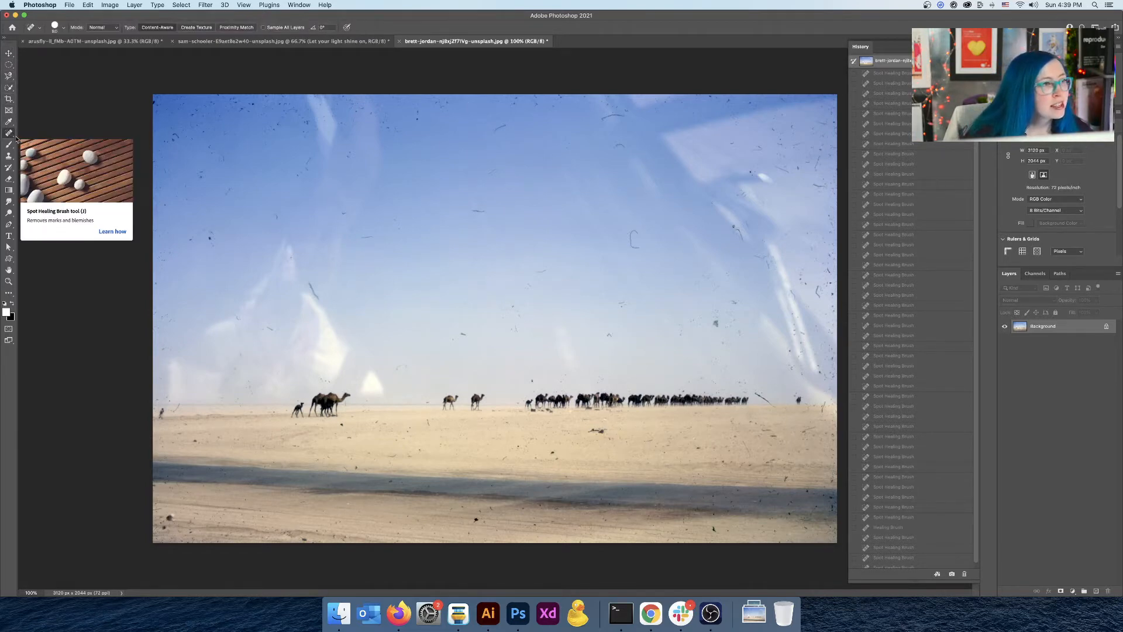
{"action": "right_click", "coordinate": [8, 134]}
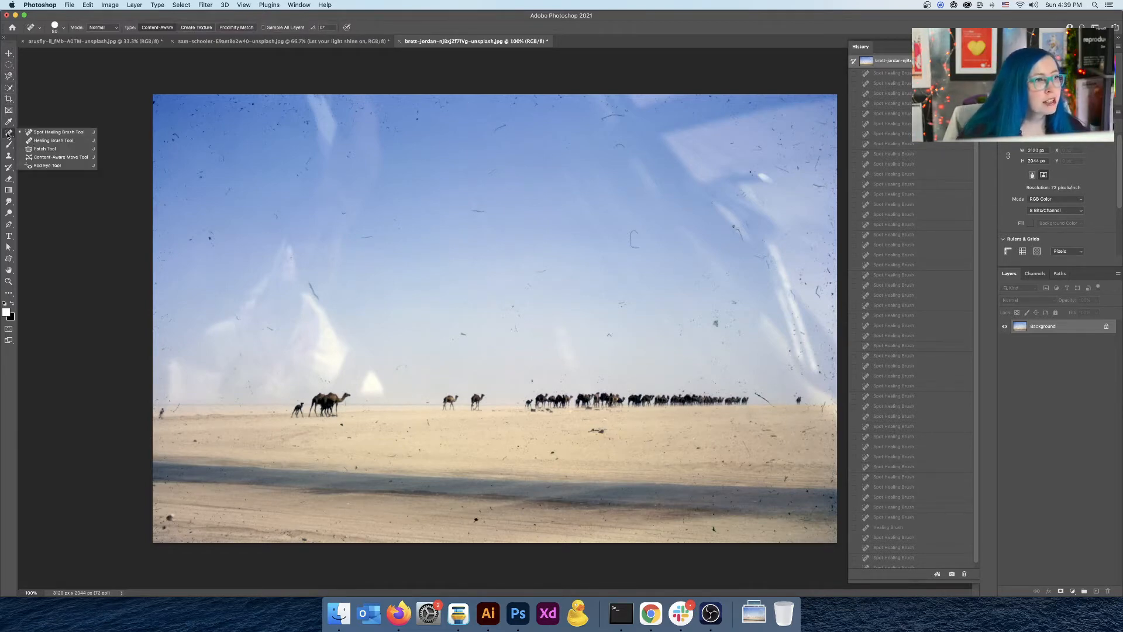
{"action": "left_click", "coordinate": [41, 133]}
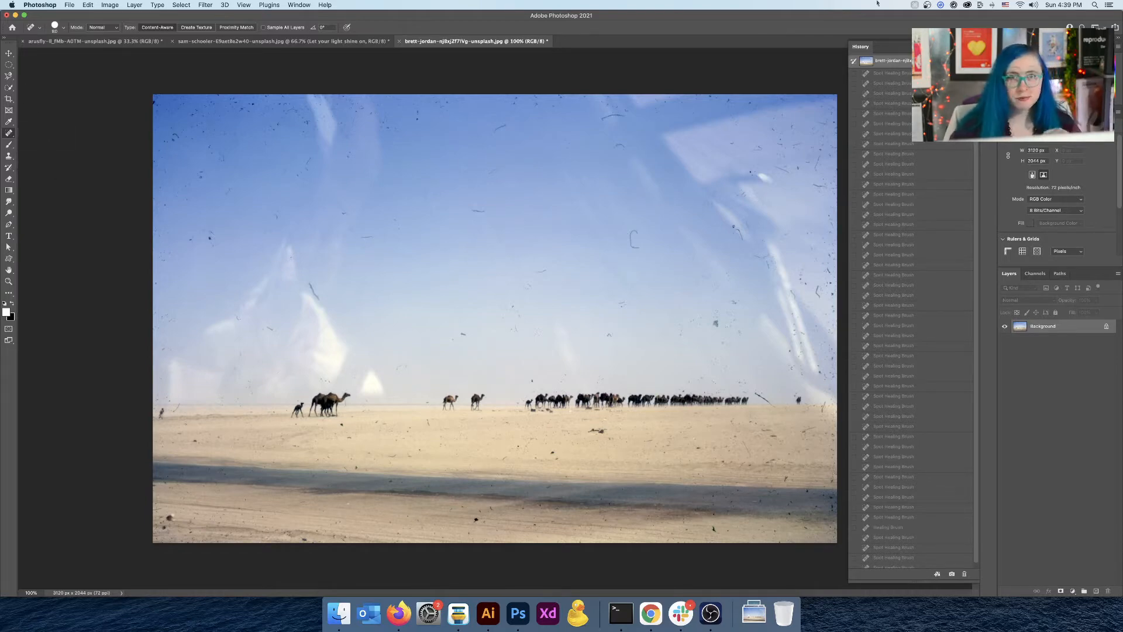
Try different Spot Healing Brush sizes over the sky, enlarging the brush to about 175 px.
{"action": "key", "text": "bracketleft"}
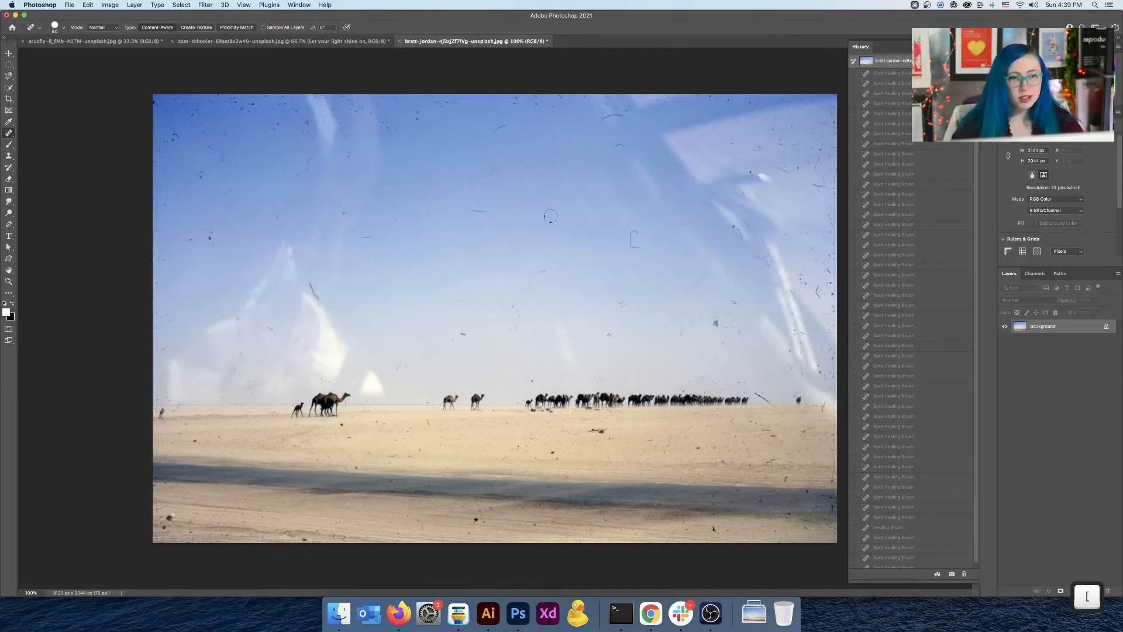
{"action": "key", "text": "bracketright"}
{"action": "key", "text": "bracketright"}
{"action": "key", "text": "bracketright"}
{"action": "key", "text": "bracketright"}
{"action": "key", "text": "bracketright"}
{"action": "key", "text": "bracketright"}
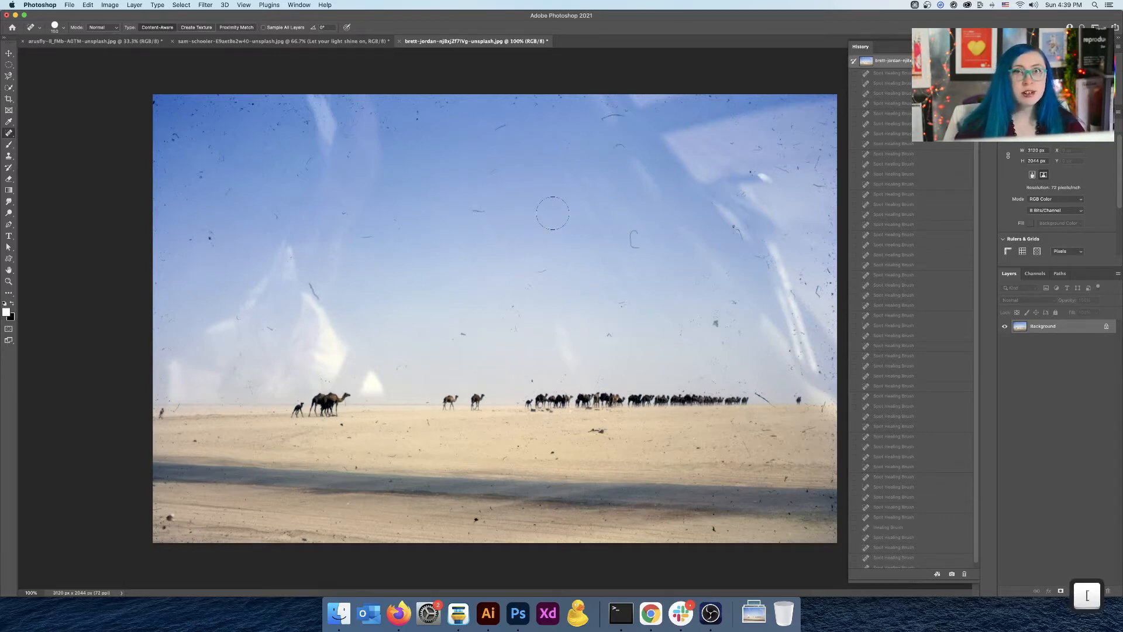
{"action": "key", "text": "bracketleft"}
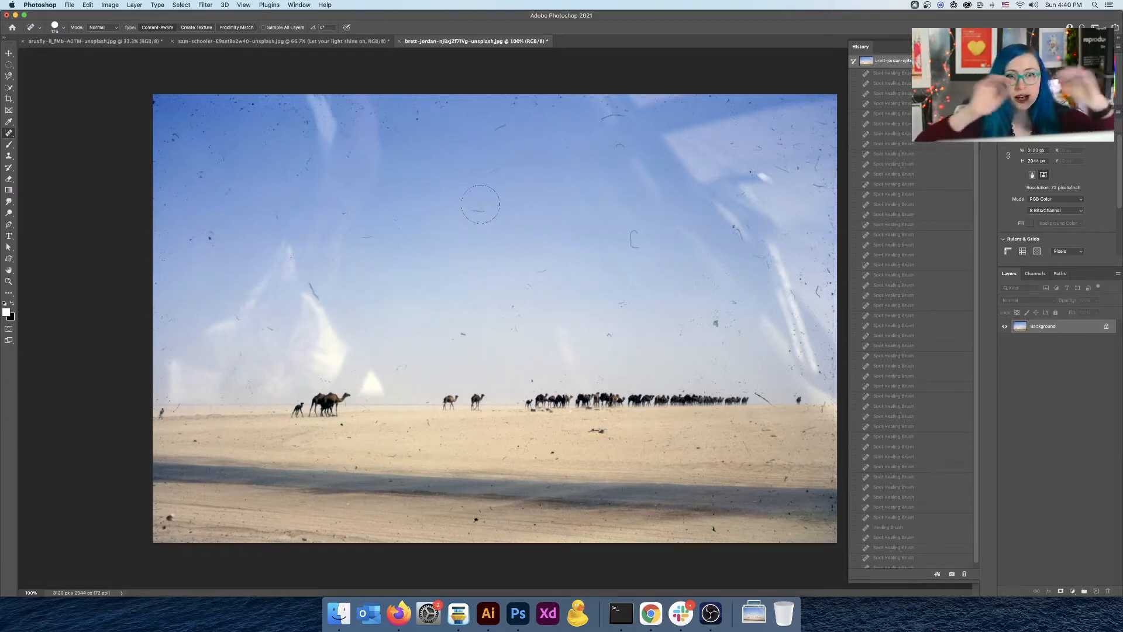
Set the brush size to 80 px and heal the two small specks in the sky above the two middle camels.
{"action": "key", "text": "super+equal"}
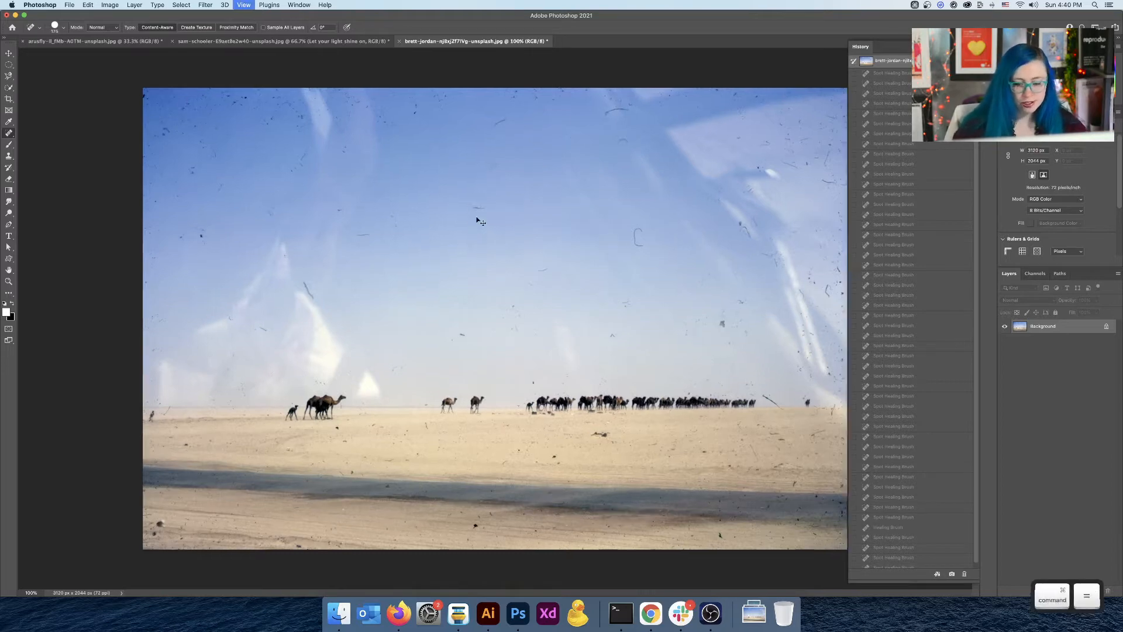
{"action": "key", "text": "bracketleft"}
{"action": "key", "text": "bracketleft"}
{"action": "key", "text": "bracketleft"}
{"action": "key", "text": "bracketleft"}
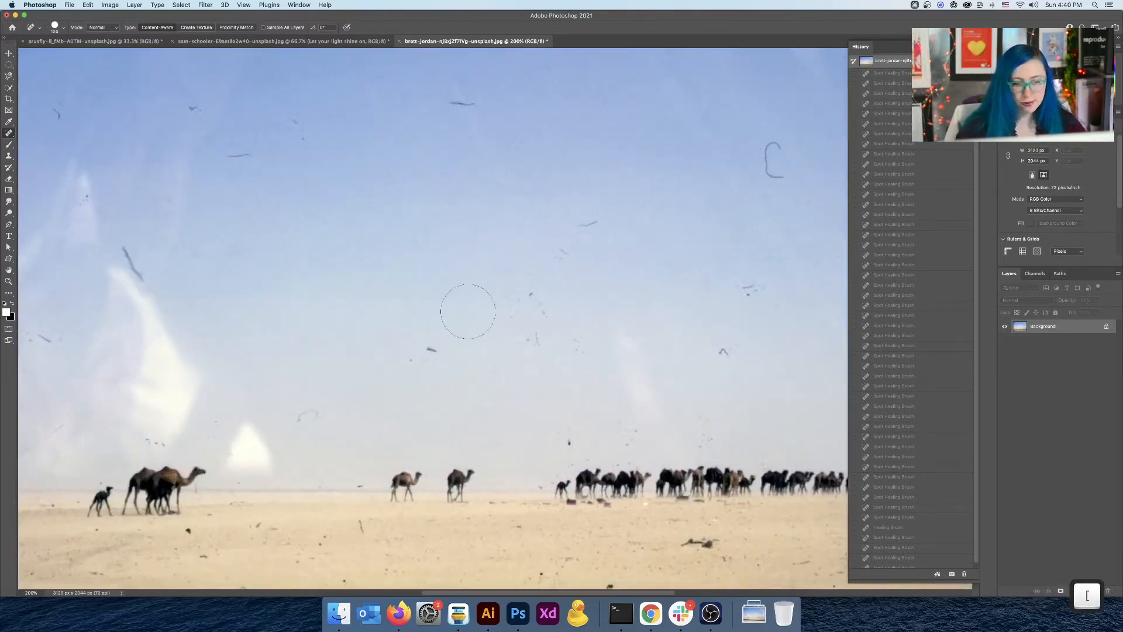
{"action": "key", "text": "bracketleft"}
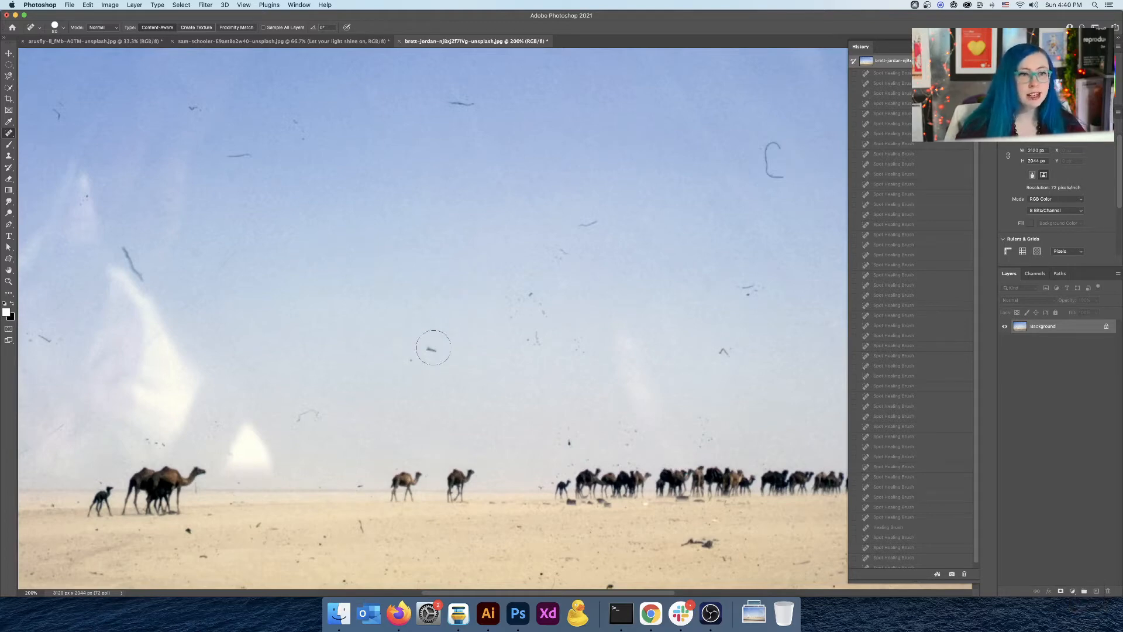
{"action": "left_click", "coordinate": [432, 350]}
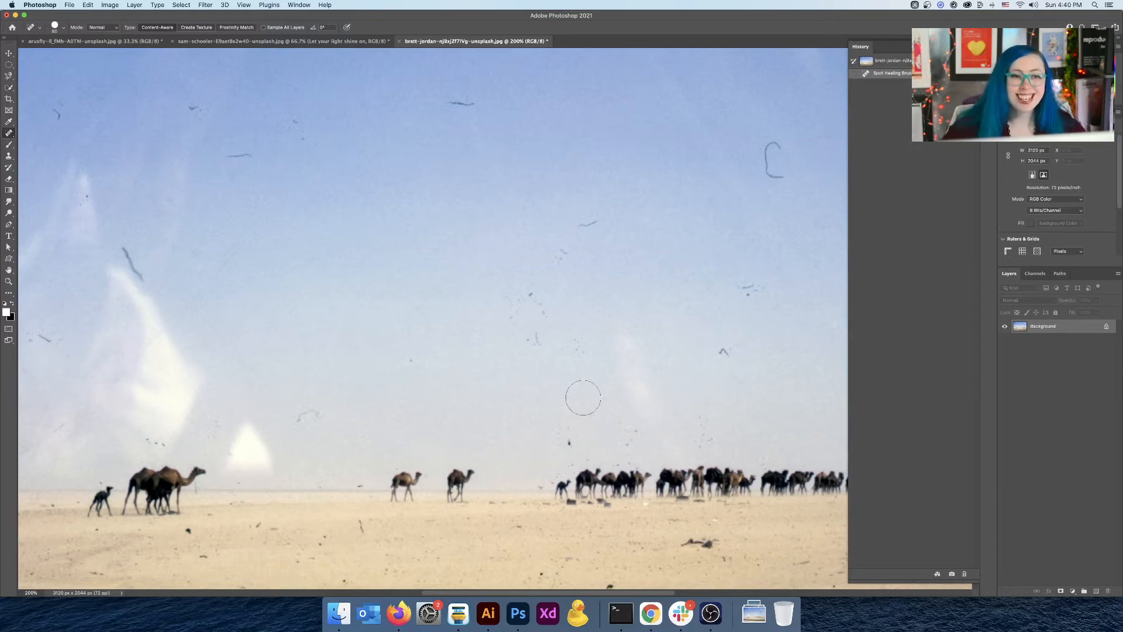
{"action": "left_click", "coordinate": [411, 358]}
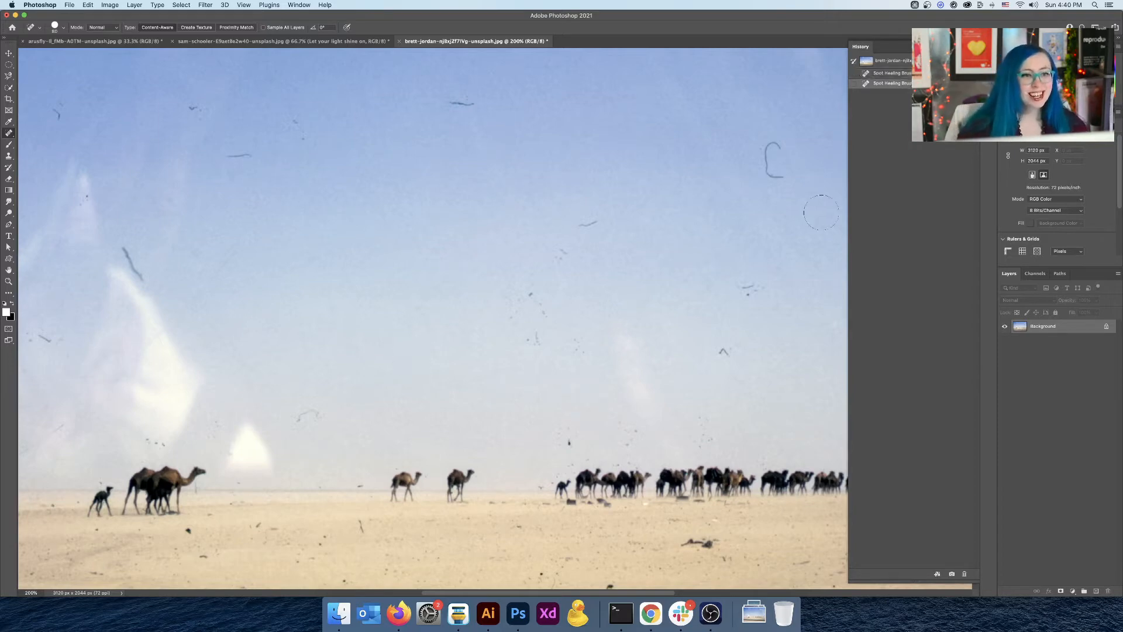
Heal the curved marks above the long camel herd and the cluster of specks in the middle of the sky.
{"action": "left_click", "coordinate": [721, 348]}
{"action": "left_click", "coordinate": [747, 288]}
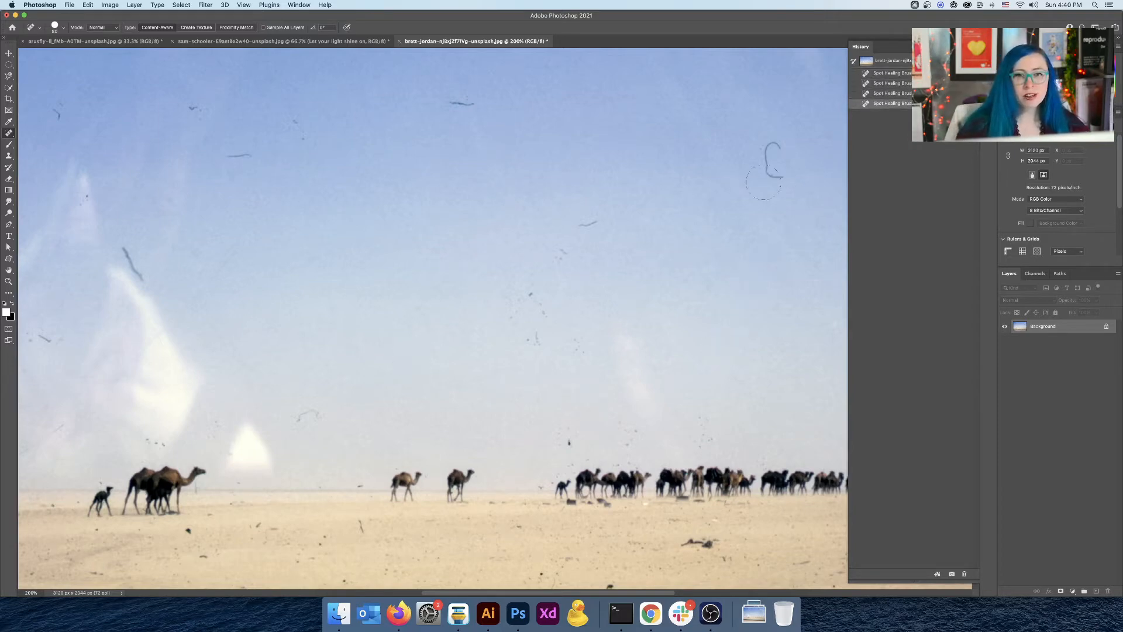
{"action": "left_click", "coordinate": [592, 227]}
{"action": "left_click", "coordinate": [555, 258]}
{"action": "left_click", "coordinate": [532, 275]}
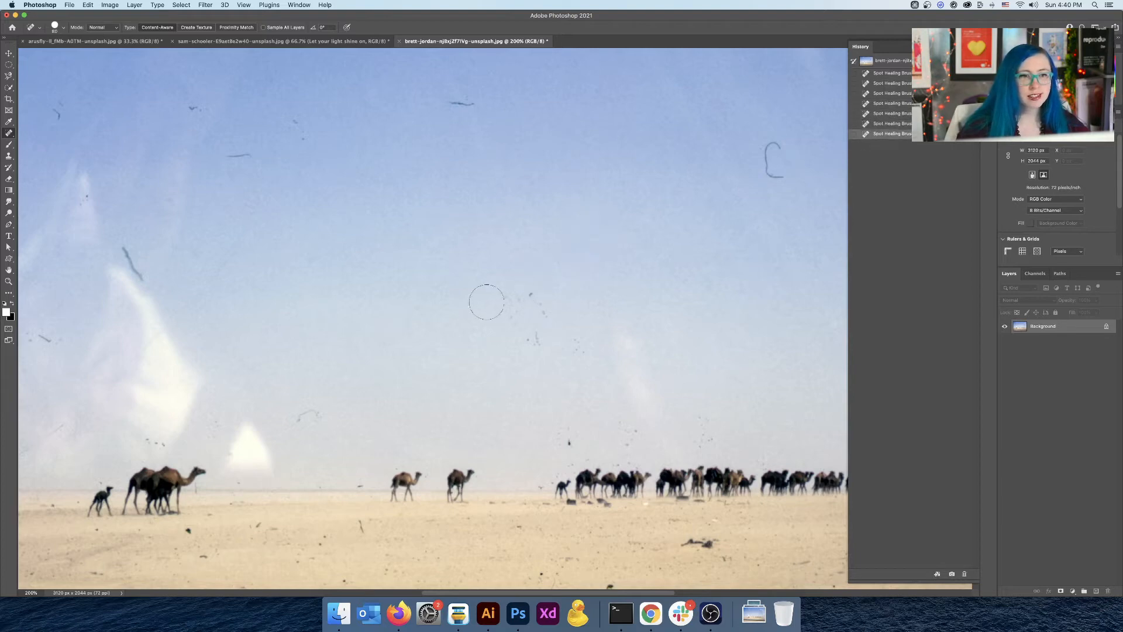
{"action": "left_click", "coordinate": [491, 300]}
{"action": "left_click", "coordinate": [532, 296]}
{"action": "left_click", "coordinate": [547, 313]}
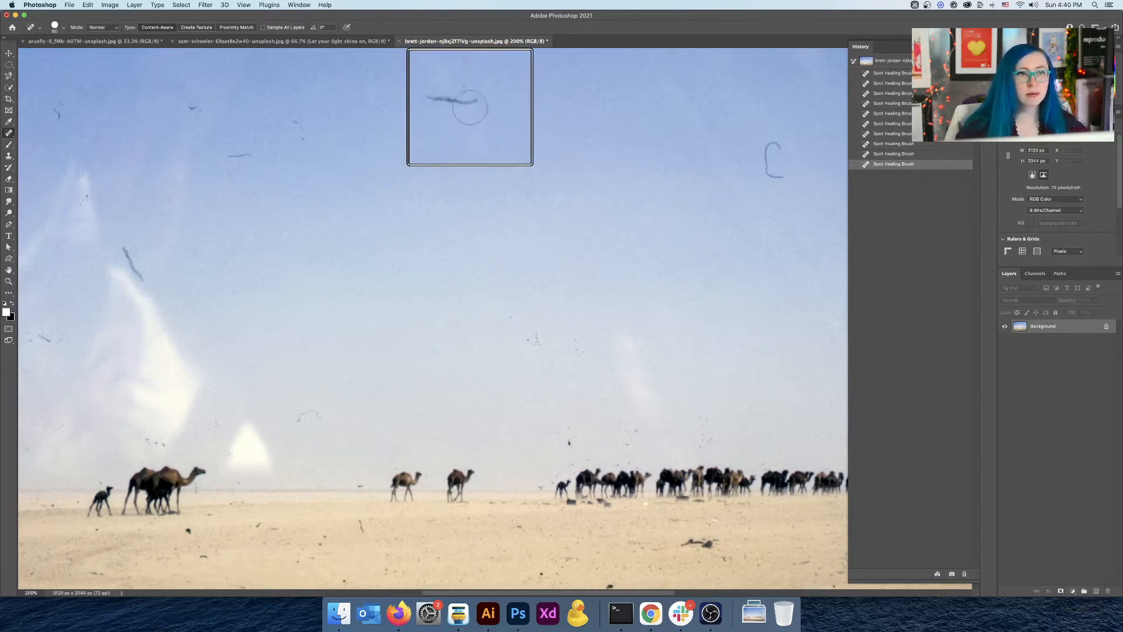
Heal the short dark horizontal scratch in the upper middle of the sky.
{"action": "key", "text": "ctrl"}
{"action": "left_click", "coordinate": [476, 106]}
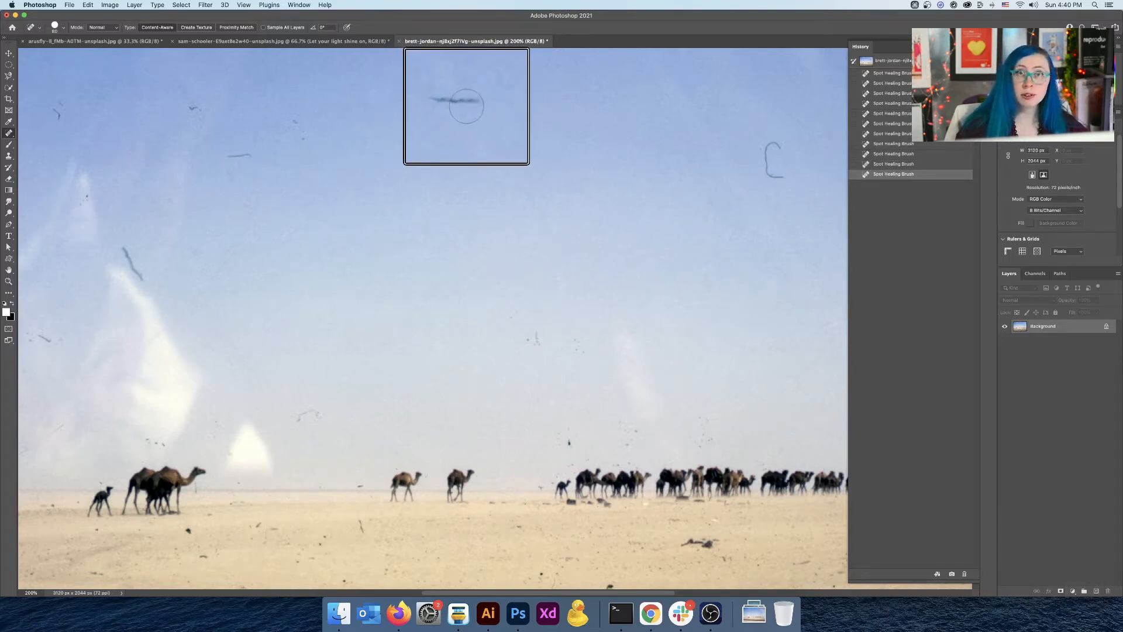
{"action": "scroll", "coordinate": [467, 108], "scroll_direction": "down", "scroll_amount": 3}
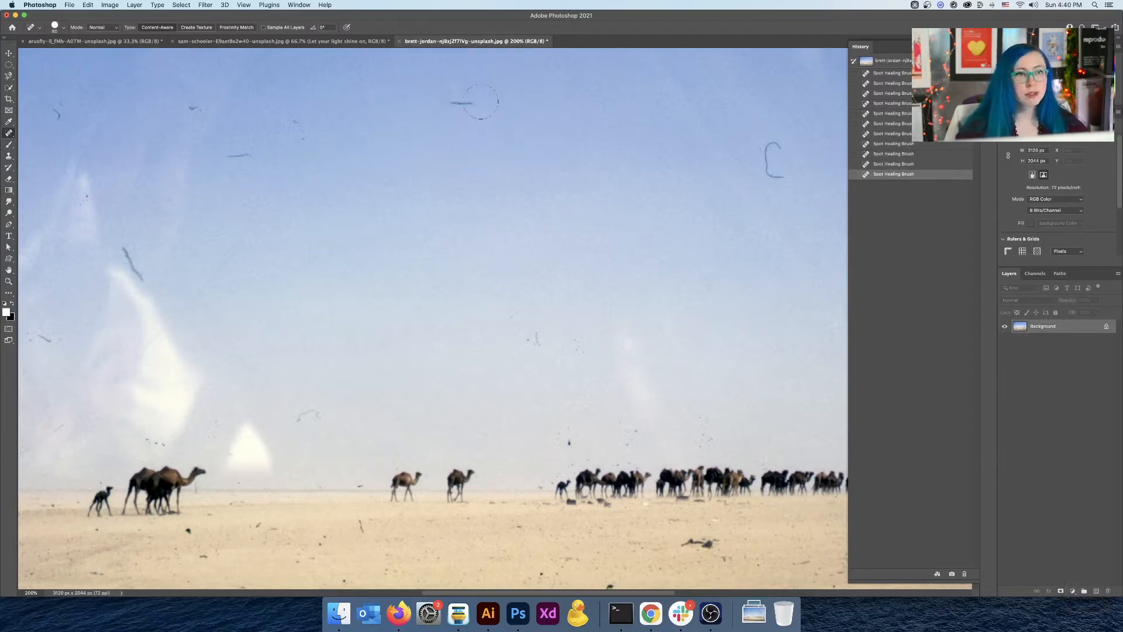
{"action": "scroll", "coordinate": [463, 104], "scroll_direction": "up", "scroll_amount": 3}
{"action": "scroll", "coordinate": [461, 105], "scroll_direction": "down", "scroll_amount": 3}
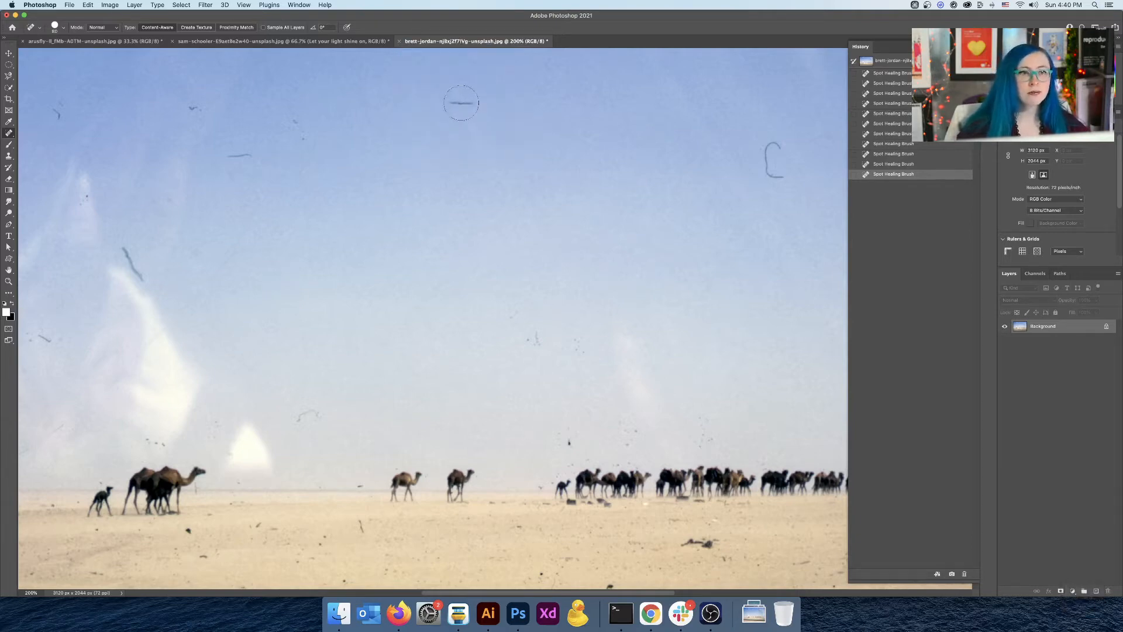
{"action": "left_click", "coordinate": [461, 103]}
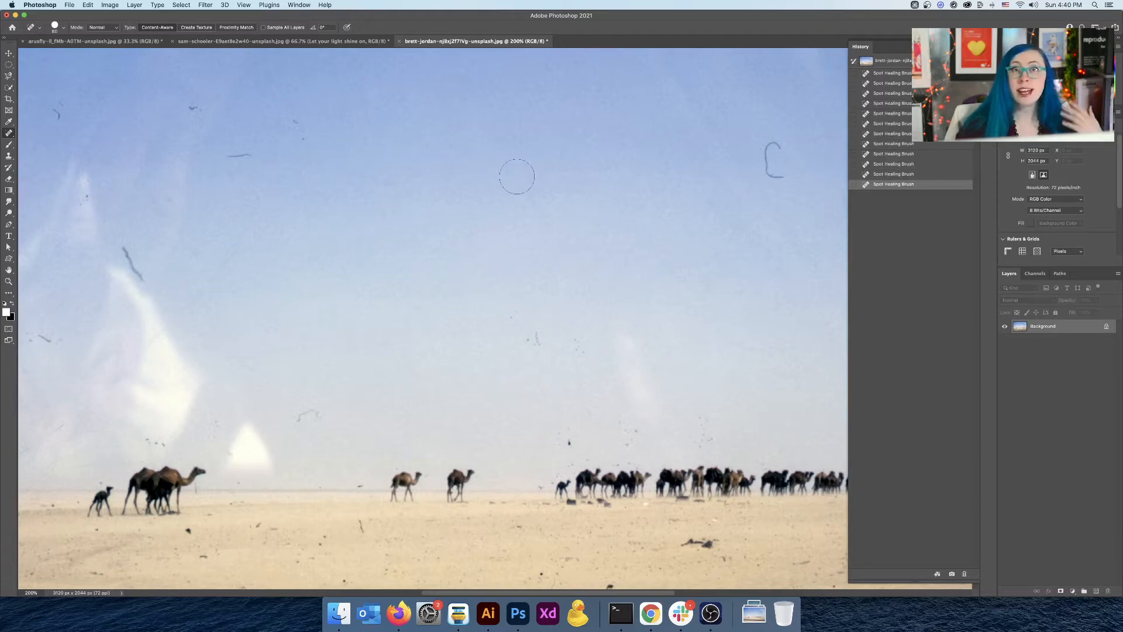
Enlarge the healing brush to 125 px and remove the scratch near the sky's upper edge and nearby blemishes.
{"action": "key", "text": "super+minus"}
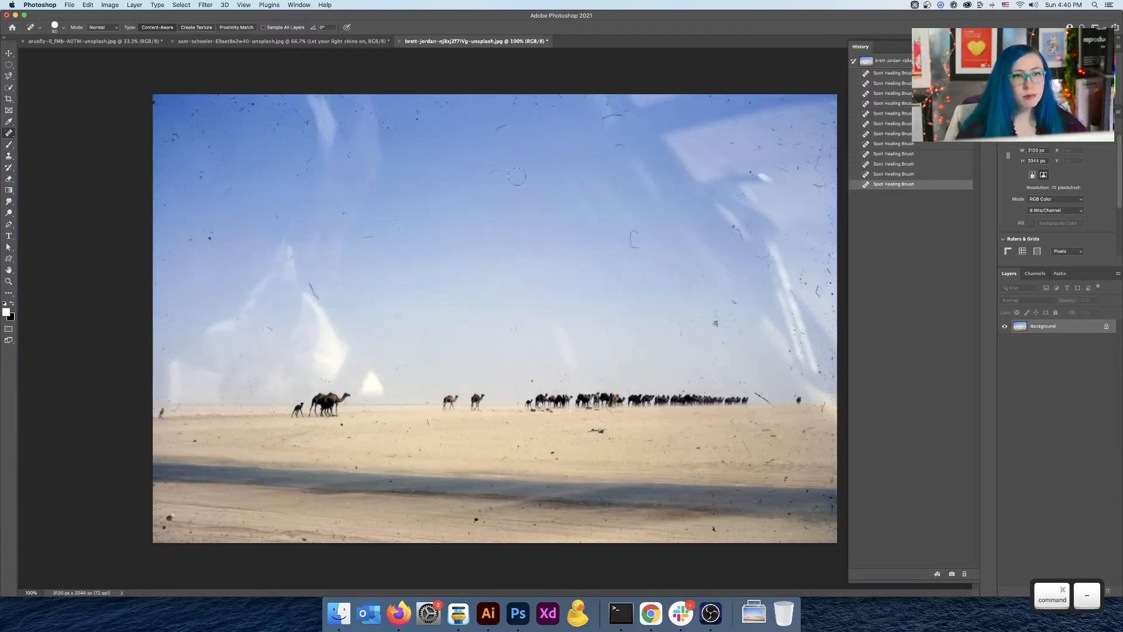
{"action": "left_click", "coordinate": [494, 172]}
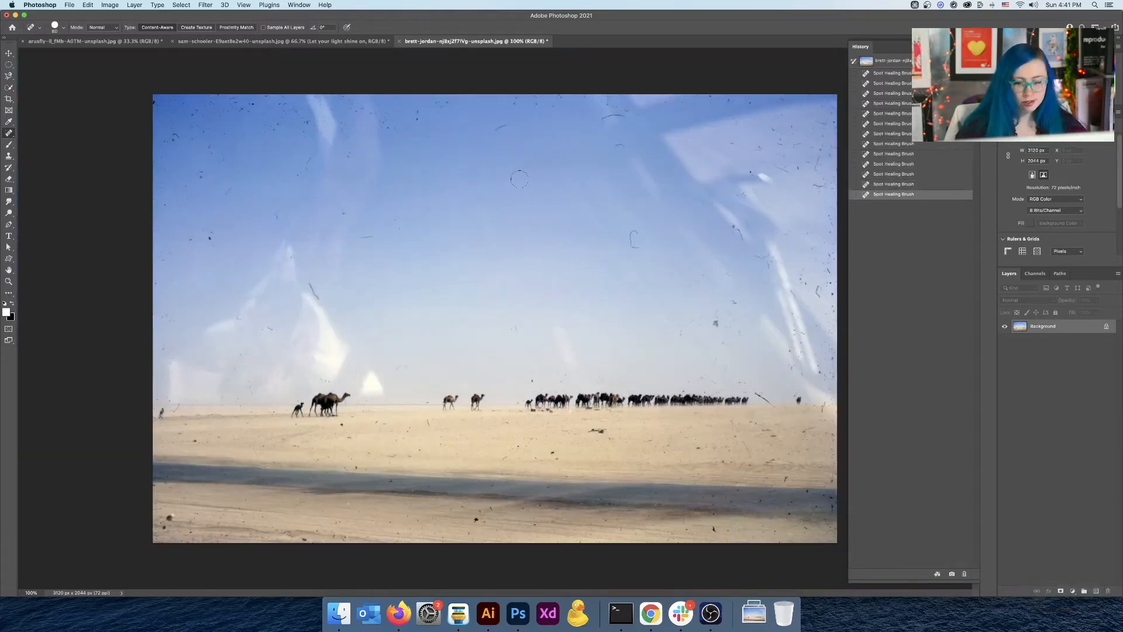
{"action": "key", "text": "bracketright"}
{"action": "key", "text": "bracketright"}
{"action": "key", "text": "bracketright"}
{"action": "left_click", "coordinate": [502, 129]}
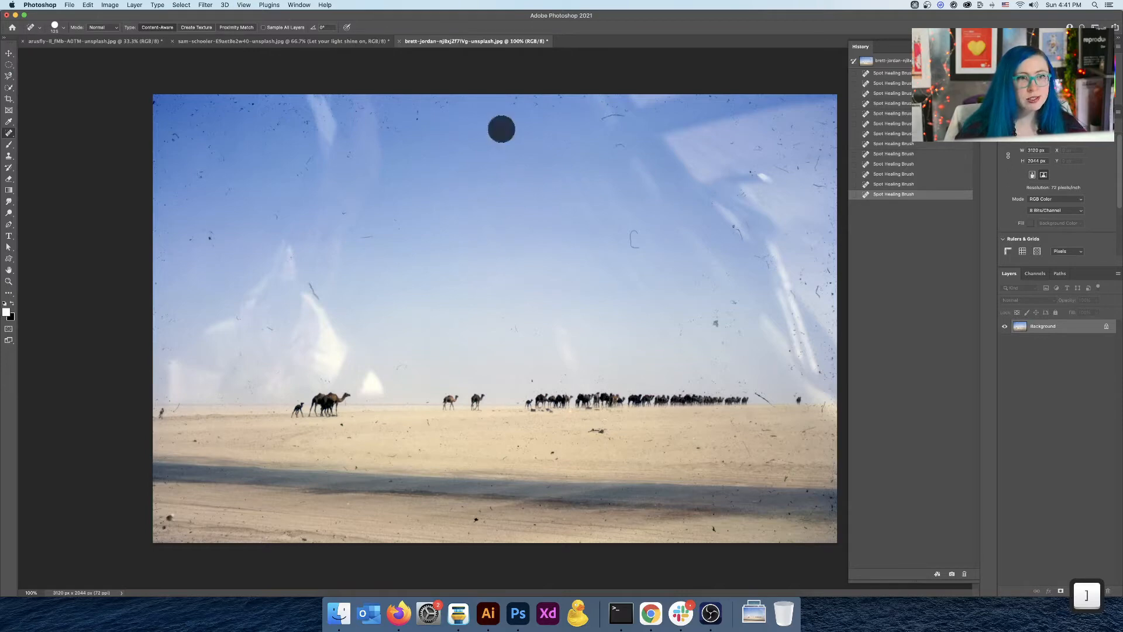
{"action": "left_click", "coordinate": [393, 222]}
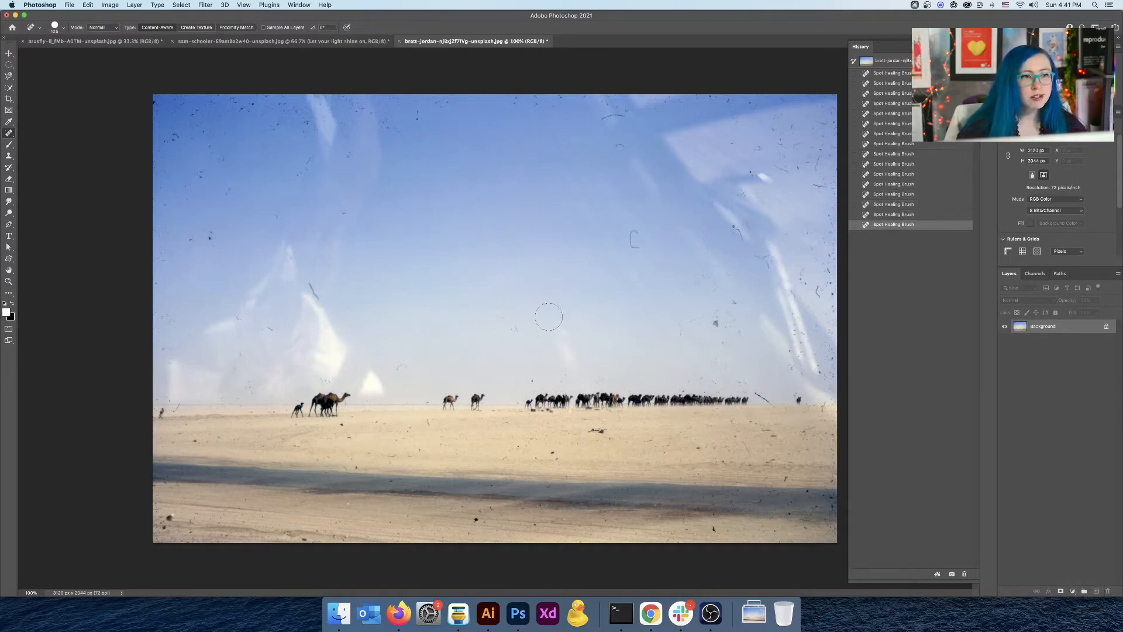
Heal the remaining cluster of faint specks in the middle of the sky above the camels.
{"action": "left_click", "coordinate": [510, 321]}
{"action": "left_click", "coordinate": [512, 306]}
{"action": "left_click", "coordinate": [515, 301]}
{"action": "left_click", "coordinate": [529, 328]}
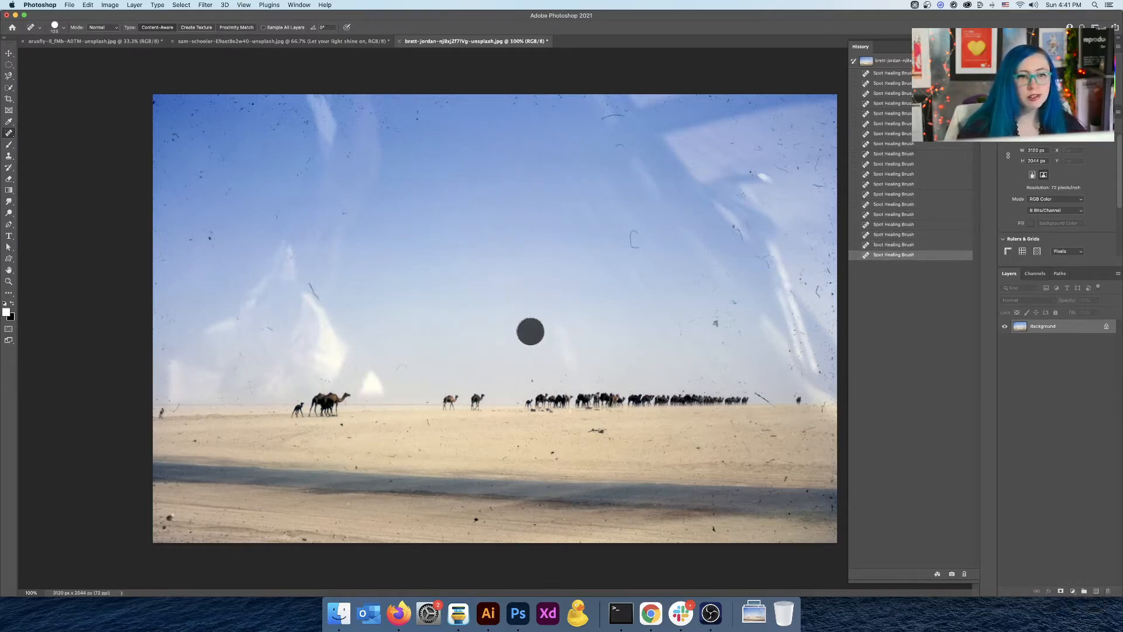
{"action": "key", "text": "alt"}
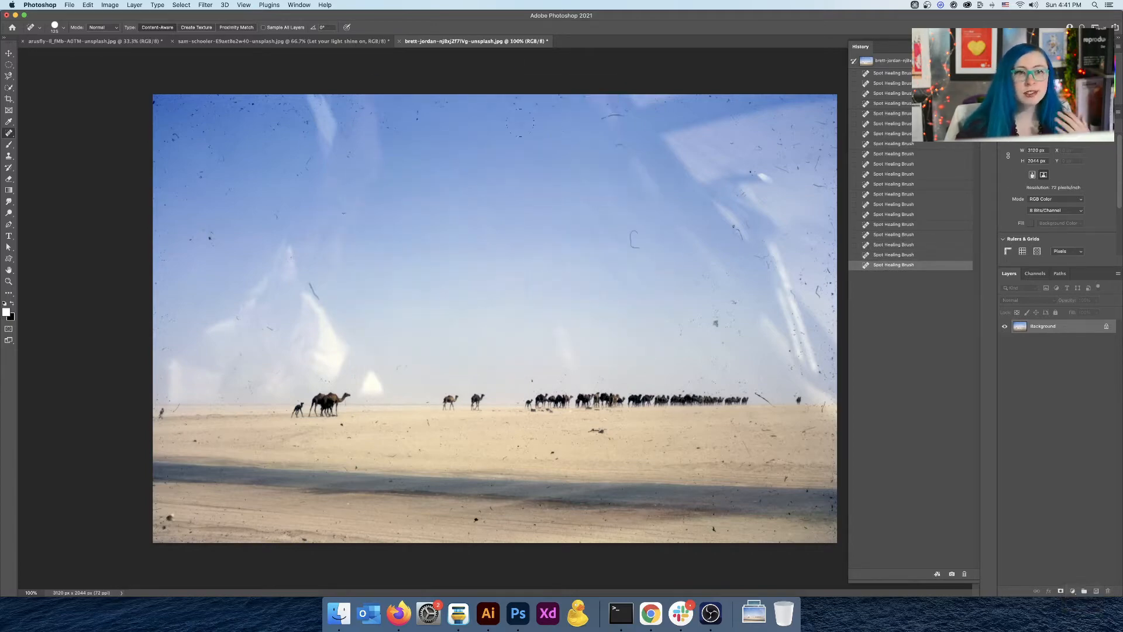
Heal the small dark specks along the photo's top edge in the central sky.
{"action": "left_click", "coordinate": [513, 106]}
{"action": "left_click", "coordinate": [532, 103]}
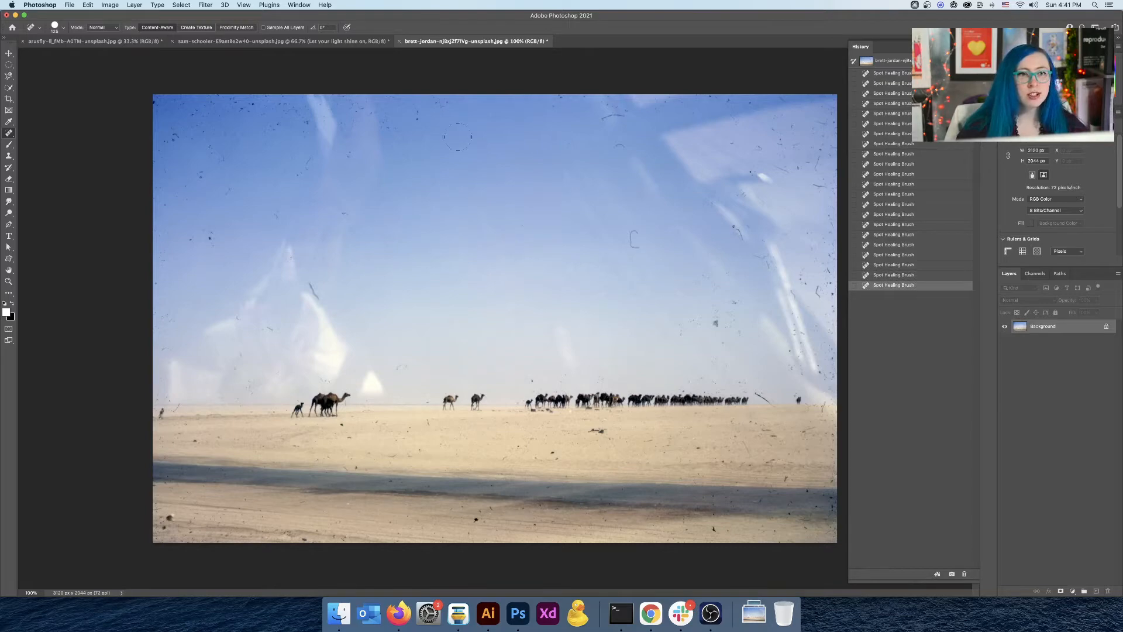
{"action": "left_click", "coordinate": [439, 112]}
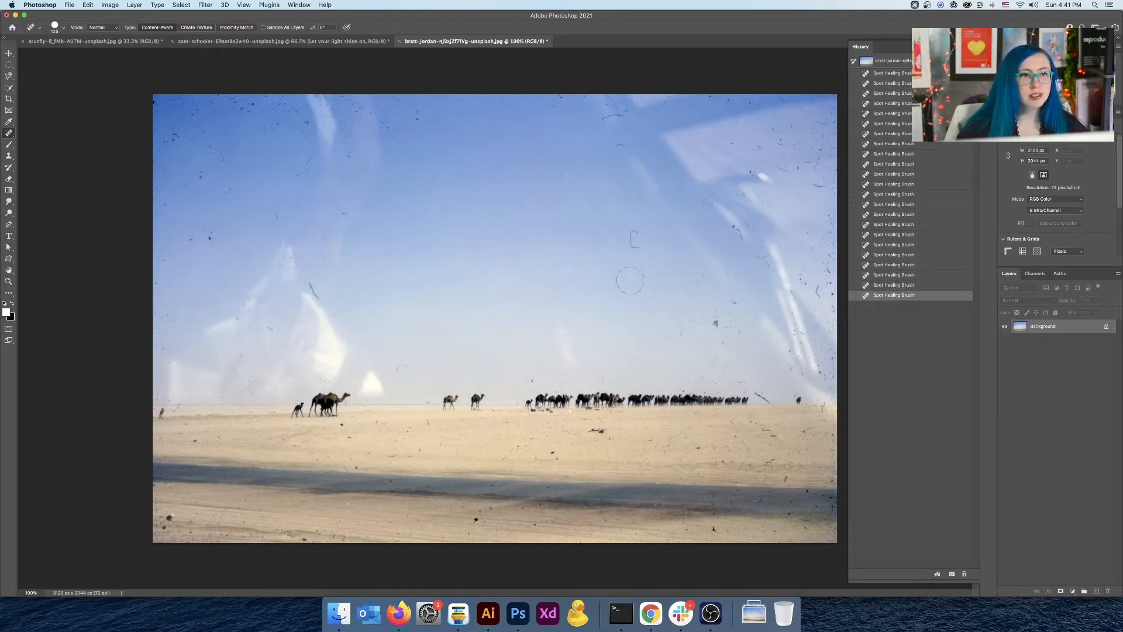
Heal the dark spot in the lower sky above the herd, the specks near the horizon, and one speck in the upper sky.
{"action": "left_click", "coordinate": [710, 323]}
{"action": "left_click", "coordinate": [677, 338]}
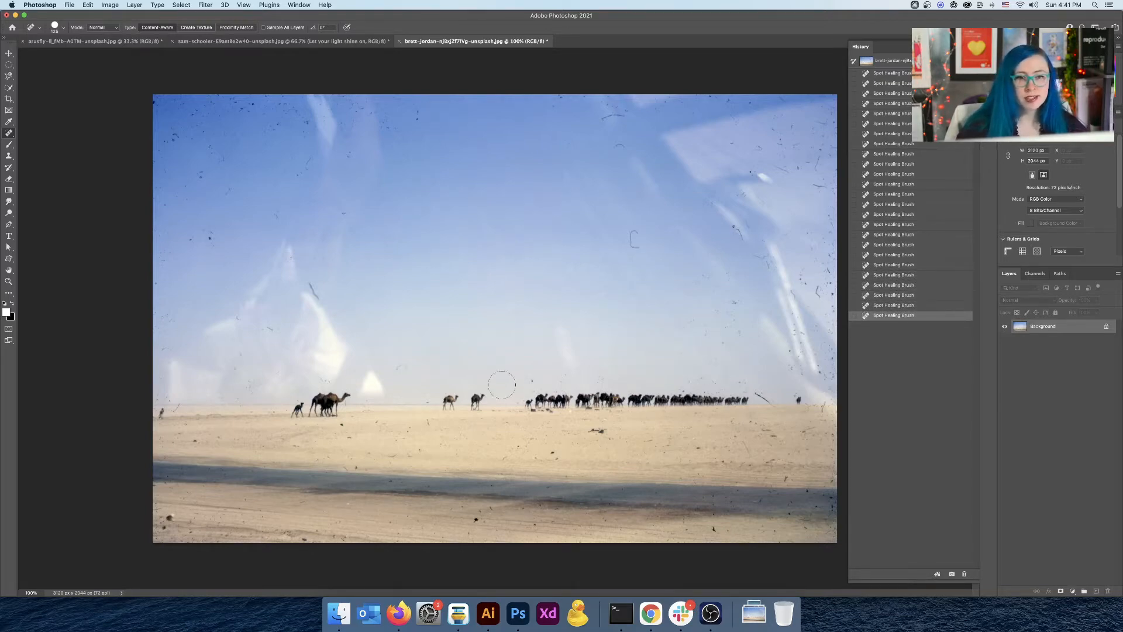
{"action": "left_click", "coordinate": [529, 376]}
{"action": "left_click", "coordinate": [559, 375]}
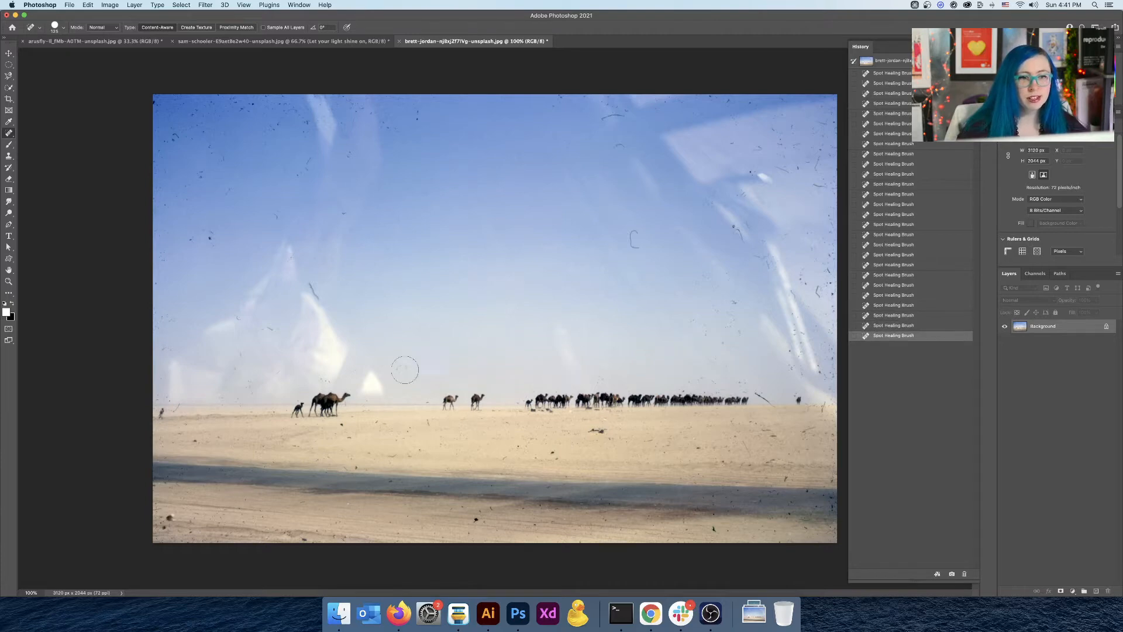
{"action": "left_click", "coordinate": [402, 373]}
{"action": "left_click", "coordinate": [413, 119]}
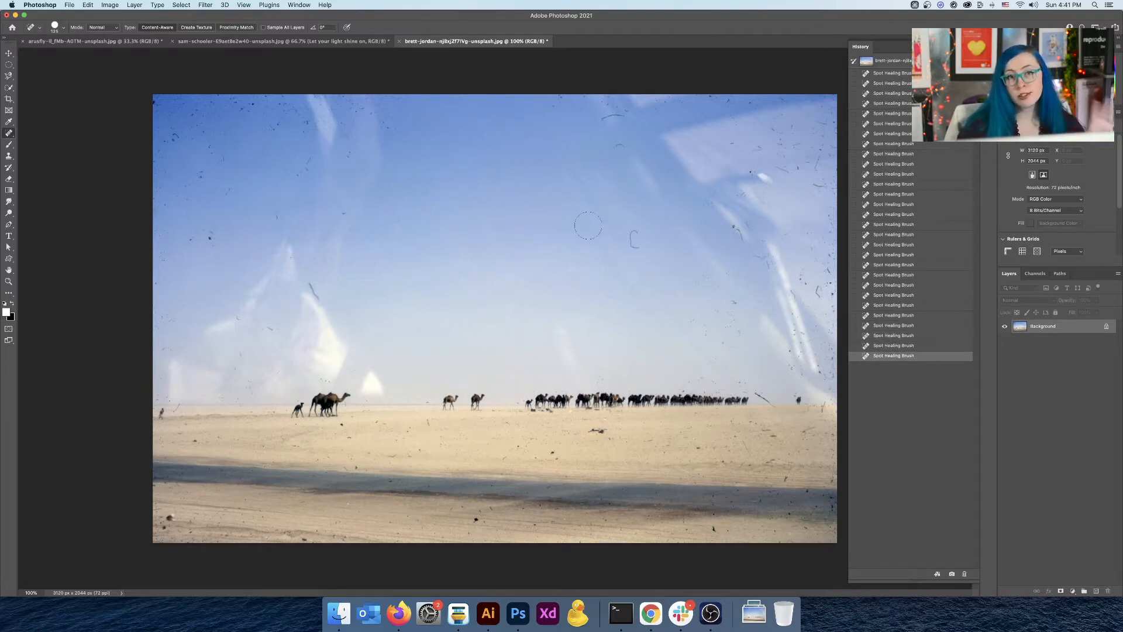
{"action": "scroll", "coordinate": [599, 450], "scroll_direction": "up", "scroll_amount": 3}
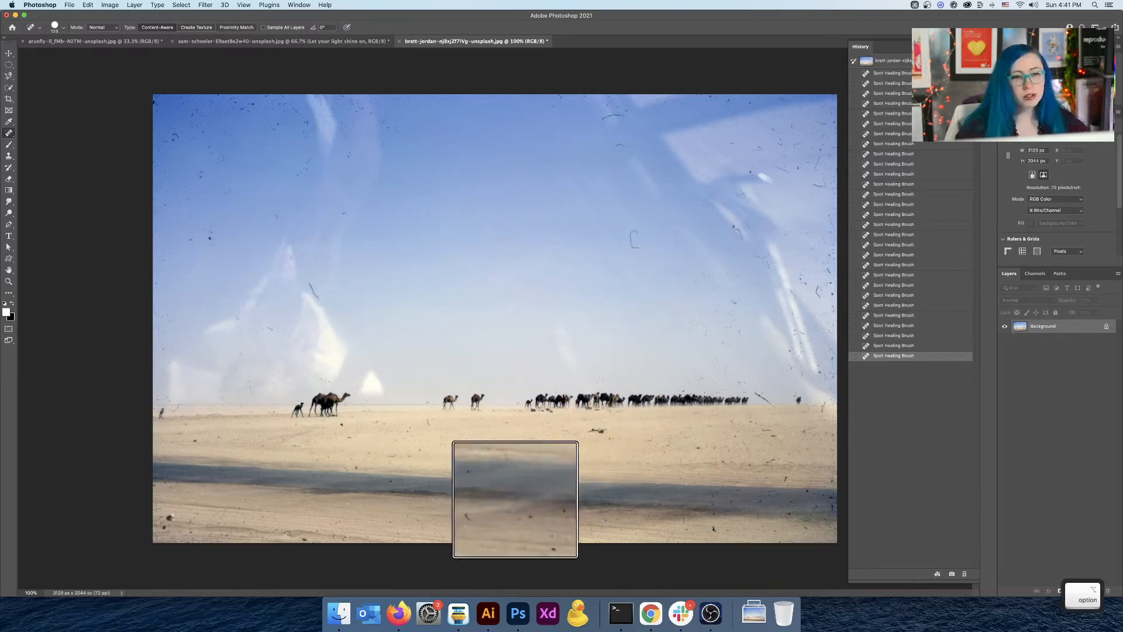
{"action": "scroll", "coordinate": [650, 504], "scroll_direction": "down", "scroll_amount": 3}
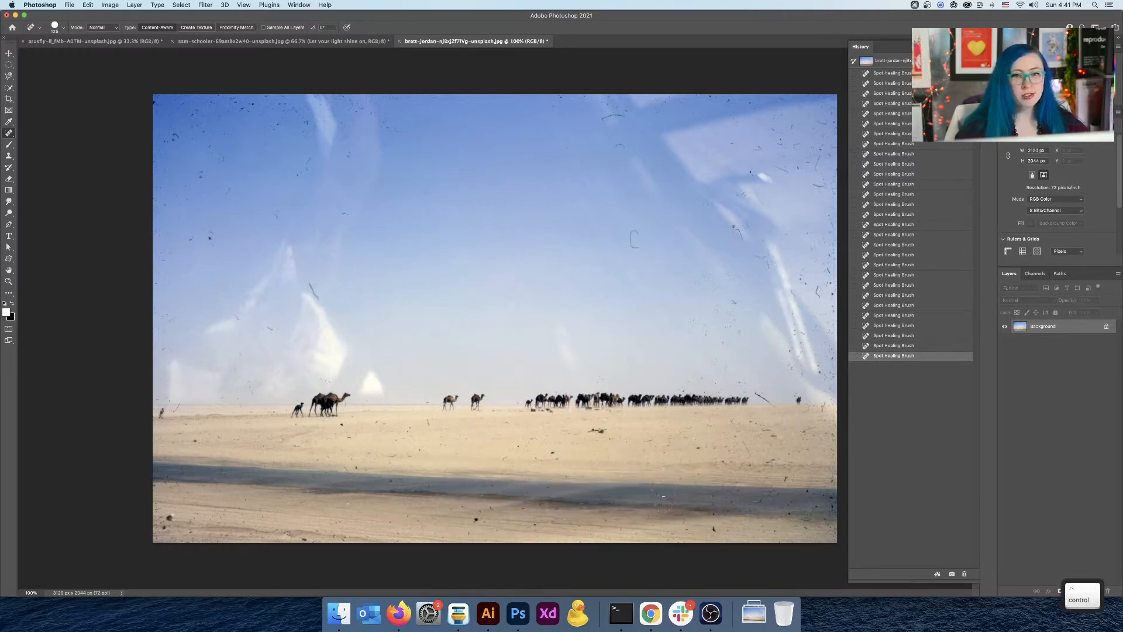
{"action": "left_click", "coordinate": [9, 53]}
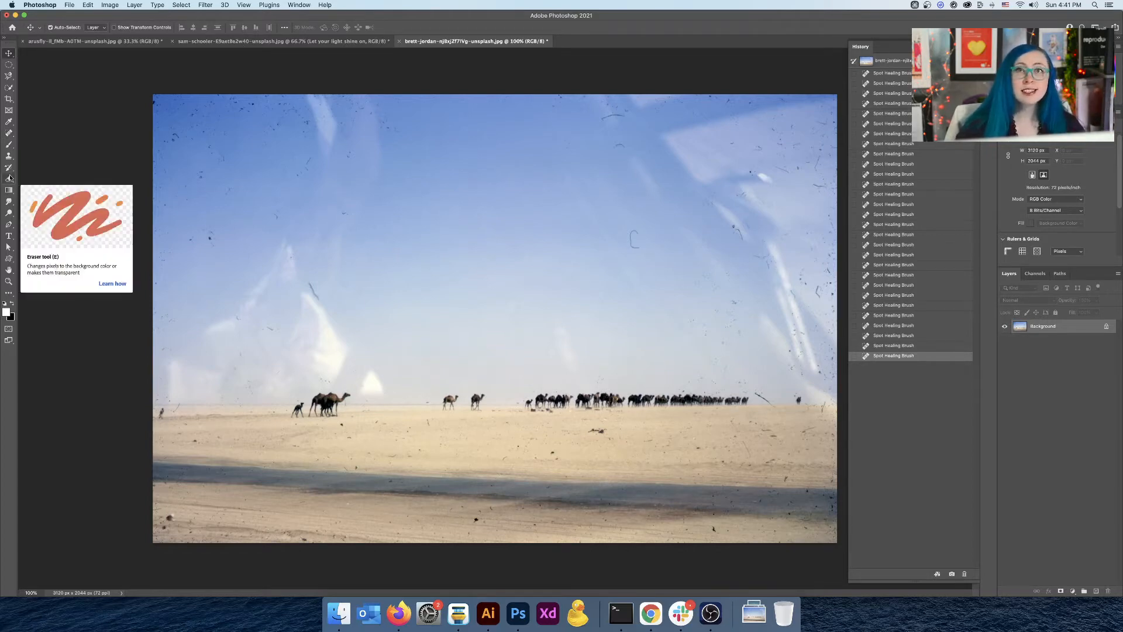
{"action": "key", "text": "alt"}
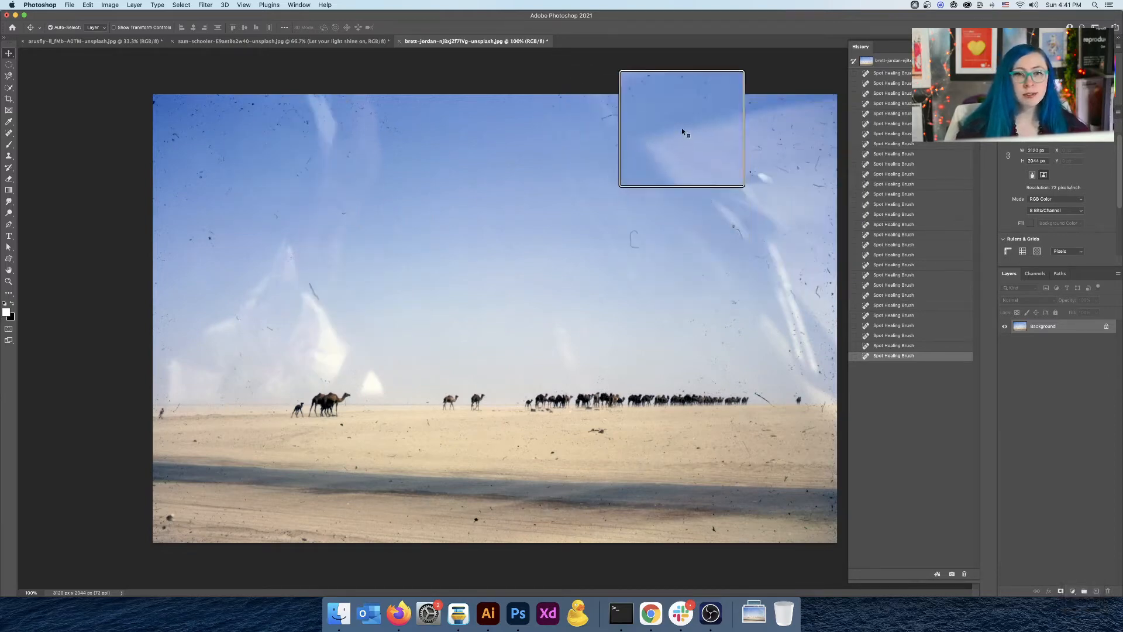
{"action": "key", "text": "ctrl"}
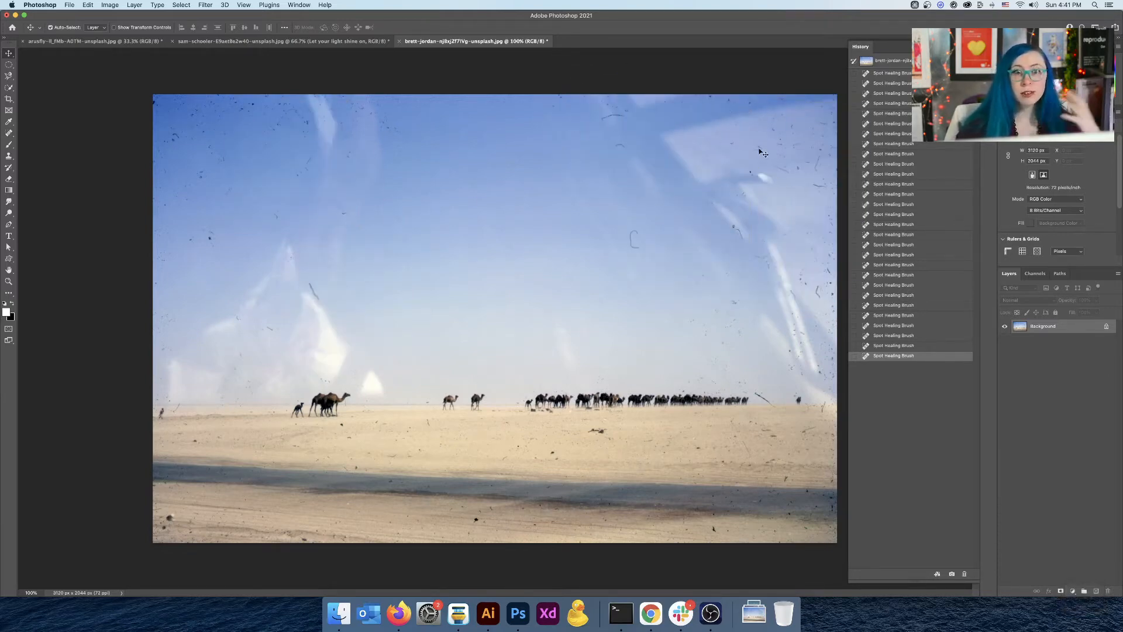
Try to heal the large window reflection in the upper-right sky using a 700 px Spot Healing Brush.
{"action": "left_click", "coordinate": [8, 133]}
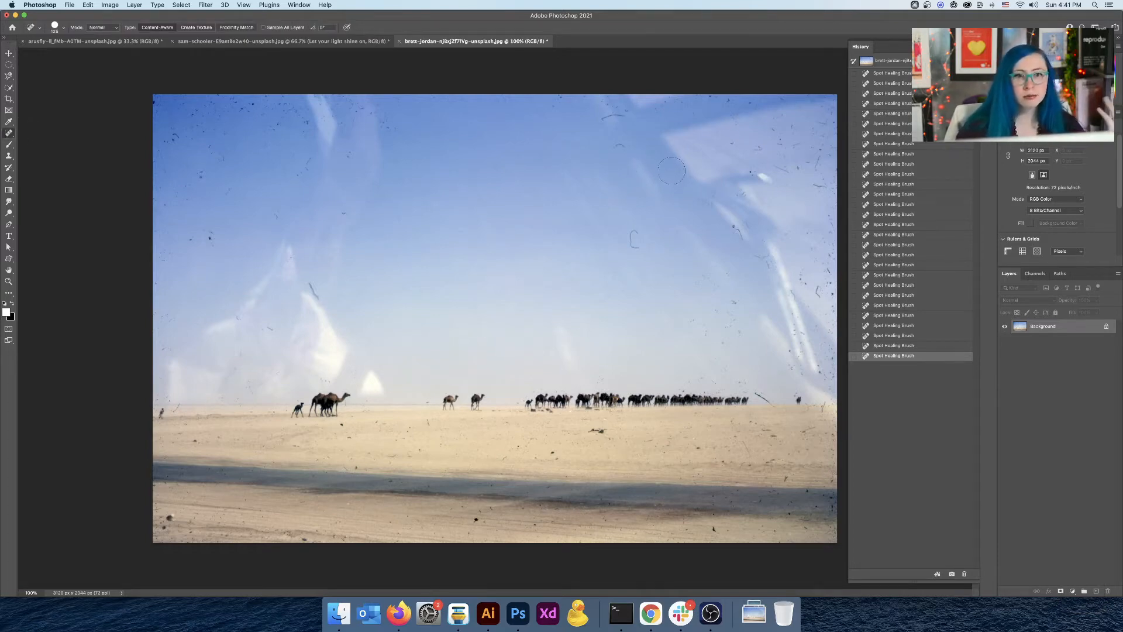
{"action": "key", "text": "bracketright"}
{"action": "key", "text": "bracketright"}
{"action": "key", "text": "bracketright"}
{"action": "key", "text": "bracketright"}
{"action": "key", "text": "bracketright"}
{"action": "key", "text": "bracketright"}
{"action": "key", "text": "bracketright"}
{"action": "key", "text": "bracketright"}
{"action": "key", "text": "bracketright"}
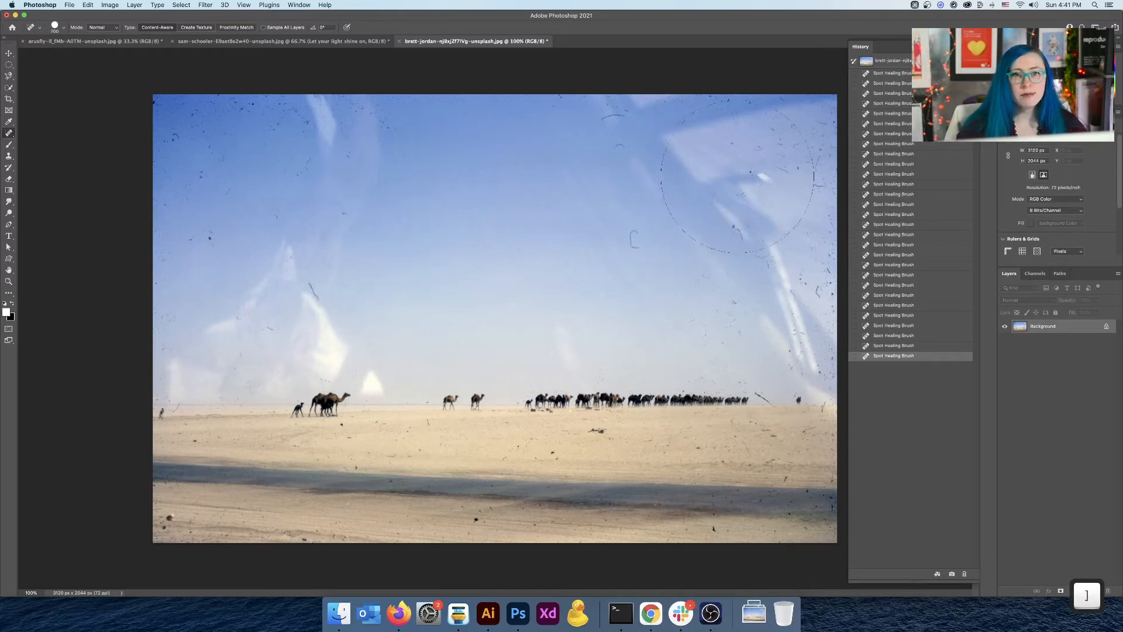
{"action": "left_click", "coordinate": [730, 179]}
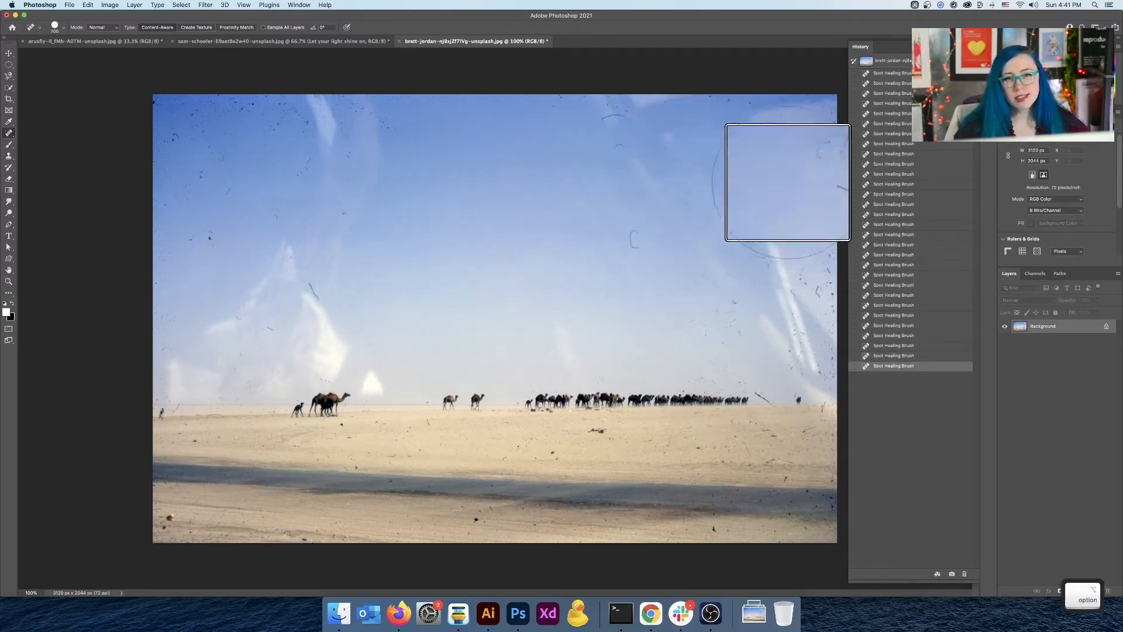
Undo the large healing stroke and reduce the healing brush to 150 px.
{"action": "key", "text": "super+z"}
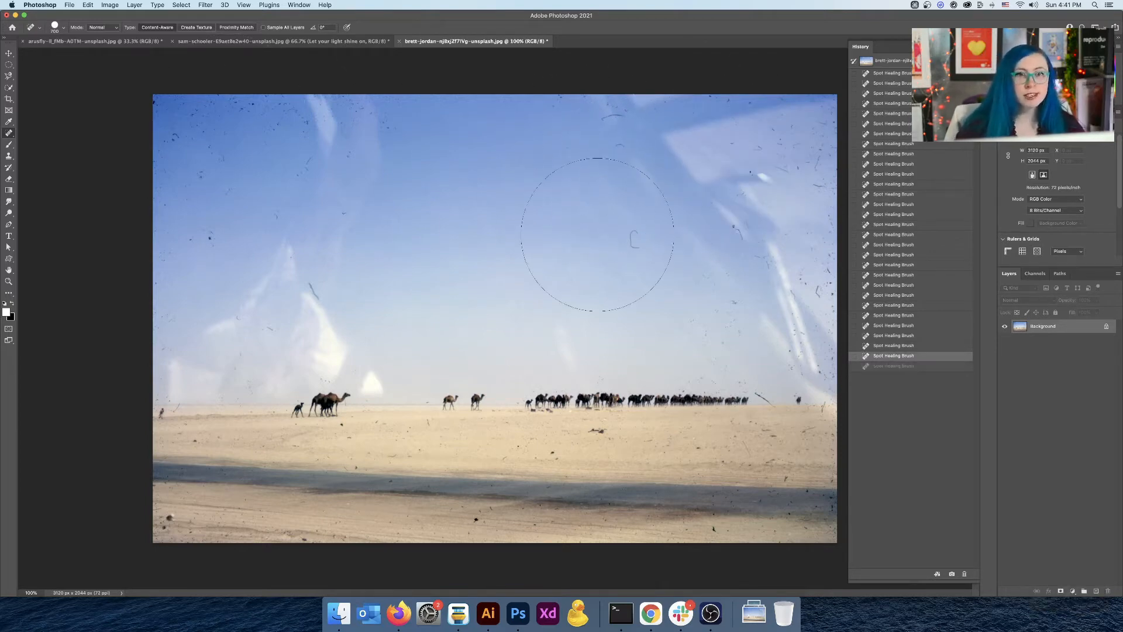
{"action": "key", "text": "bracketleft"}
{"action": "key", "text": "bracketleft"}
{"action": "key", "text": "bracketleft"}
{"action": "key", "text": "bracketleft"}
{"action": "key", "text": "bracketleft"}
{"action": "key", "text": "bracketleft"}
{"action": "key", "text": "bracketleft"}
{"action": "key", "text": "bracketleft"}
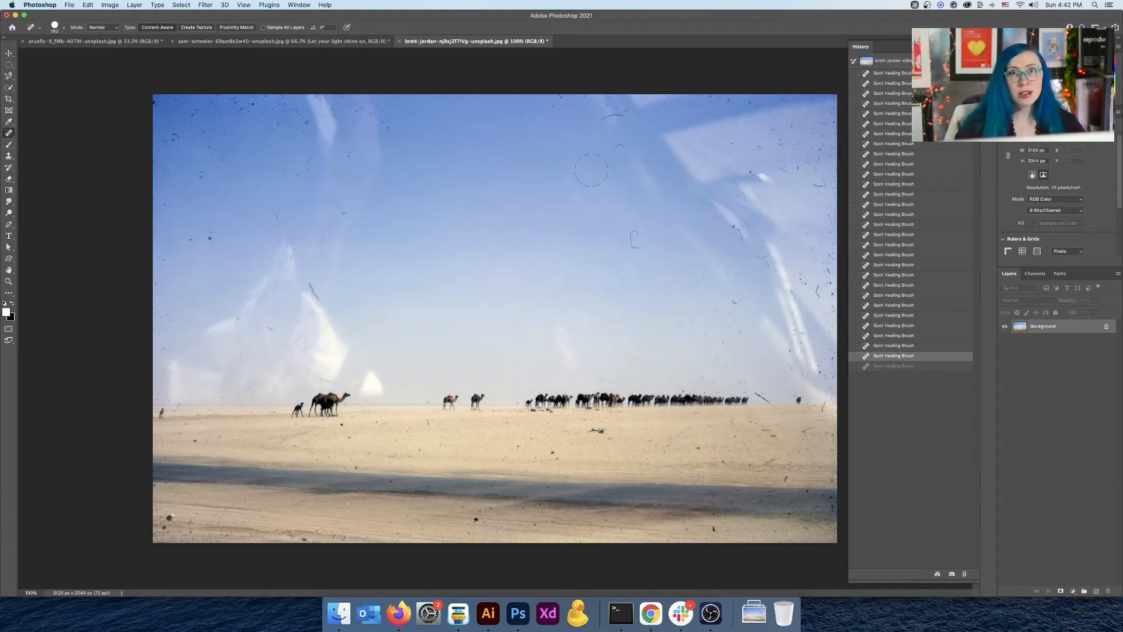
Switch from the Spot Healing Brush to the Patch tool.
{"action": "left_click", "coordinate": [8, 133]}
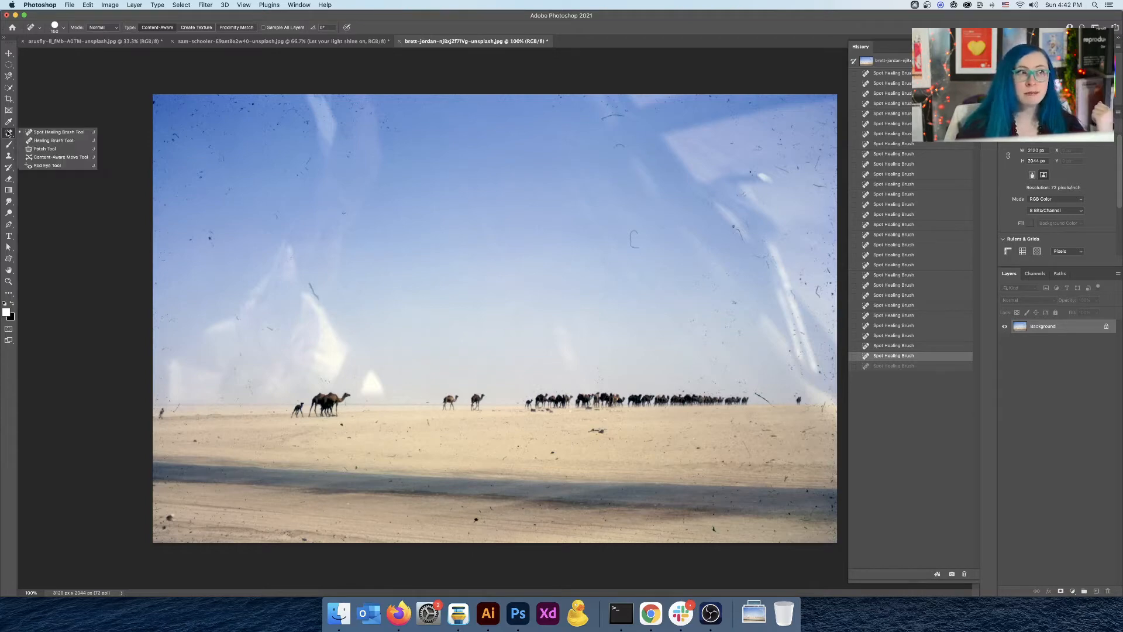
{"action": "left_click", "coordinate": [44, 150]}
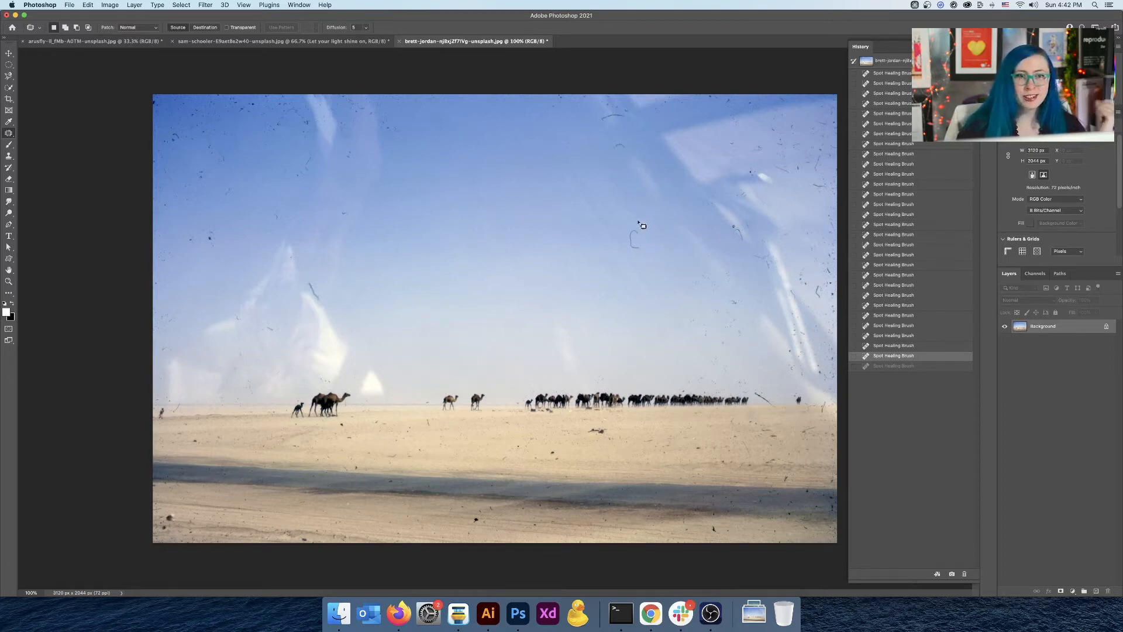
{"action": "key", "text": "alt"}
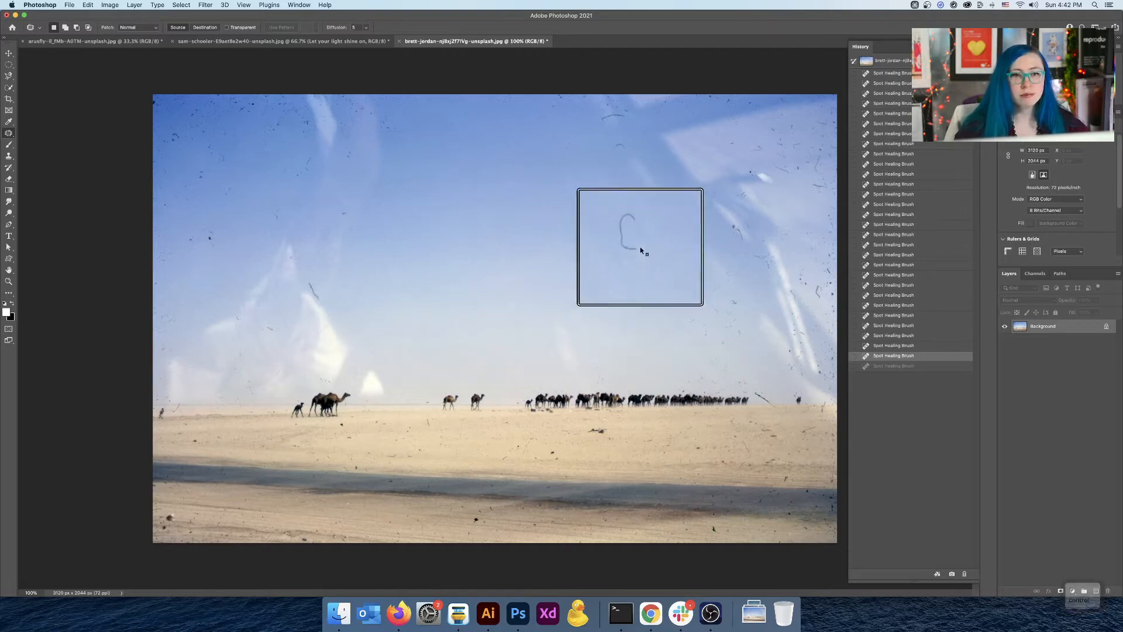
Try patching the C-shaped scratch with clean sky from the photo's upper middle, and revert to the last Spot Healing Brush history state.
{"action": "mouse_move", "coordinate": [642, 226]}
{"action": "left_mouse_down"}
{"action": "mouse_move", "coordinate": [618, 235]}
{"action": "mouse_move", "coordinate": [621, 267]}
{"action": "mouse_move", "coordinate": [645, 256]}
{"action": "mouse_move", "coordinate": [643, 225]}
{"action": "left_mouse_up"}
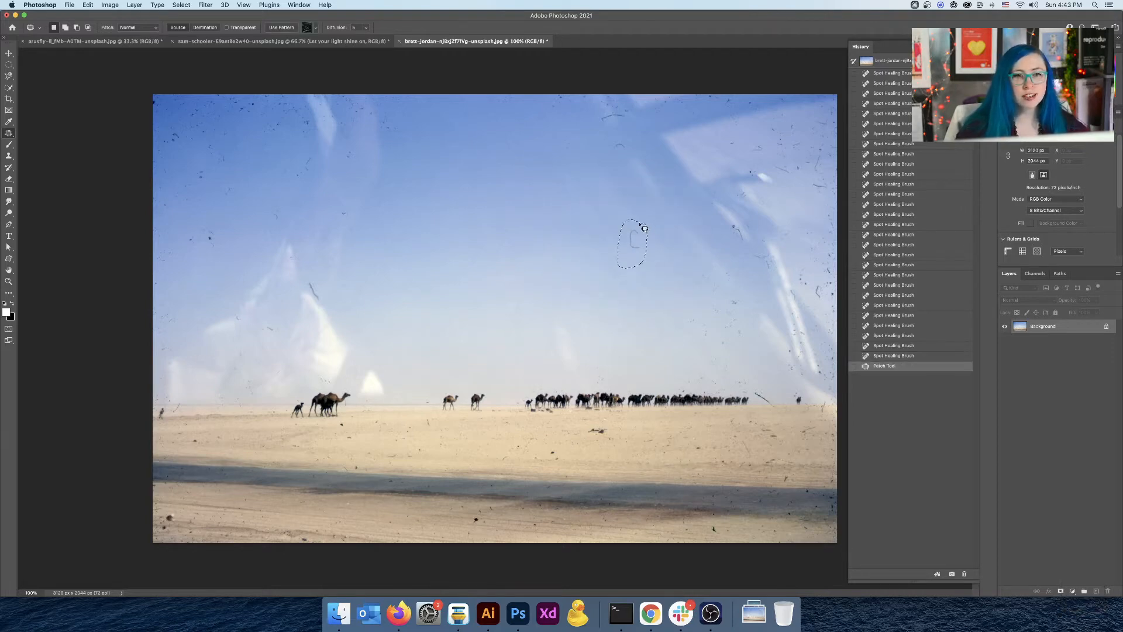
{"action": "key", "text": "alt"}
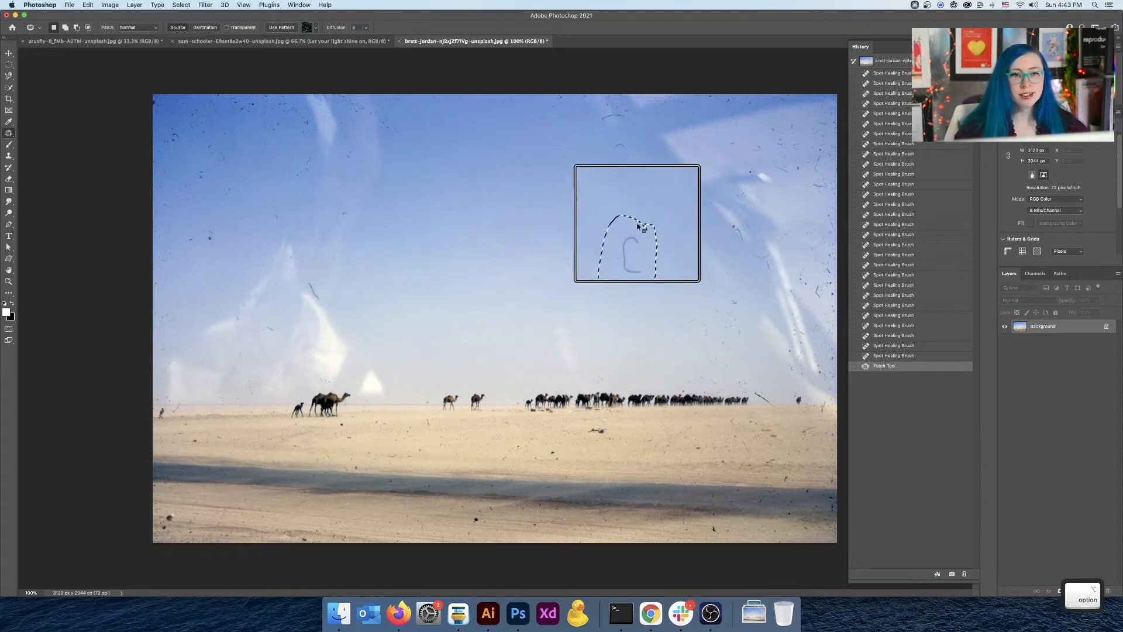
{"action": "key", "text": "ctrl"}
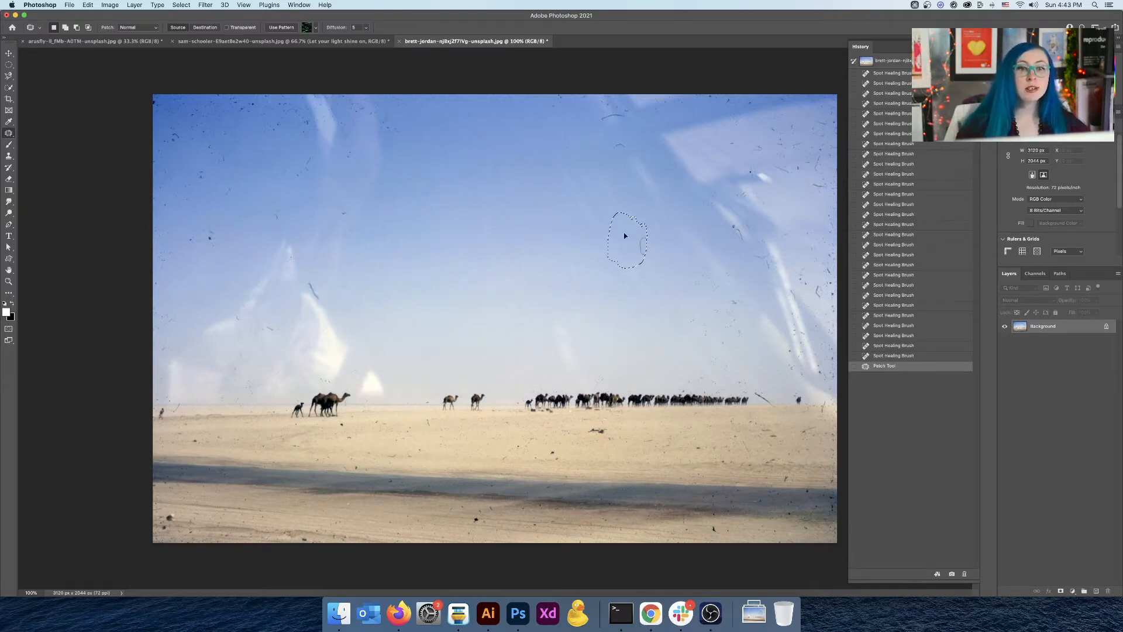
{"action": "left_click_drag", "start_coordinate": [641, 247], "coordinate": [475, 166]}
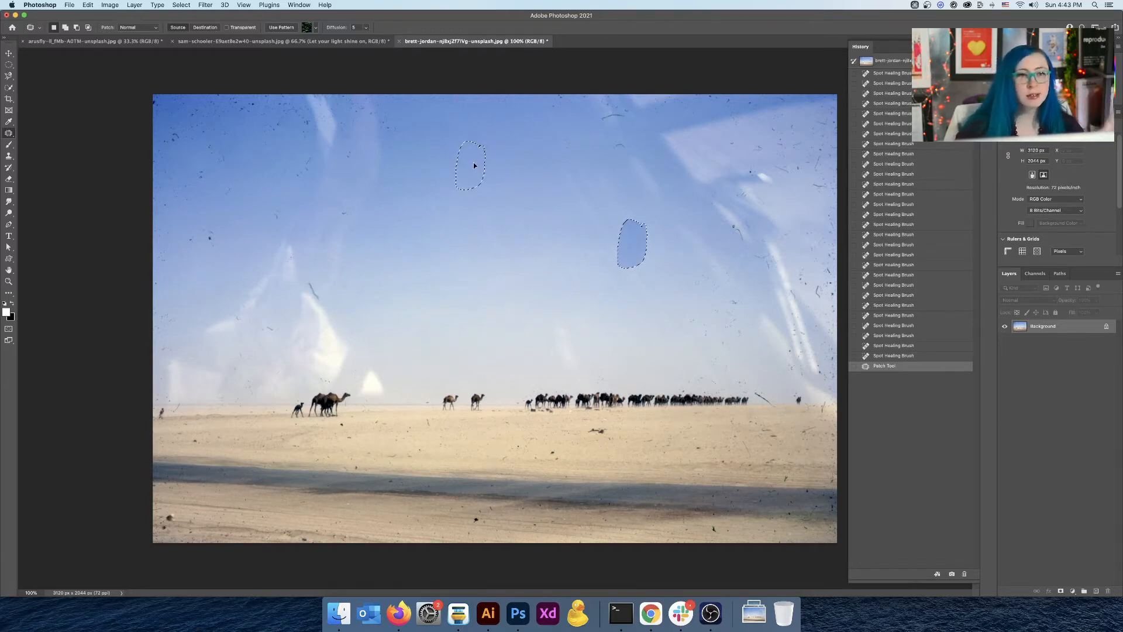
{"action": "left_click_drag", "start_coordinate": [474, 165], "coordinate": [472, 170]}
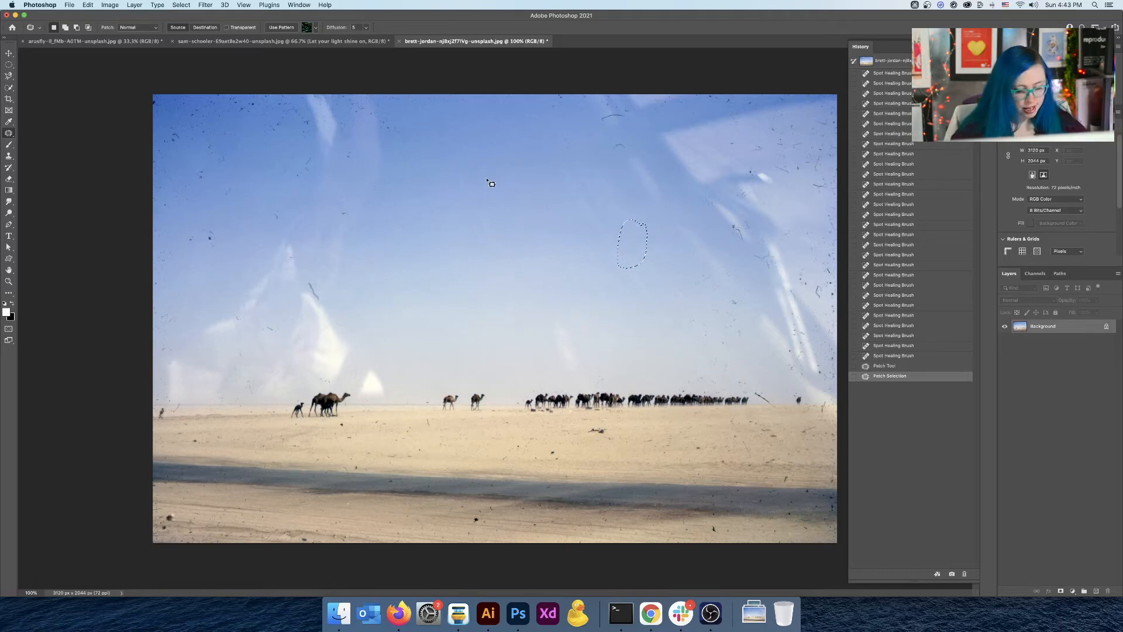
{"action": "key", "text": "super+d"}
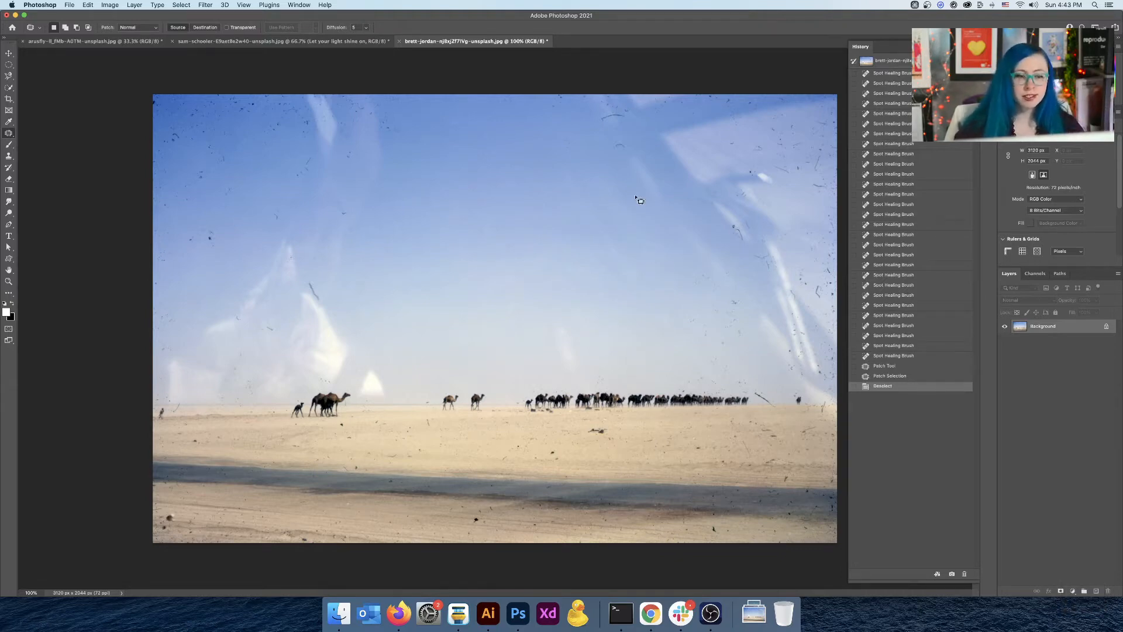
{"action": "left_click", "coordinate": [900, 357]}
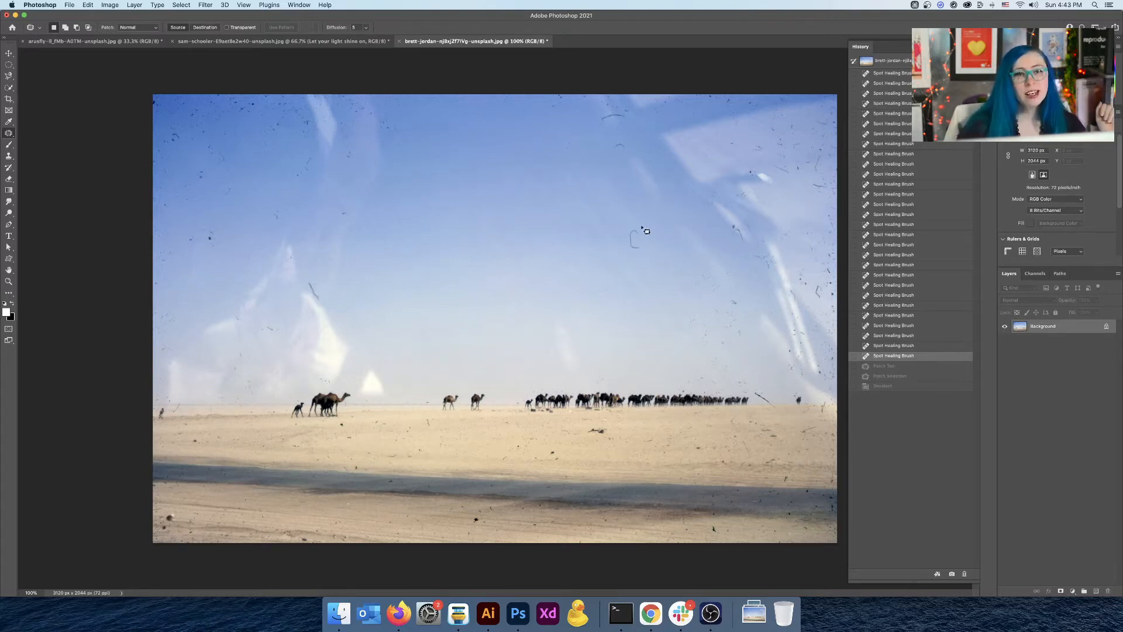
Try patching the C-shaped scratch with a single camel from the horizon as source, and revert to the last Spot Healing Brush state.
{"action": "mouse_move", "coordinate": [630, 227]}
{"action": "left_mouse_down"}
{"action": "mouse_move", "coordinate": [629, 263]}
{"action": "mouse_move", "coordinate": [648, 253]}
{"action": "mouse_move", "coordinate": [644, 227]}
{"action": "mouse_move", "coordinate": [602, 251]}
{"action": "mouse_move", "coordinate": [464, 369]}
{"action": "mouse_move", "coordinate": [450, 398]}
{"action": "left_mouse_up"}
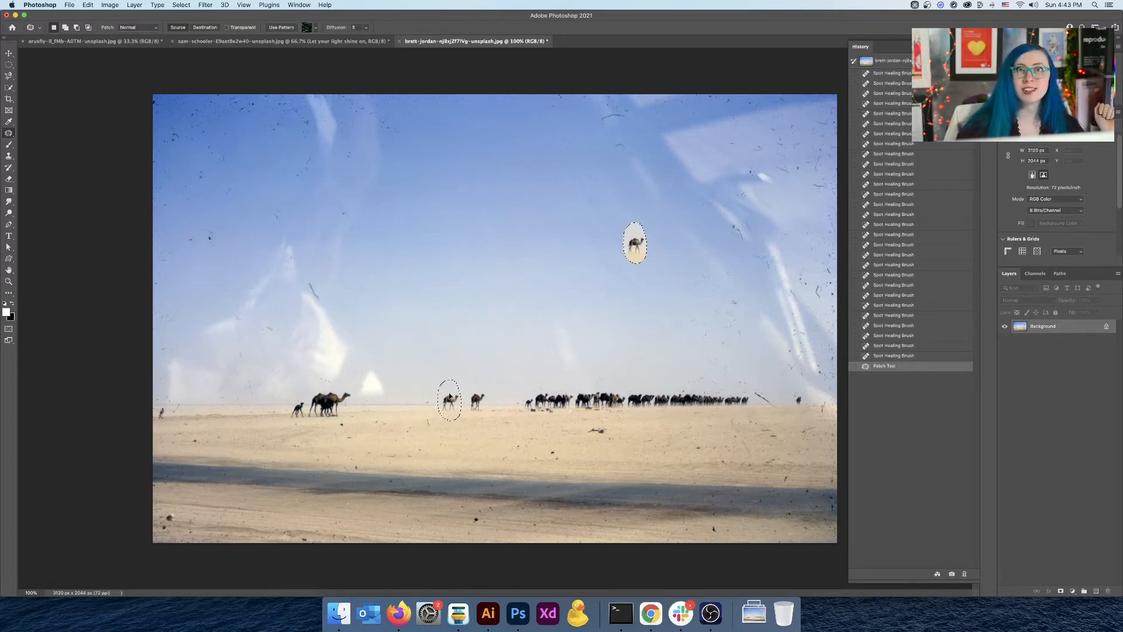
{"action": "left_click_drag", "start_coordinate": [449, 397], "coordinate": [449, 398]}
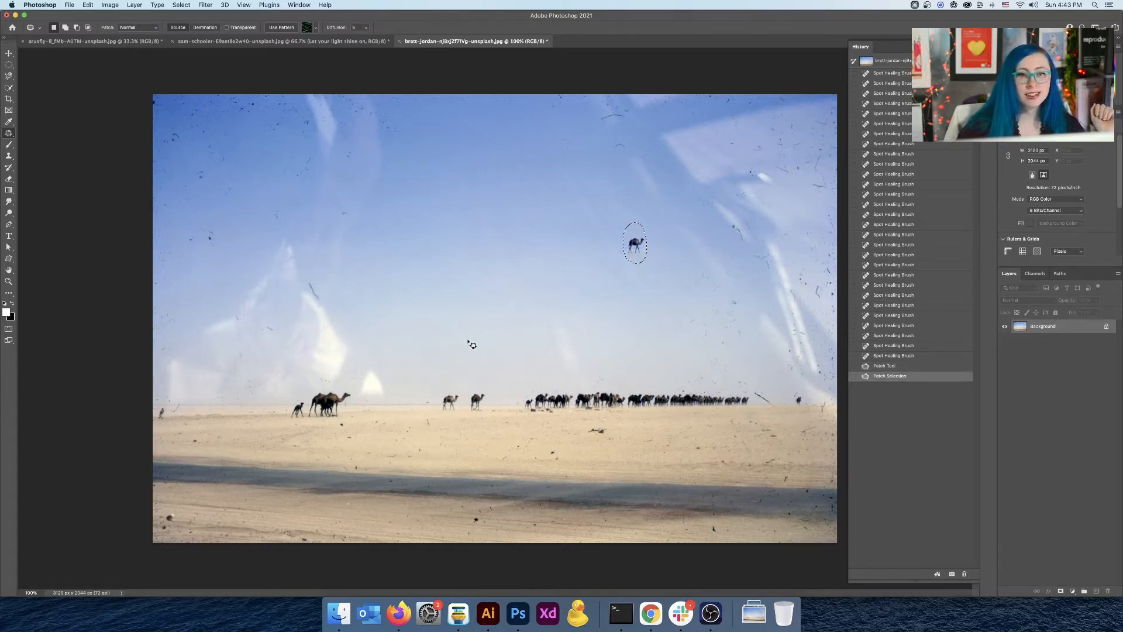
{"action": "key", "text": "super+d"}
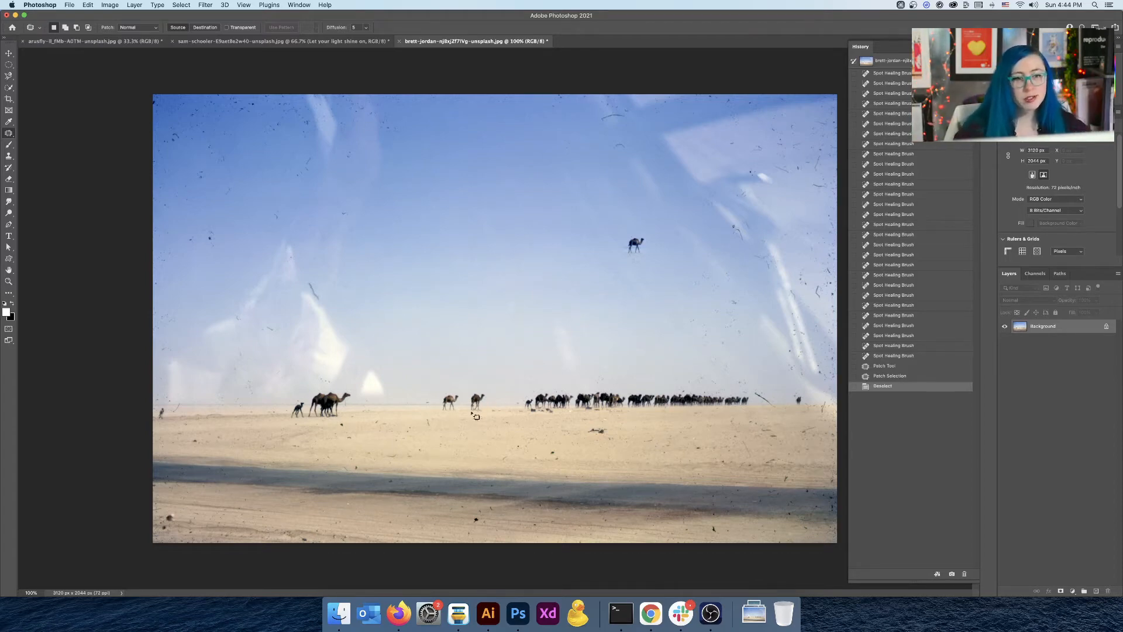
{"action": "key", "text": "alt"}
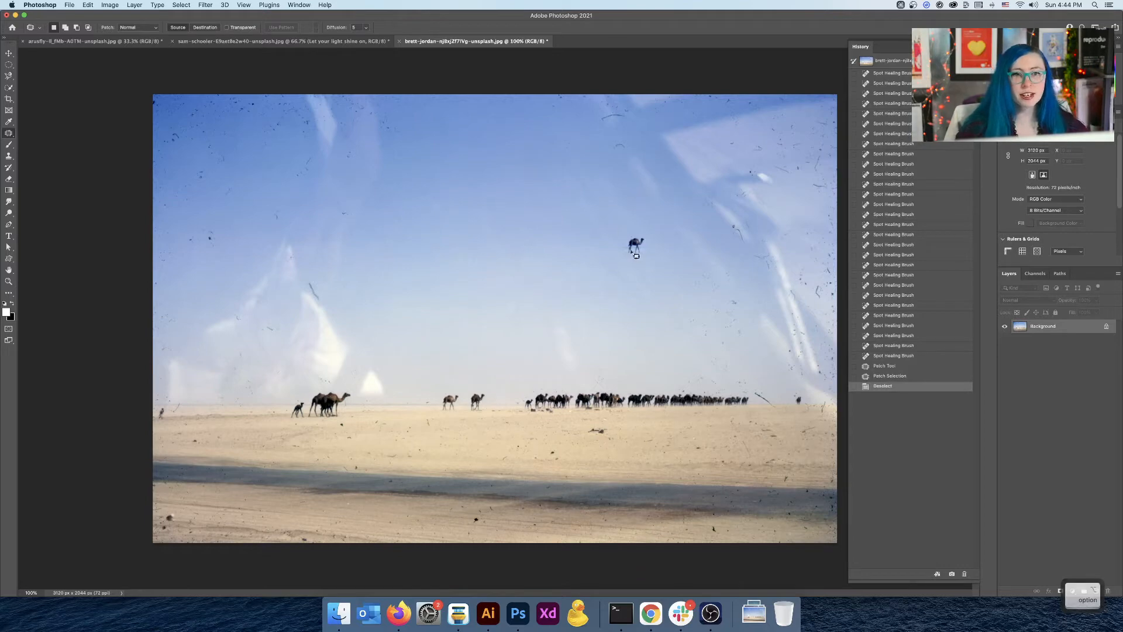
{"action": "key", "text": "alt"}
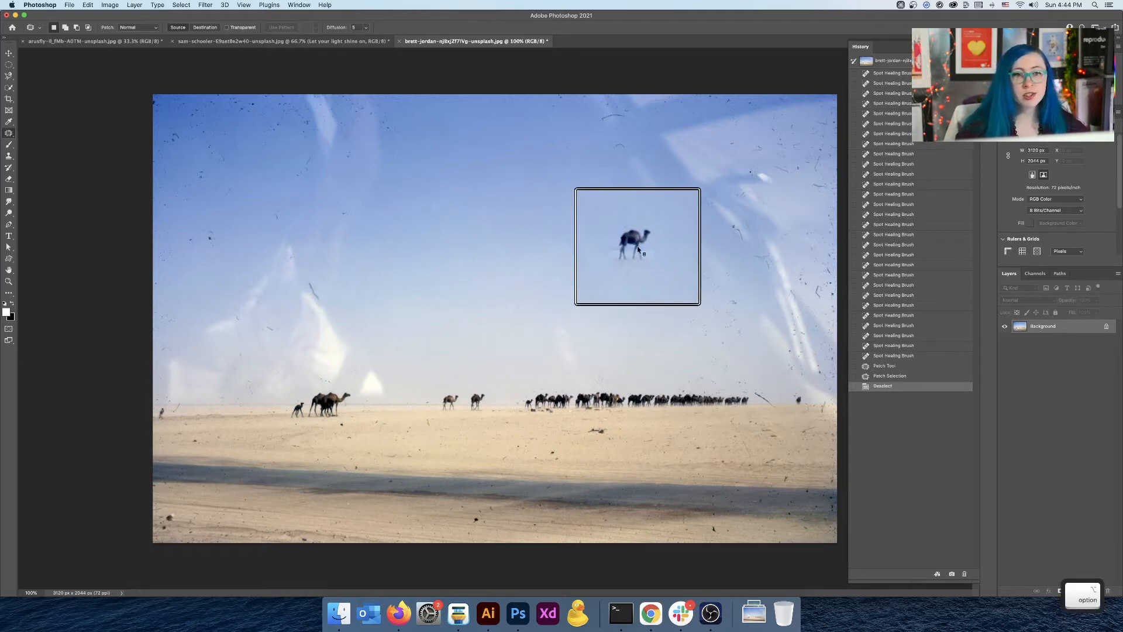
{"action": "left_click", "coordinate": [907, 358]}
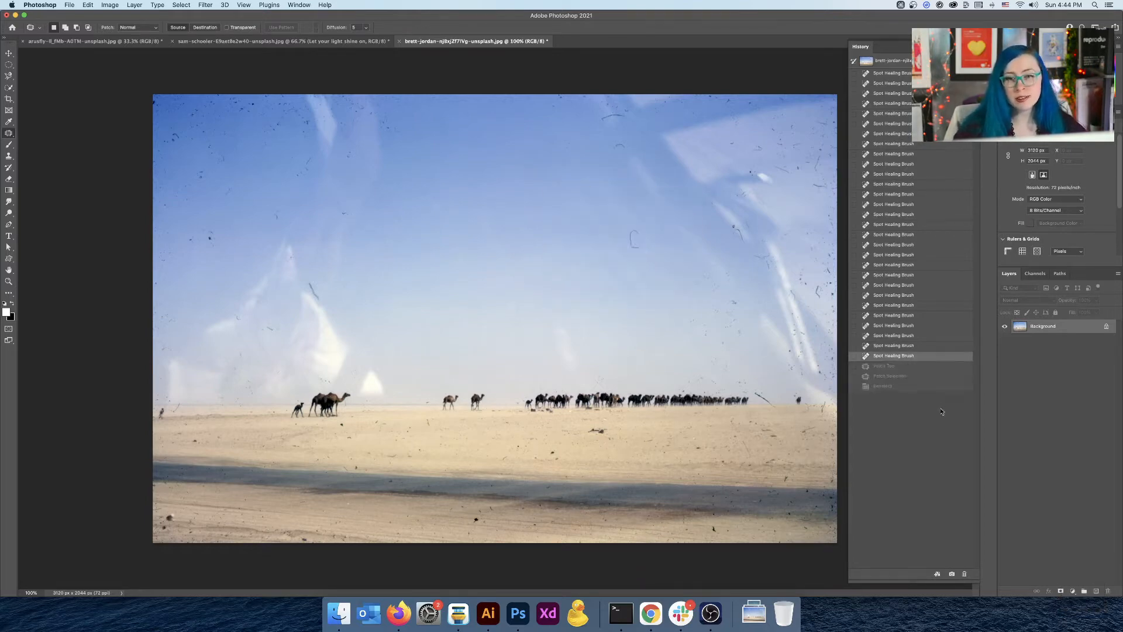
Outline the C-shaped scratch in the sky, patch it with clean sky to its upper left, and clear the selection.
{"action": "mouse_move", "coordinate": [638, 233]}
{"action": "left_mouse_down"}
{"action": "mouse_move", "coordinate": [623, 249]}
{"action": "mouse_move", "coordinate": [635, 256]}
{"action": "mouse_move", "coordinate": [647, 242]}
{"action": "mouse_move", "coordinate": [638, 226]}
{"action": "mouse_move", "coordinate": [557, 183]}
{"action": "mouse_move", "coordinate": [495, 177]}
{"action": "left_mouse_up"}
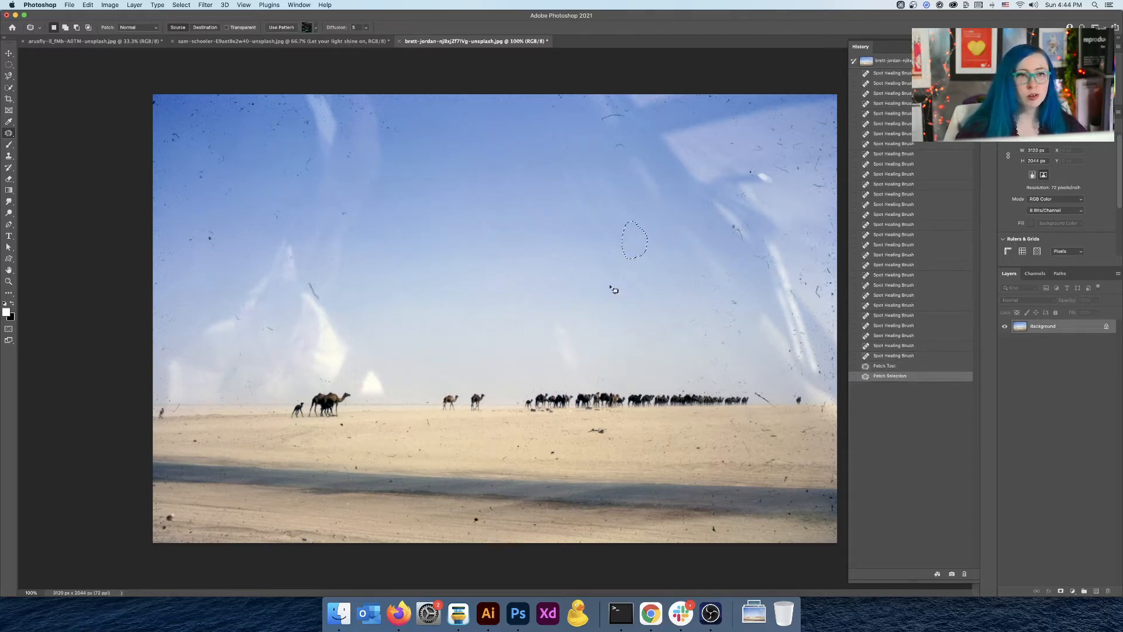
{"action": "key", "text": "super+d"}
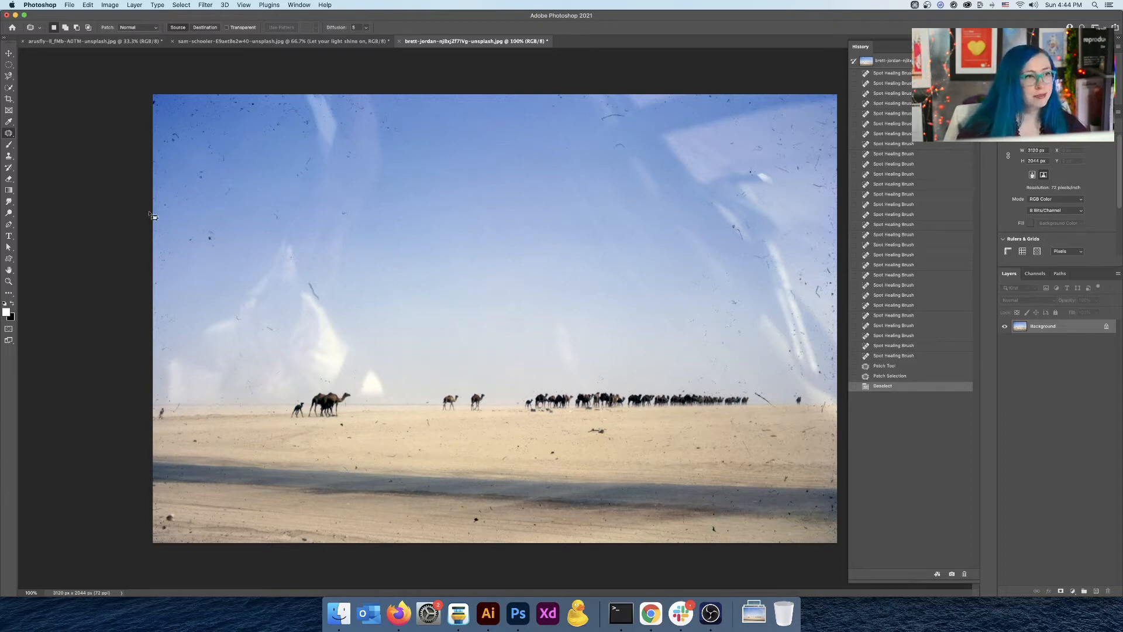
Outline the speckled top-left corner of the sky, patch it with clean sky from the middle, and deselect.
{"action": "mouse_move", "coordinate": [193, 223]}
{"action": "left_mouse_down"}
{"action": "mouse_move", "coordinate": [240, 210]}
{"action": "mouse_move", "coordinate": [265, 186]}
{"action": "left_mouse_up"}
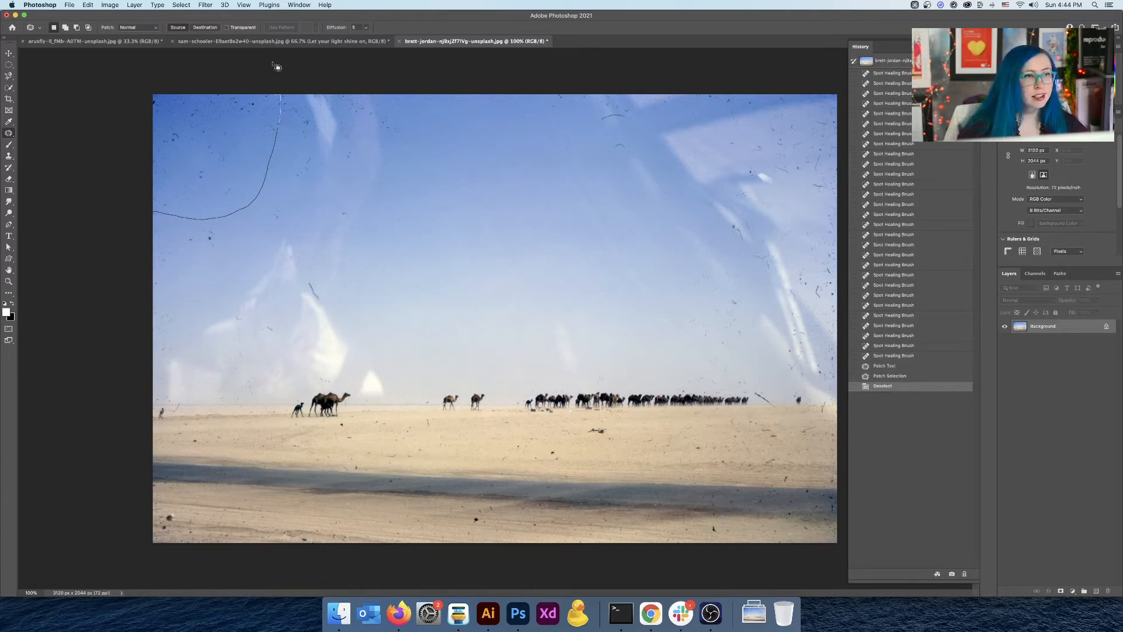
{"action": "mouse_move", "coordinate": [278, 67]}
{"action": "left_mouse_down"}
{"action": "mouse_move", "coordinate": [146, 35]}
{"action": "mouse_move", "coordinate": [112, 86]}
{"action": "mouse_move", "coordinate": [99, 205]}
{"action": "left_mouse_up"}
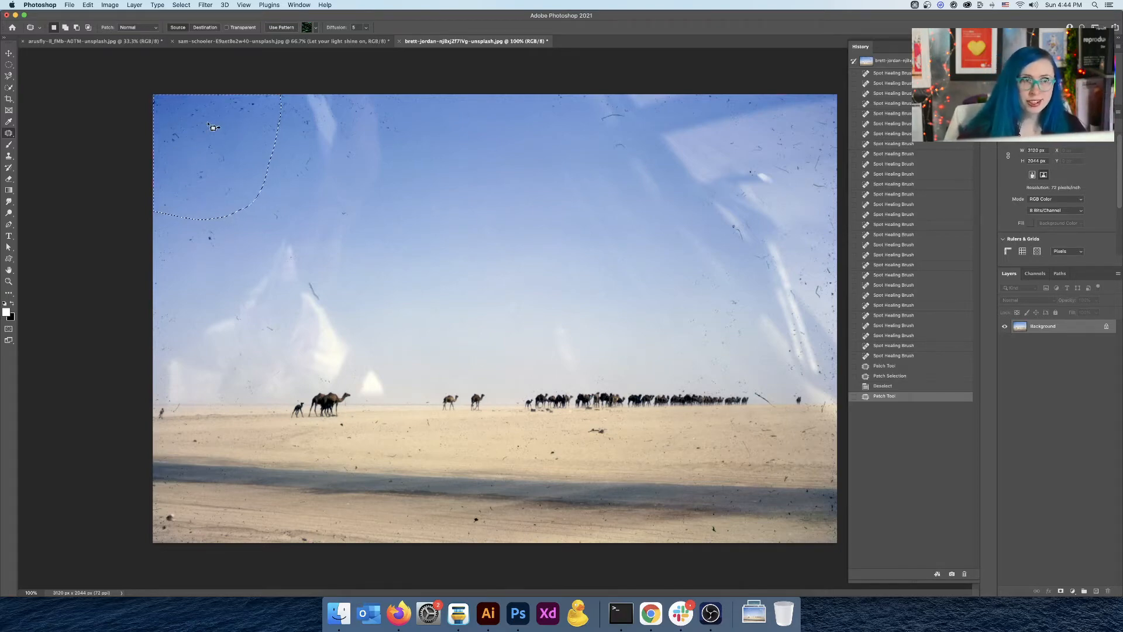
{"action": "left_click_drag", "start_coordinate": [215, 127], "coordinate": [490, 194]}
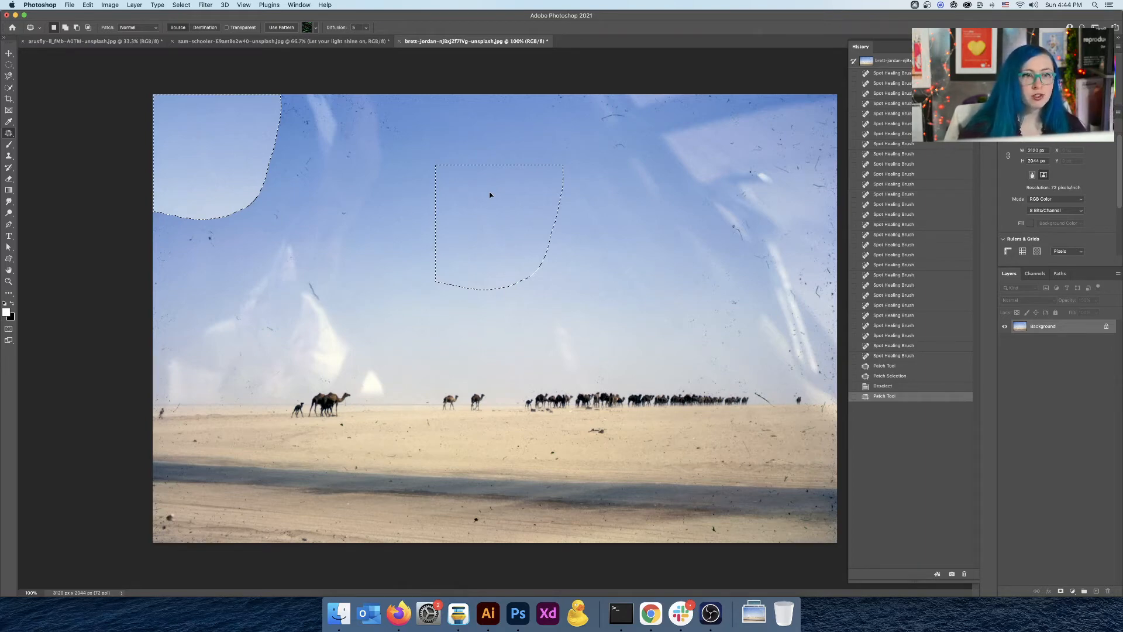
{"action": "left_click_drag", "start_coordinate": [490, 193], "coordinate": [489, 193]}
{"action": "key", "text": "super+d"}
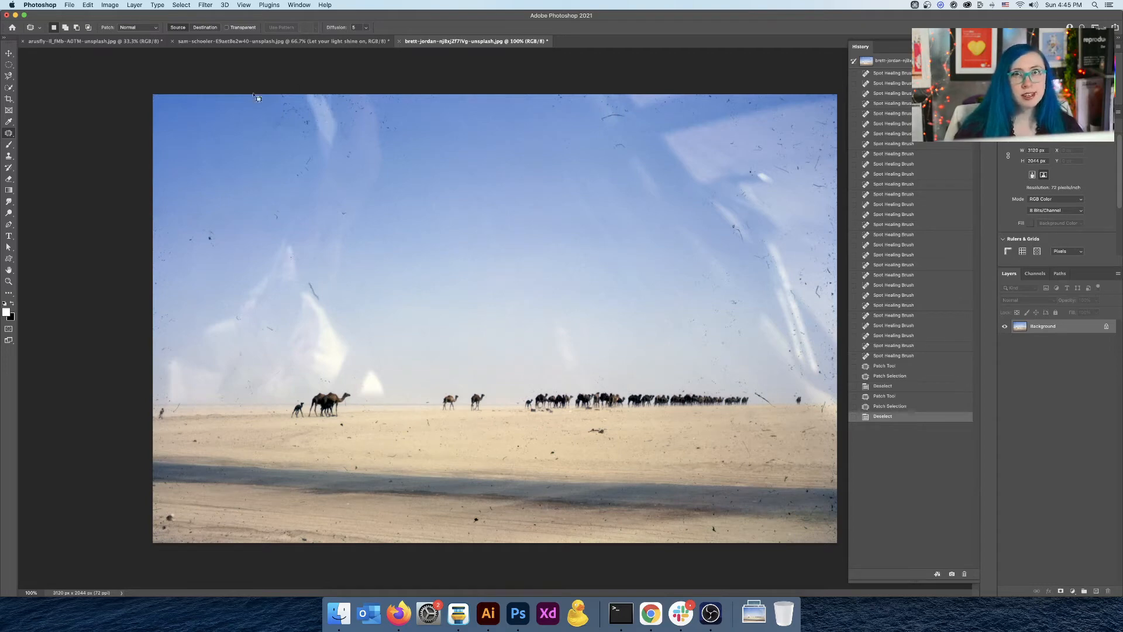
Patch the light streaks along the top edge beside the top-left corner with clean central sky, and deselect.
{"action": "mouse_move", "coordinate": [301, 217]}
{"action": "left_mouse_down"}
{"action": "mouse_move", "coordinate": [426, 76]}
{"action": "mouse_move", "coordinate": [251, 47]}
{"action": "left_mouse_up"}
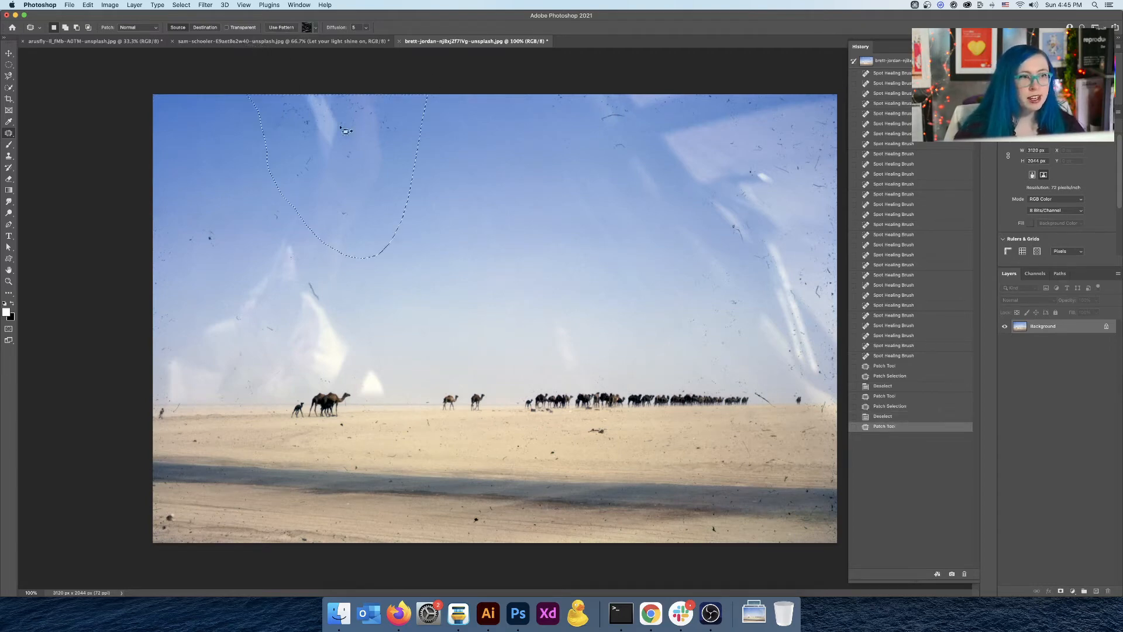
{"action": "left_click_drag", "start_coordinate": [344, 154], "coordinate": [550, 227]}
{"action": "key", "text": "super+d"}
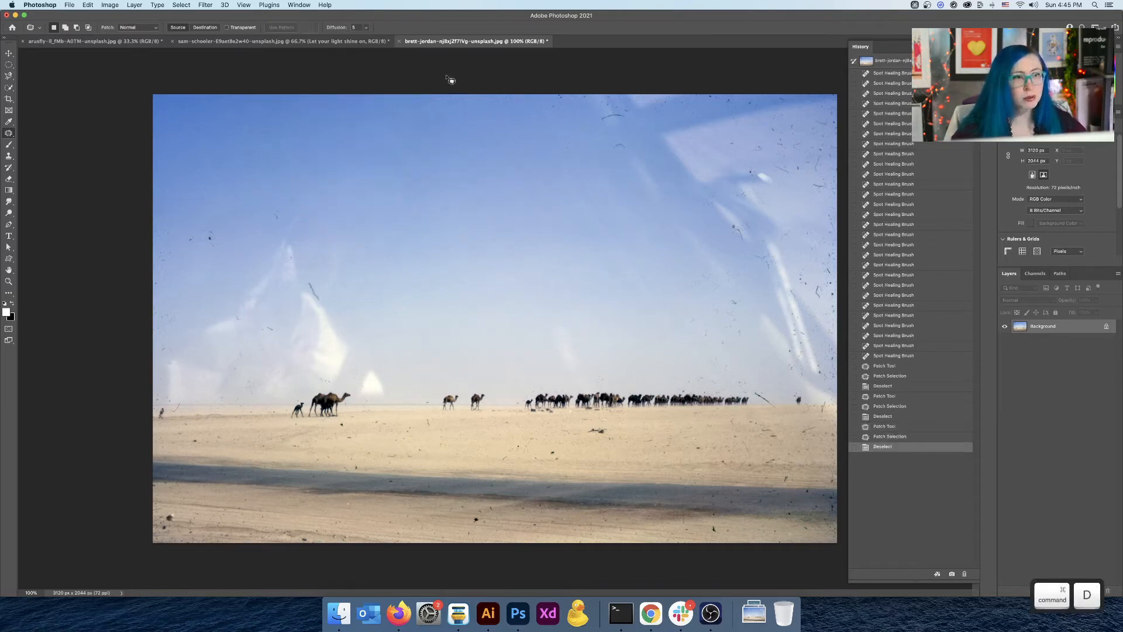
Patch the top-edge sky area just right of the repaired streaks with clean sky from below, and deselect.
{"action": "mouse_move", "coordinate": [354, 100]}
{"action": "left_mouse_down"}
{"action": "mouse_move", "coordinate": [370, 65]}
{"action": "mouse_move", "coordinate": [357, 68]}
{"action": "left_mouse_up"}
{"action": "left_click_drag", "start_coordinate": [398, 144], "coordinate": [465, 239]}
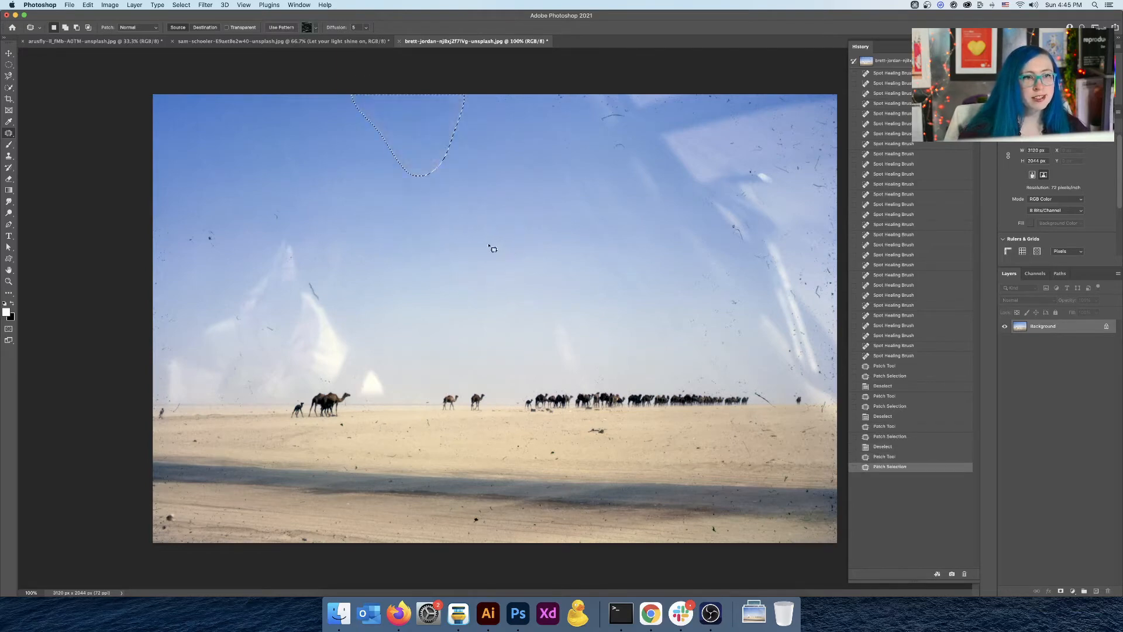
{"action": "key", "text": "super+d"}
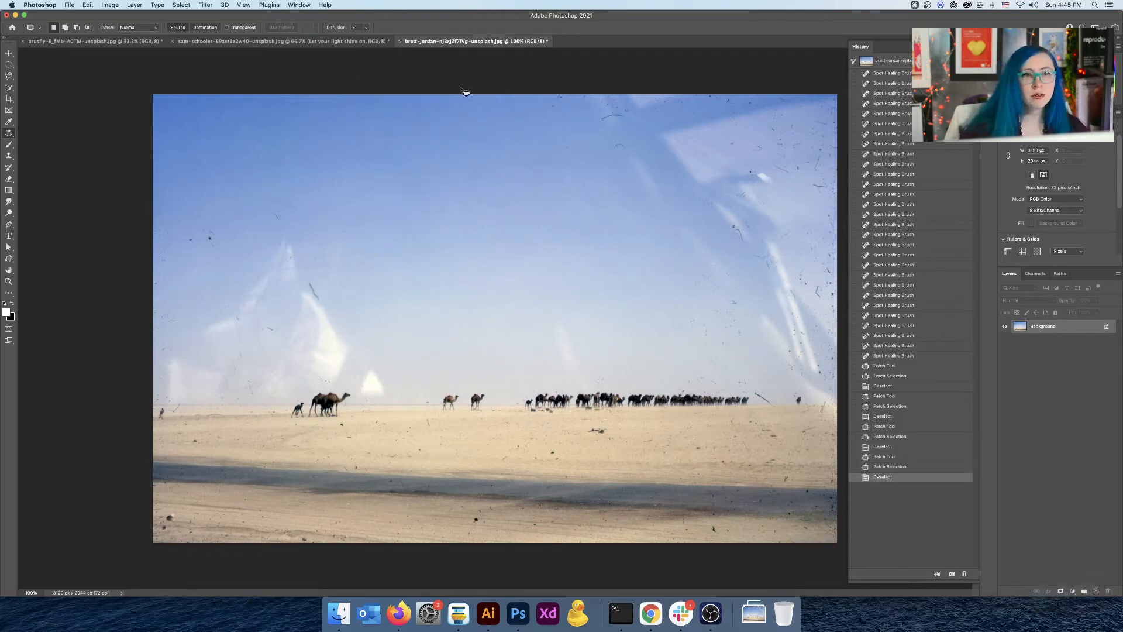
Outline the scratched sky along the top edge right of centre, patch it with clean sky to its left, and deselect.
{"action": "left_click_drag", "start_coordinate": [449, 93], "coordinate": [536, 159]}
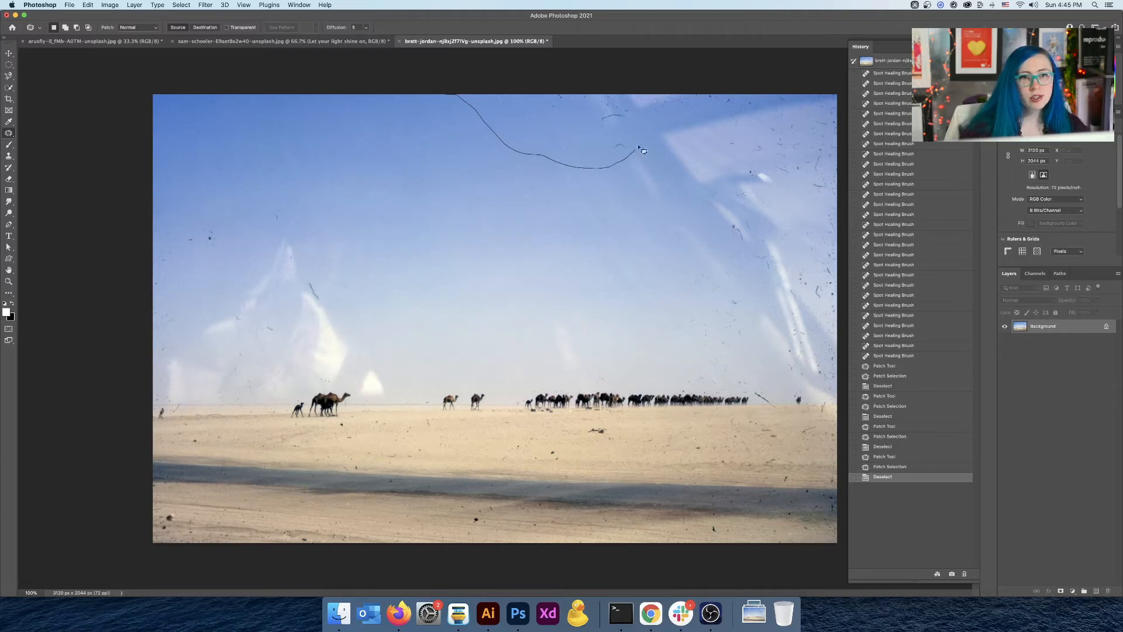
{"action": "mouse_move", "coordinate": [627, 100]}
{"action": "left_mouse_down"}
{"action": "mouse_move", "coordinate": [587, 77]}
{"action": "mouse_move", "coordinate": [458, 72]}
{"action": "left_mouse_up"}
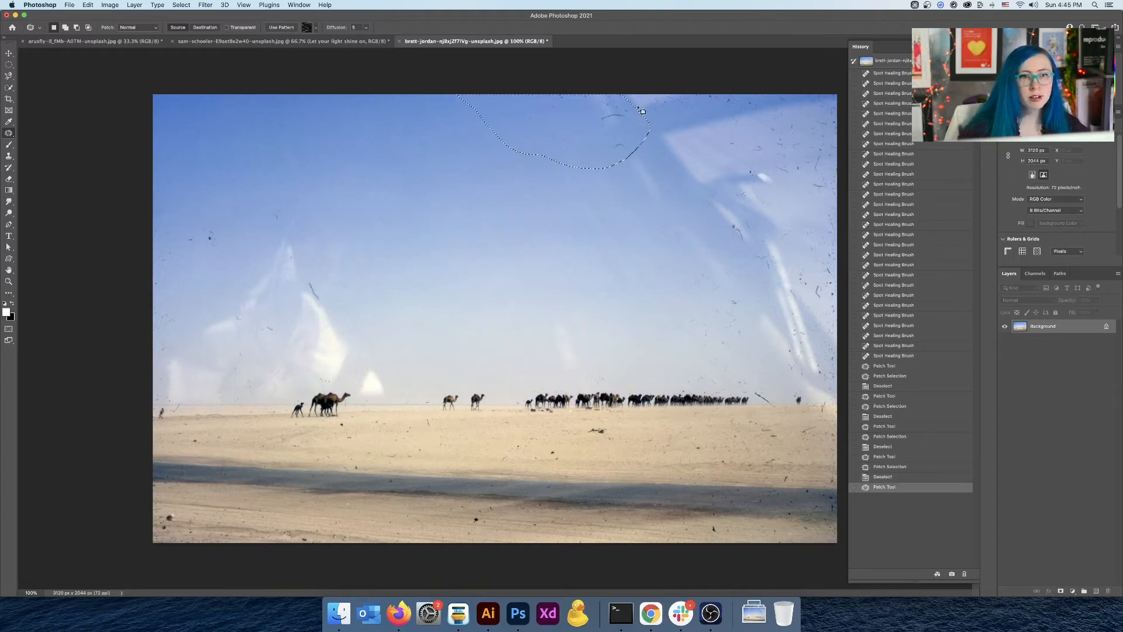
{"action": "key", "text": "ctrl"}
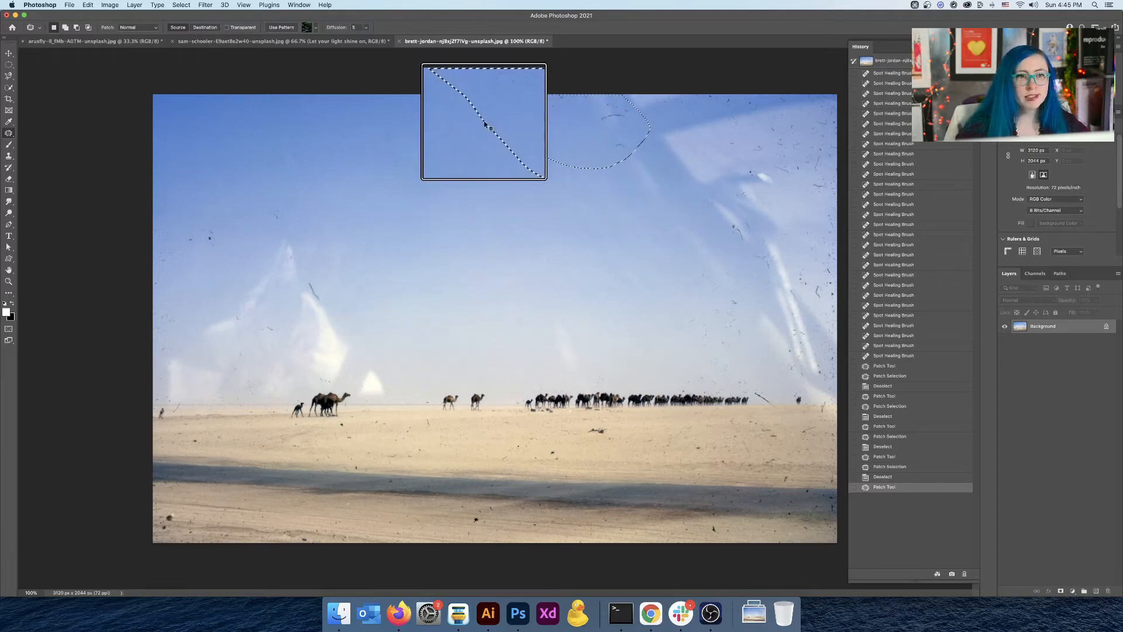
{"action": "key", "text": "ctrl"}
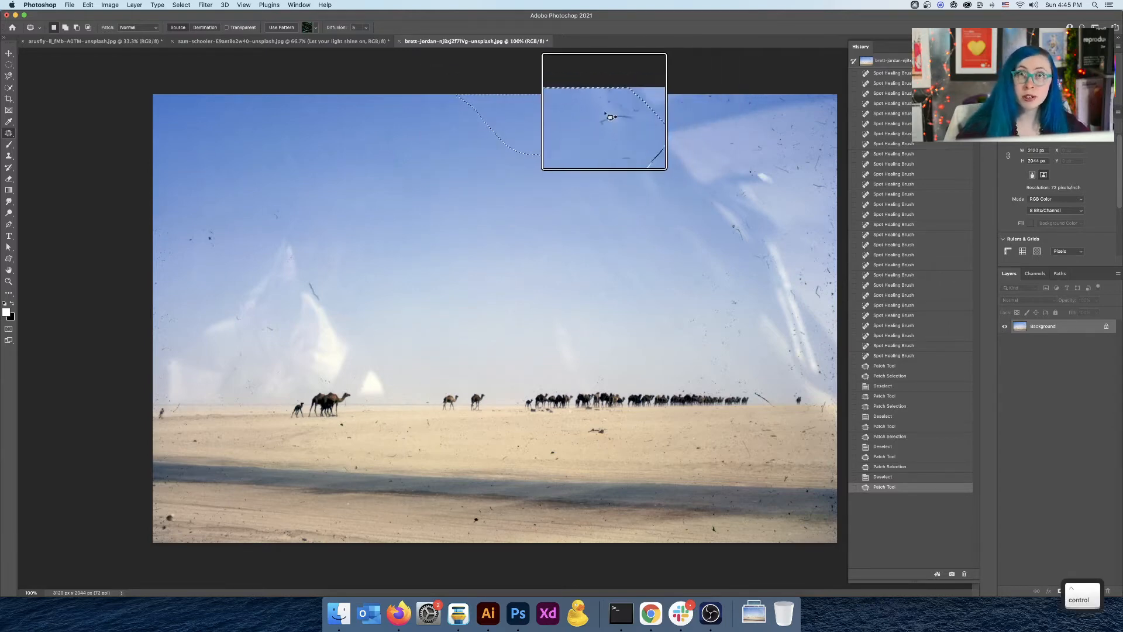
{"action": "left_click_drag", "start_coordinate": [557, 128], "coordinate": [349, 170]}
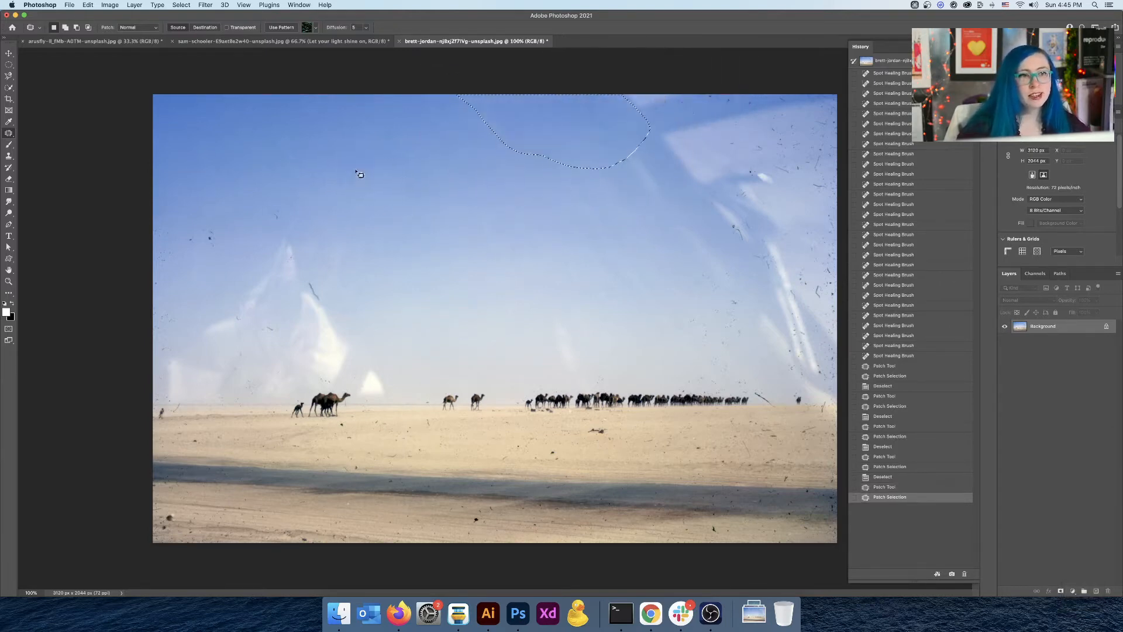
{"action": "key", "text": "super+d"}
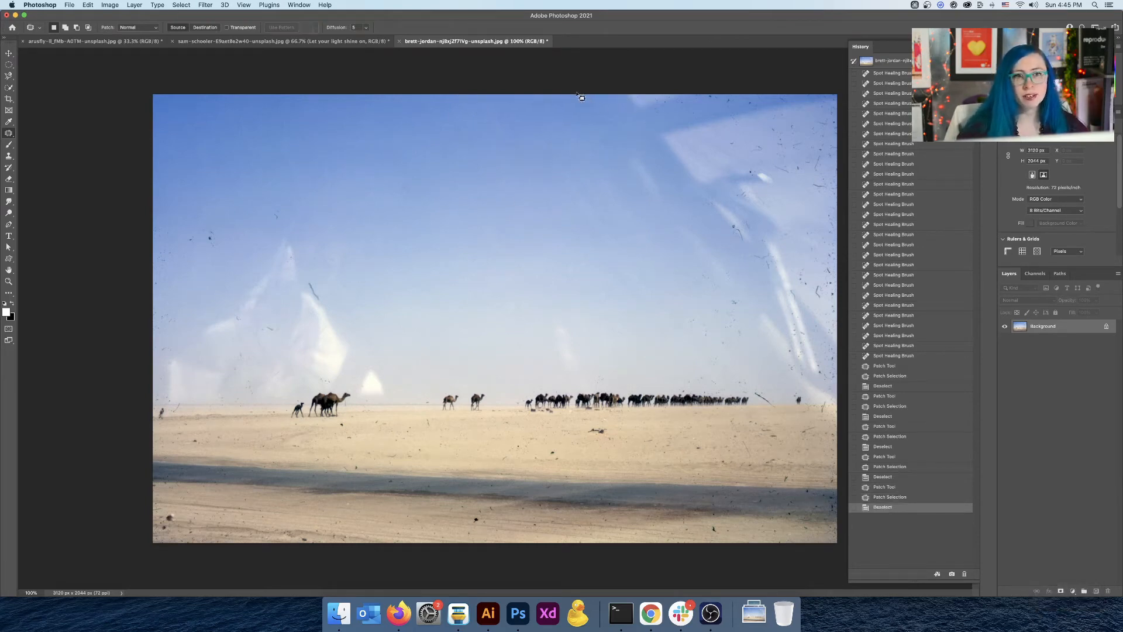
Outline the faint light streaks just left of the large corner reflection, patch them with clean sky to the left, and deselect.
{"action": "left_click_drag", "start_coordinate": [590, 124], "coordinate": [629, 205]}
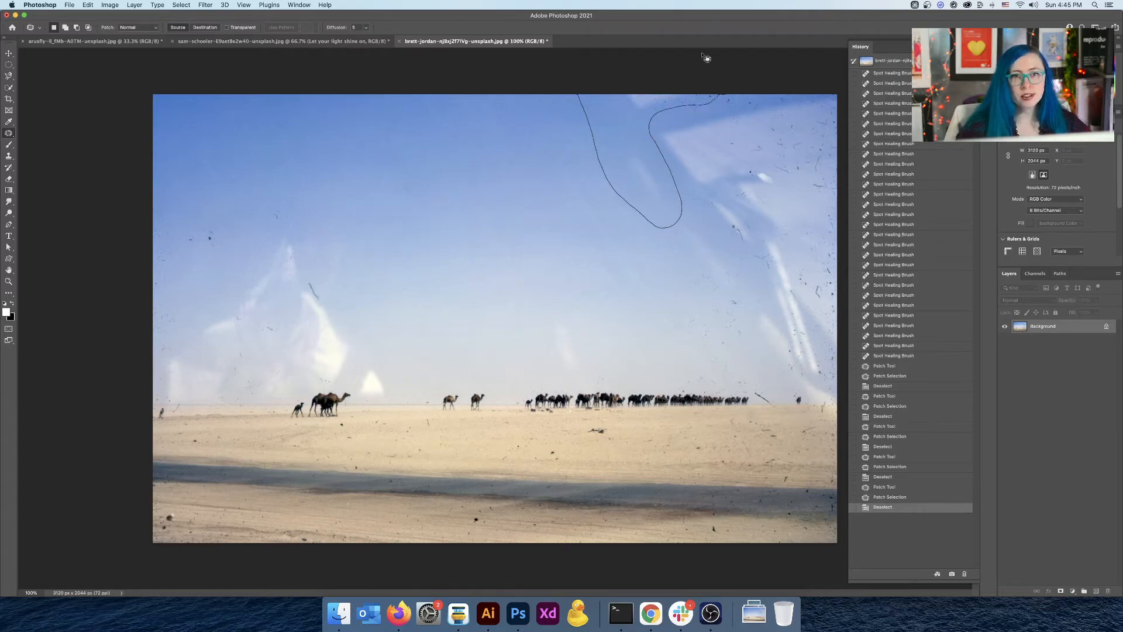
{"action": "left_click_drag", "start_coordinate": [705, 57], "coordinate": [570, 36]}
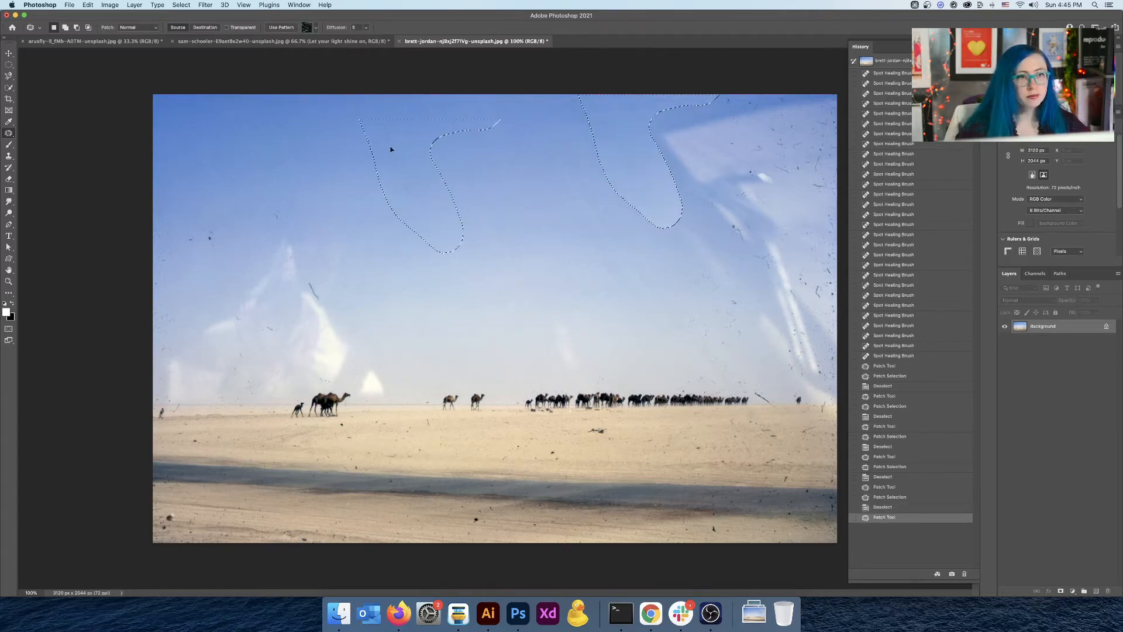
{"action": "key", "text": "super+d"}
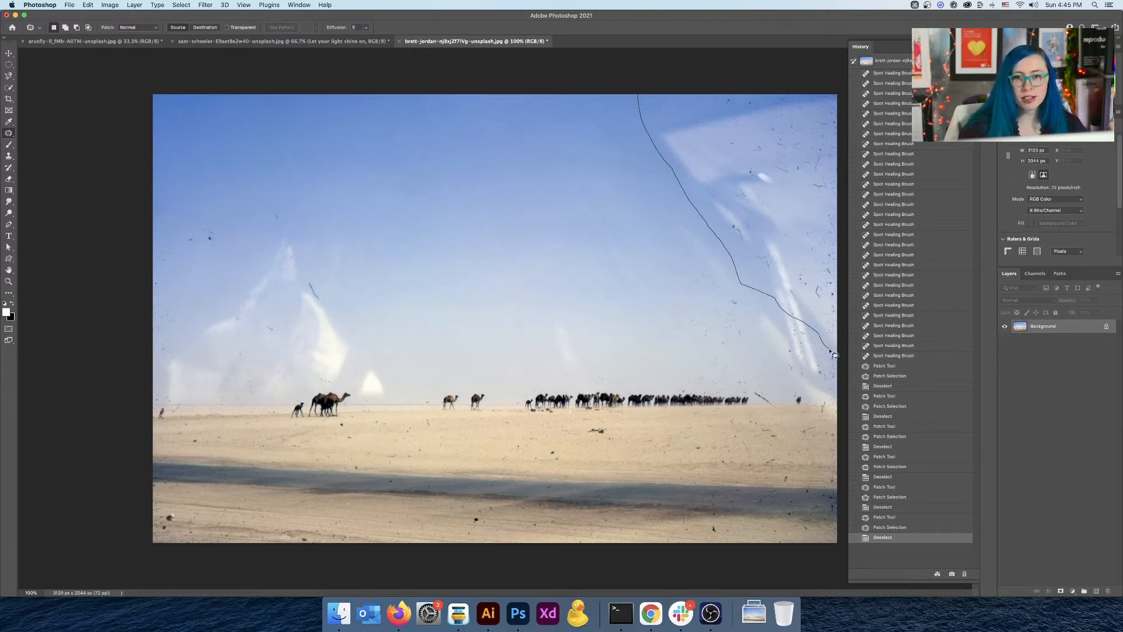
Outline the large reflection filling the sky's upper-right corner, patch it with clean sky from the left, and deselect.
{"action": "mouse_move", "coordinate": [834, 354]}
{"action": "left_mouse_down"}
{"action": "mouse_move", "coordinate": [854, 291]}
{"action": "mouse_move", "coordinate": [851, 79]}
{"action": "mouse_move", "coordinate": [640, 22]}
{"action": "left_mouse_up"}
{"action": "mouse_move", "coordinate": [723, 142]}
{"action": "left_mouse_down"}
{"action": "mouse_move", "coordinate": [488, 175]}
{"action": "mouse_move", "coordinate": [382, 142]}
{"action": "left_mouse_up"}
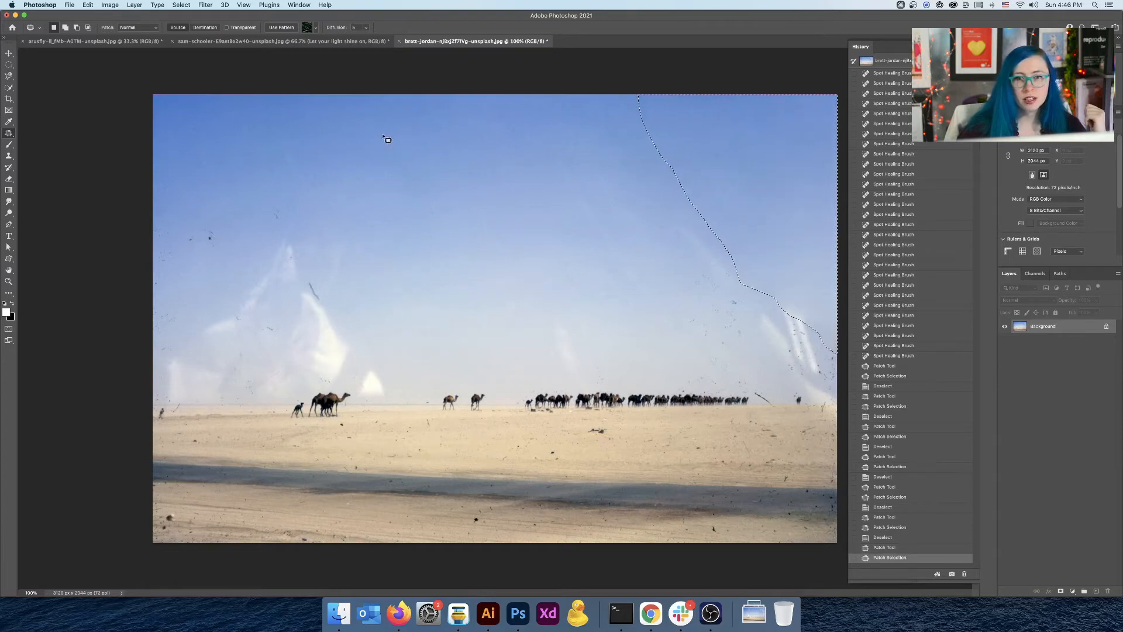
{"action": "key", "text": "super+d"}
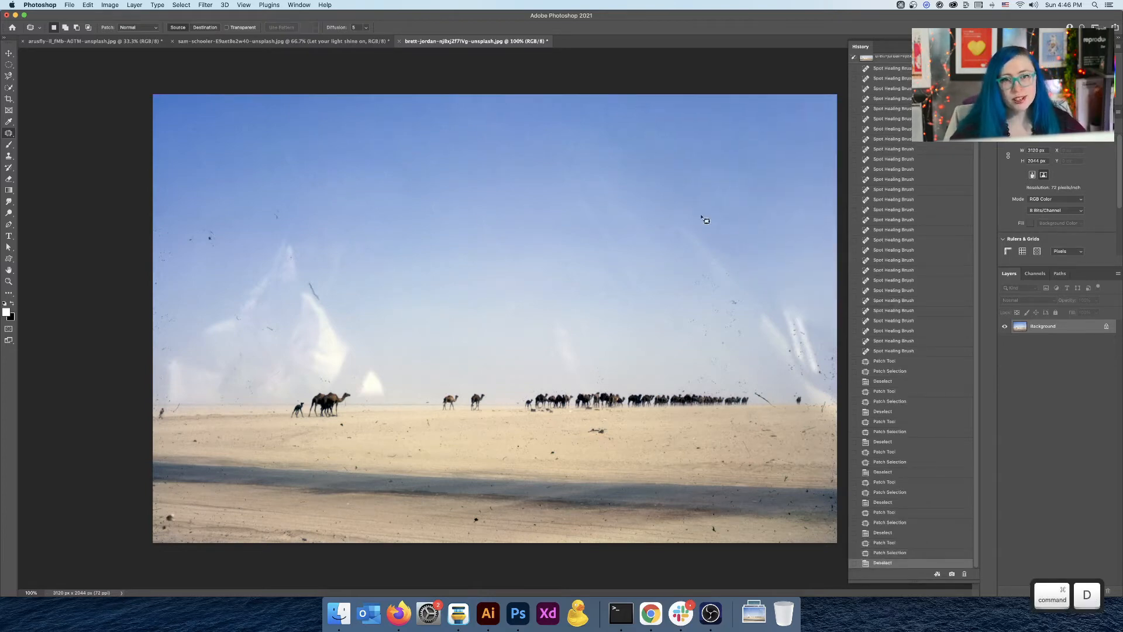
Outline the white streaks above the horizon near the right edge, patch them with clean sky from above, and deselect.
{"action": "scroll", "coordinate": [803, 322], "scroll_direction": "up", "scroll_amount": 2}
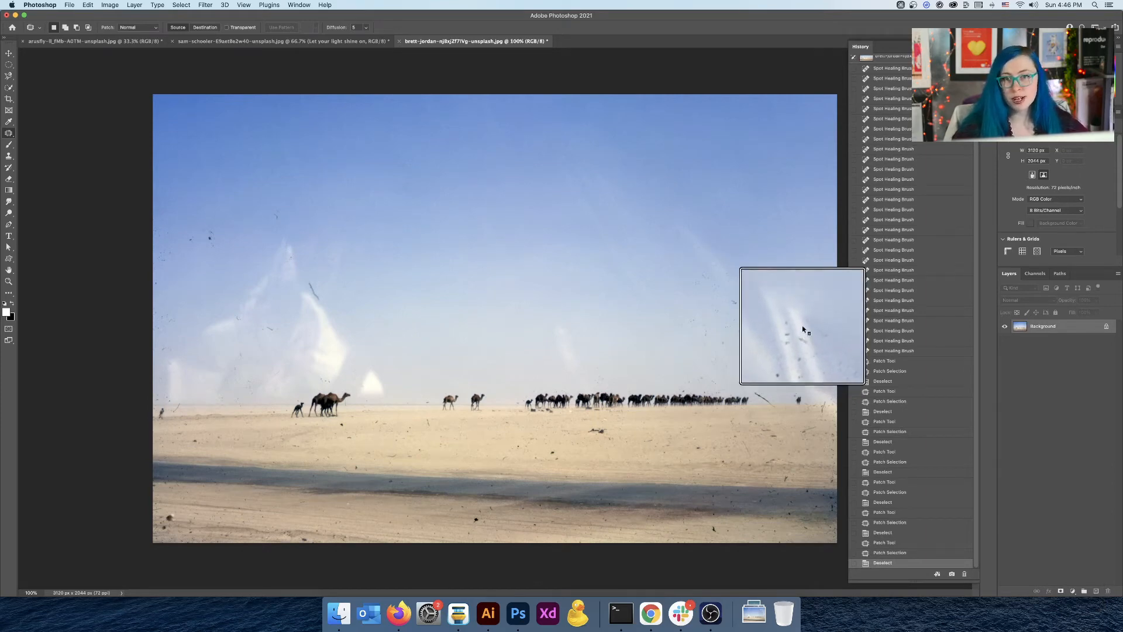
{"action": "key", "text": "alt"}
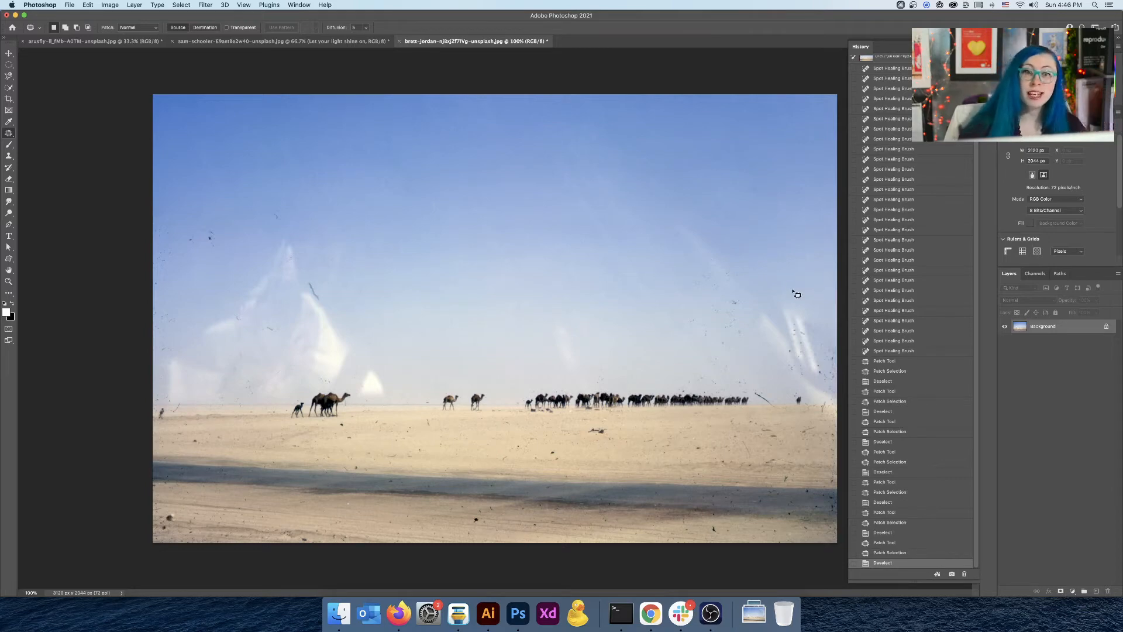
{"action": "mouse_move", "coordinate": [803, 299]}
{"action": "left_mouse_down"}
{"action": "mouse_move", "coordinate": [795, 385]}
{"action": "mouse_move", "coordinate": [835, 384]}
{"action": "mouse_move", "coordinate": [850, 344]}
{"action": "mouse_move", "coordinate": [843, 305]}
{"action": "mouse_move", "coordinate": [772, 288]}
{"action": "mouse_move", "coordinate": [750, 143]}
{"action": "left_mouse_up"}
{"action": "key", "text": "super+d"}
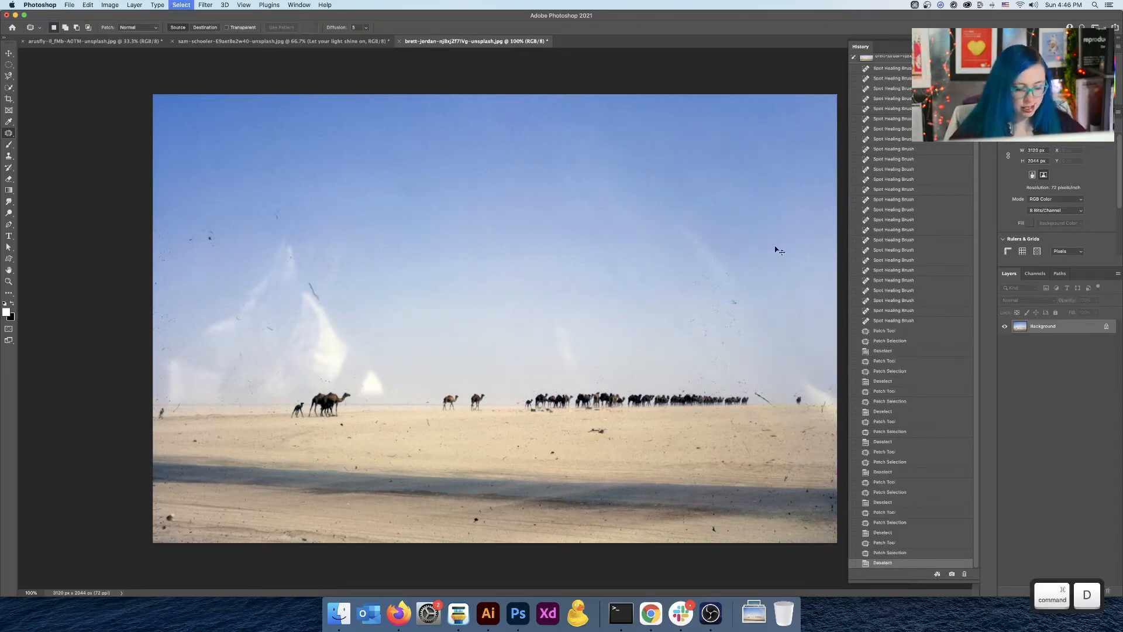
Outline the faint diagonal streak and specks in the right-hand sky, patch them with clean sky to the upper left, and deselect.
{"action": "mouse_move", "coordinate": [711, 219]}
{"action": "left_mouse_down"}
{"action": "mouse_move", "coordinate": [668, 210]}
{"action": "mouse_move", "coordinate": [666, 310]}
{"action": "left_mouse_up"}
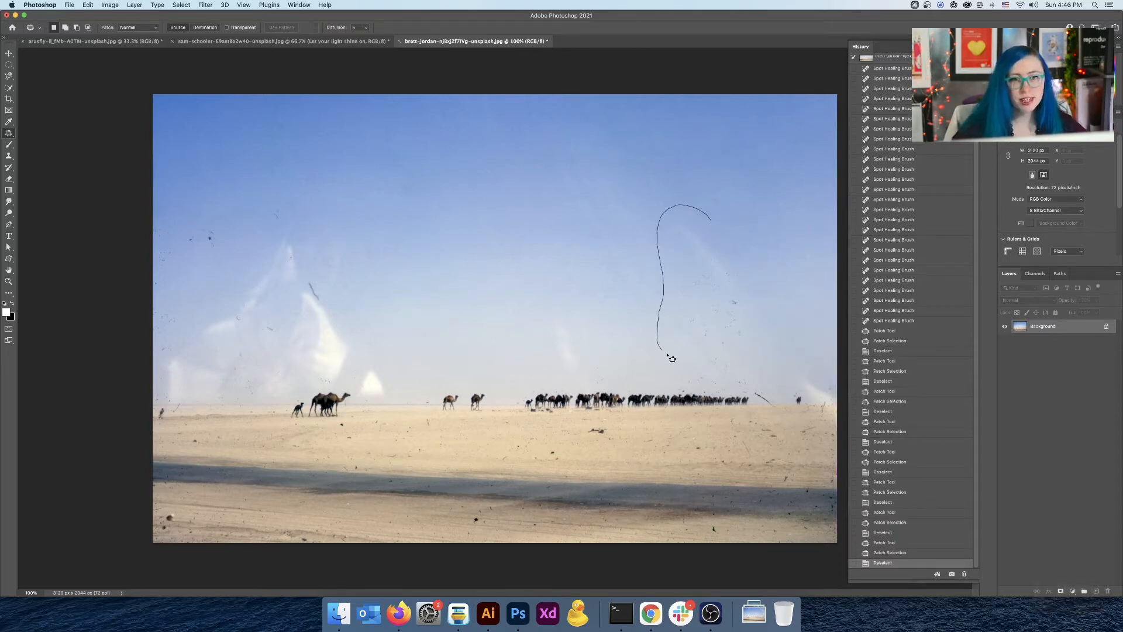
{"action": "mouse_move", "coordinate": [734, 360]}
{"action": "left_mouse_down"}
{"action": "mouse_move", "coordinate": [754, 349]}
{"action": "mouse_move", "coordinate": [752, 258]}
{"action": "left_mouse_up"}
{"action": "mouse_move", "coordinate": [692, 206]}
{"action": "left_mouse_down"}
{"action": "mouse_move", "coordinate": [584, 208]}
{"action": "mouse_move", "coordinate": [472, 150]}
{"action": "mouse_move", "coordinate": [476, 159]}
{"action": "left_mouse_up"}
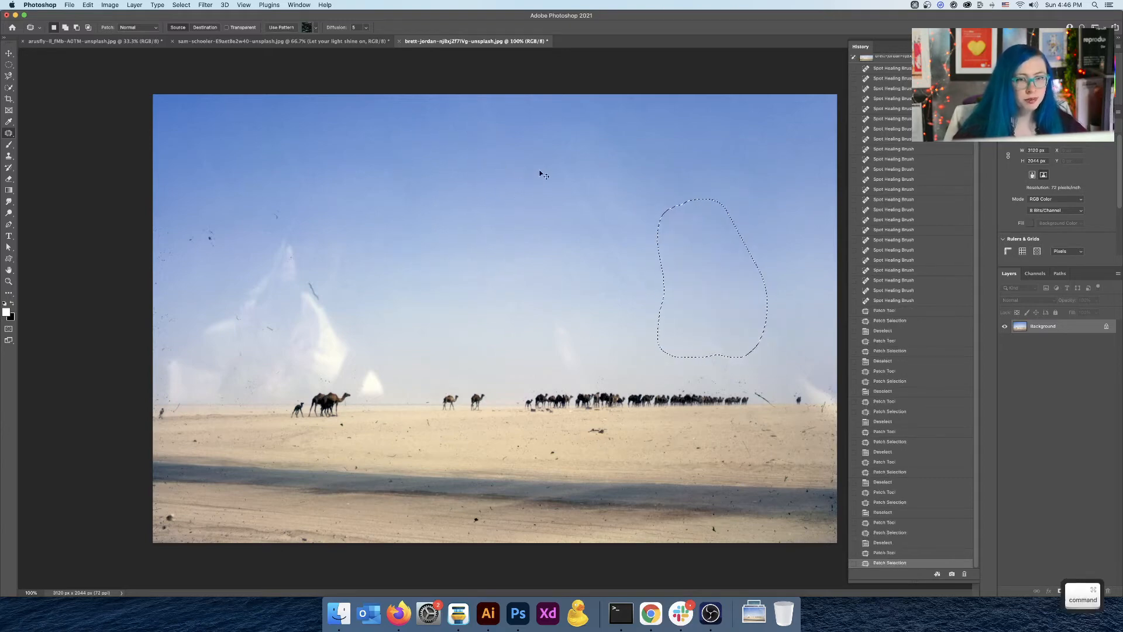
{"action": "key", "text": "super+d"}
Outline the hazy streak in the sky right of centre, patch it with clean sky to its left, and deselect.
{"action": "mouse_move", "coordinate": [553, 155]}
{"action": "left_mouse_down"}
{"action": "mouse_move", "coordinate": [560, 284]}
{"action": "mouse_move", "coordinate": [558, 156]}
{"action": "left_mouse_up"}
{"action": "left_click_drag", "start_coordinate": [622, 213], "coordinate": [430, 185]}
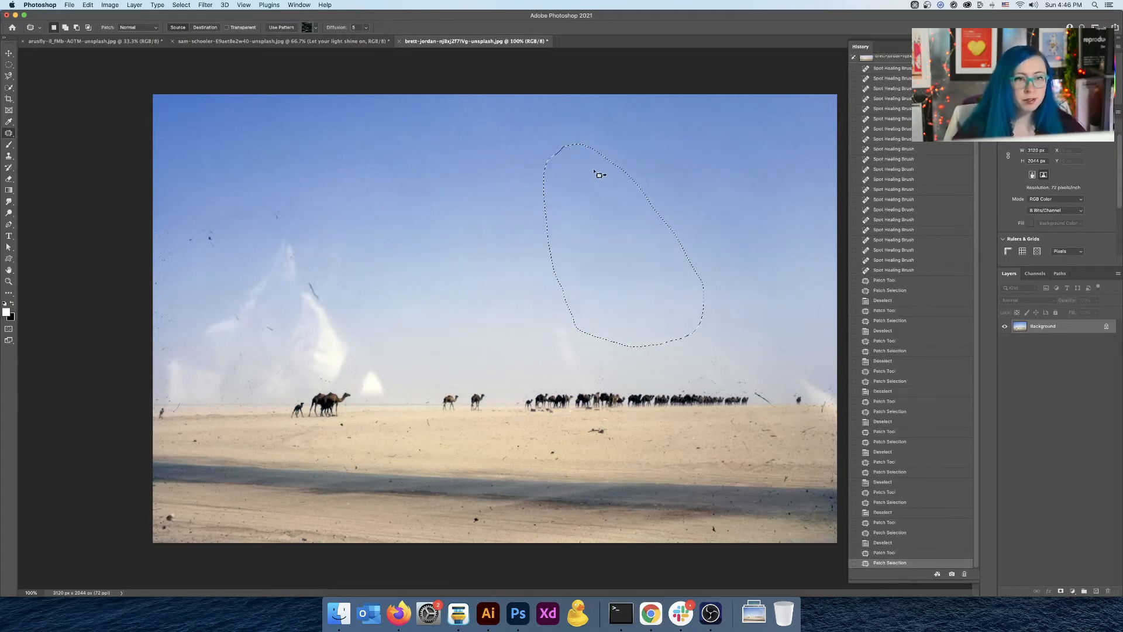
{"action": "key", "text": "super+d"}
Outline the speckled sky along the left edge, patch it with clean sky from the right side, and deselect.
{"action": "scroll", "coordinate": [740, 170], "scroll_direction": "up", "scroll_amount": 3}
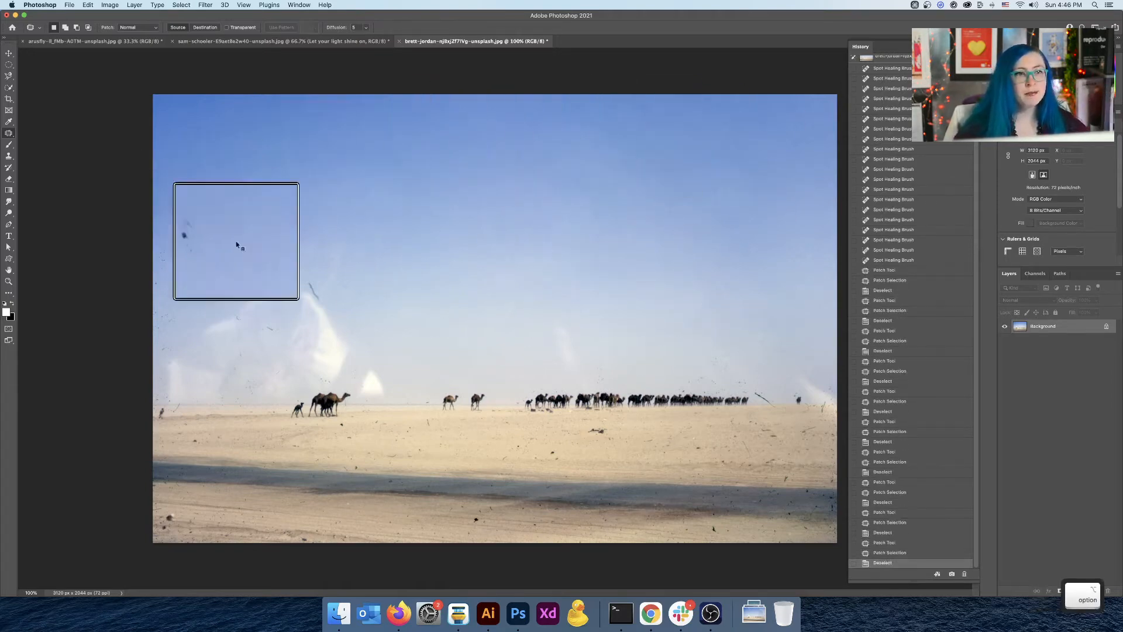
{"action": "scroll", "coordinate": [776, 251], "scroll_direction": "down", "scroll_amount": 3}
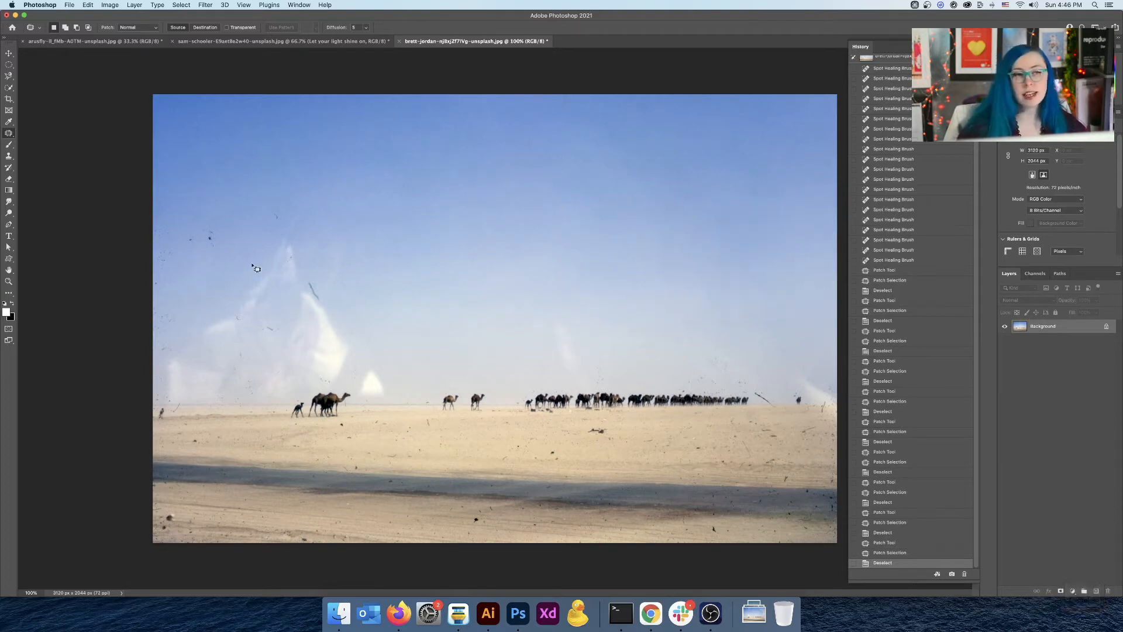
{"action": "mouse_move", "coordinate": [304, 211]}
{"action": "left_mouse_down"}
{"action": "mouse_move", "coordinate": [155, 183]}
{"action": "mouse_move", "coordinate": [97, 271]}
{"action": "mouse_move", "coordinate": [122, 353]}
{"action": "left_mouse_up"}
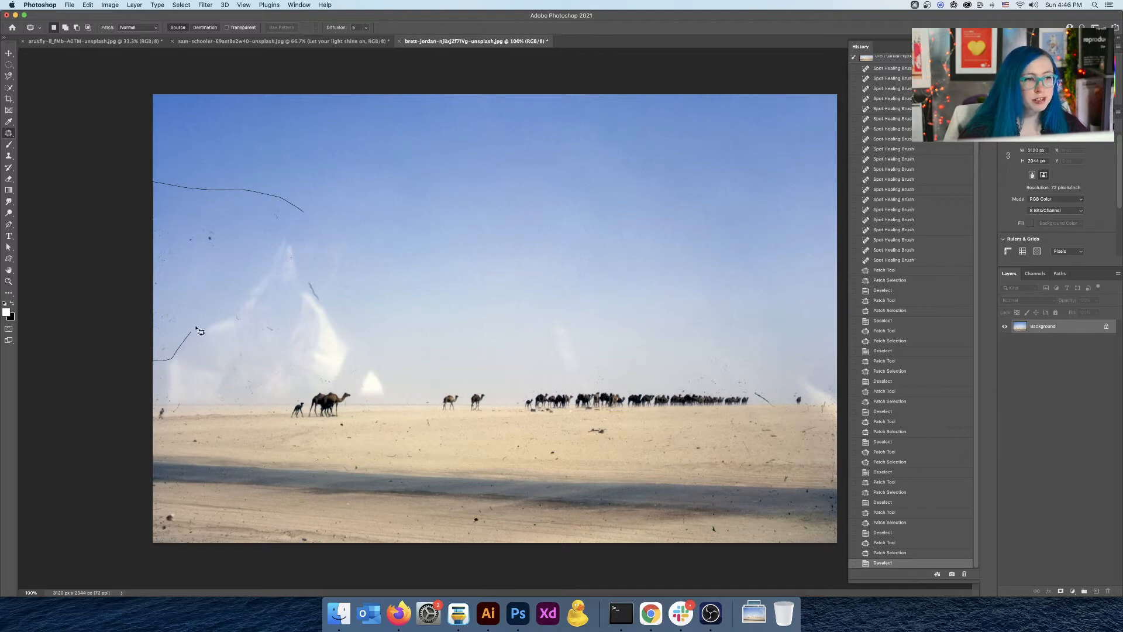
{"action": "left_click_drag", "start_coordinate": [198, 331], "coordinate": [303, 211]}
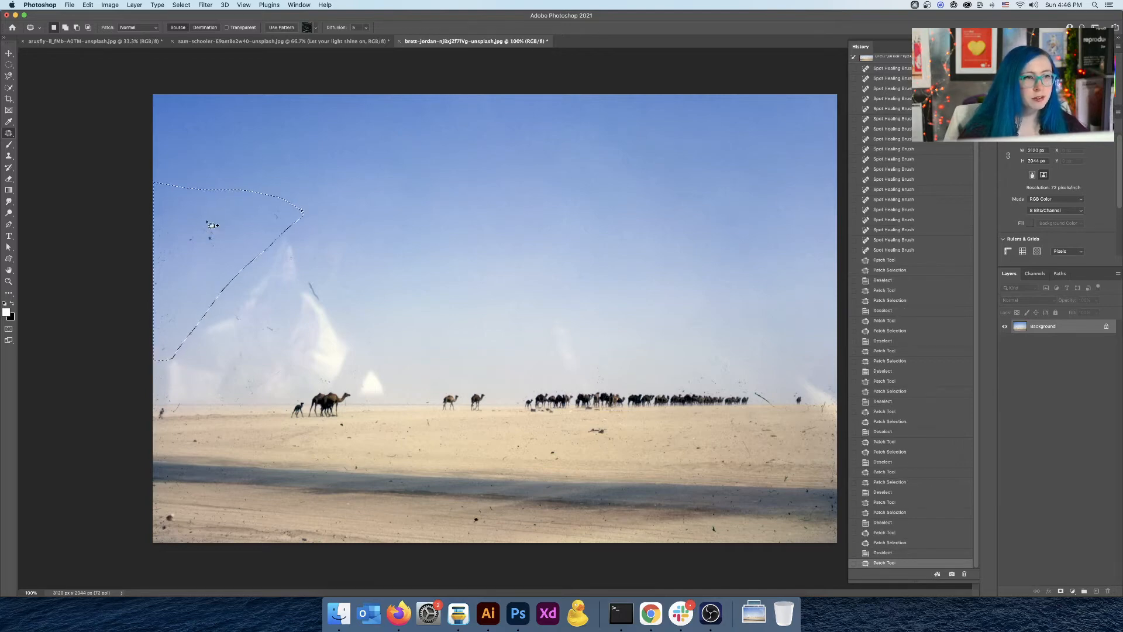
{"action": "mouse_move", "coordinate": [212, 216]}
{"action": "left_mouse_down"}
{"action": "mouse_move", "coordinate": [534, 170]}
{"action": "mouse_move", "coordinate": [566, 182]}
{"action": "left_mouse_up"}
{"action": "key", "text": "ctrl+d"}
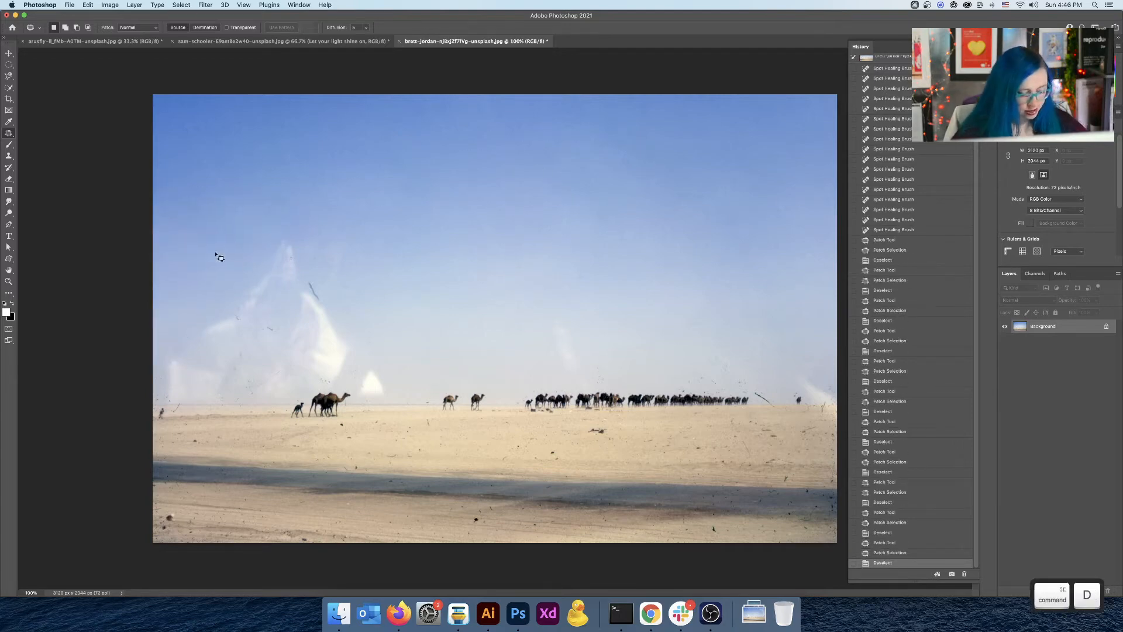
Outline the upper part of the peak-shaped reflection in the left sky, patch it with clean sky to its right, and deselect.
{"action": "mouse_move", "coordinate": [290, 205]}
{"action": "left_mouse_down"}
{"action": "mouse_move", "coordinate": [197, 302]}
{"action": "mouse_move", "coordinate": [193, 344]}
{"action": "mouse_move", "coordinate": [320, 331]}
{"action": "mouse_move", "coordinate": [357, 310]}
{"action": "mouse_move", "coordinate": [346, 238]}
{"action": "mouse_move", "coordinate": [296, 206]}
{"action": "left_mouse_up"}
{"action": "left_click_drag", "start_coordinate": [275, 257], "coordinate": [514, 201]}
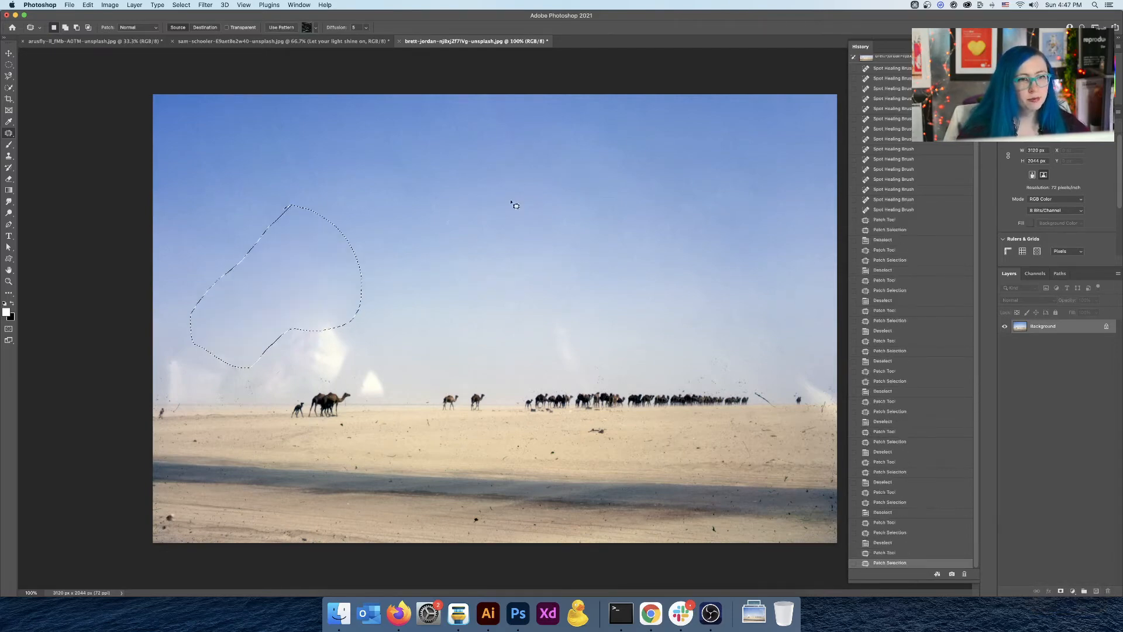
{"action": "key", "text": "ctrl+d"}
Outline the remaining white reflection directly above the left camels, patch it with clean sky to the upper right, and deselect.
{"action": "mouse_move", "coordinate": [333, 293]}
{"action": "left_mouse_down"}
{"action": "mouse_move", "coordinate": [282, 297]}
{"action": "mouse_move", "coordinate": [257, 325]}
{"action": "mouse_move", "coordinate": [255, 367]}
{"action": "left_mouse_up"}
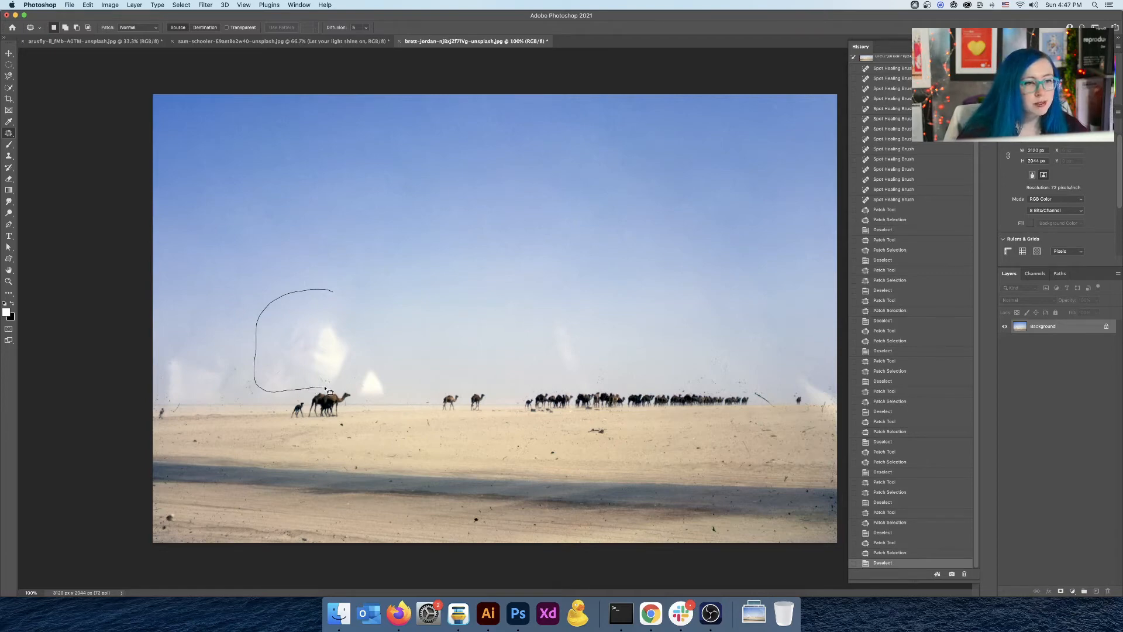
{"action": "left_click_drag", "start_coordinate": [330, 392], "coordinate": [528, 214]}
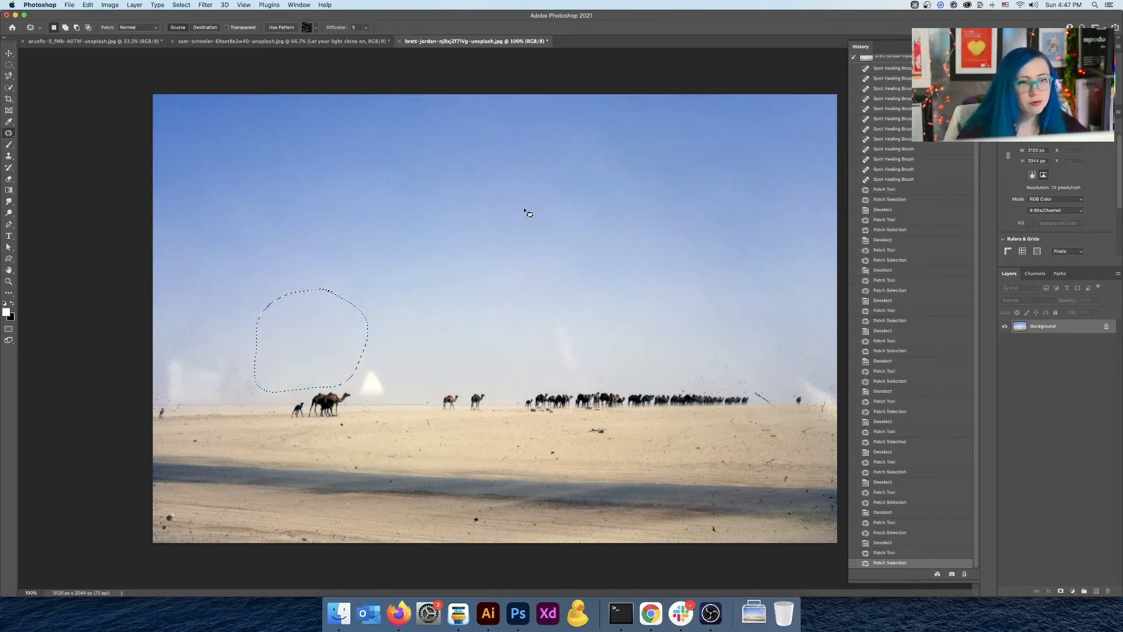
{"action": "key", "text": "ctrl+d"}
Patch the small triangular reflection beside the left camels and the faint streak above the central herd with clean sky, and deselect.
{"action": "mouse_move", "coordinate": [384, 363]}
{"action": "left_mouse_down"}
{"action": "mouse_move", "coordinate": [345, 379]}
{"action": "mouse_move", "coordinate": [412, 264]}
{"action": "left_mouse_up"}
{"action": "left_click_drag", "start_coordinate": [571, 314], "coordinate": [556, 369]}
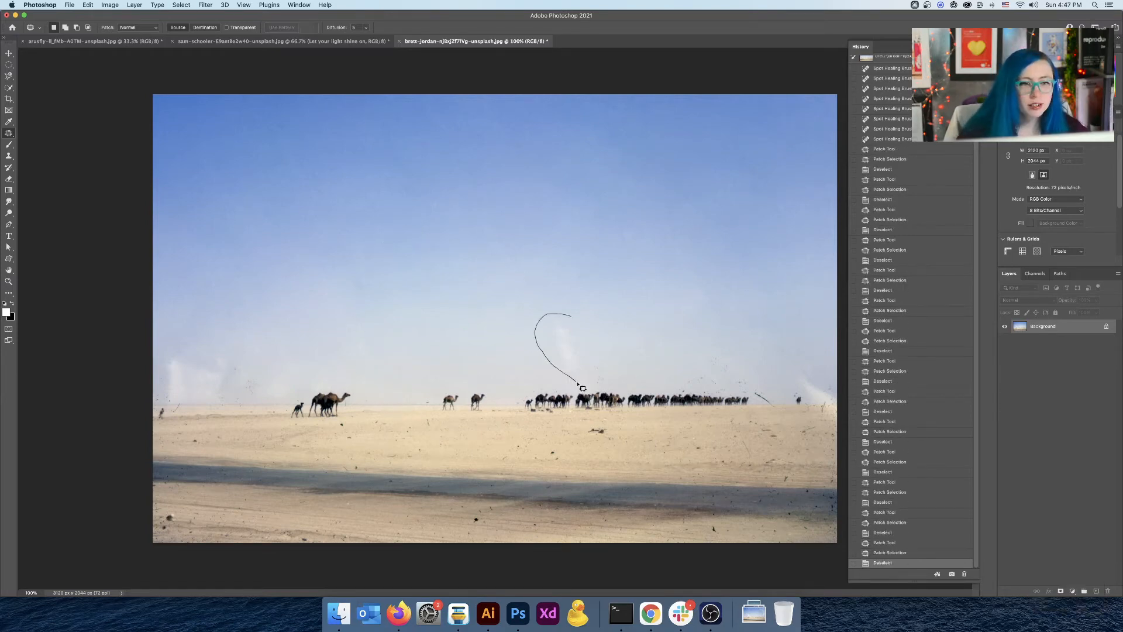
{"action": "left_click_drag", "start_coordinate": [618, 385], "coordinate": [490, 178]}
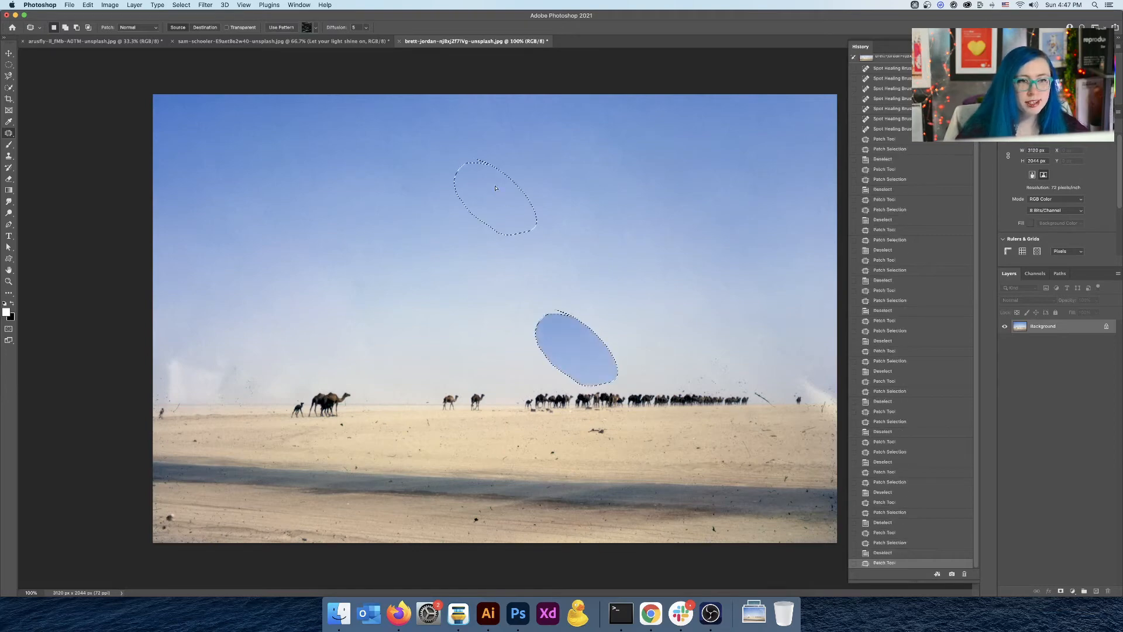
{"action": "key", "text": "ctrl+d"}
Patch the dark specks above the right-hand camel herd with clean sky from the upper left, and deselect.
{"action": "mouse_move", "coordinate": [736, 349]}
{"action": "left_mouse_down"}
{"action": "mouse_move", "coordinate": [673, 359]}
{"action": "mouse_move", "coordinate": [673, 382]}
{"action": "mouse_move", "coordinate": [718, 392]}
{"action": "mouse_move", "coordinate": [716, 346]}
{"action": "mouse_move", "coordinate": [591, 251]}
{"action": "left_mouse_up"}
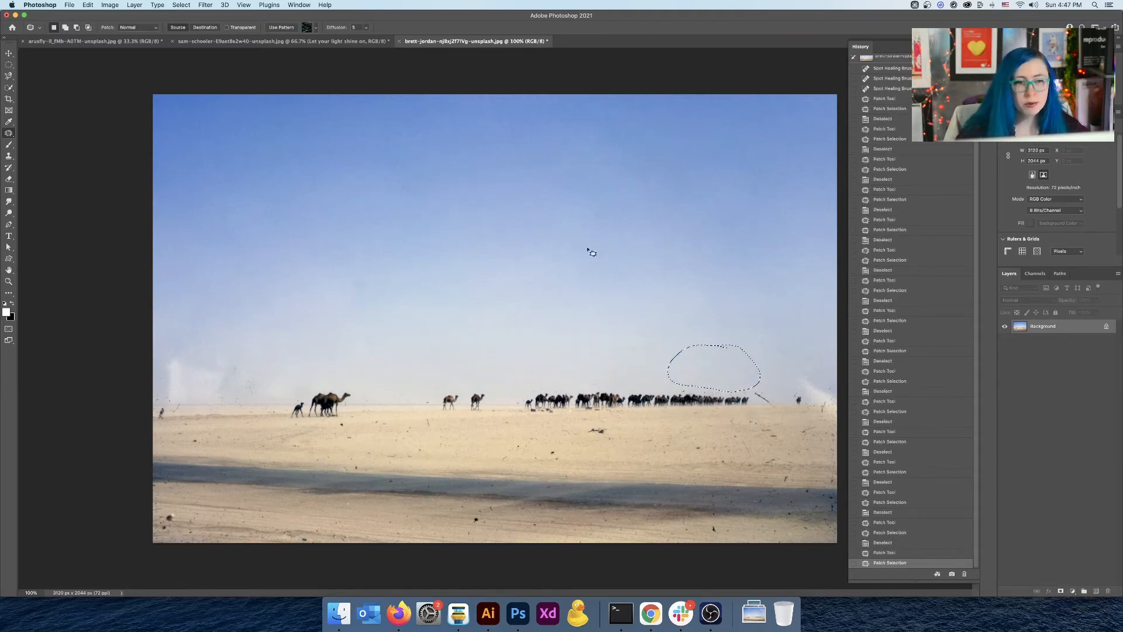
{"action": "key", "text": "super+d"}
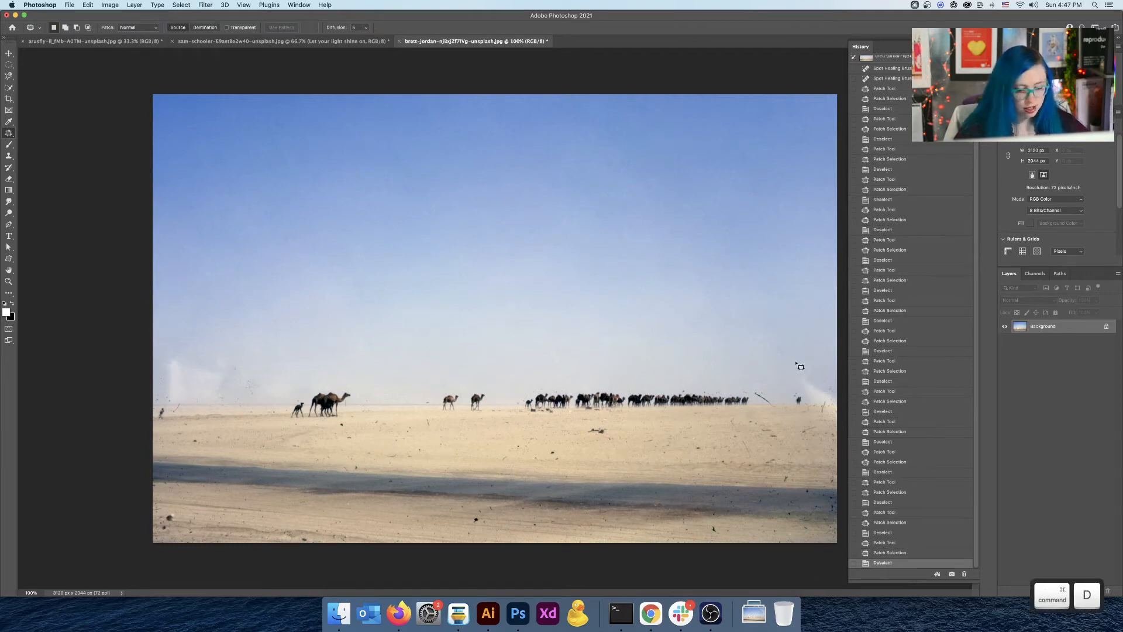
Outline the white reflection just above the horizon at the right edge, patch it with clean sky to the upper left, and deselect.
{"action": "scroll", "coordinate": [449, 448], "scroll_direction": "up", "scroll_amount": 5}
{"action": "scroll", "coordinate": [459, 450], "scroll_direction": "down", "scroll_amount": 5}
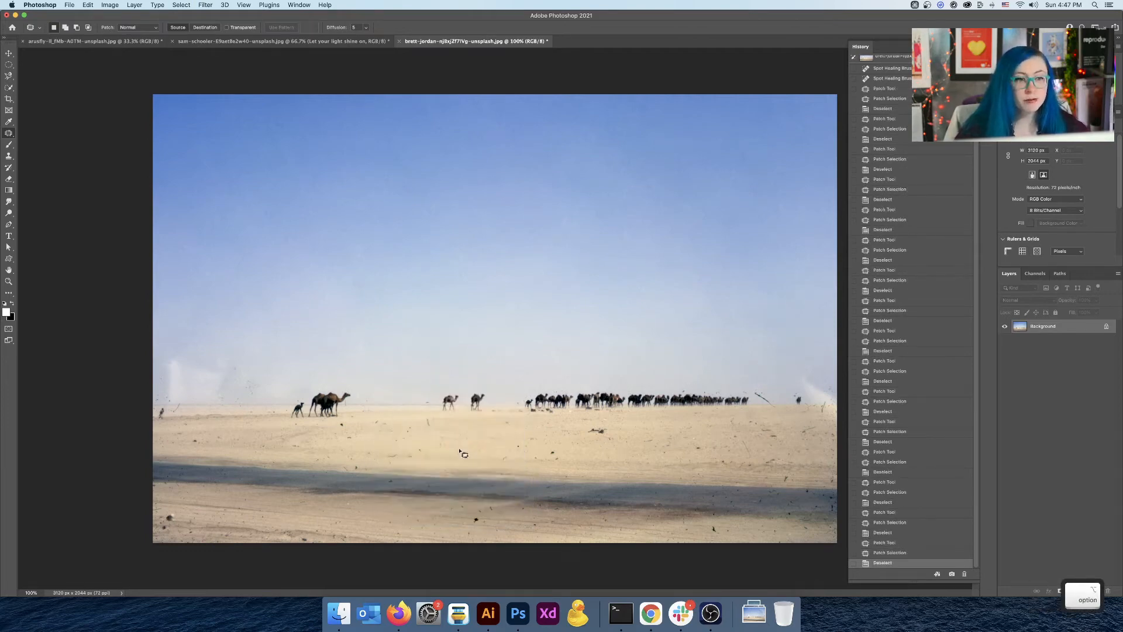
{"action": "scroll", "coordinate": [514, 418], "scroll_direction": "up", "scroll_amount": 5}
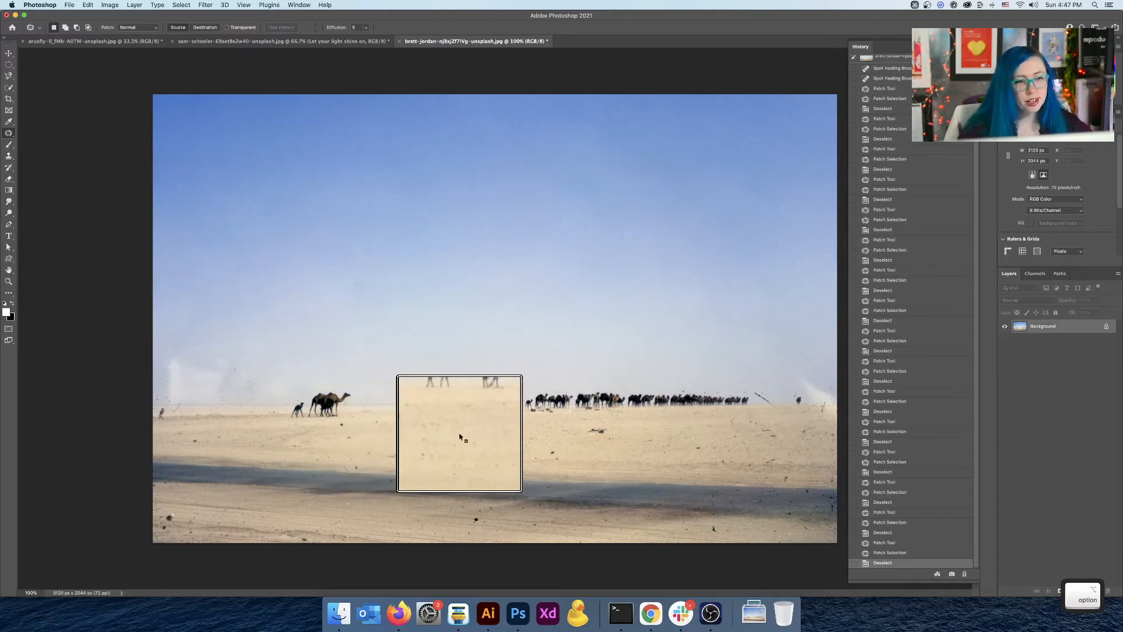
{"action": "scroll", "coordinate": [562, 450], "scroll_direction": "down", "scroll_amount": 5}
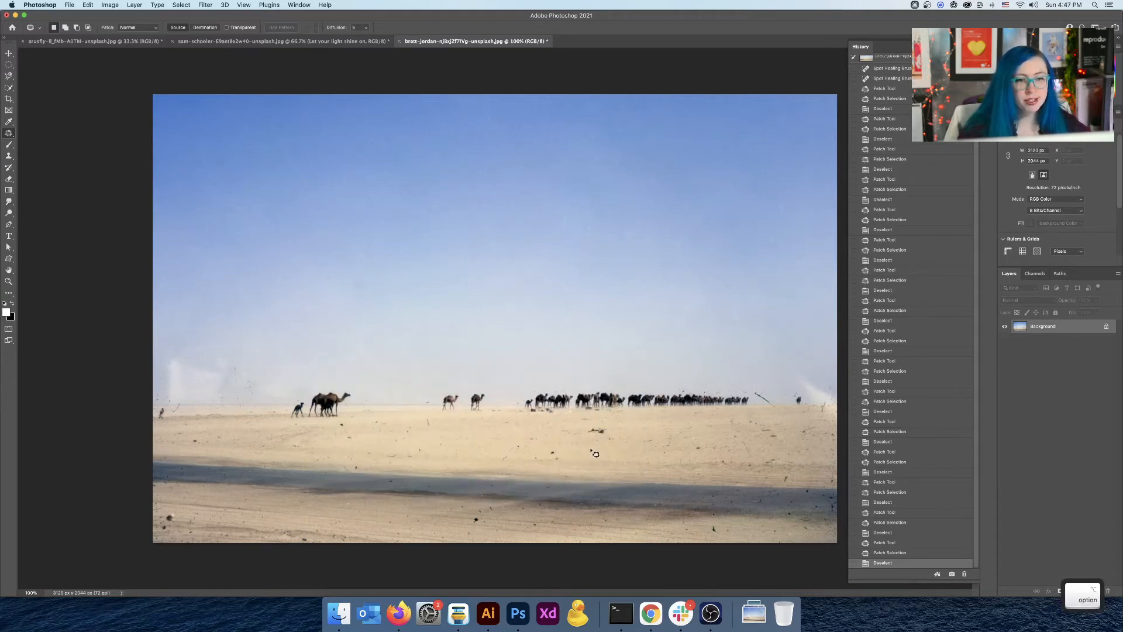
{"action": "scroll", "coordinate": [793, 456], "scroll_direction": "up", "scroll_amount": 5}
{"action": "scroll", "coordinate": [780, 467], "scroll_direction": "down", "scroll_amount": 5}
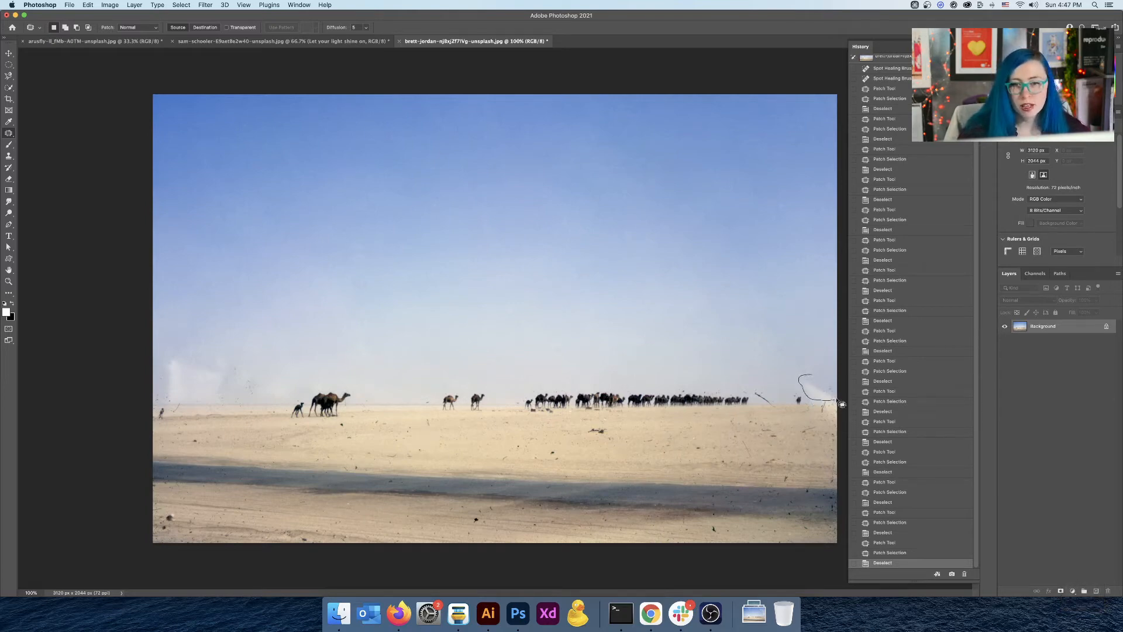
{"action": "left_click_drag", "start_coordinate": [814, 380], "coordinate": [808, 376]}
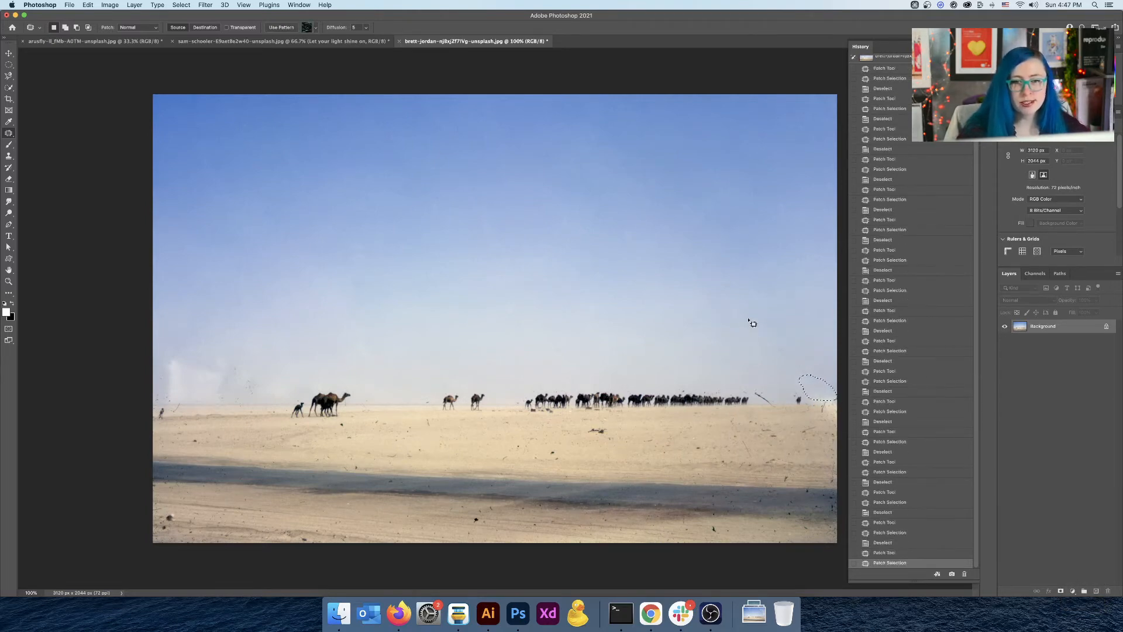
{"action": "key", "text": "super+d"}
Outline the large white reflection above the horizon at the photo's left edge, patch it with clean sky to the upper right, and deselect.
{"action": "mouse_move", "coordinate": [234, 340]}
{"action": "left_mouse_down"}
{"action": "mouse_move", "coordinate": [217, 334]}
{"action": "mouse_move", "coordinate": [155, 396]}
{"action": "left_mouse_up"}
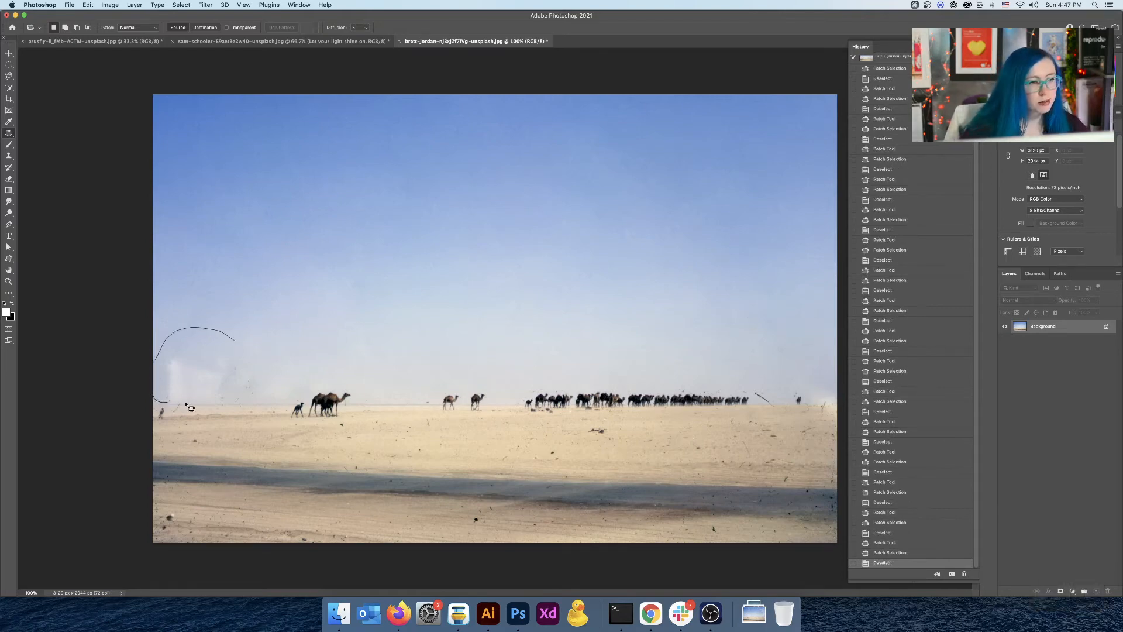
{"action": "mouse_move", "coordinate": [271, 357]}
{"action": "left_mouse_down"}
{"action": "mouse_move", "coordinate": [237, 341]}
{"action": "mouse_move", "coordinate": [352, 232]}
{"action": "left_mouse_up"}
{"action": "key", "text": "super+d"}
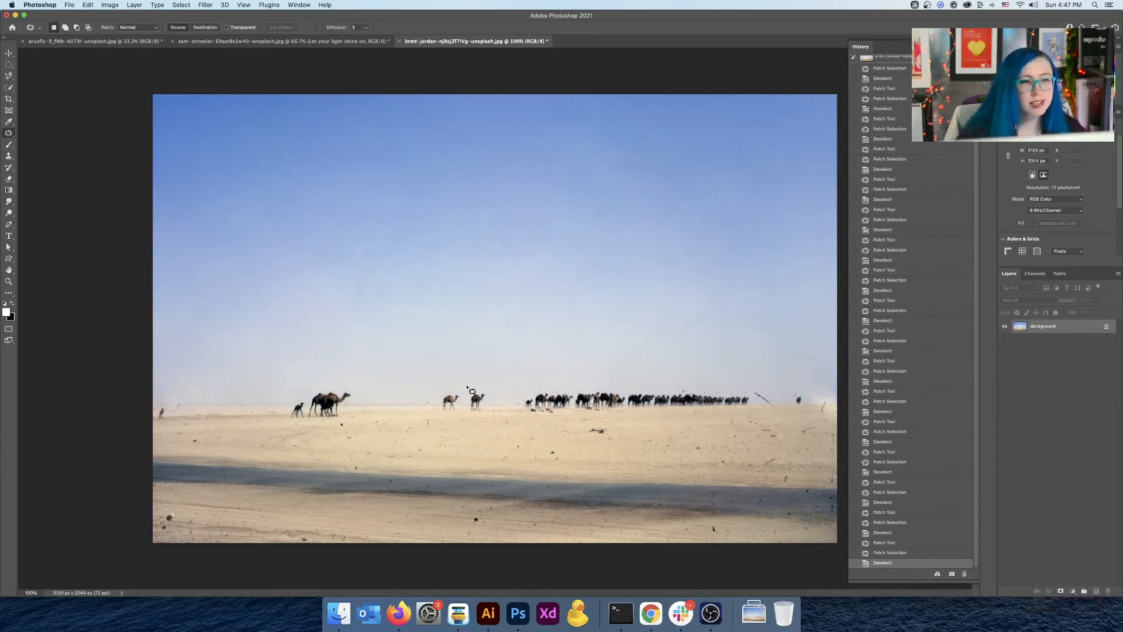
With the Spot Healing Brush reduced to 50 px, remove the dark specks and marks on the sand below and left of the two middle camels.
{"action": "key", "text": "super+equal"}
{"action": "left_click_drag", "start_coordinate": [468, 389], "coordinate": [612, 235]}
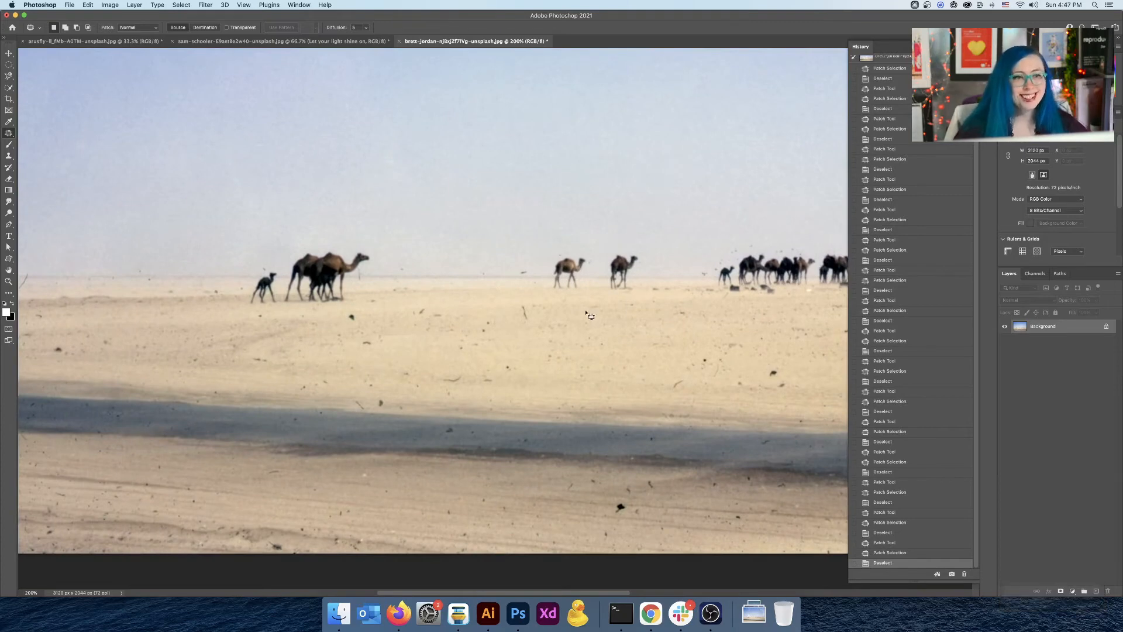
{"action": "key", "text": "alt"}
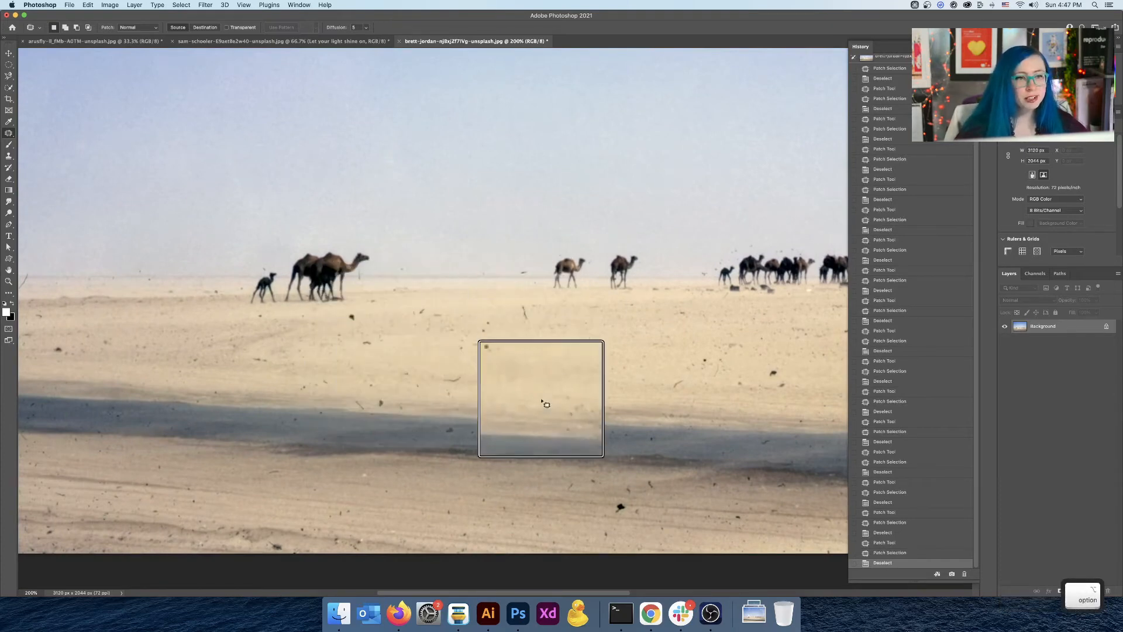
{"action": "left_click", "coordinate": [10, 134]}
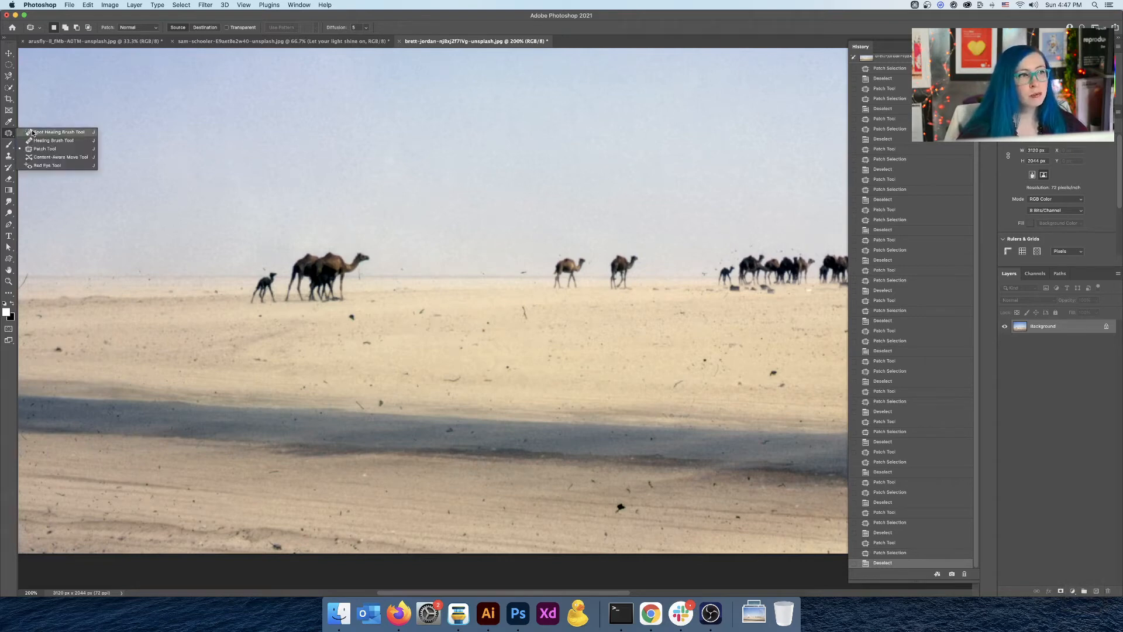
{"action": "left_click", "coordinate": [33, 133]}
{"action": "key", "text": "bracketleft"}
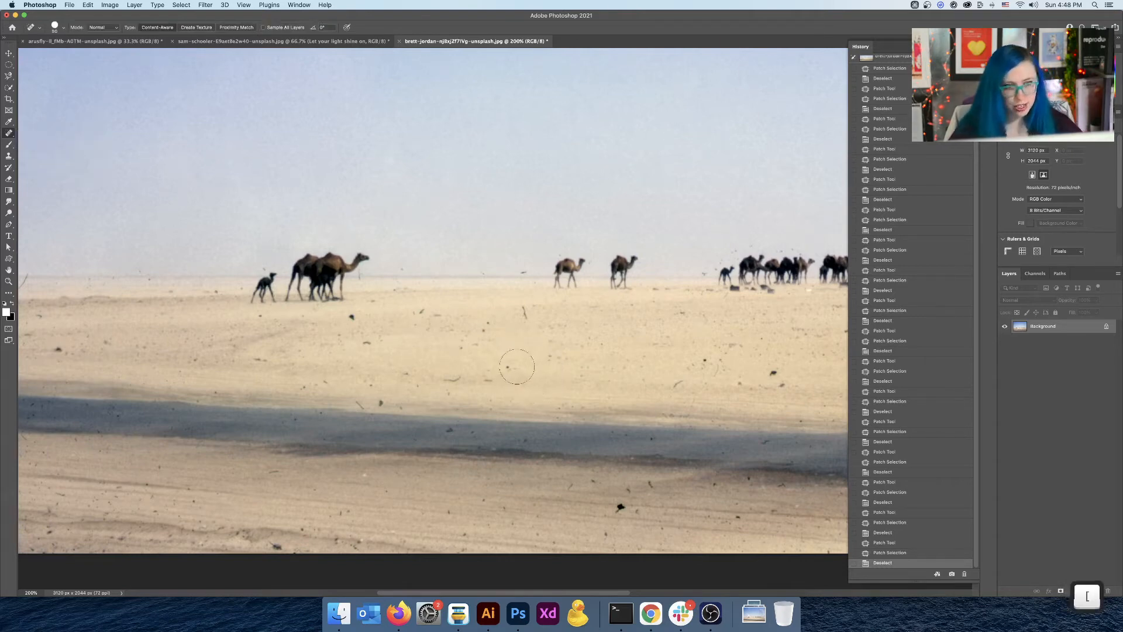
{"action": "key", "text": "bracketleft"}
{"action": "key", "text": "bracketleft"}
{"action": "key", "text": "bracketleft"}
{"action": "left_click", "coordinate": [511, 367]}
{"action": "left_click", "coordinate": [525, 311]}
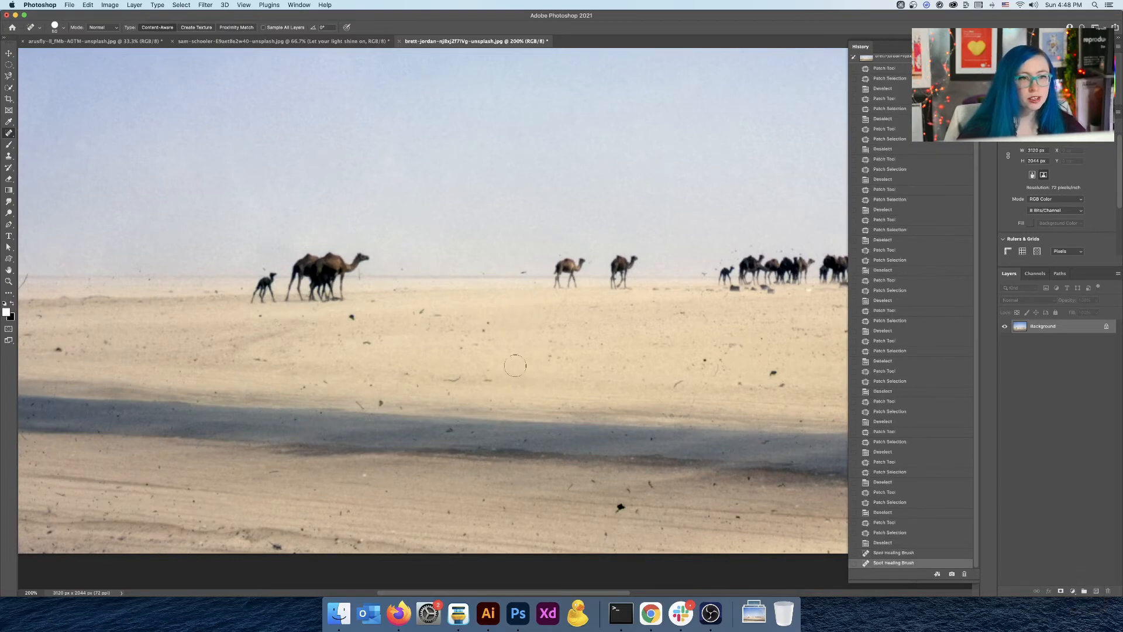
{"action": "left_click", "coordinate": [490, 326]}
{"action": "left_click", "coordinate": [422, 312]}
{"action": "left_click", "coordinate": [434, 314]}
{"action": "left_click", "coordinate": [454, 322]}
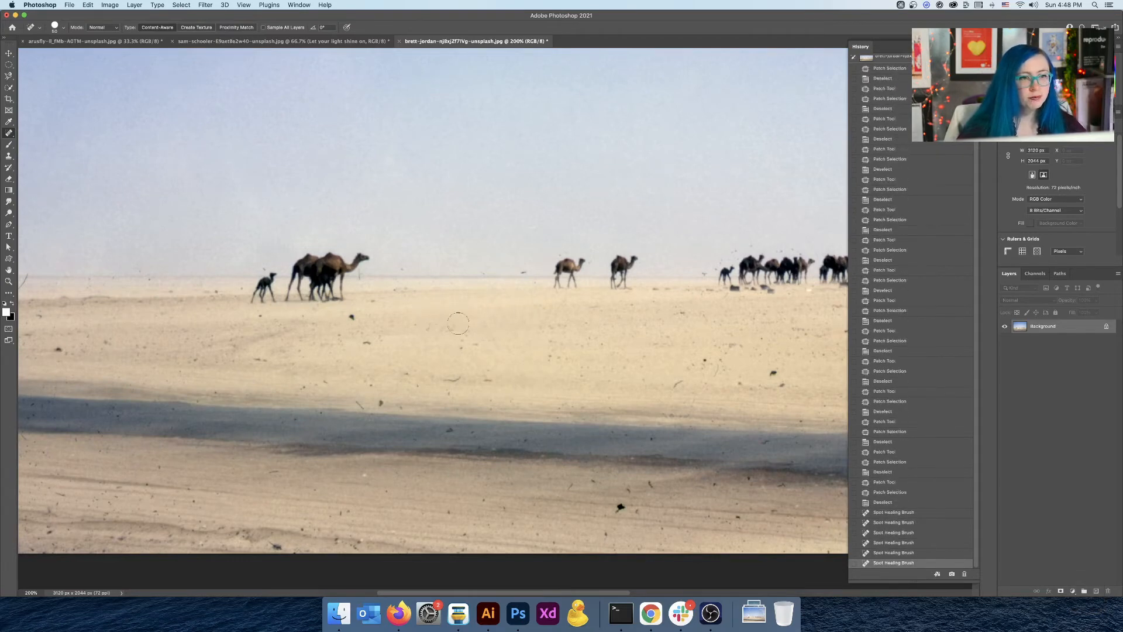
Heal the remaining specks between the left camels and the middle pair, including the dark spot just below the left group.
{"action": "left_click", "coordinate": [449, 329]}
{"action": "left_click", "coordinate": [459, 346]}
{"action": "left_click", "coordinate": [506, 341]}
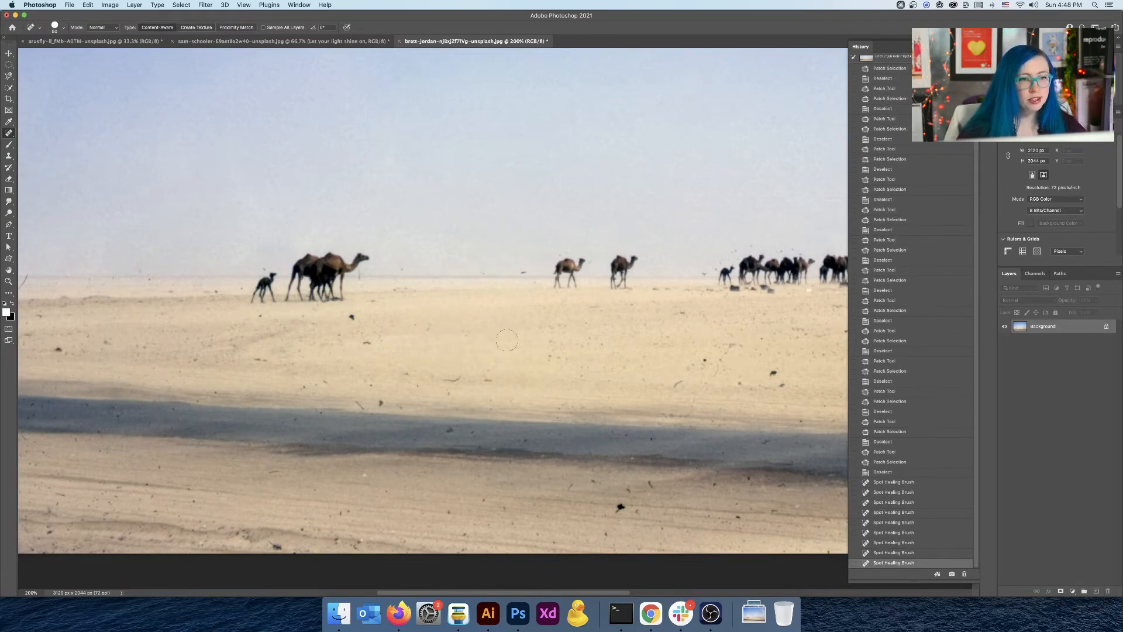
{"action": "left_click", "coordinate": [470, 335]}
{"action": "left_click", "coordinate": [425, 326]}
{"action": "left_click", "coordinate": [449, 376]}
{"action": "left_click", "coordinate": [351, 316]}
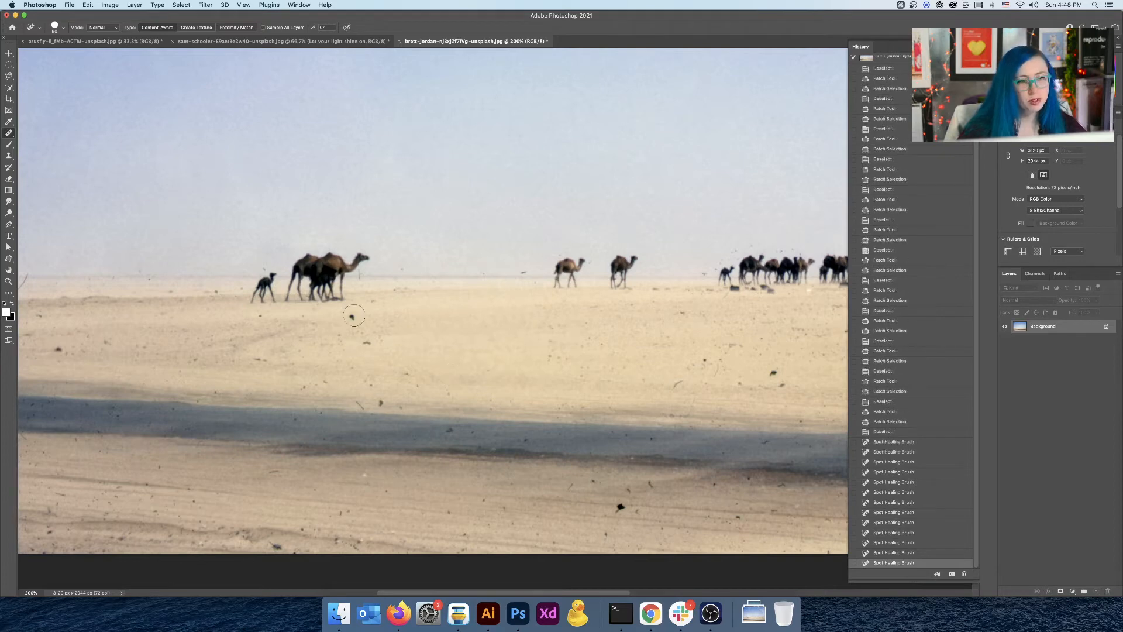
{"action": "left_click", "coordinate": [351, 315]}
Heal the small specks on the sand directly below and to the right of the two middle camels.
{"action": "left_click", "coordinate": [557, 362]}
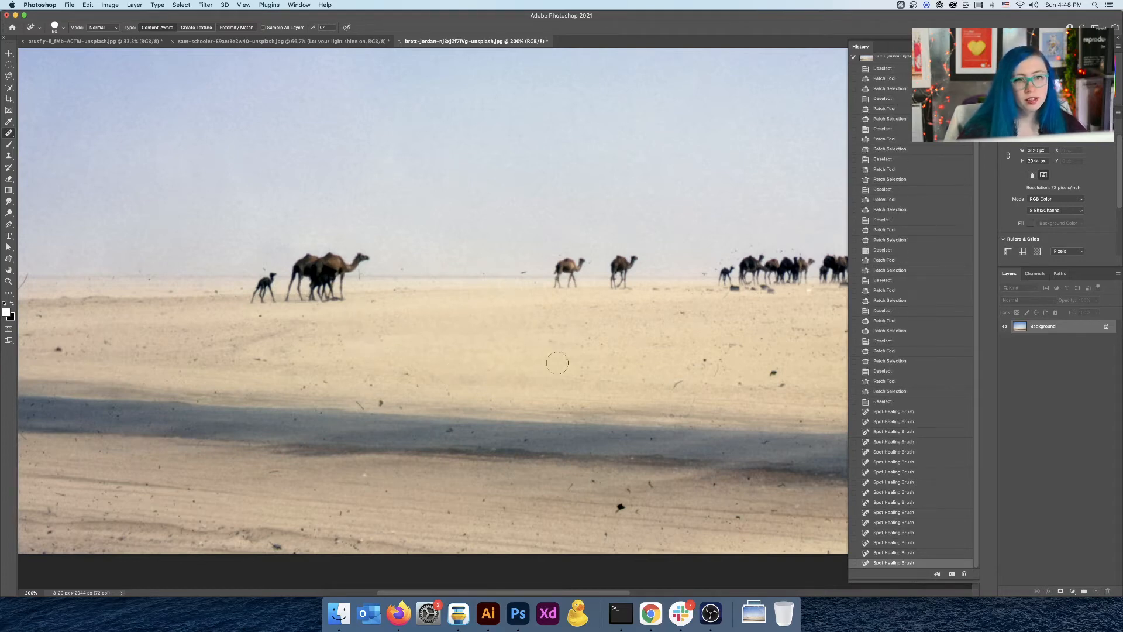
{"action": "left_click", "coordinate": [631, 309]}
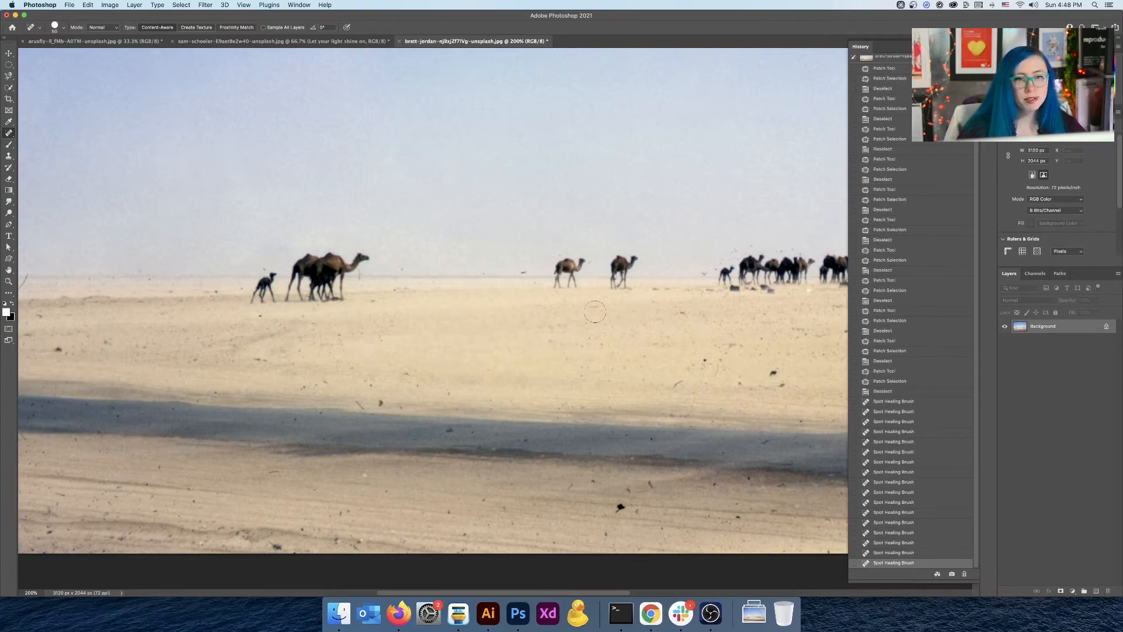
{"action": "left_click", "coordinate": [595, 311]}
{"action": "left_click", "coordinate": [592, 342]}
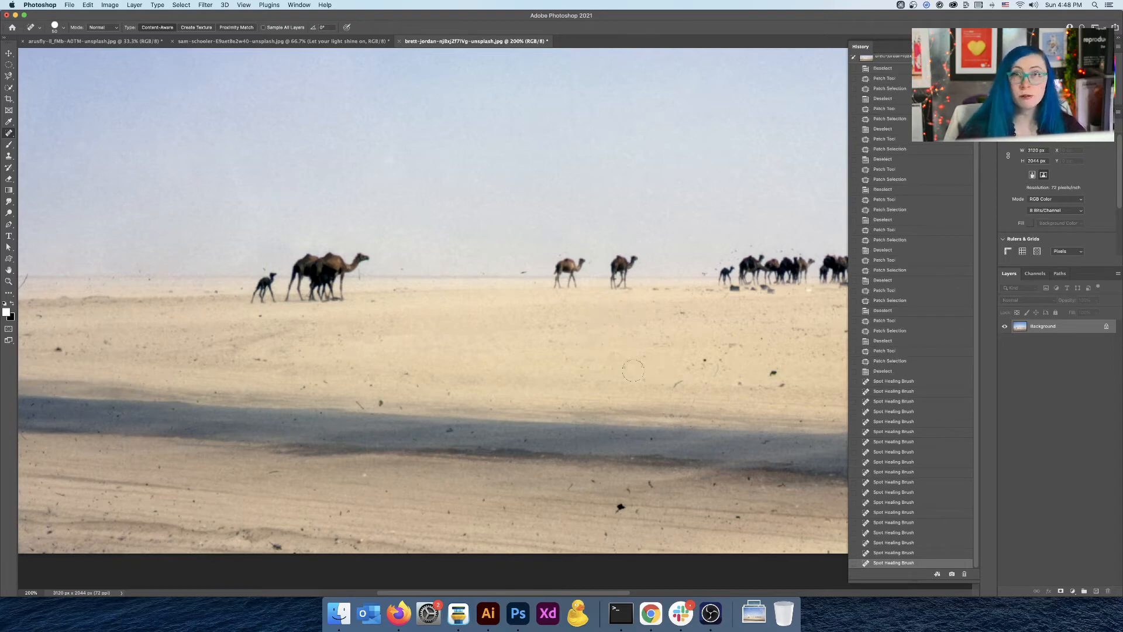
{"action": "left_click", "coordinate": [679, 391]}
{"action": "left_click", "coordinate": [612, 378]}
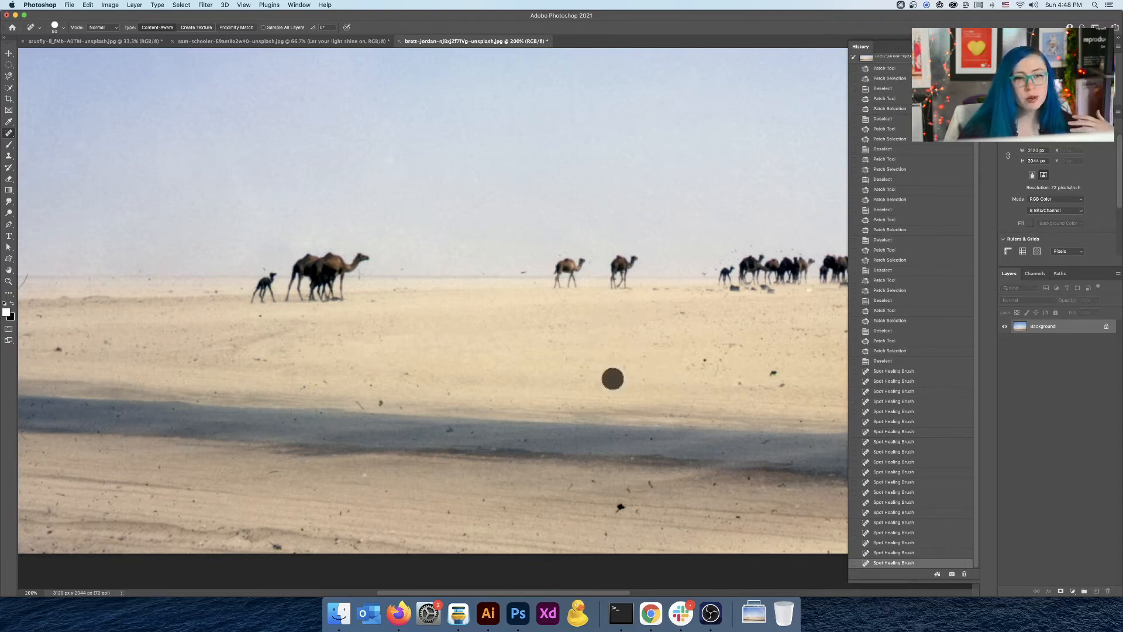
Heal the dark specks and the larger spots on the sand below the first camels of the herd, above the road.
{"action": "left_click", "coordinate": [683, 316]}
{"action": "left_click", "coordinate": [700, 362]}
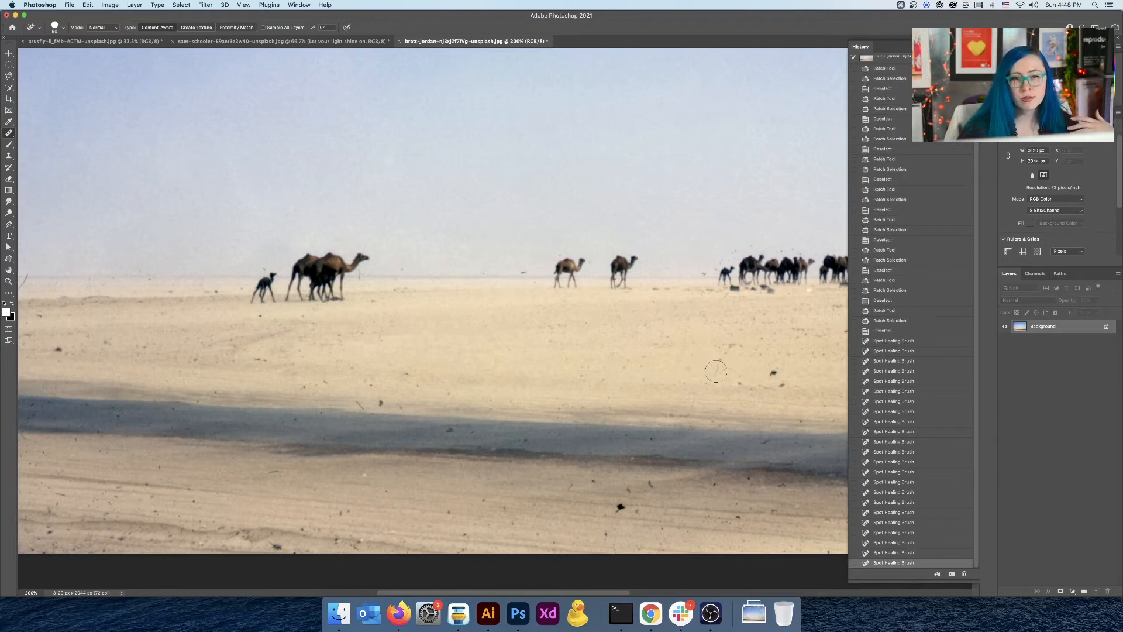
{"action": "left_click", "coordinate": [715, 372]}
{"action": "left_click", "coordinate": [772, 374]}
{"action": "left_click", "coordinate": [741, 383]}
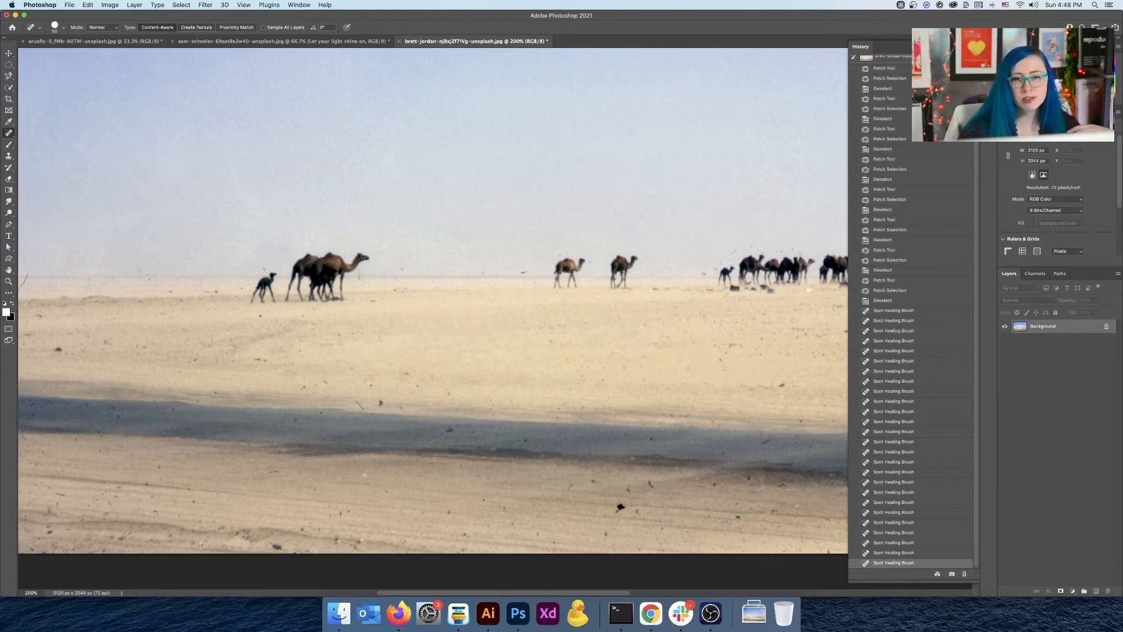
{"action": "left_click", "coordinate": [782, 385]}
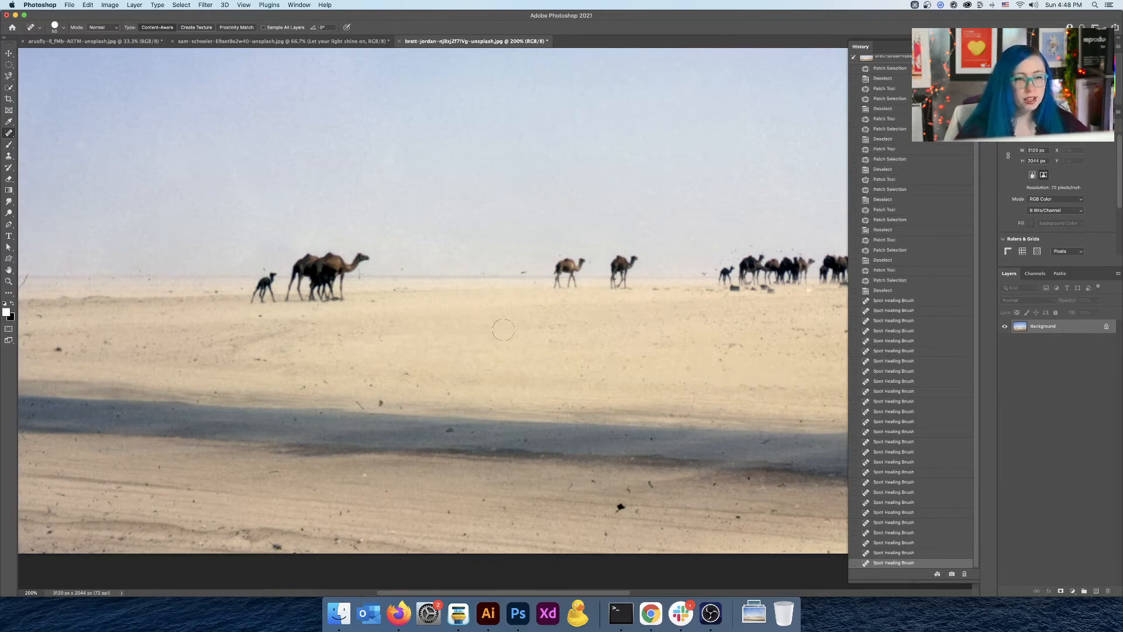
Heal the specks on the sand below the left camel group, including the dark spot at the road's upper edge.
{"action": "key", "text": "super+minus"}
{"action": "key", "text": "alt"}
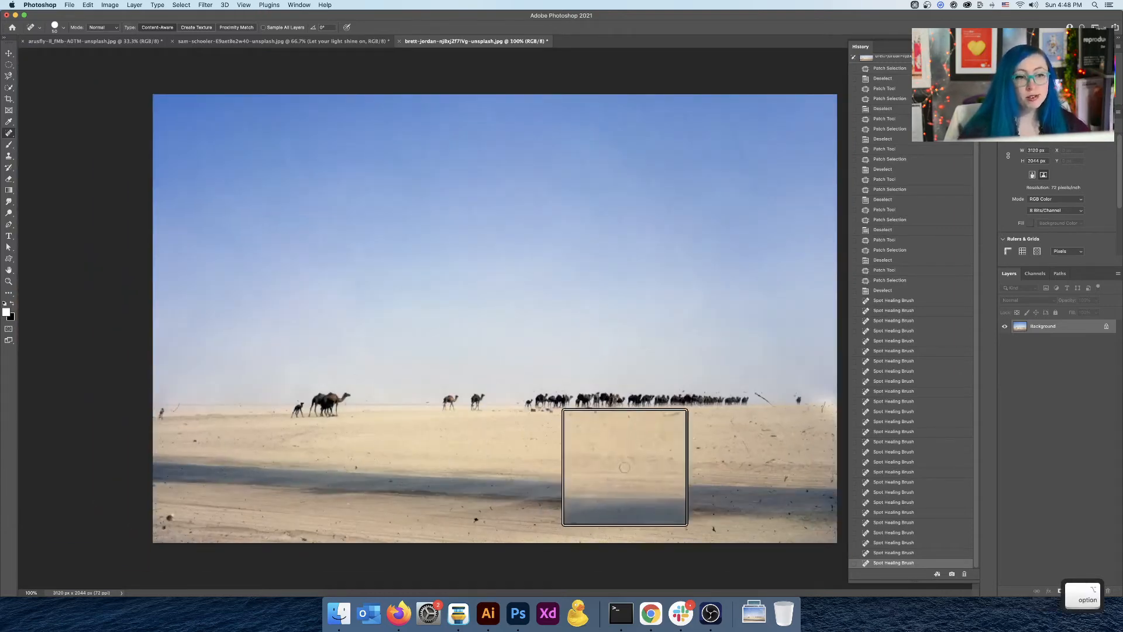
{"action": "key", "text": "alt"}
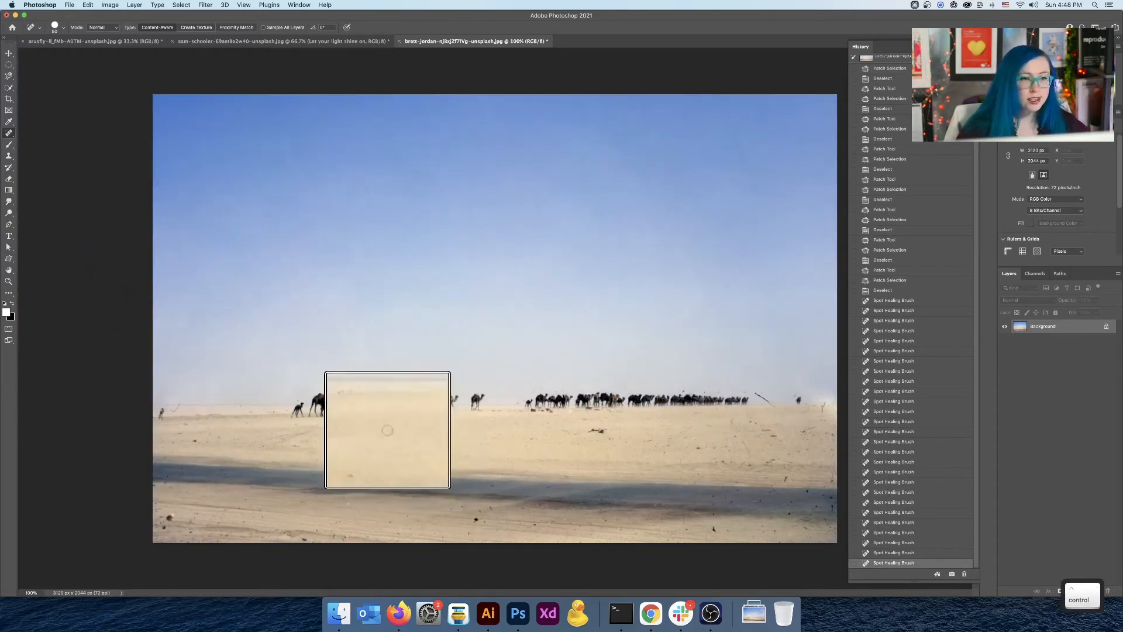
{"action": "key", "text": "alt"}
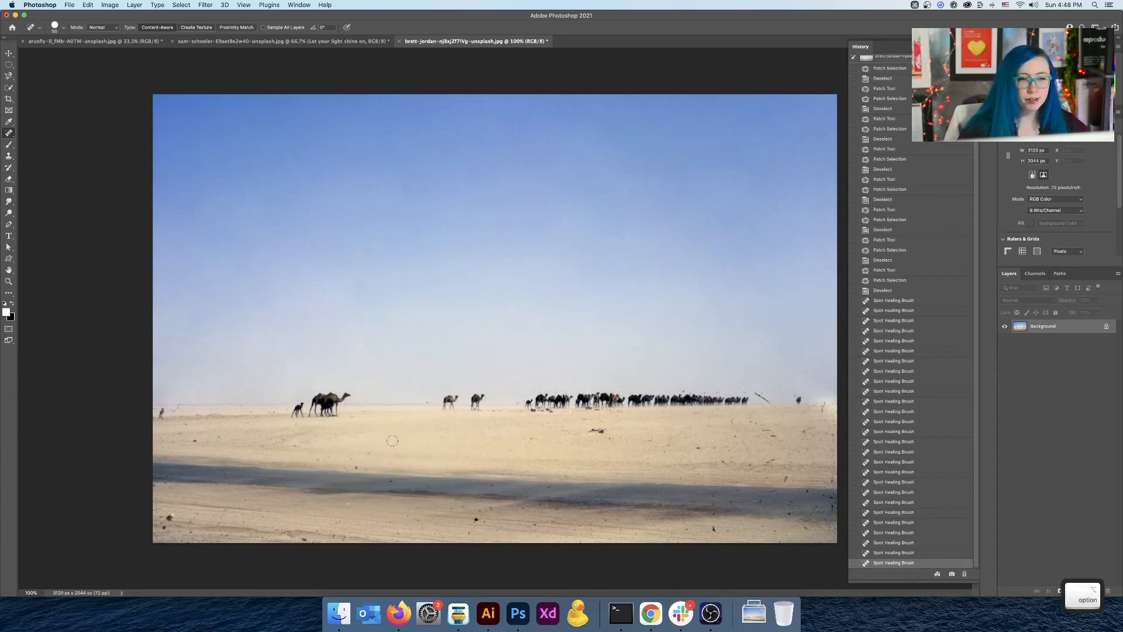
{"action": "key", "text": "alt"}
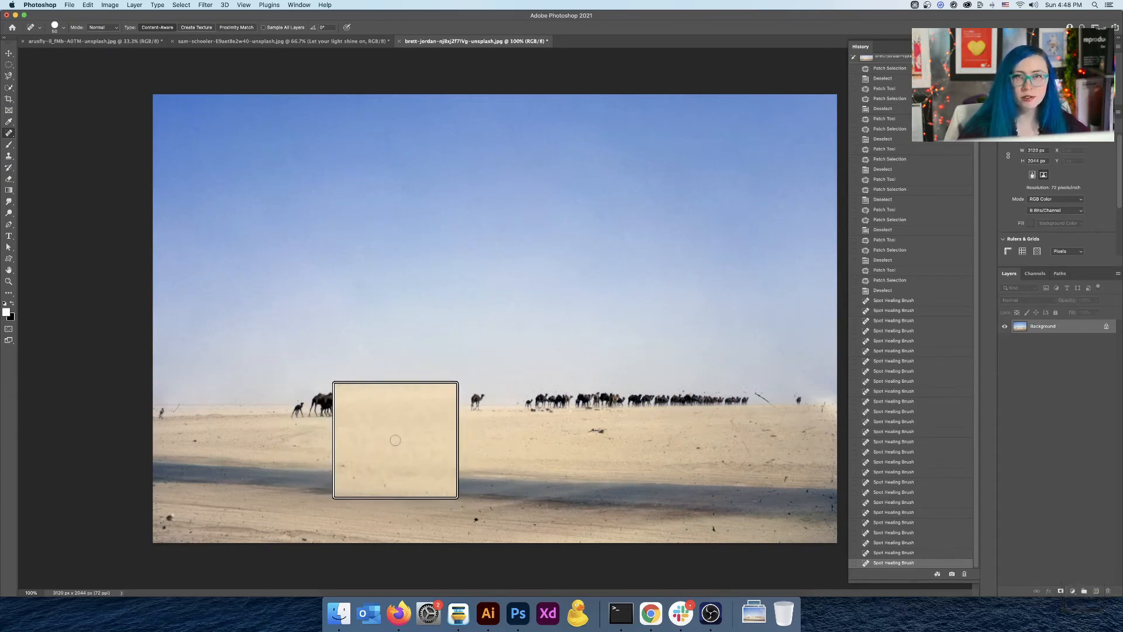
{"action": "key", "text": "ctrl"}
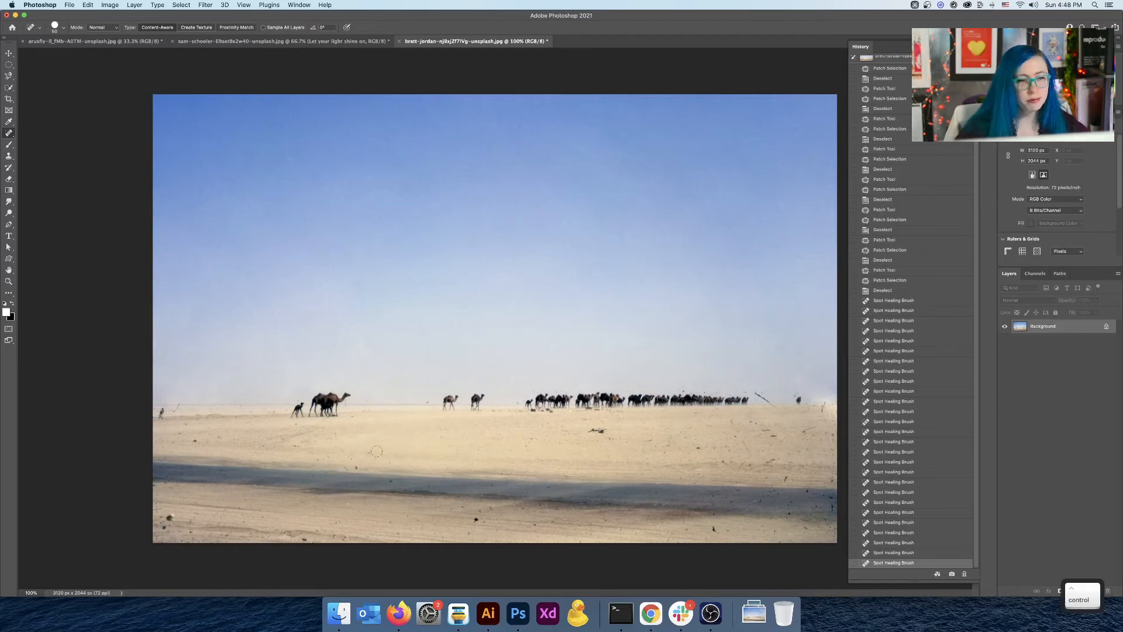
{"action": "left_click", "coordinate": [355, 466]}
{"action": "left_click", "coordinate": [369, 452]}
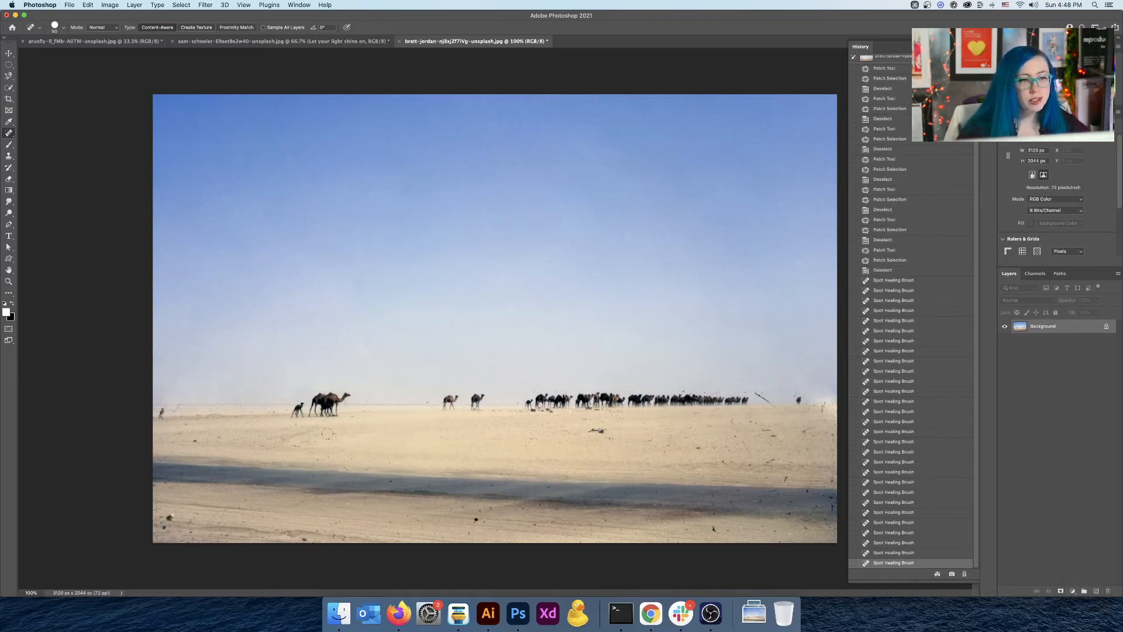
{"action": "left_click", "coordinate": [336, 433]}
{"action": "left_click", "coordinate": [299, 446]}
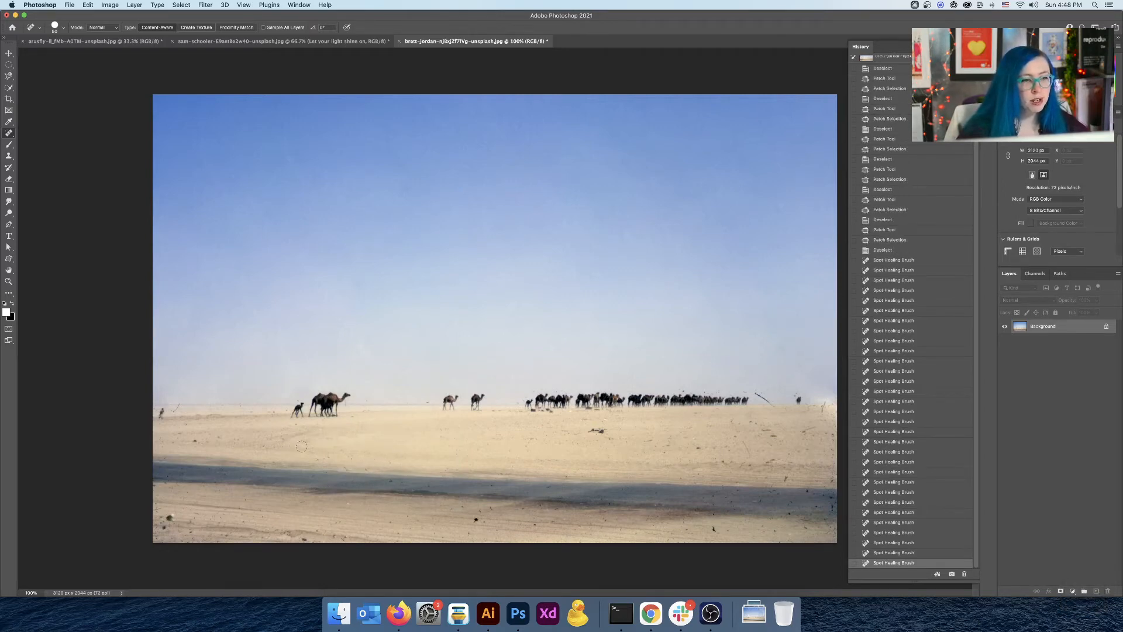
{"action": "left_click", "coordinate": [303, 449]}
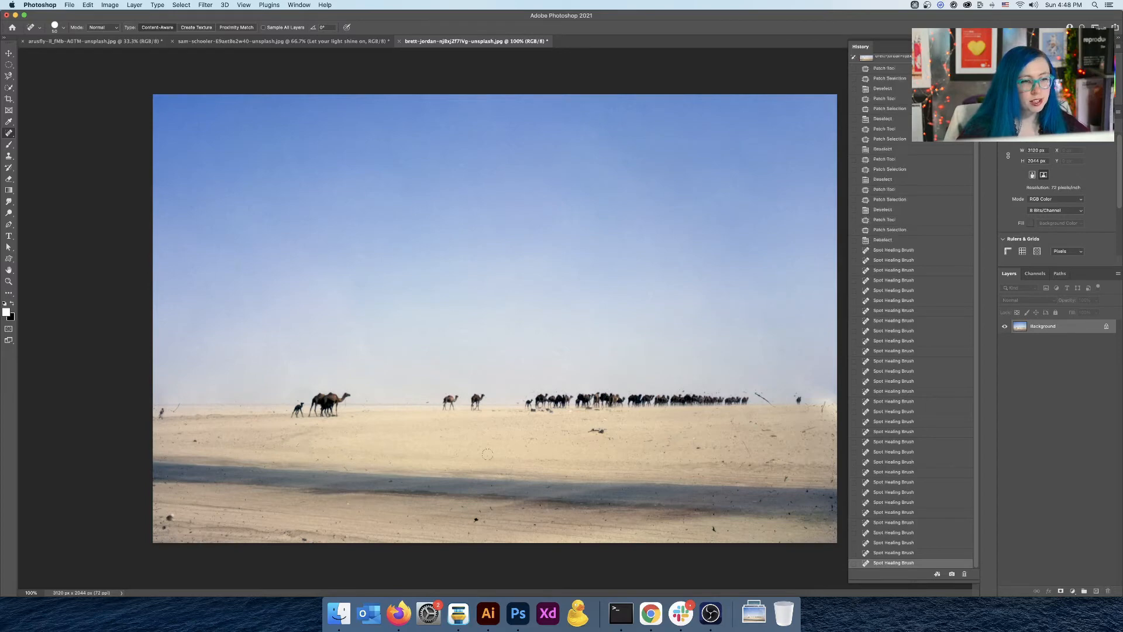
Heal the specks on the sand near the photo's left edge, above the road.
{"action": "left_click", "coordinate": [194, 440]}
{"action": "left_click", "coordinate": [194, 436]}
{"action": "left_click", "coordinate": [179, 435]}
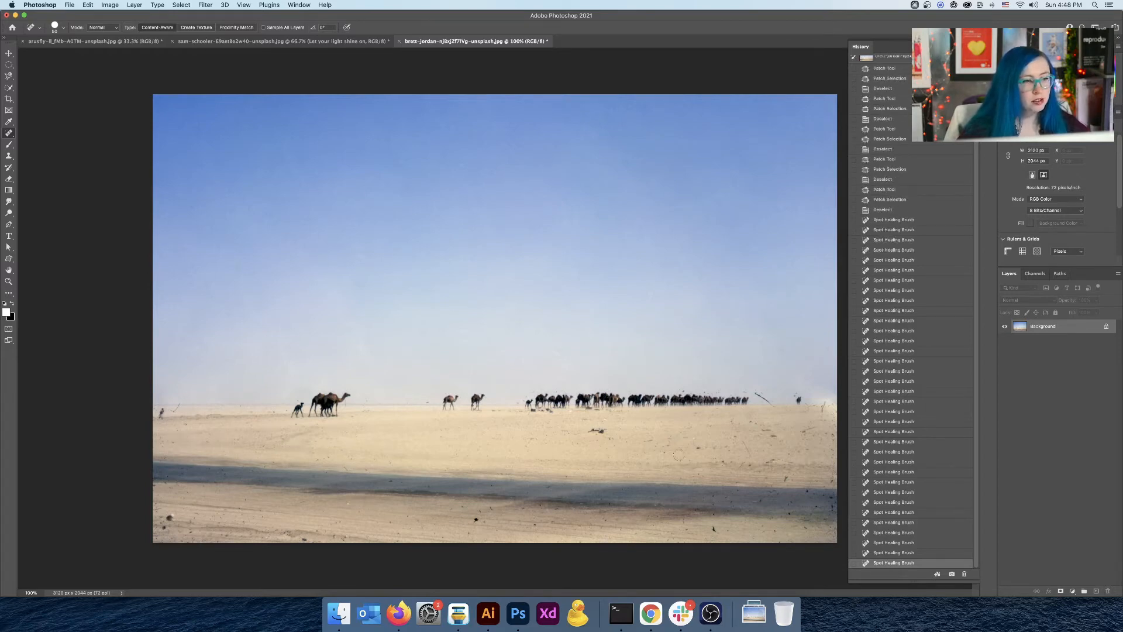
Heal specks on the right-hand sand and on the sand between the middle camels and the herd.
{"action": "left_click", "coordinate": [717, 460]}
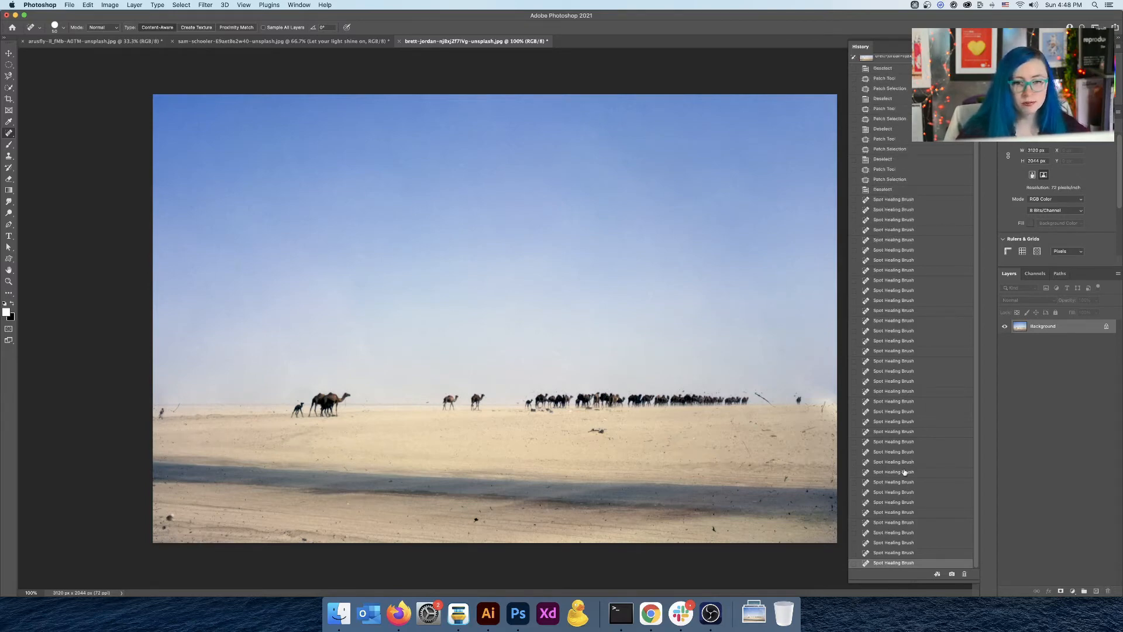
{"action": "left_click", "coordinate": [497, 422]}
{"action": "left_click", "coordinate": [497, 437]}
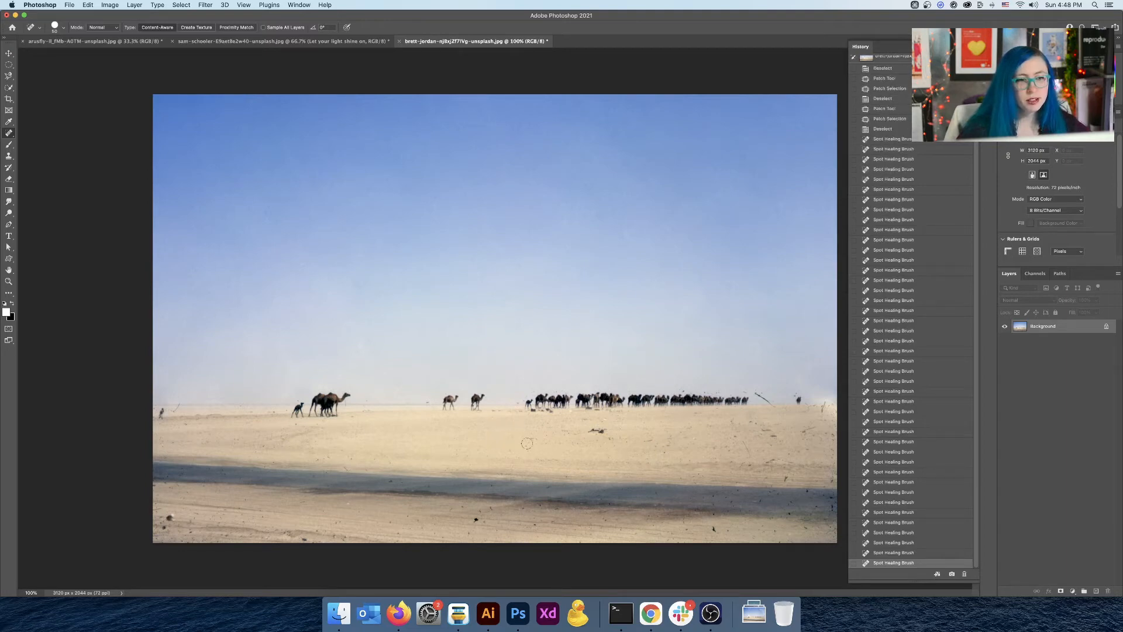
{"action": "left_click", "coordinate": [533, 440]}
Clean up the faint remaining specks on the central sand between the middle camels and the road with the Spot Healing Brush.
{"action": "scroll", "coordinate": [531, 433], "scroll_direction": "up", "scroll_amount": 5}
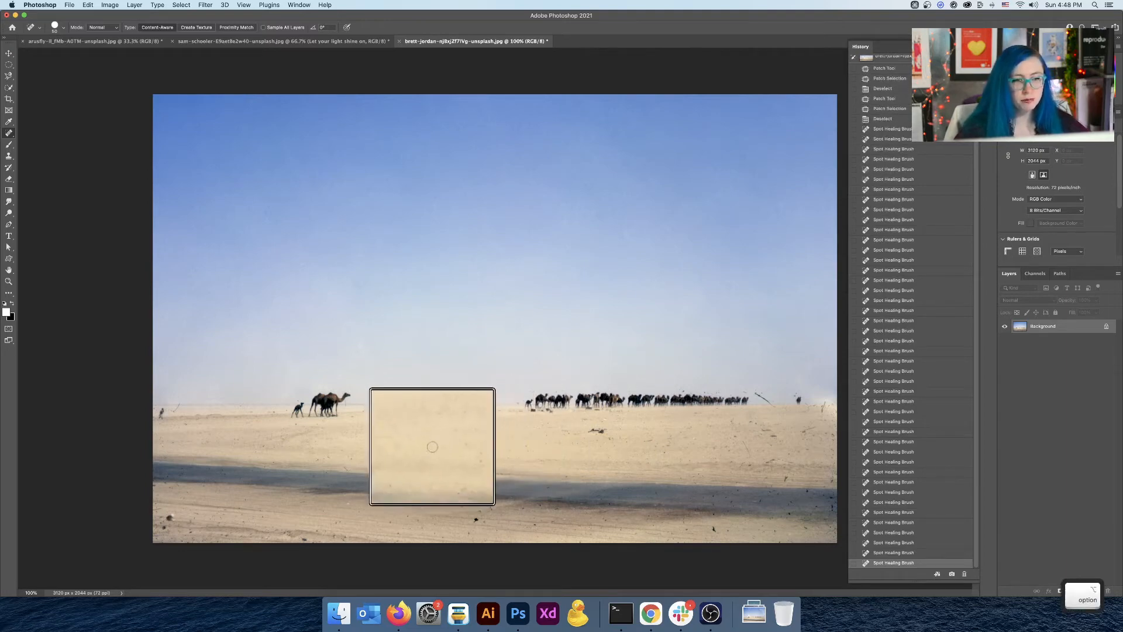
{"action": "scroll", "coordinate": [526, 444], "scroll_direction": "down", "scroll_amount": 5}
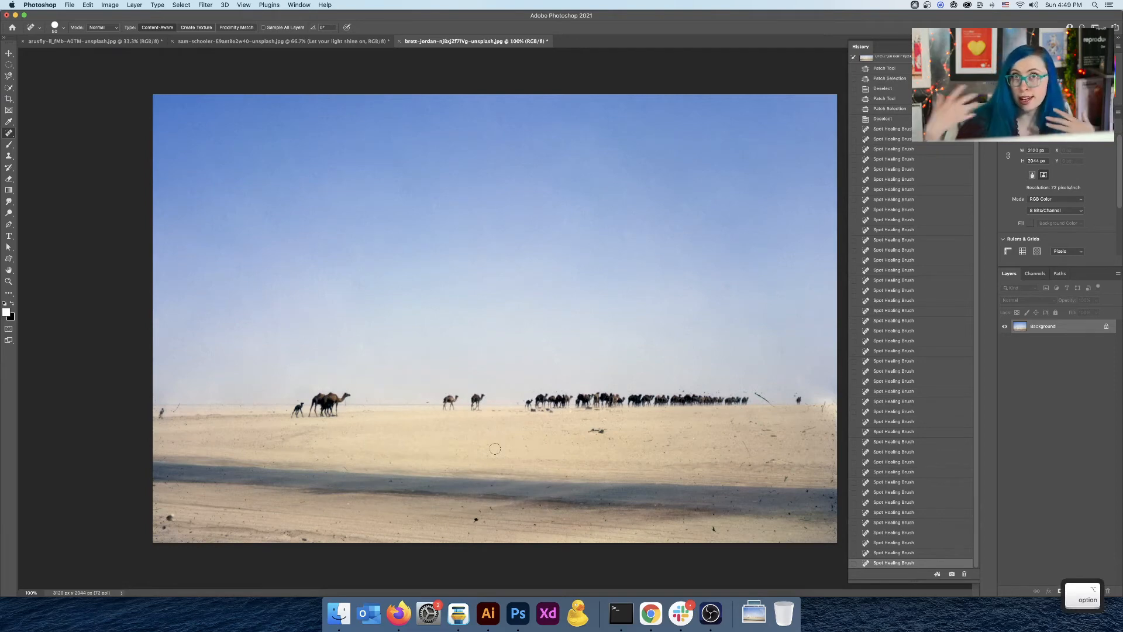
{"action": "key", "text": "ctrl+alt"}
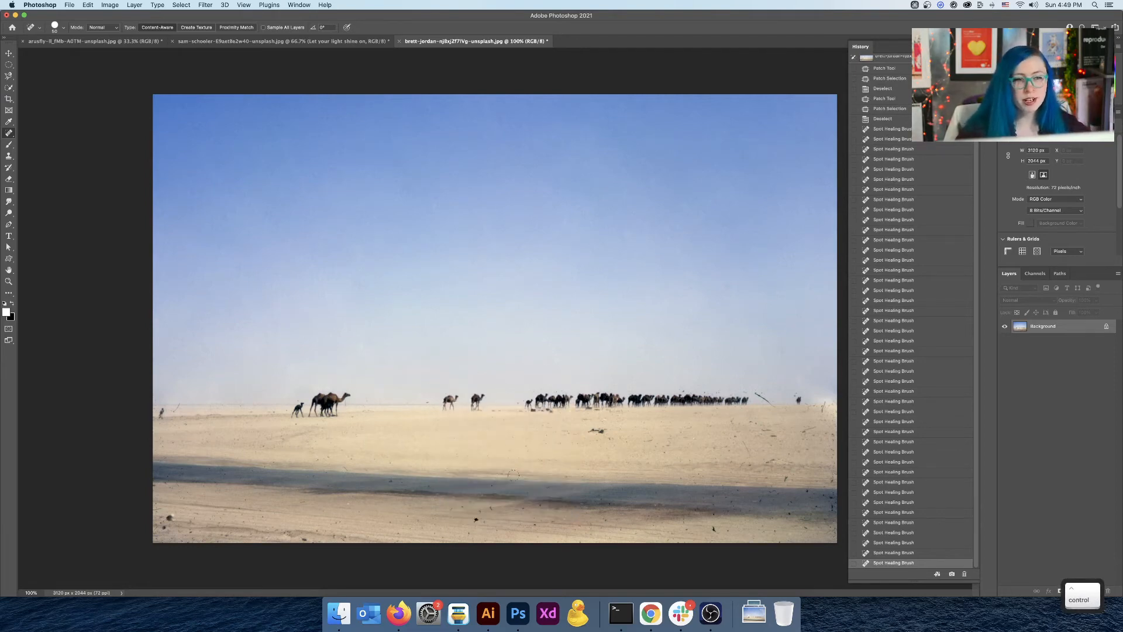
{"action": "left_click", "coordinate": [479, 451]}
{"action": "left_click", "coordinate": [451, 448]}
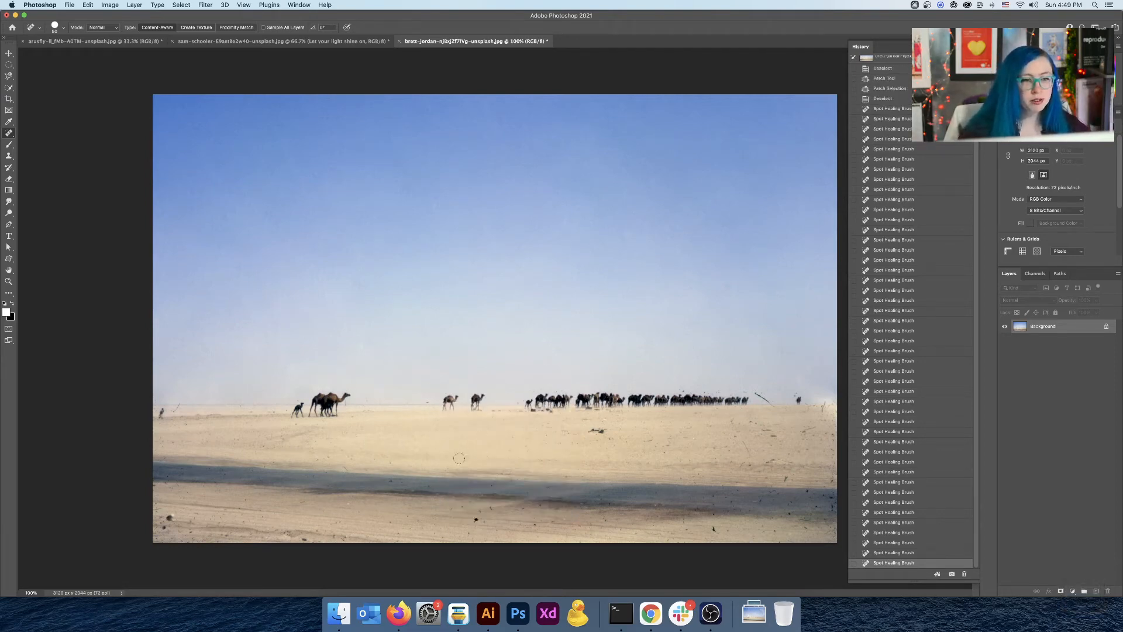
{"action": "left_click", "coordinate": [459, 458]}
{"action": "left_click", "coordinate": [525, 450]}
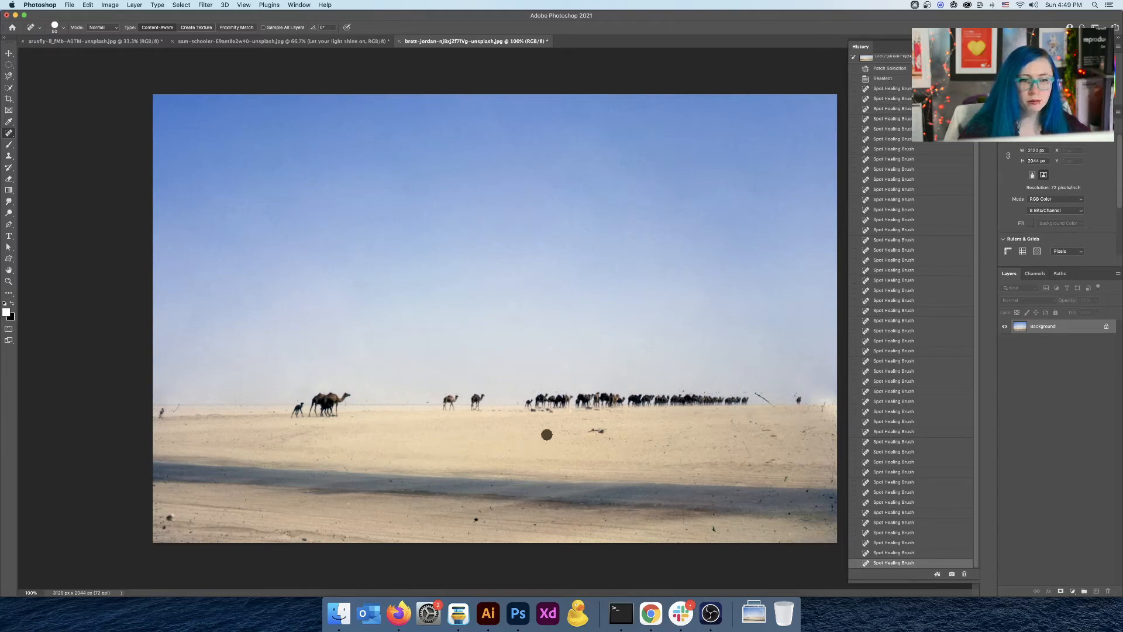
{"action": "left_click", "coordinate": [546, 434]}
{"action": "left_click", "coordinate": [536, 427]}
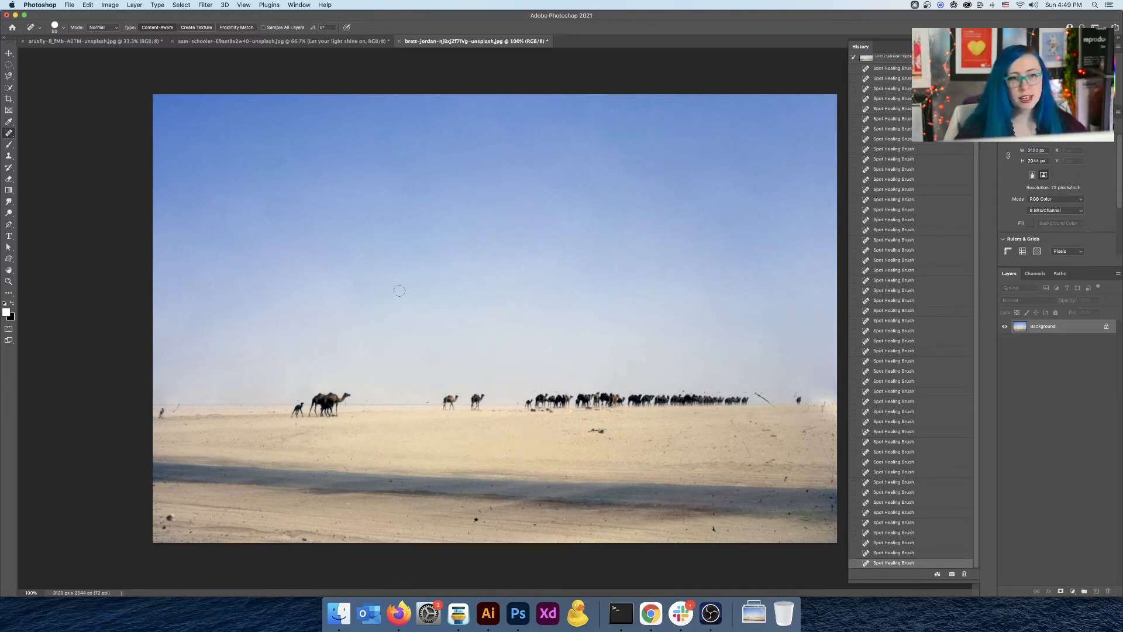
{"action": "key", "text": "alt"}
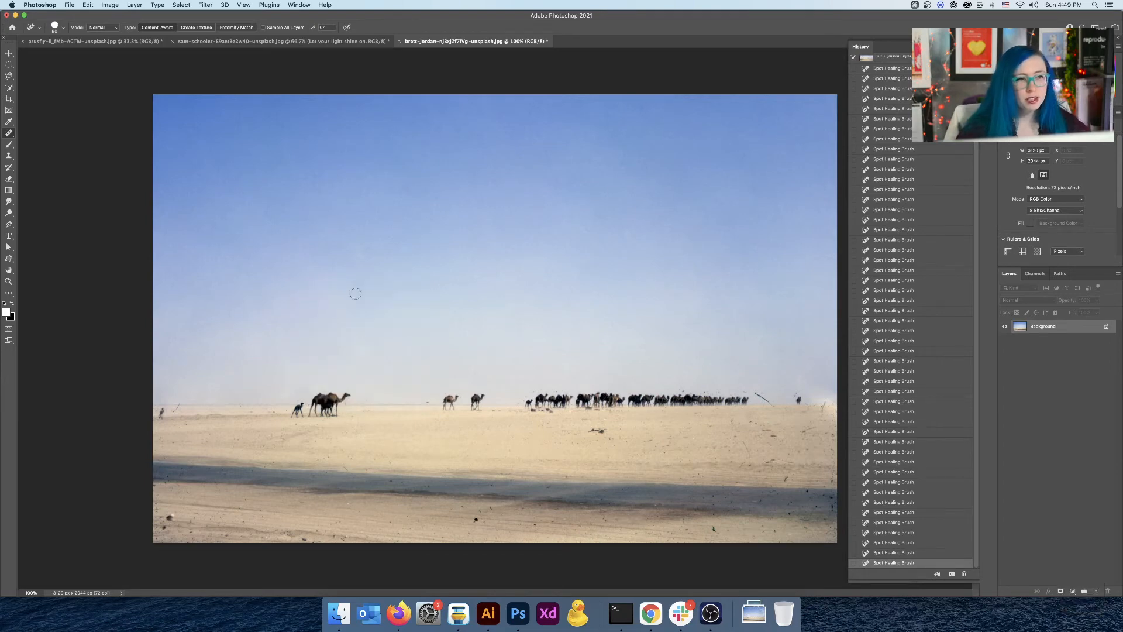
Replace the dark debris on the sand below the herd with clean sand from beside it using the Patch tool, and clear the selection.
{"action": "key", "text": "ctrl"}
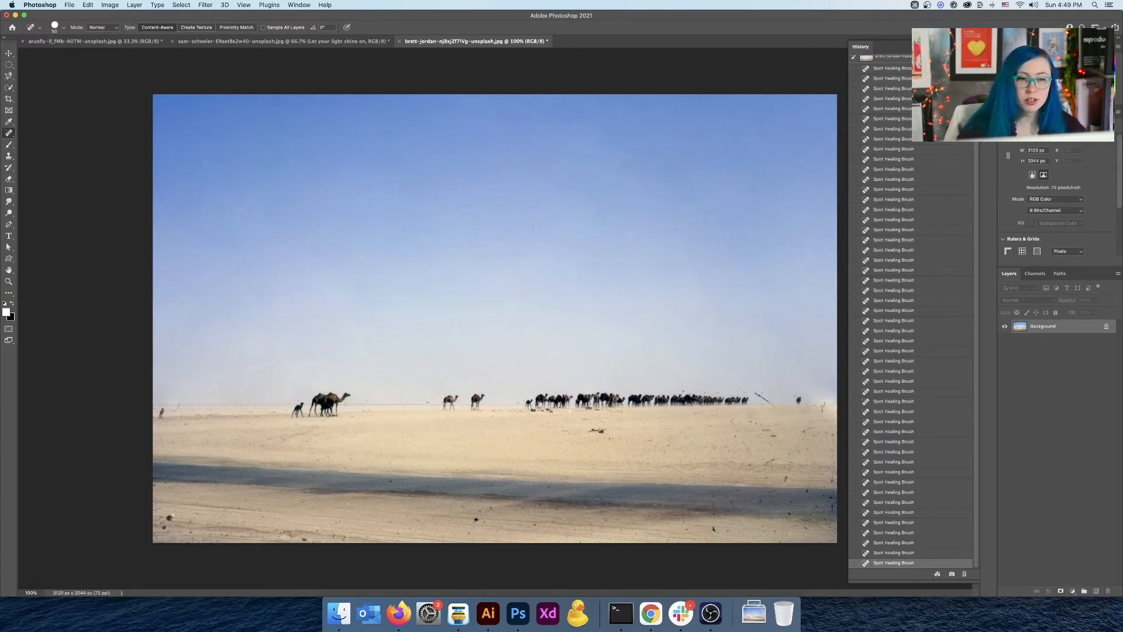
{"action": "key", "text": "bracketright"}
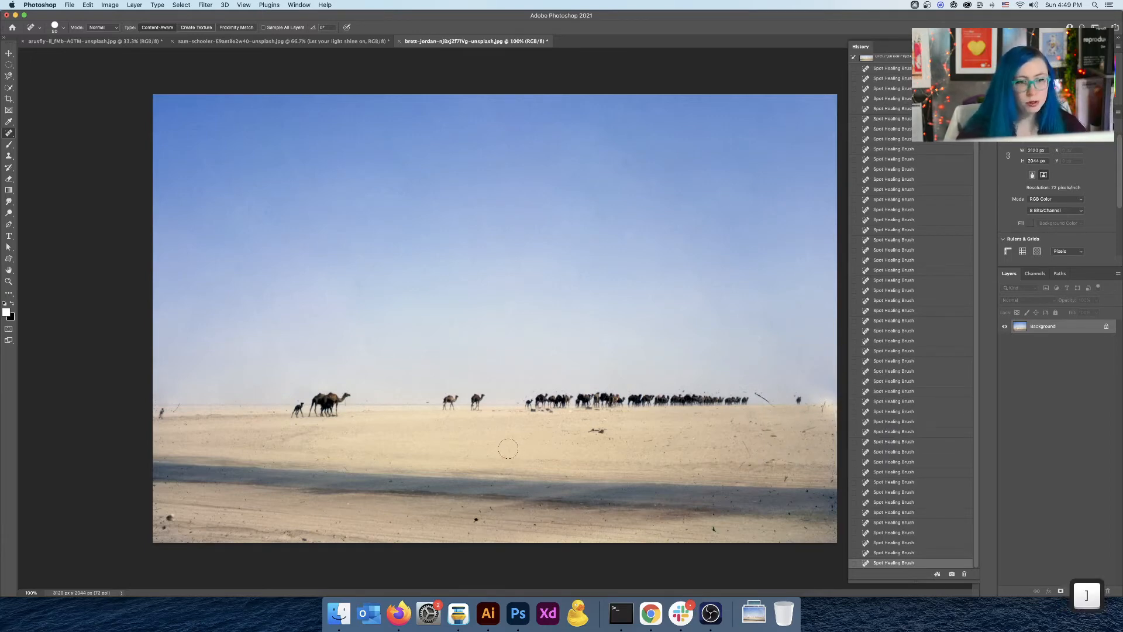
{"action": "left_click", "coordinate": [554, 442]}
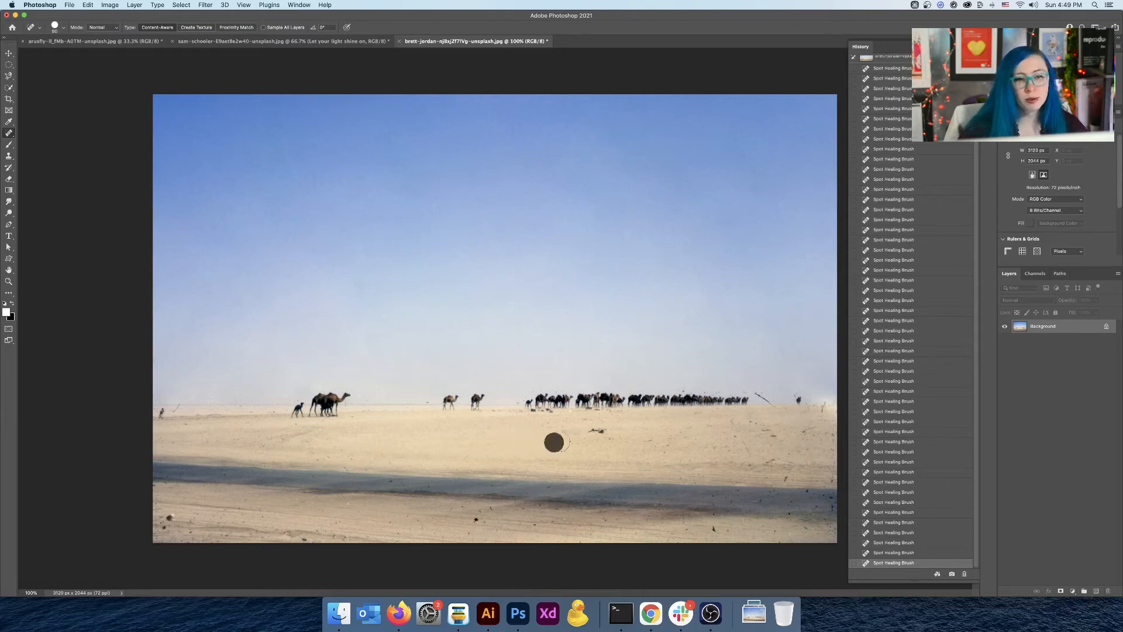
{"action": "right_click", "coordinate": [9, 134]}
{"action": "left_click", "coordinate": [47, 148]}
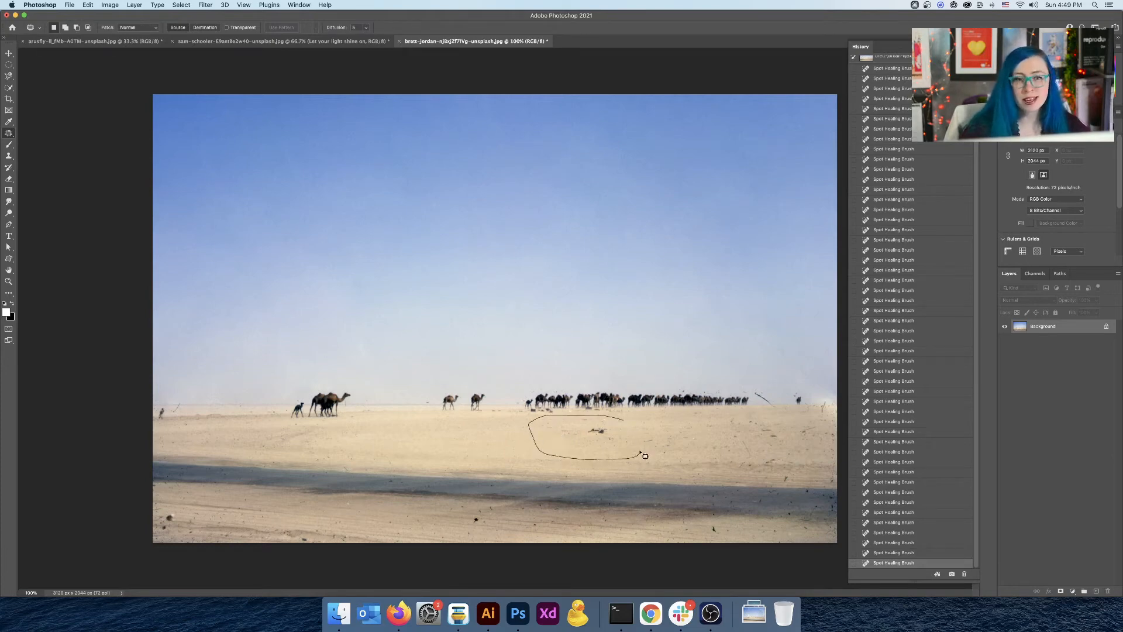
{"action": "left_click_drag", "start_coordinate": [621, 424], "coordinate": [450, 436]}
{"action": "key", "text": "super+d"}
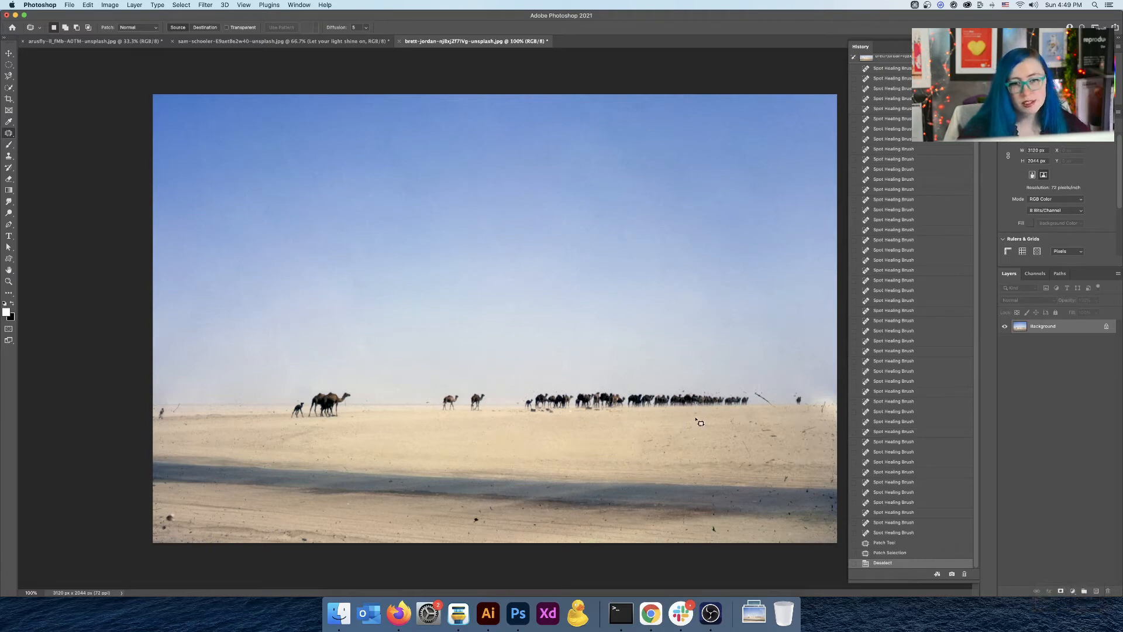
Patch the large specked sand area below the right half of the herd with cleaner sand to its left, and clear the selection.
{"action": "left_click_drag", "start_coordinate": [750, 420], "coordinate": [596, 434]}
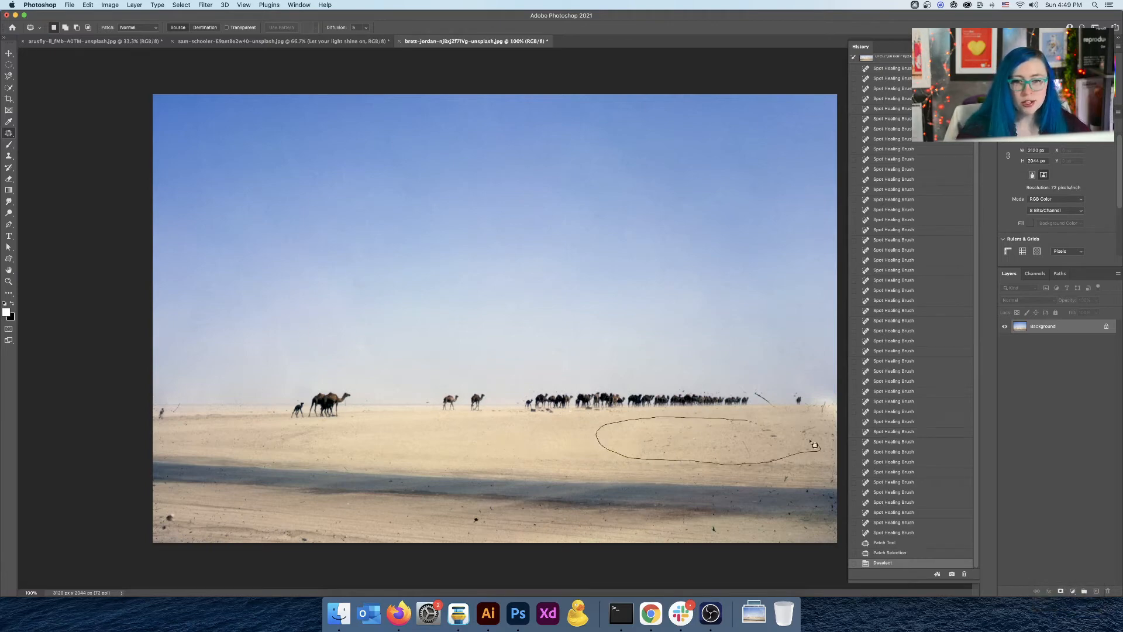
{"action": "left_click_drag", "start_coordinate": [738, 423], "coordinate": [513, 439]}
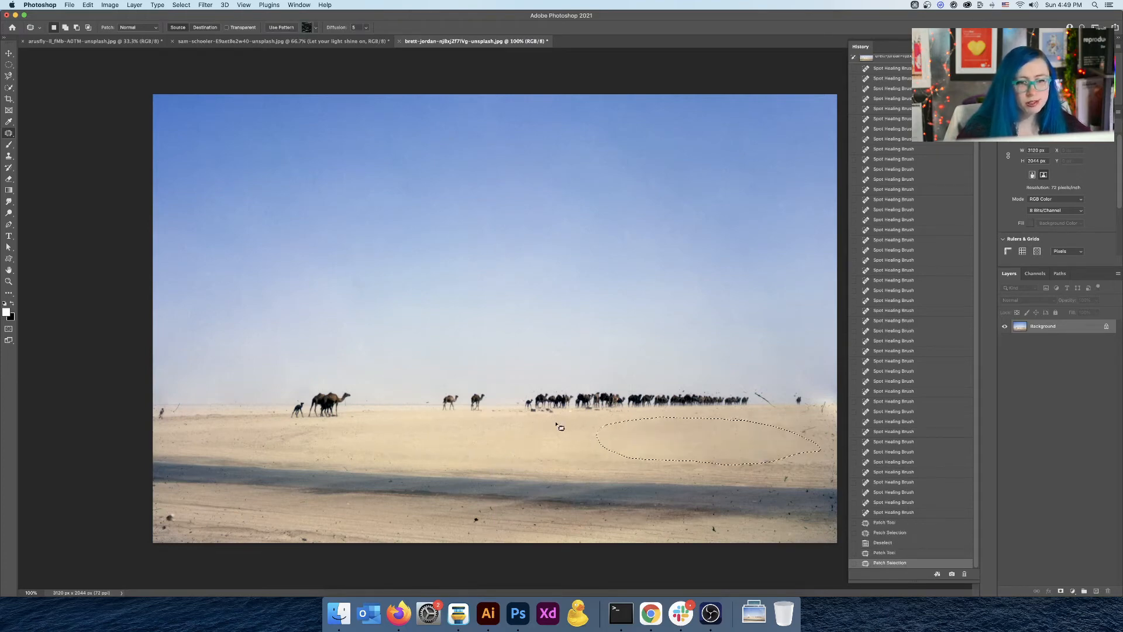
{"action": "key", "text": "super+d"}
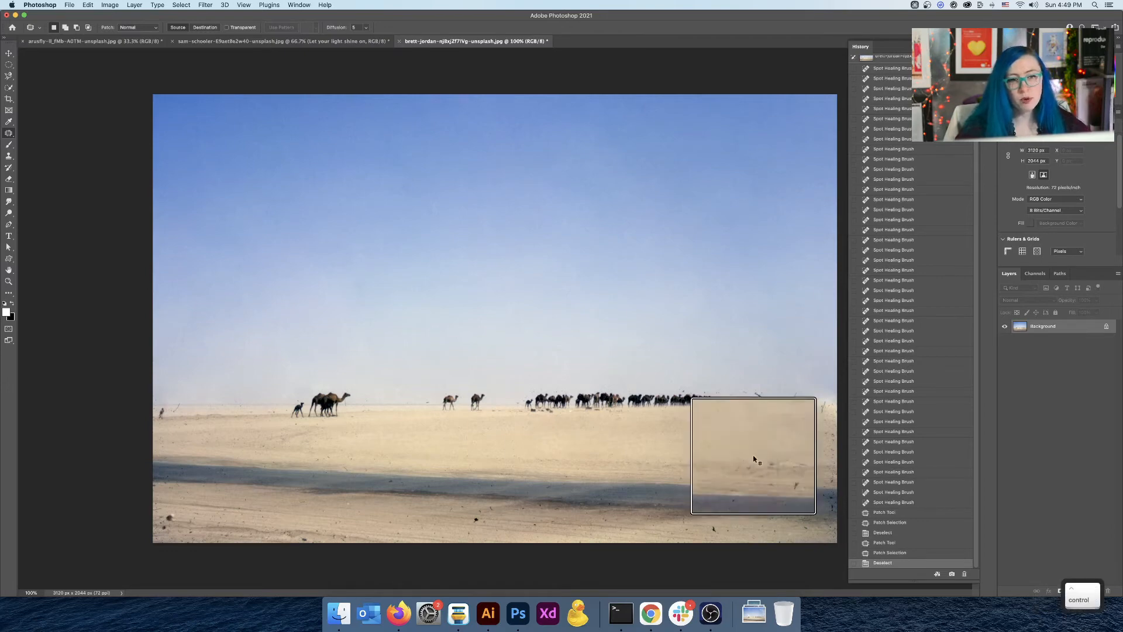
Patch the specked sand at the photo's right edge and the narrow strip just beneath the herd's right end with clean sand.
{"action": "left_click_drag", "start_coordinate": [826, 420], "coordinate": [782, 426]}
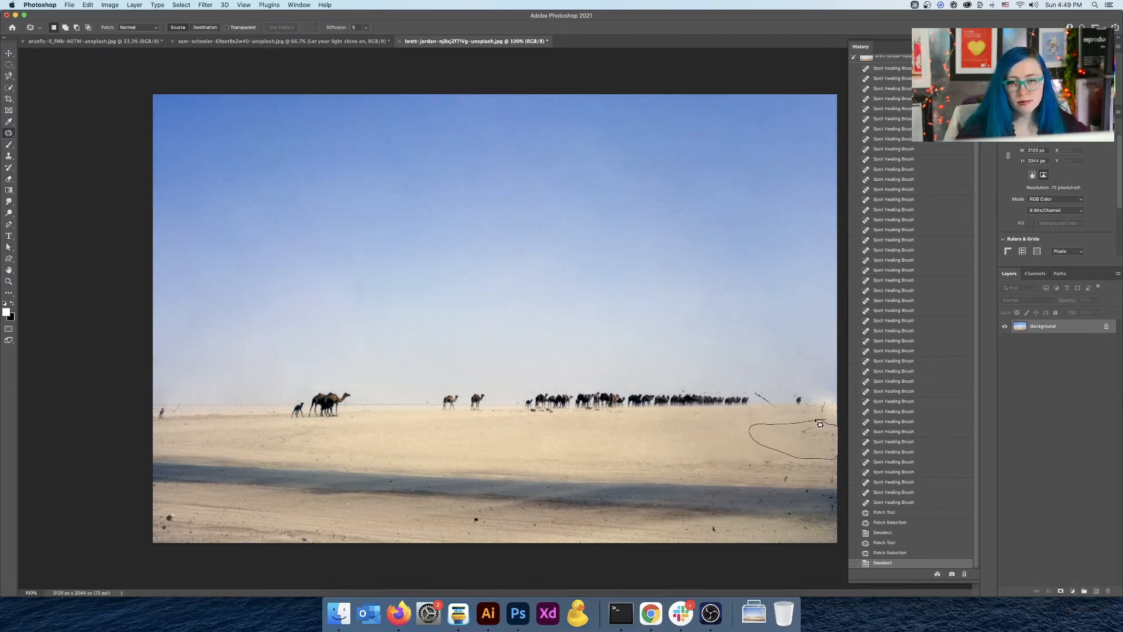
{"action": "left_click_drag", "start_coordinate": [820, 423], "coordinate": [824, 421]}
{"action": "mouse_move", "coordinate": [822, 426]}
{"action": "left_mouse_down"}
{"action": "mouse_move", "coordinate": [667, 440]}
{"action": "mouse_move", "coordinate": [693, 433]}
{"action": "mouse_move", "coordinate": [684, 436]}
{"action": "left_mouse_up"}
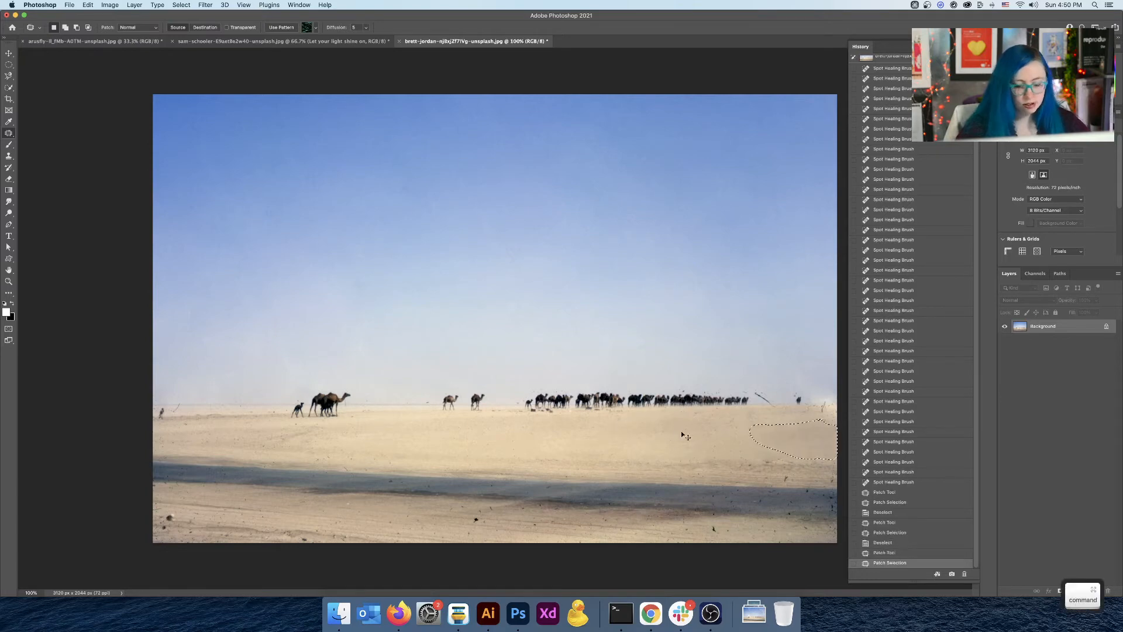
{"action": "key", "text": "super+d"}
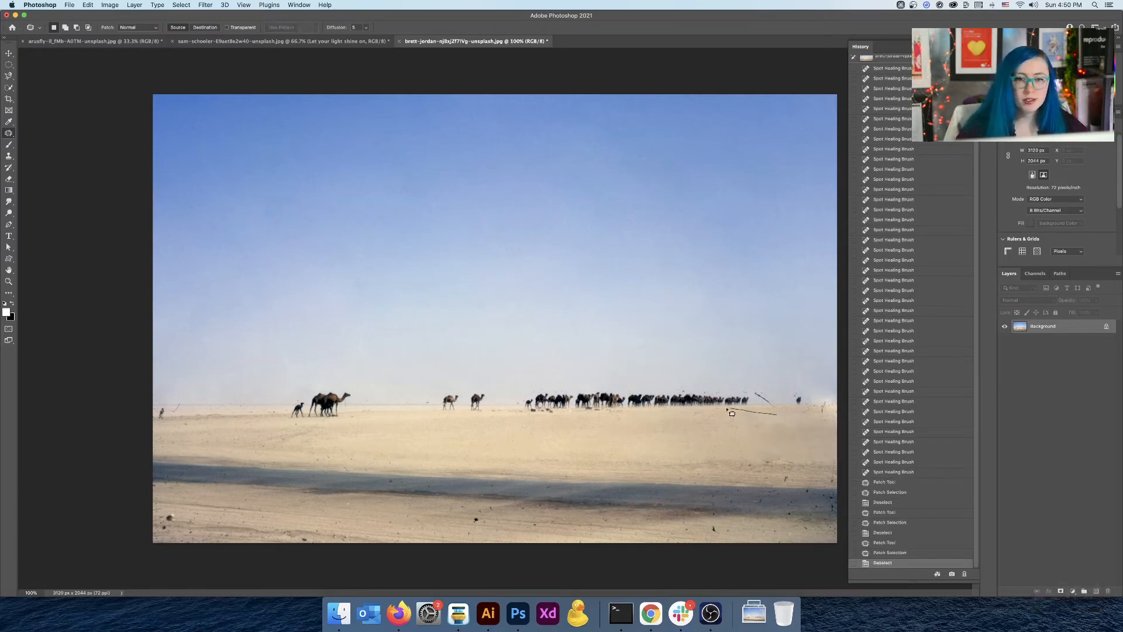
{"action": "mouse_move", "coordinate": [691, 414]}
{"action": "left_mouse_down"}
{"action": "mouse_move", "coordinate": [779, 433]}
{"action": "mouse_move", "coordinate": [766, 417]}
{"action": "mouse_move", "coordinate": [603, 435]}
{"action": "mouse_move", "coordinate": [615, 435]}
{"action": "left_mouse_up"}
{"action": "key", "text": "super+d"}
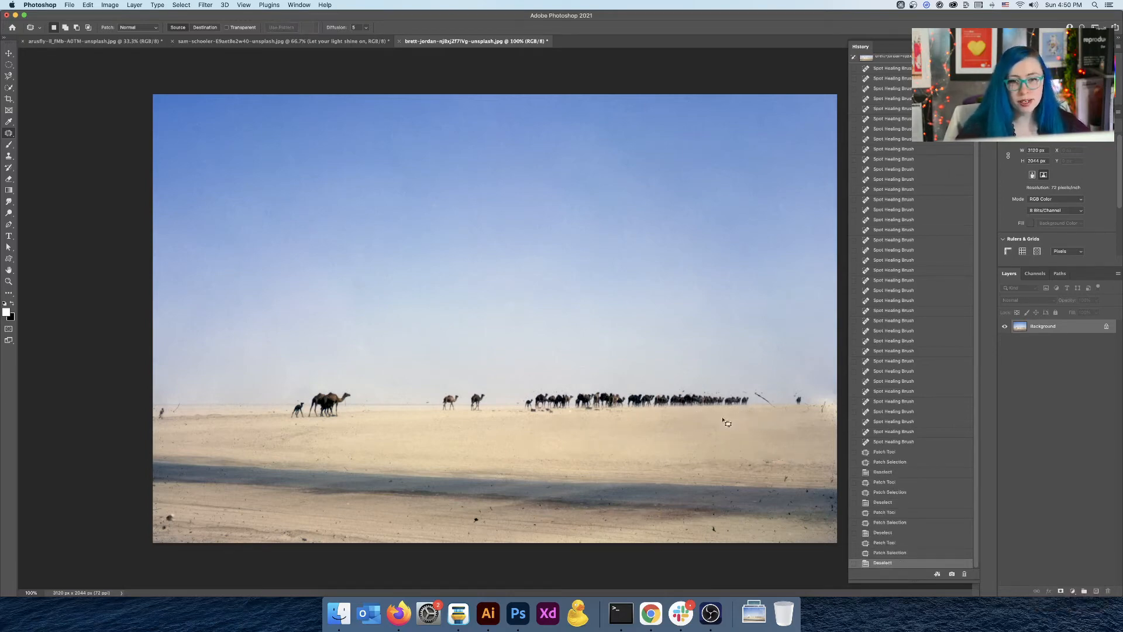
Patch the specked strip of sand just above the road at the photo's right edge with sand from farther left, and clear the selection.
{"action": "scroll", "coordinate": [716, 445], "scroll_direction": "up", "scroll_amount": 5}
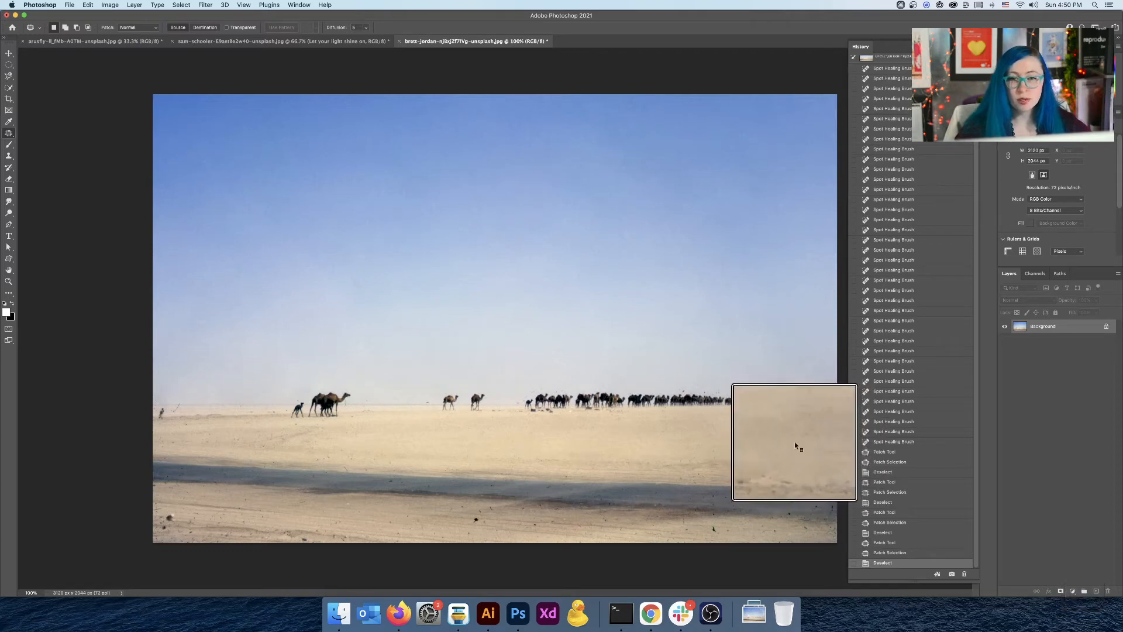
{"action": "scroll", "coordinate": [794, 458], "scroll_direction": "down", "scroll_amount": 3}
{"action": "scroll", "coordinate": [794, 459], "scroll_direction": "down", "scroll_amount": 3}
{"action": "scroll", "coordinate": [807, 474], "scroll_direction": "up", "scroll_amount": 3}
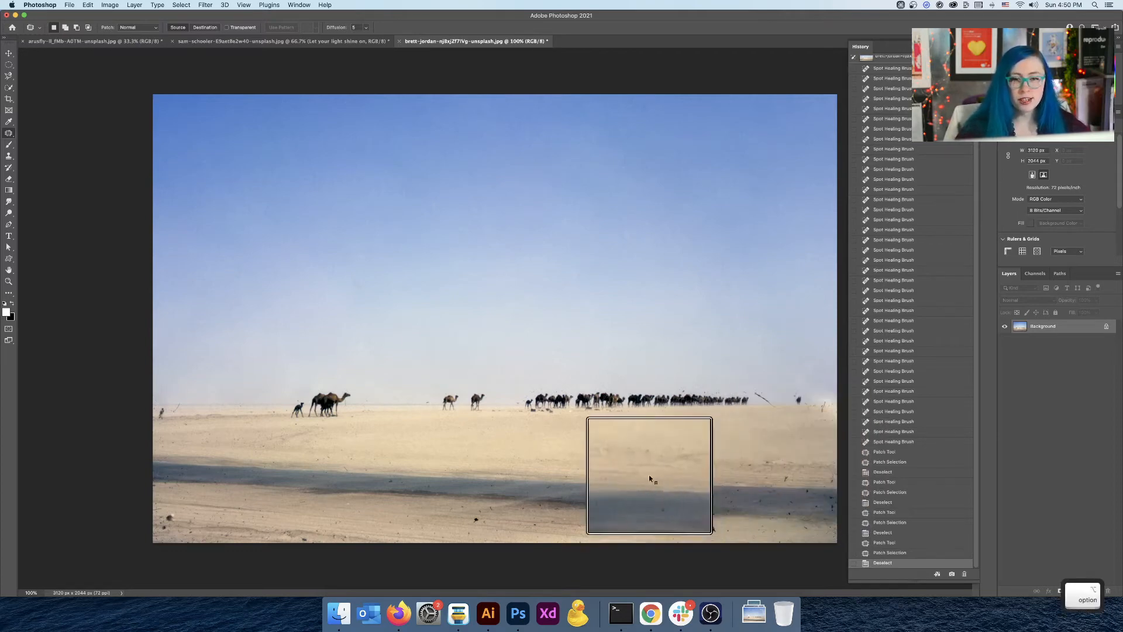
{"action": "scroll", "coordinate": [698, 470], "scroll_direction": "down", "scroll_amount": 3}
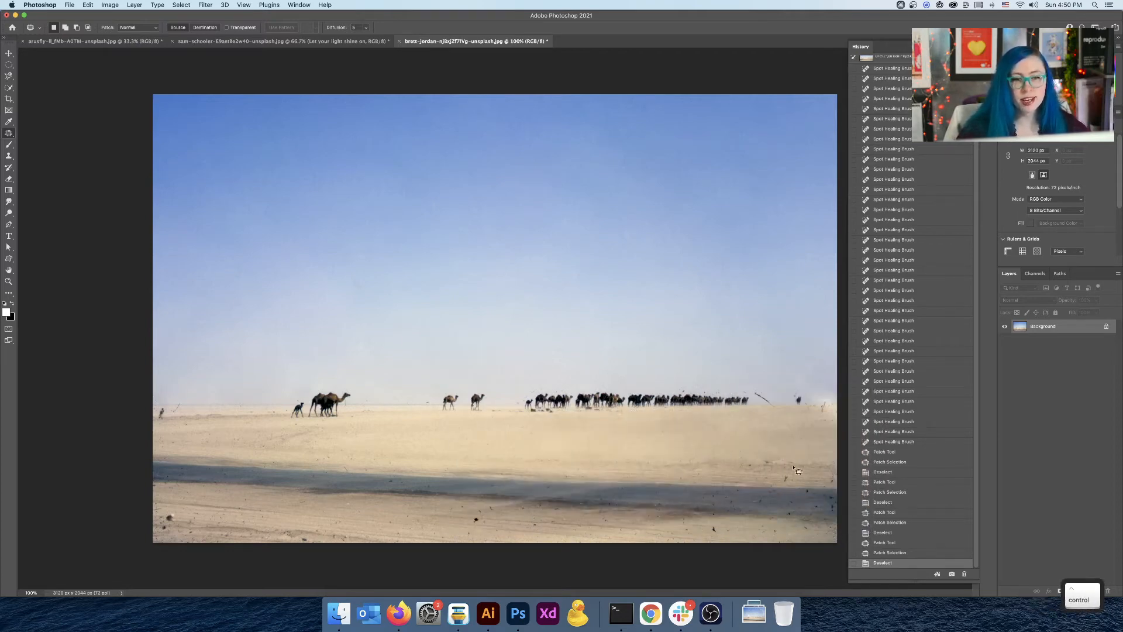
{"action": "left_click_drag", "start_coordinate": [832, 458], "coordinate": [705, 467]}
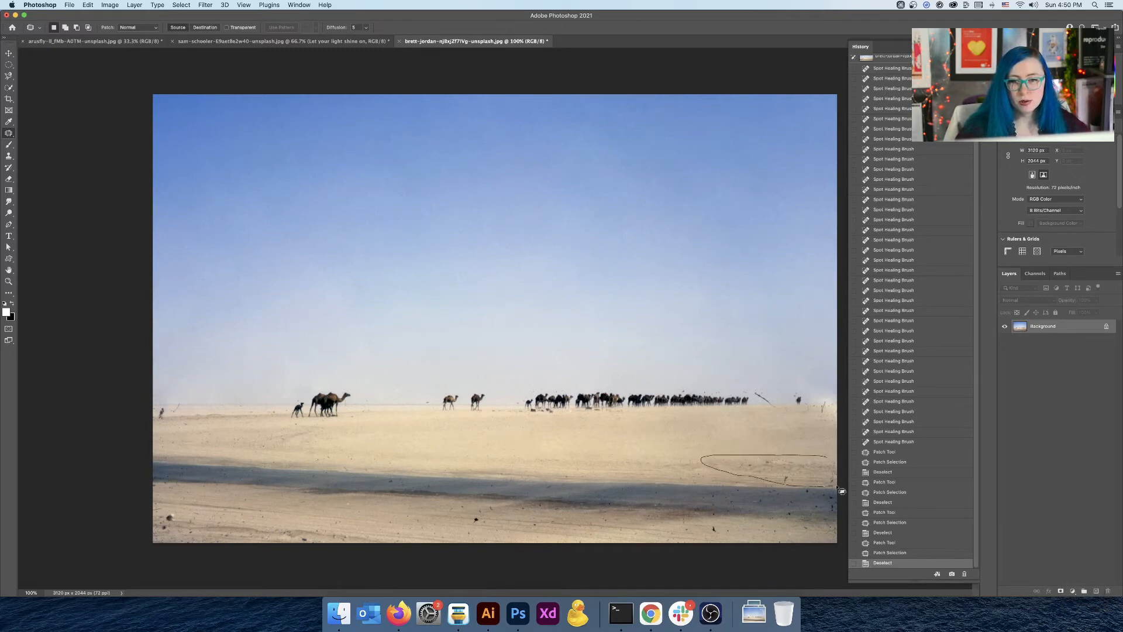
{"action": "mouse_move", "coordinate": [826, 458]}
{"action": "left_mouse_down"}
{"action": "mouse_move", "coordinate": [572, 464]}
{"action": "mouse_move", "coordinate": [585, 461]}
{"action": "left_mouse_up"}
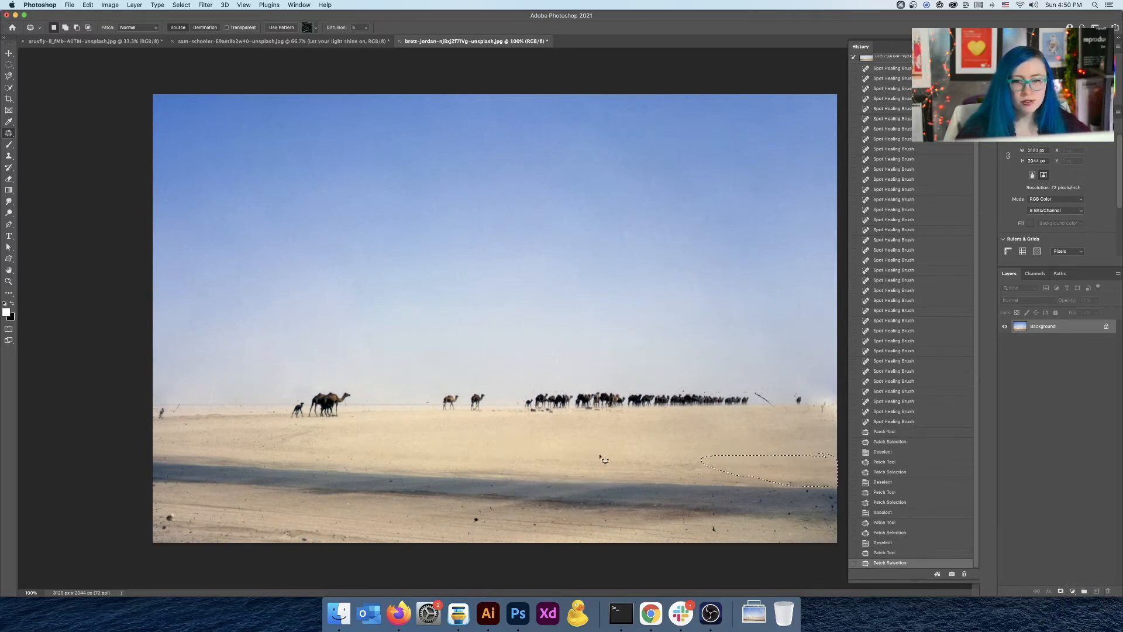
{"action": "key", "text": "super+d"}
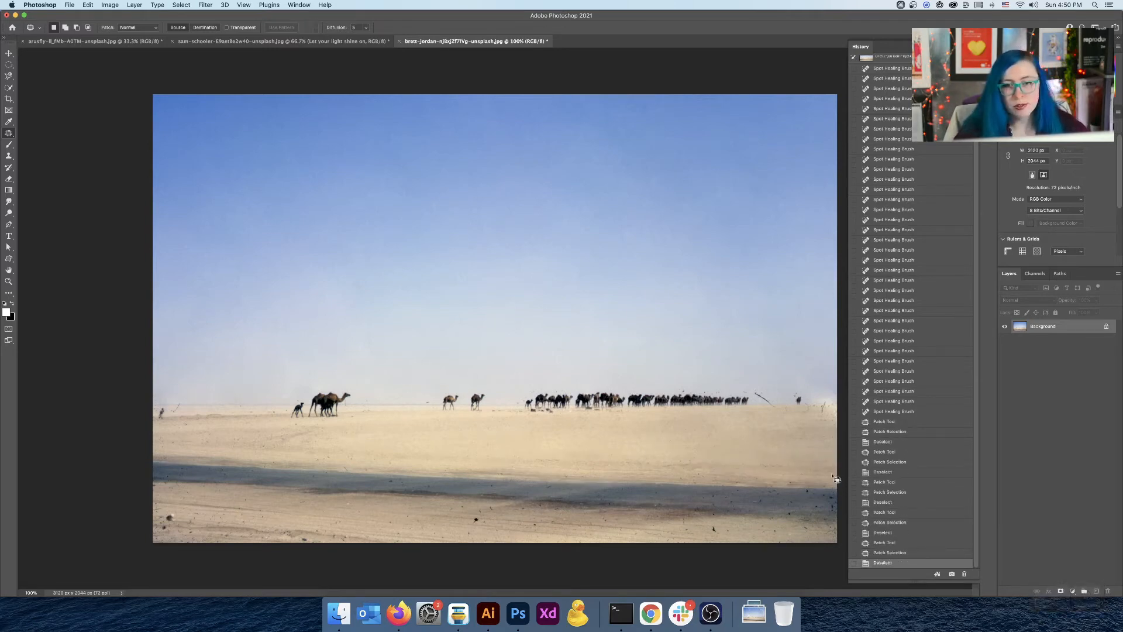
Compare the right-hand sand above the road before and after the last patch using the history states, ending on the patched version with nothing selected.
{"action": "key", "text": "super+plus"}
{"action": "key", "text": "super+plus"}
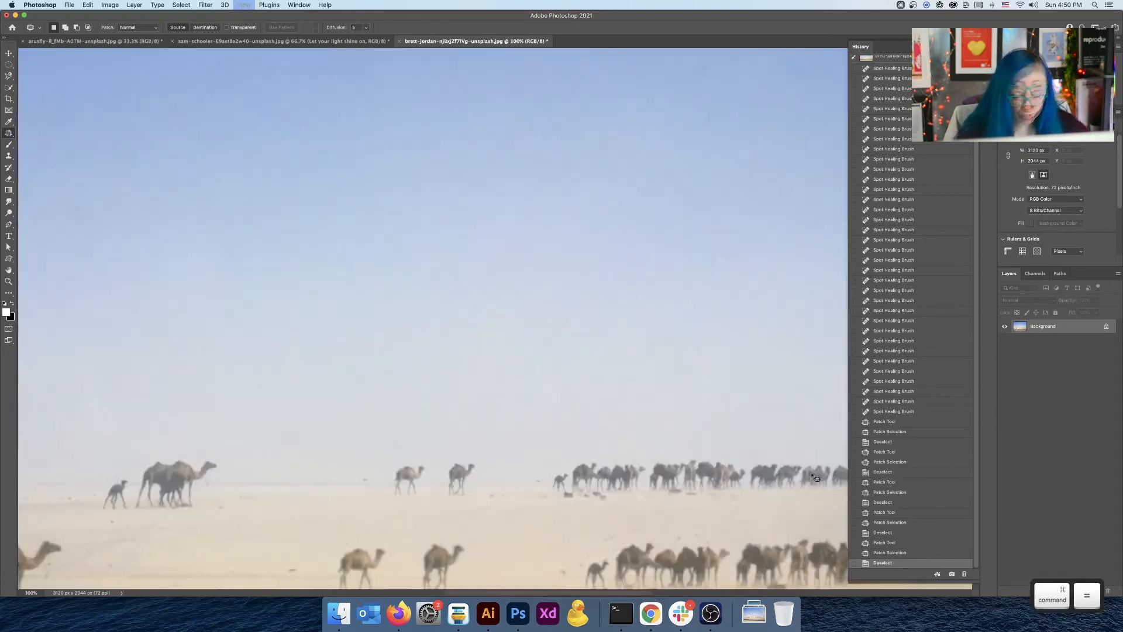
{"action": "key", "text": "space"}
{"action": "left_click_drag", "start_coordinate": [812, 475], "coordinate": [450, 99]}
{"action": "left_click_drag", "start_coordinate": [598, 201], "coordinate": [400, 259]}
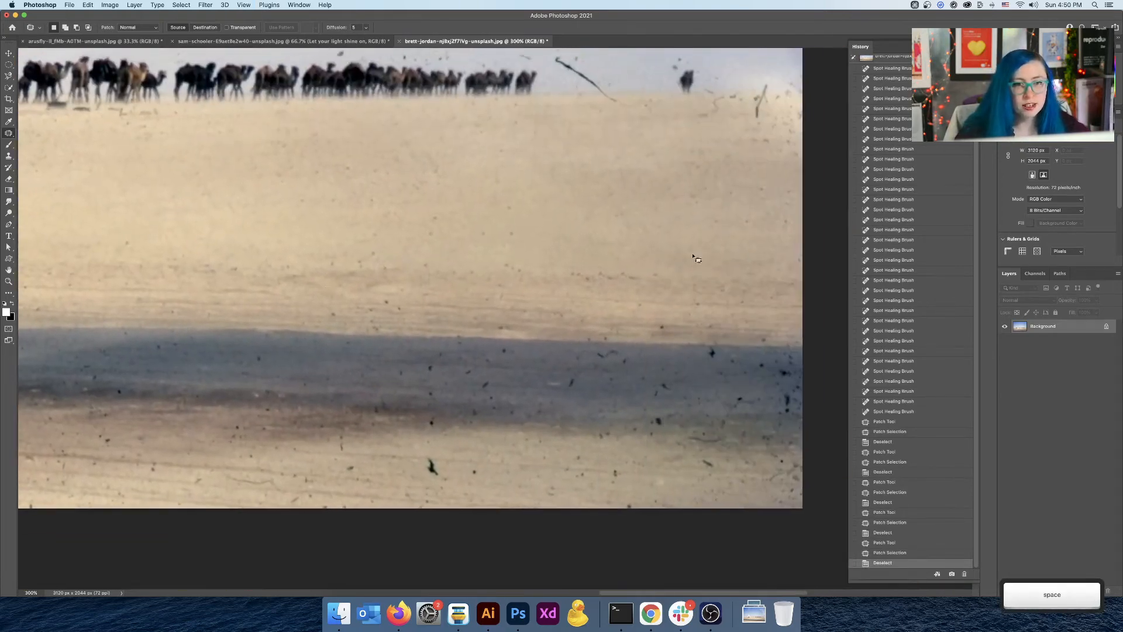
{"action": "left_click", "coordinate": [883, 533]}
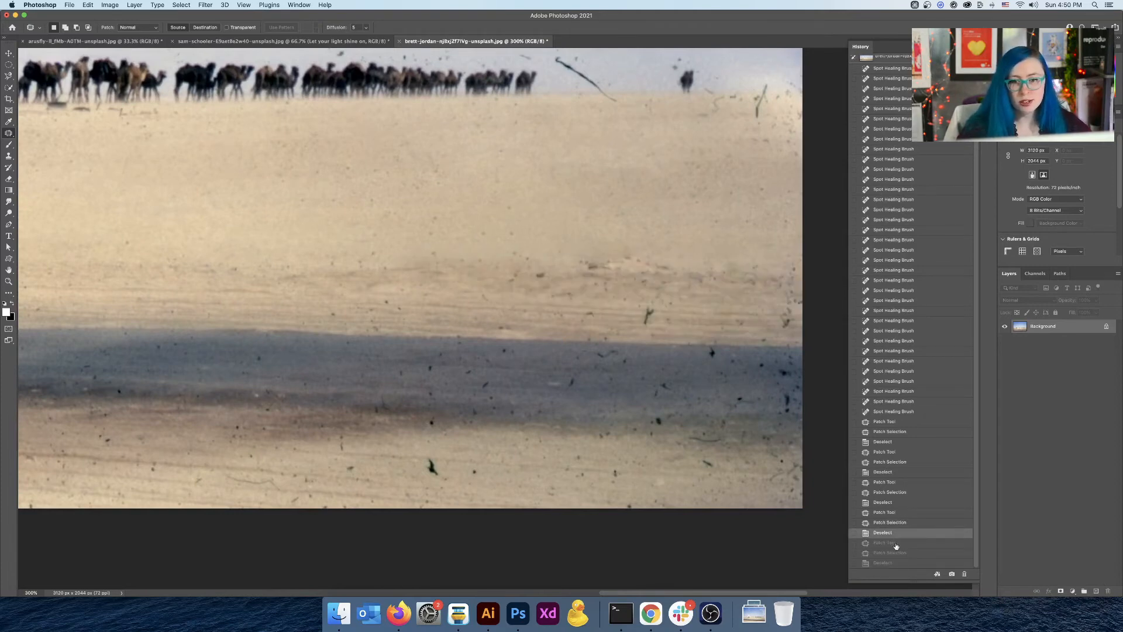
{"action": "left_click", "coordinate": [895, 544]}
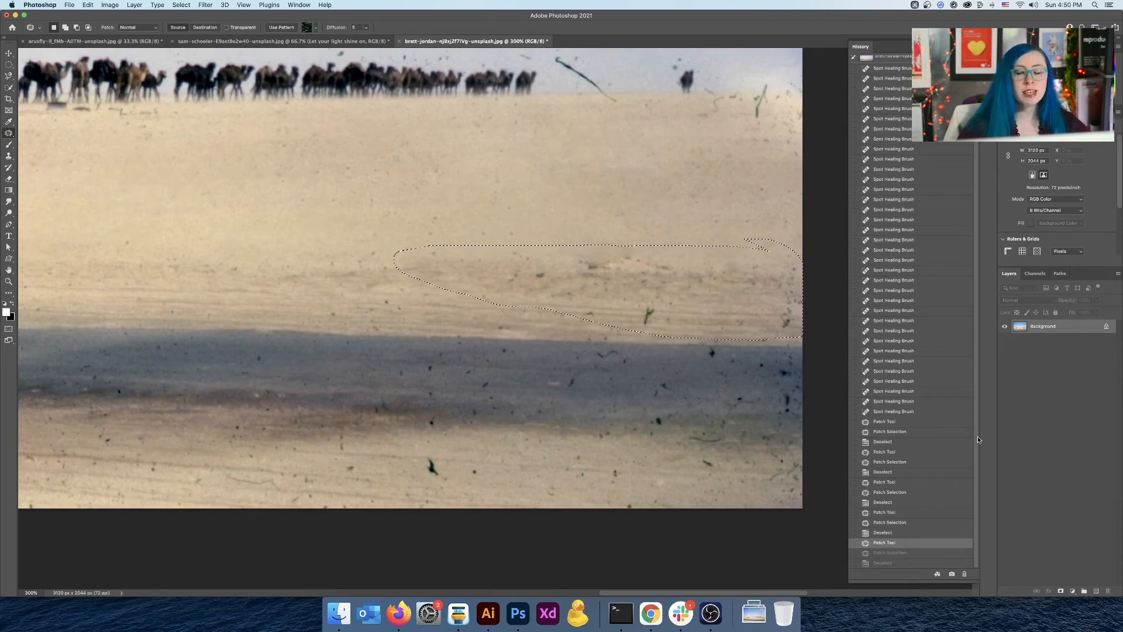
{"action": "left_click", "coordinate": [895, 553]}
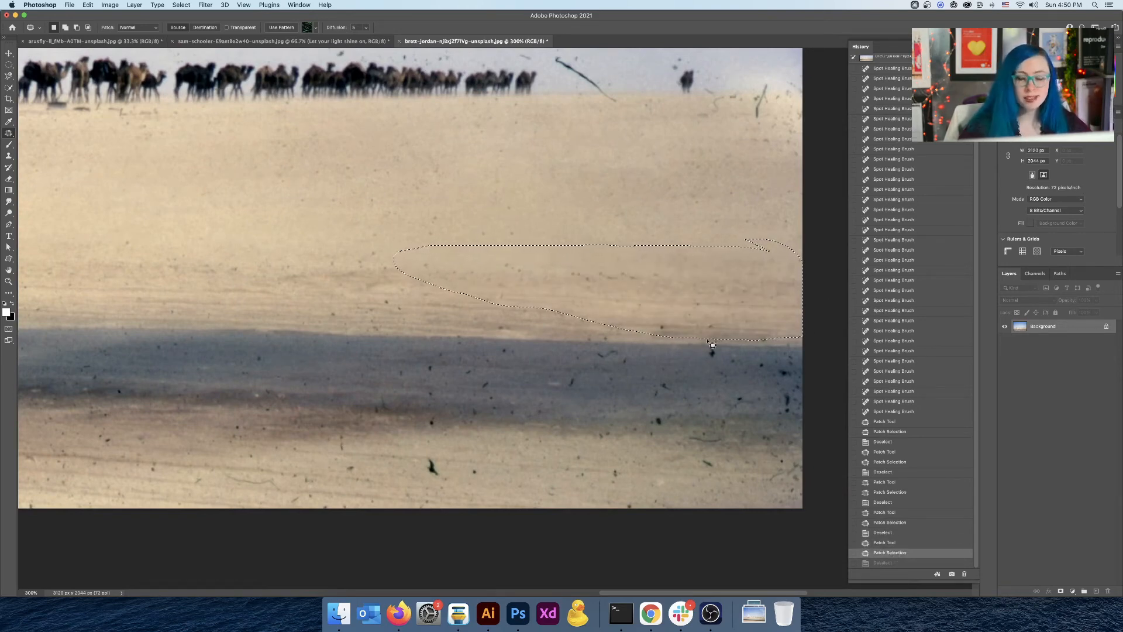
{"action": "key", "text": "ctrl"}
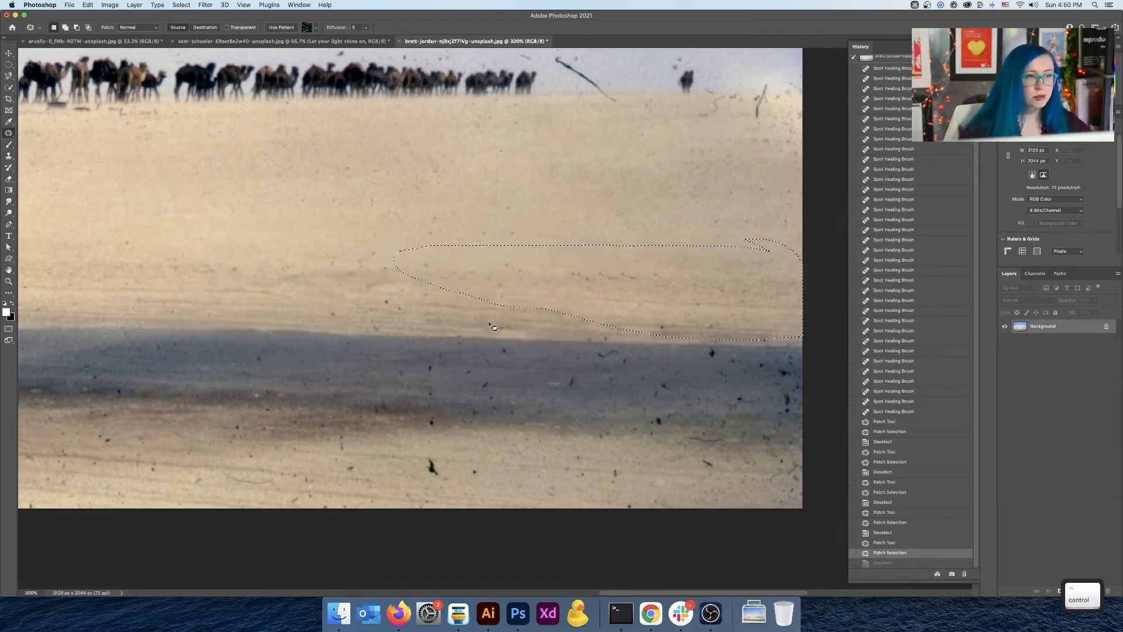
{"action": "key", "text": "super+d"}
Try to patch the discoloured sand at the road's lower edge near the photo's right edge with sand from its left.
{"action": "key", "text": "super+minus"}
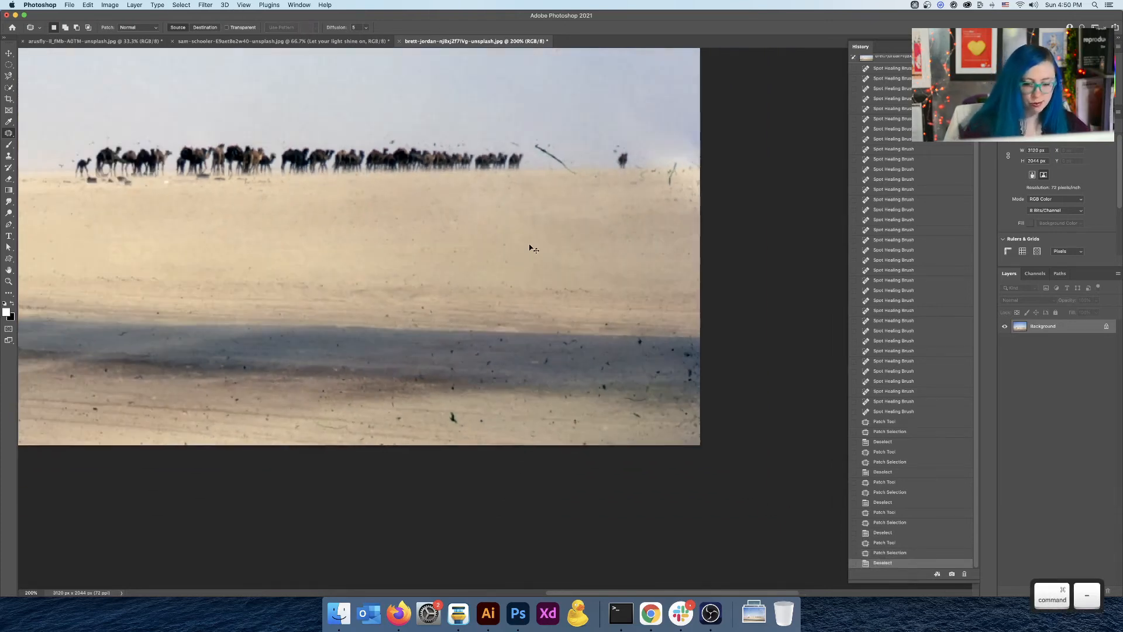
{"action": "left_click_drag", "start_coordinate": [444, 293], "coordinate": [322, 302]}
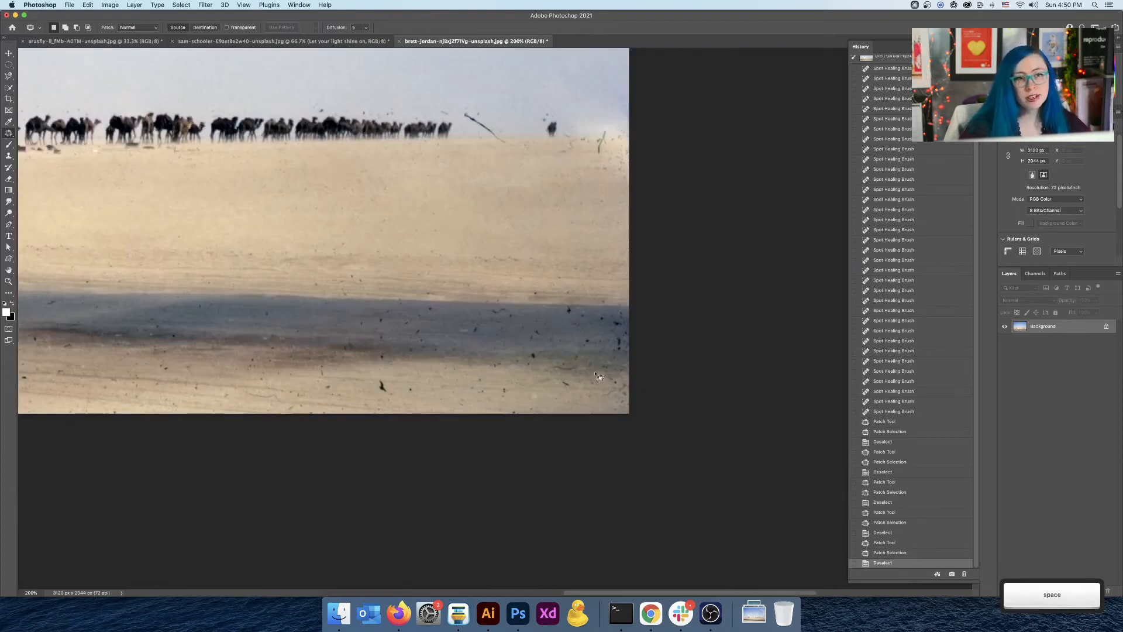
{"action": "mouse_move", "coordinate": [585, 352]}
{"action": "left_mouse_down"}
{"action": "mouse_move", "coordinate": [512, 356]}
{"action": "mouse_move", "coordinate": [518, 372]}
{"action": "mouse_move", "coordinate": [620, 378]}
{"action": "mouse_move", "coordinate": [595, 350]}
{"action": "mouse_move", "coordinate": [459, 354]}
{"action": "left_mouse_up"}
{"action": "key", "text": "super+d"}
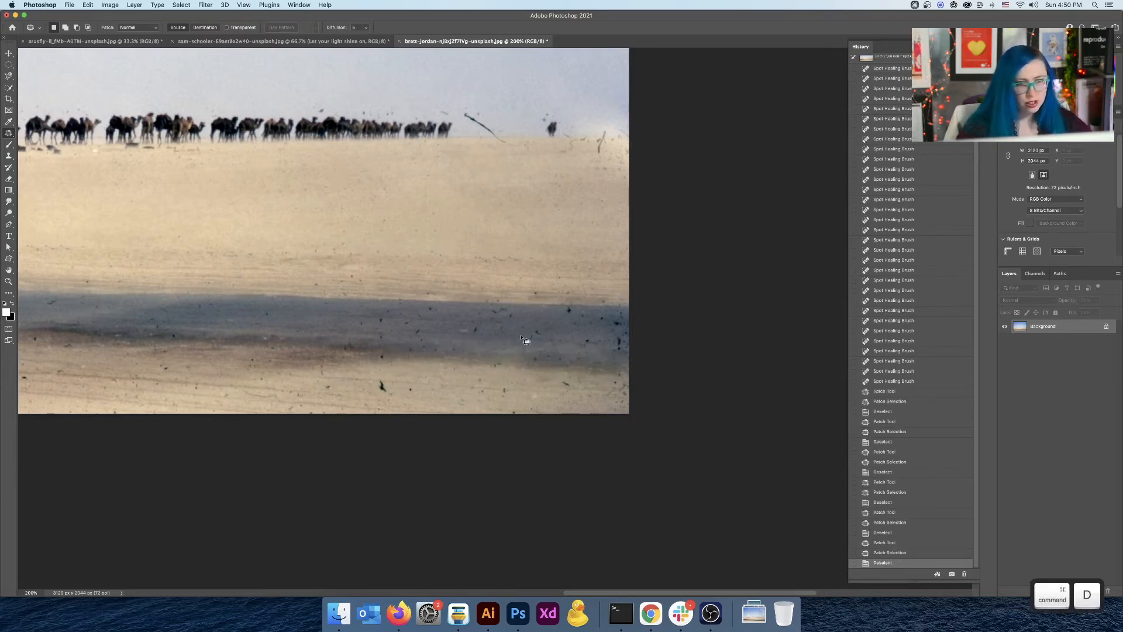
{"action": "key", "text": "super+z"}
{"action": "key", "text": "super+z"}
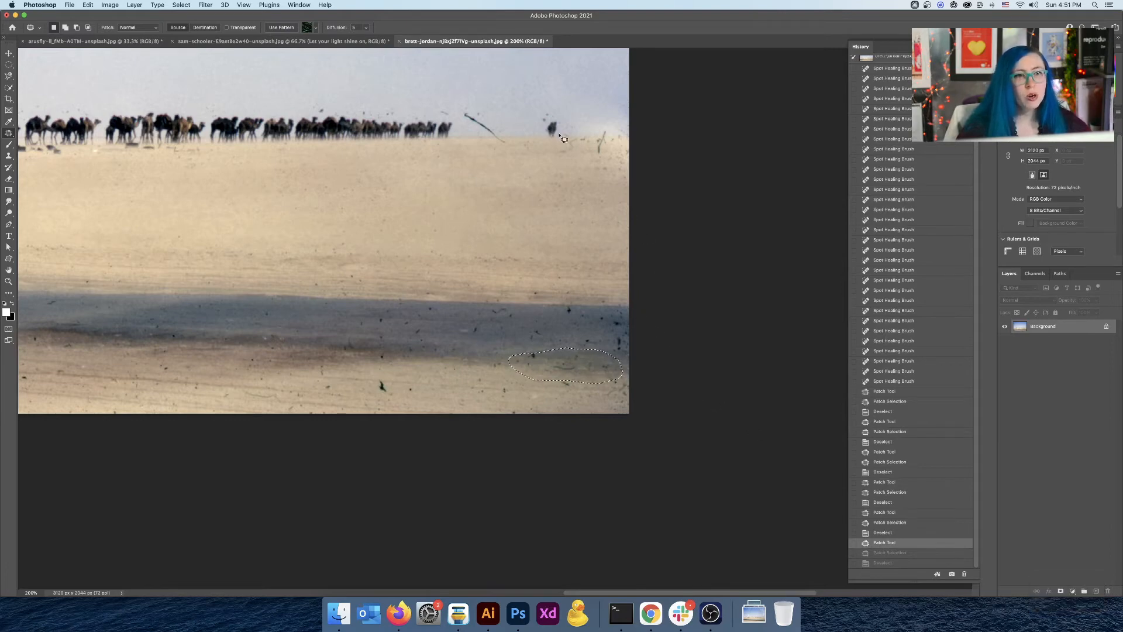
Clear the patch selection at the road's lower edge and switch to the Healing Brush tool for the horizon near the photo's right edge.
{"action": "key", "text": "ctrl"}
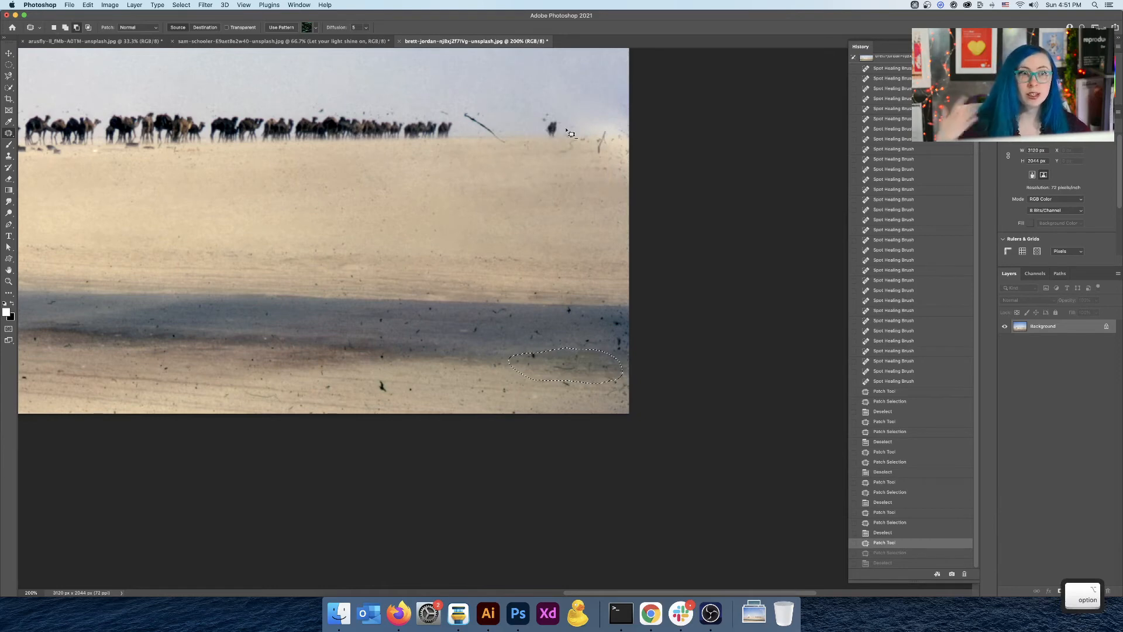
{"action": "key", "text": "super+plus"}
{"action": "key", "text": "super+plus"}
{"action": "key", "text": "space"}
{"action": "left_click_drag", "start_coordinate": [614, 111], "coordinate": [556, 423]}
{"action": "key", "text": "super+d"}
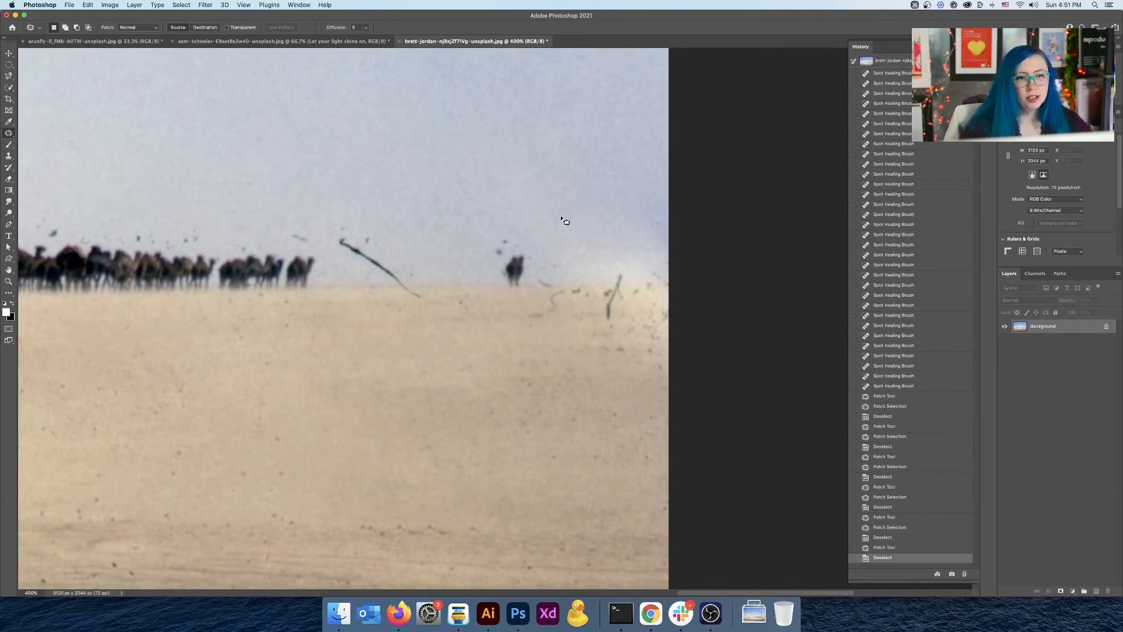
{"action": "left_click_drag", "start_coordinate": [11, 136], "coordinate": [53, 142]}
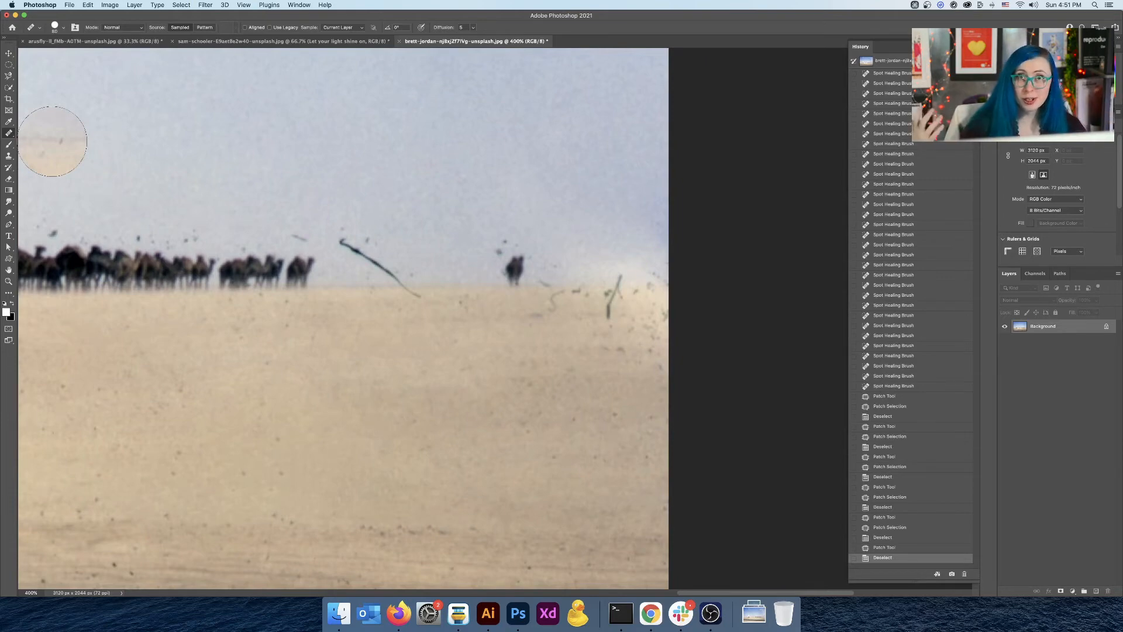
{"action": "right_click", "coordinate": [7, 135]}
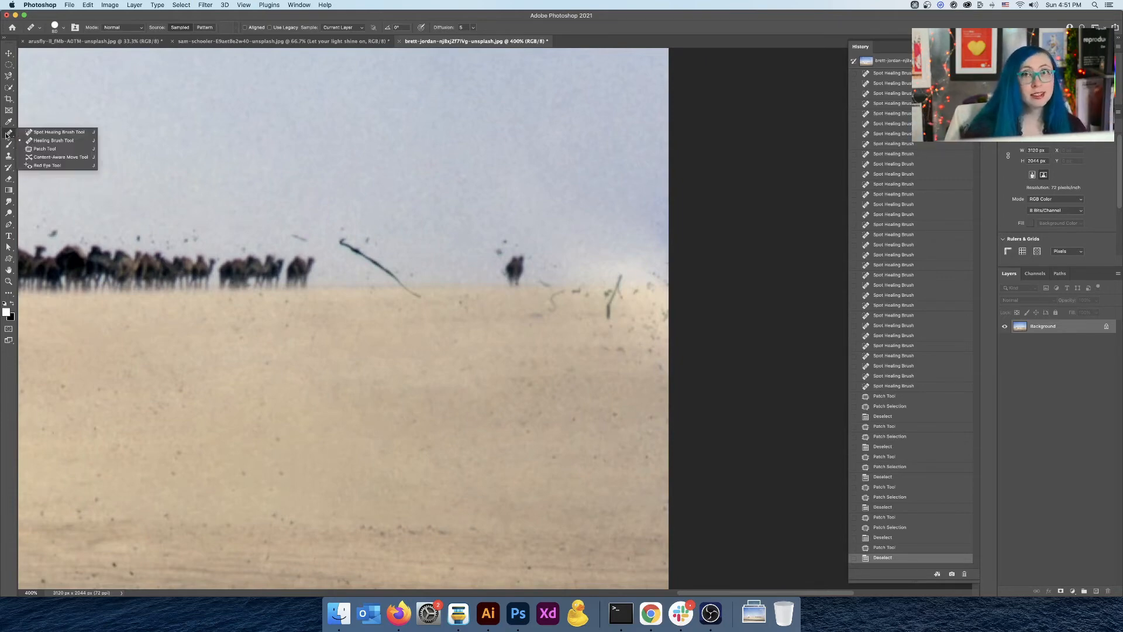
{"action": "left_click", "coordinate": [44, 144]}
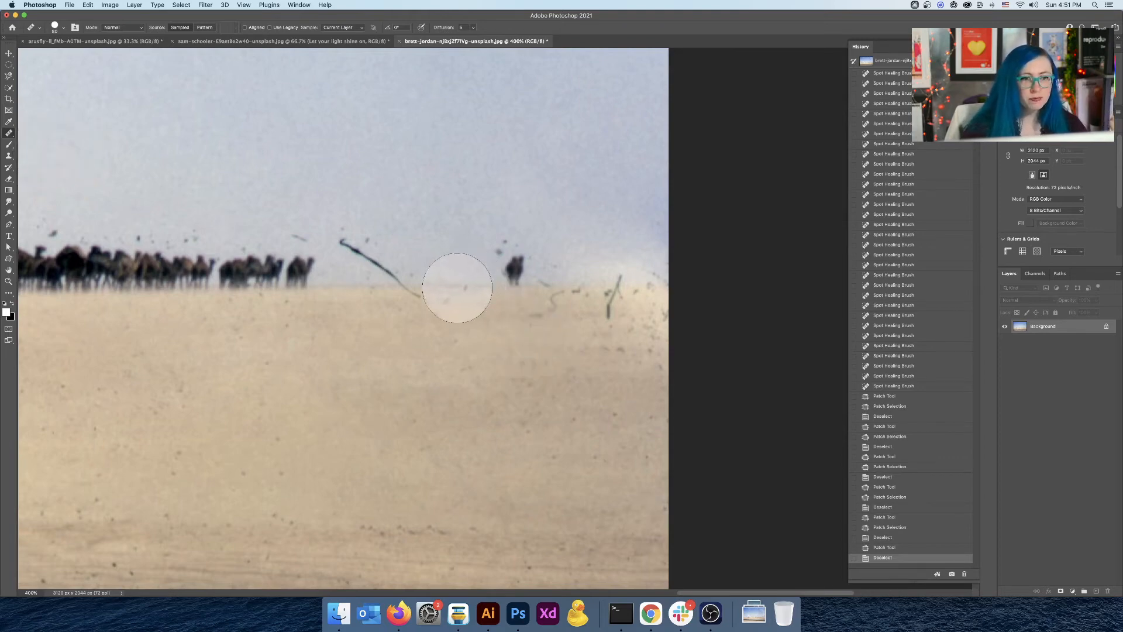
Try the Healing Brush in the sky above the herd with a source sampled from the horizon beside the lone camel, and undo it.
{"action": "key", "text": "alt"}
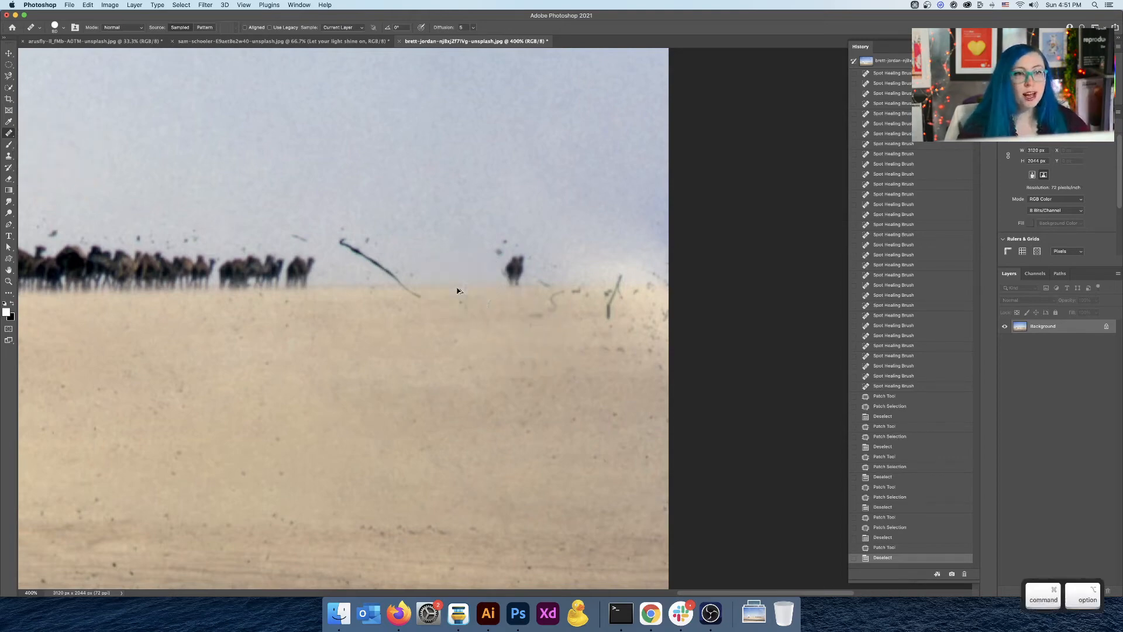
{"action": "key", "text": "alt"}
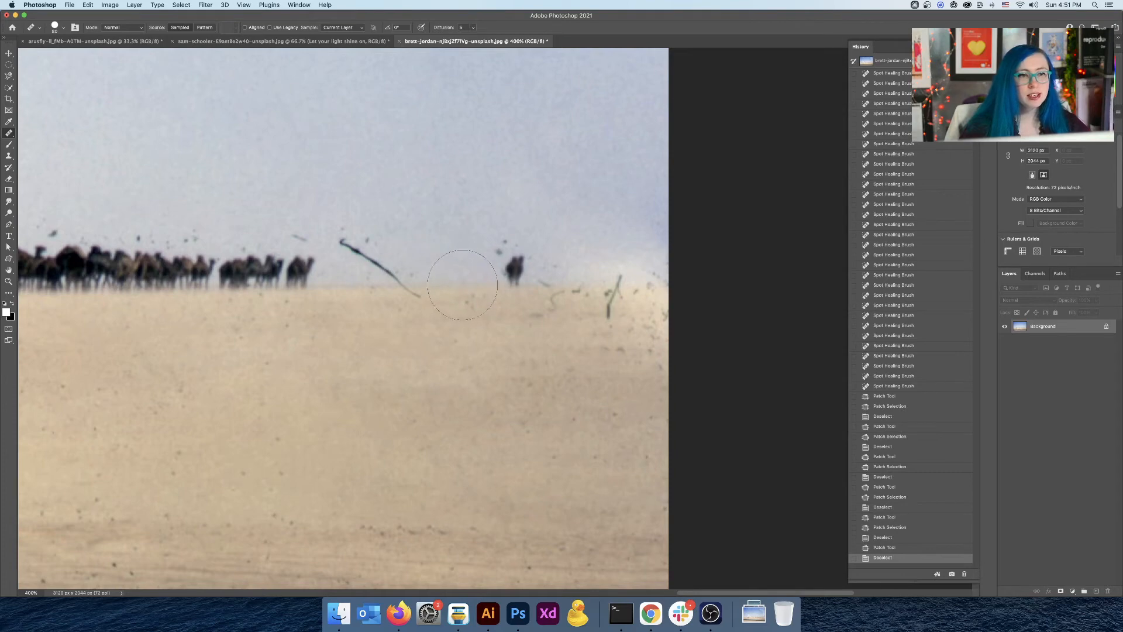
{"action": "left_click", "coordinate": [261, 109]}
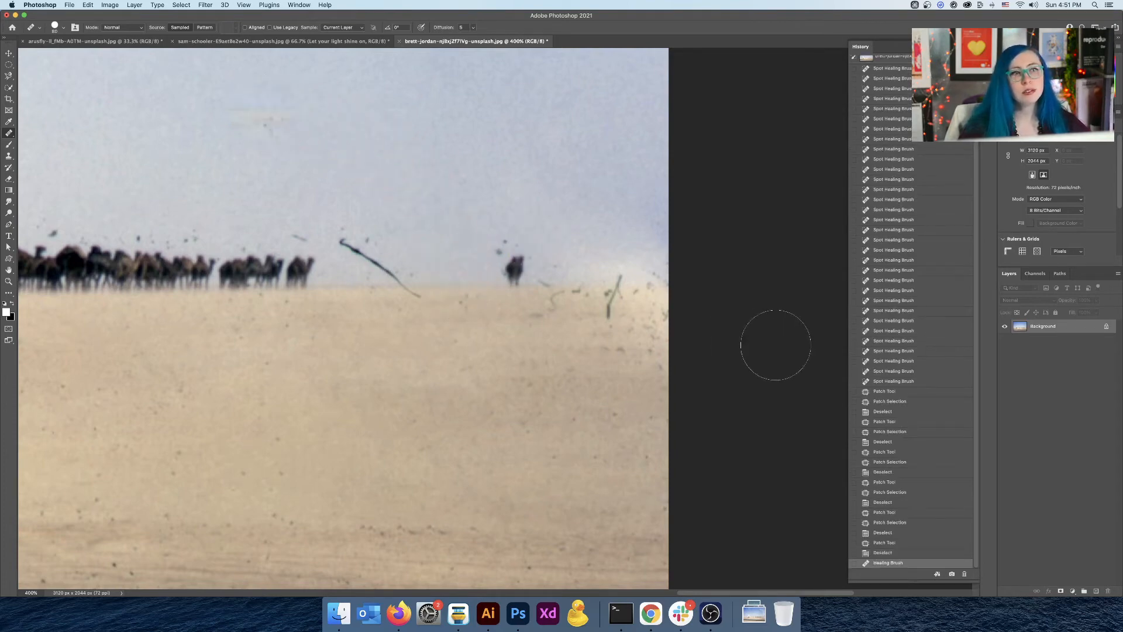
{"action": "key", "text": "super+z"}
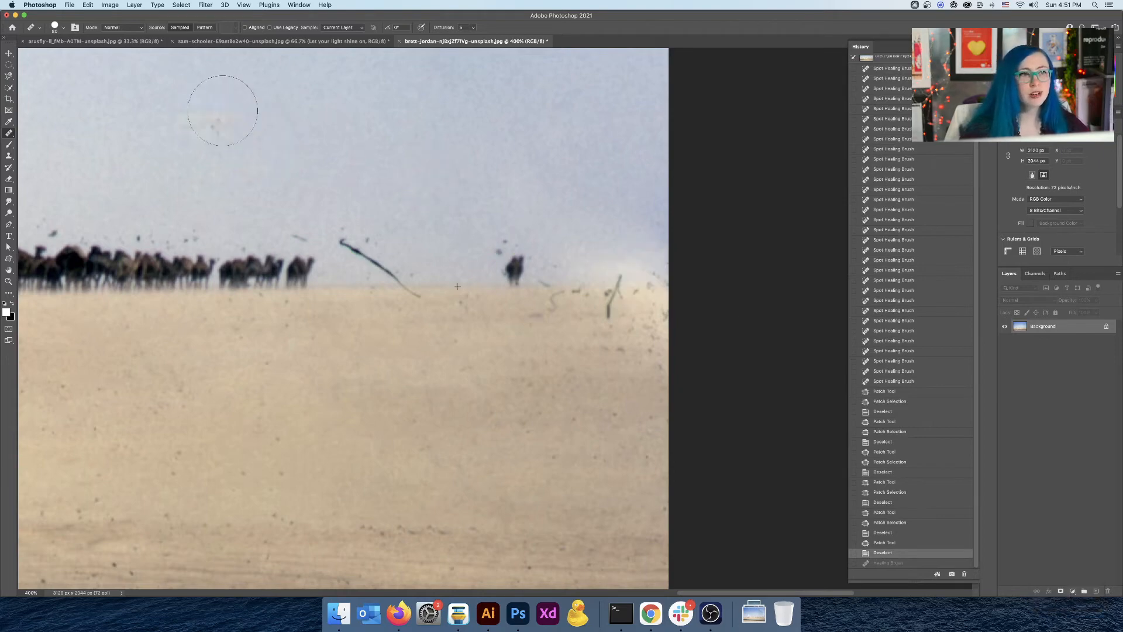
{"action": "key", "text": "super+shift+z"}
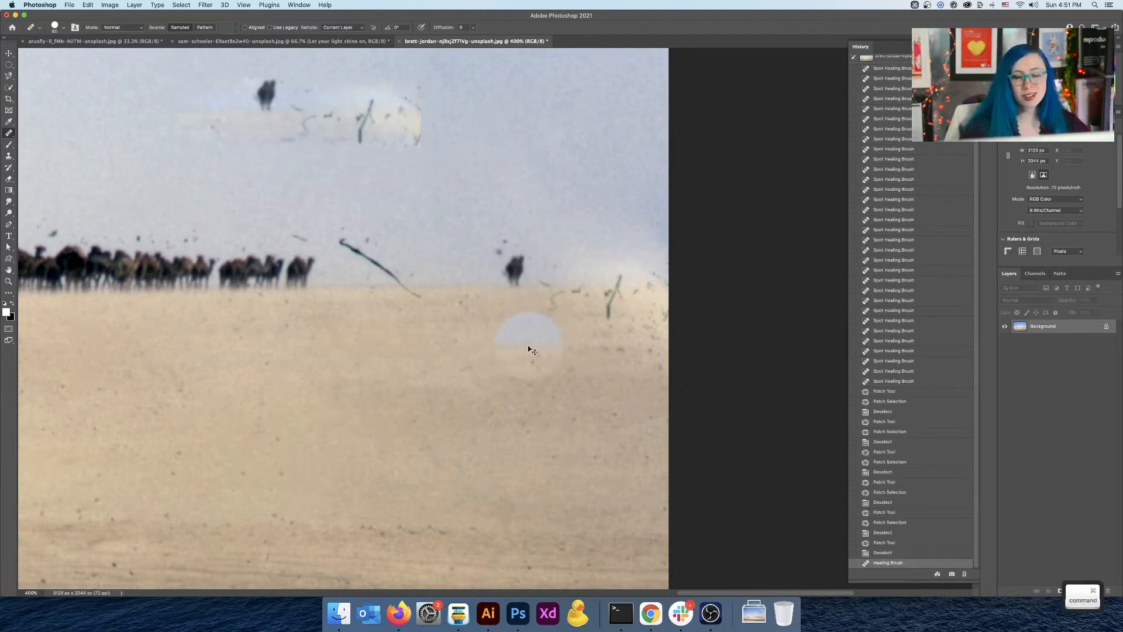
{"action": "key", "text": "super+z"}
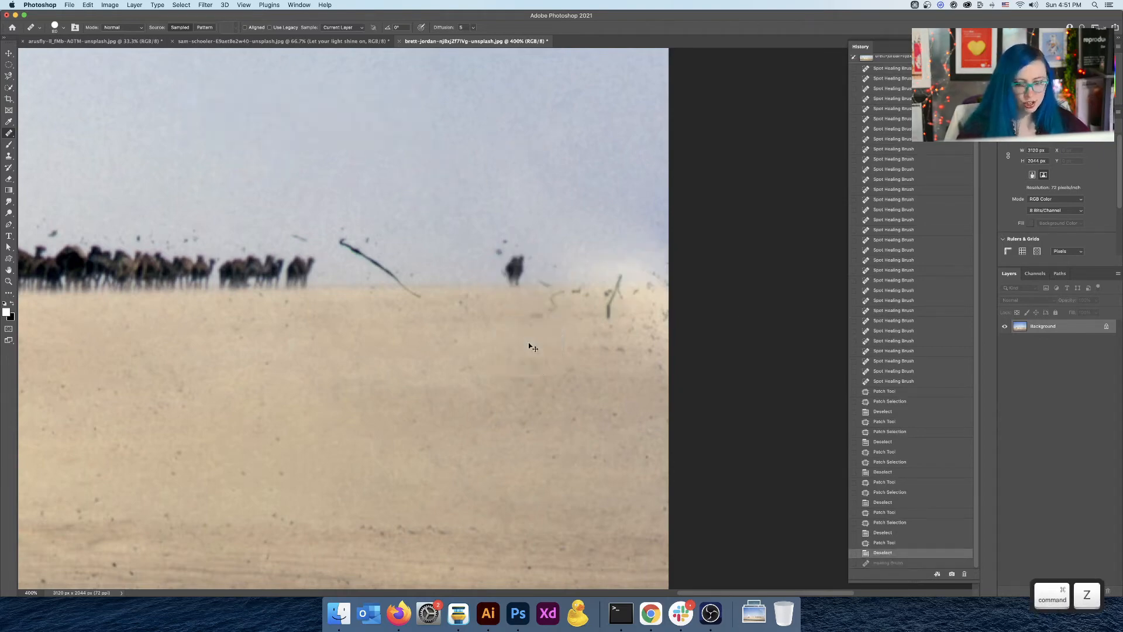
Try stamping a sampled group of camels into the open sky with a much larger Healing Brush, and revert to the state before it.
{"action": "key", "text": "super+minus"}
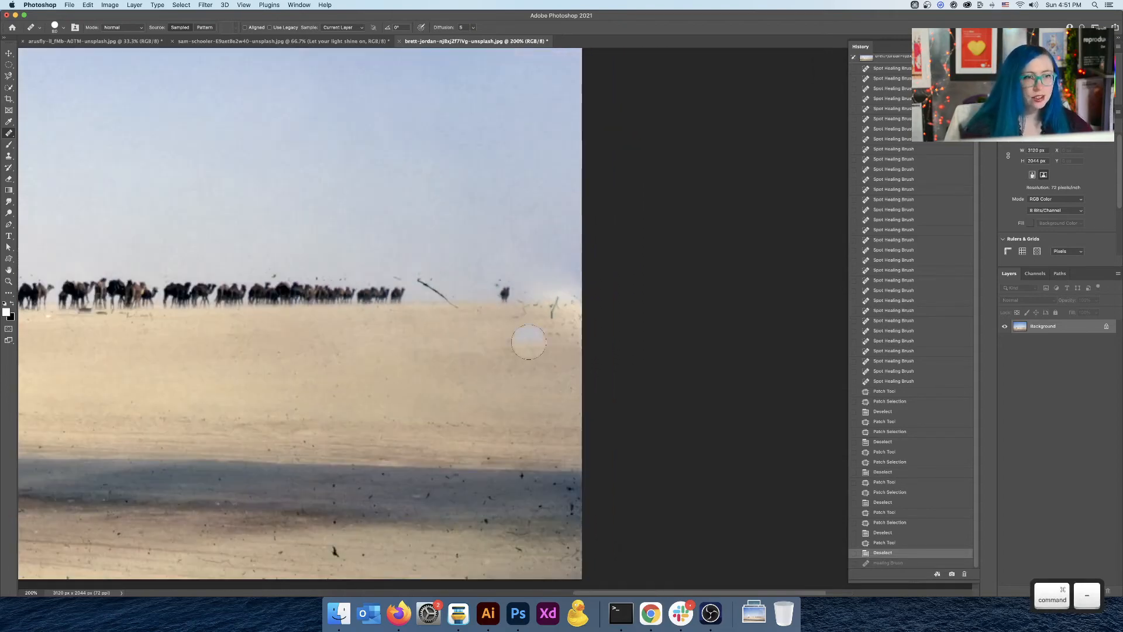
{"action": "left_click_drag", "start_coordinate": [466, 362], "coordinate": [831, 412]}
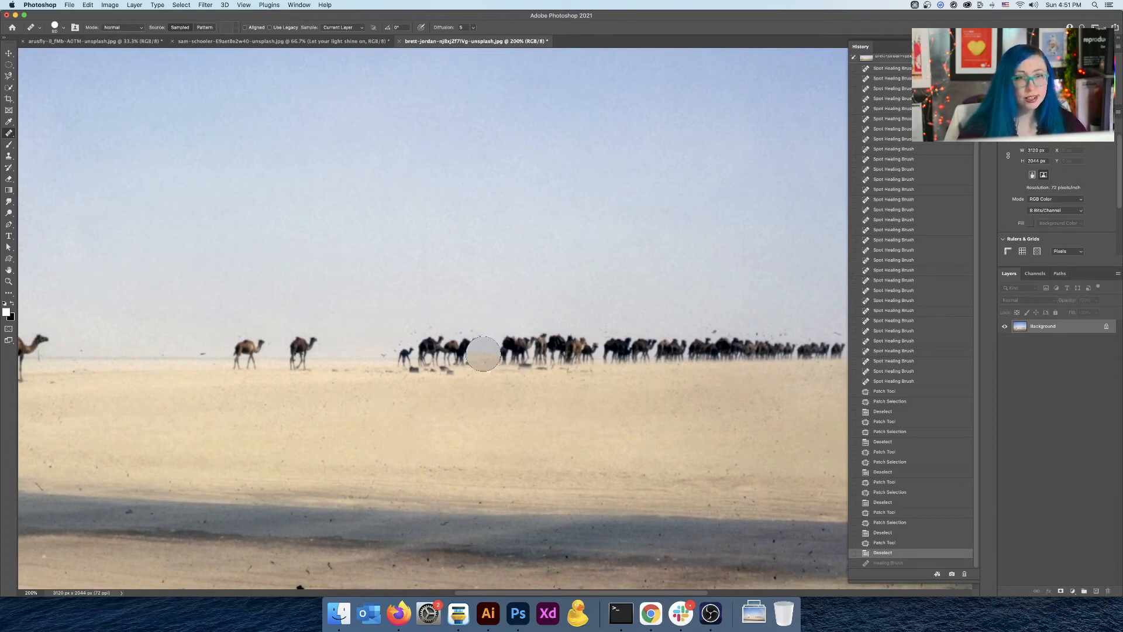
{"action": "key", "text": "bracketright"}
{"action": "key", "text": "bracketright"}
{"action": "key", "text": "bracketright"}
{"action": "key", "text": "bracketright"}
{"action": "key", "text": "bracketright"}
{"action": "key", "text": "bracketright"}
{"action": "key", "text": "bracketright"}
{"action": "key", "text": "bracketright"}
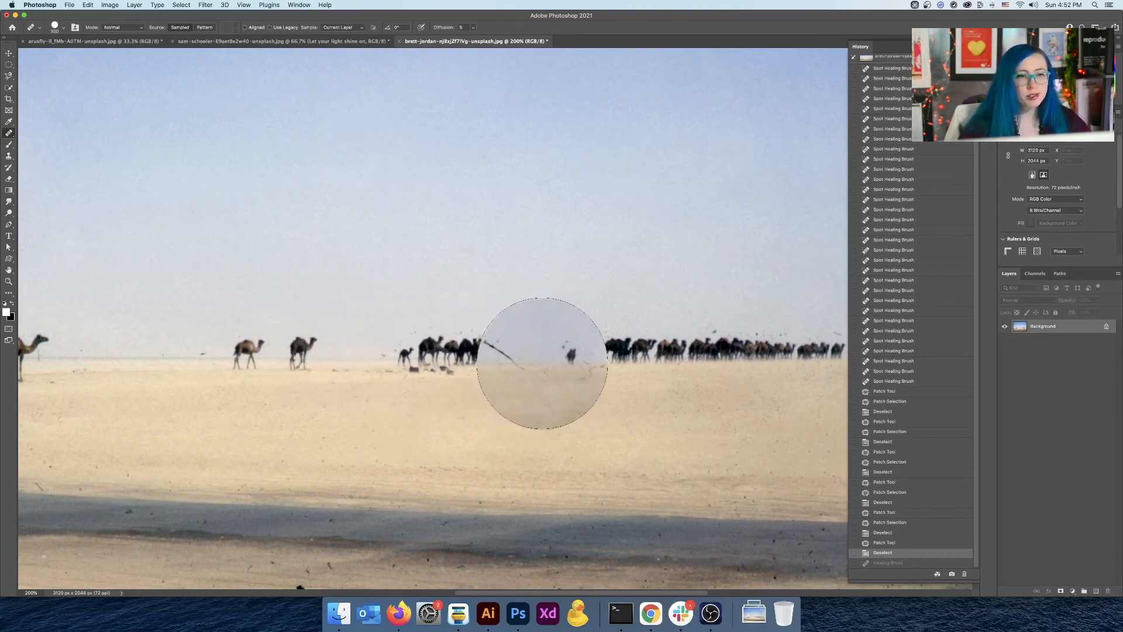
{"action": "key", "text": "alt"}
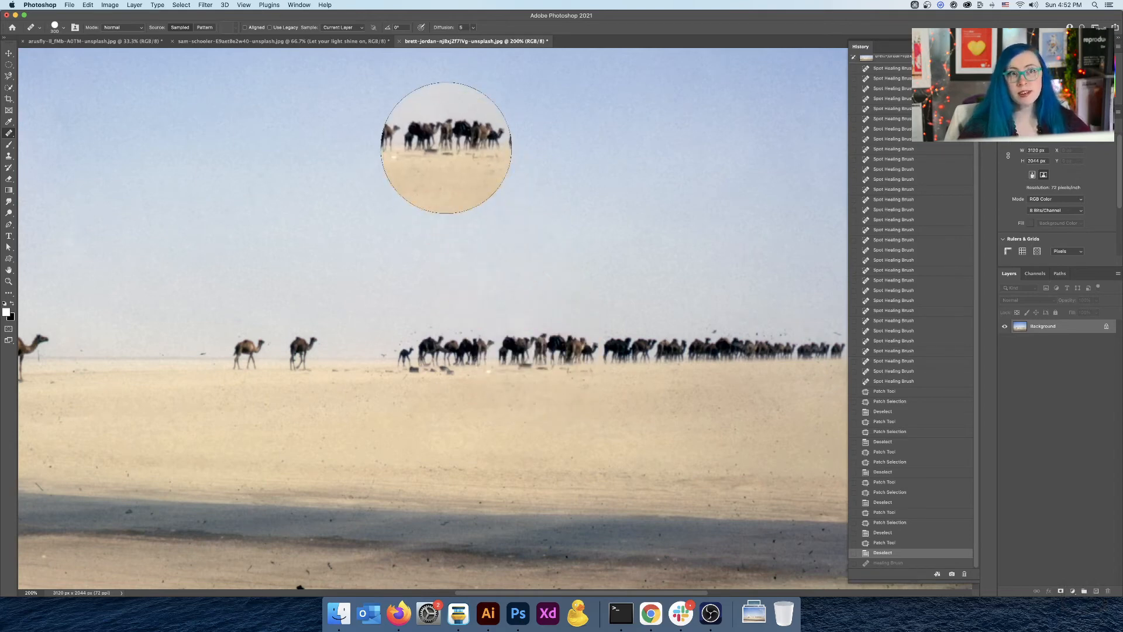
{"action": "left_click", "coordinate": [446, 148]}
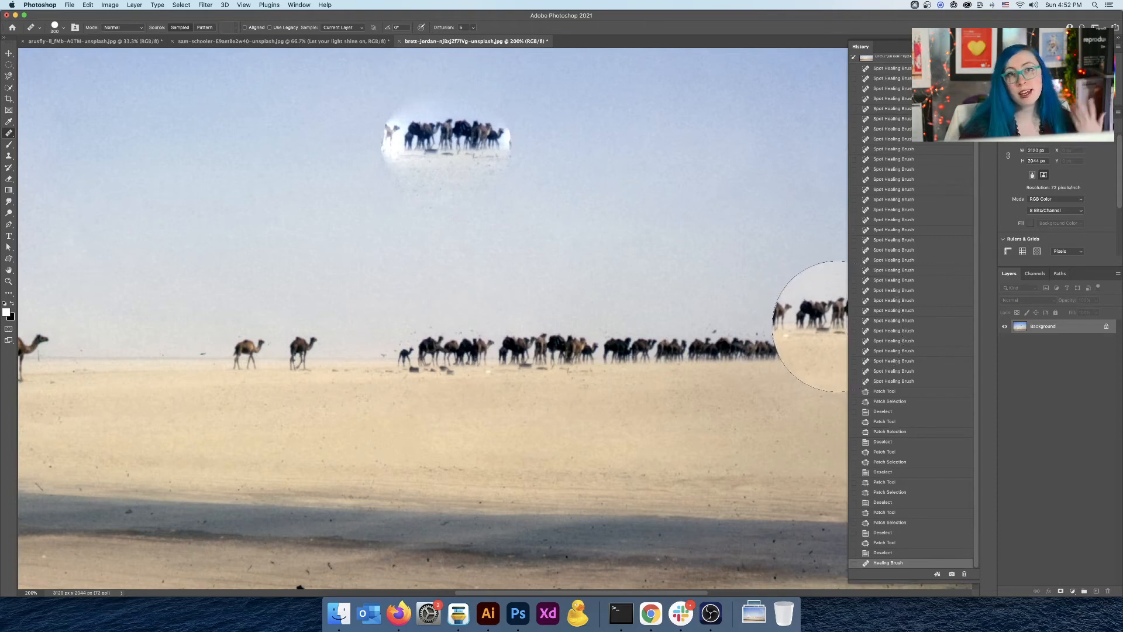
{"action": "left_click", "coordinate": [952, 554]}
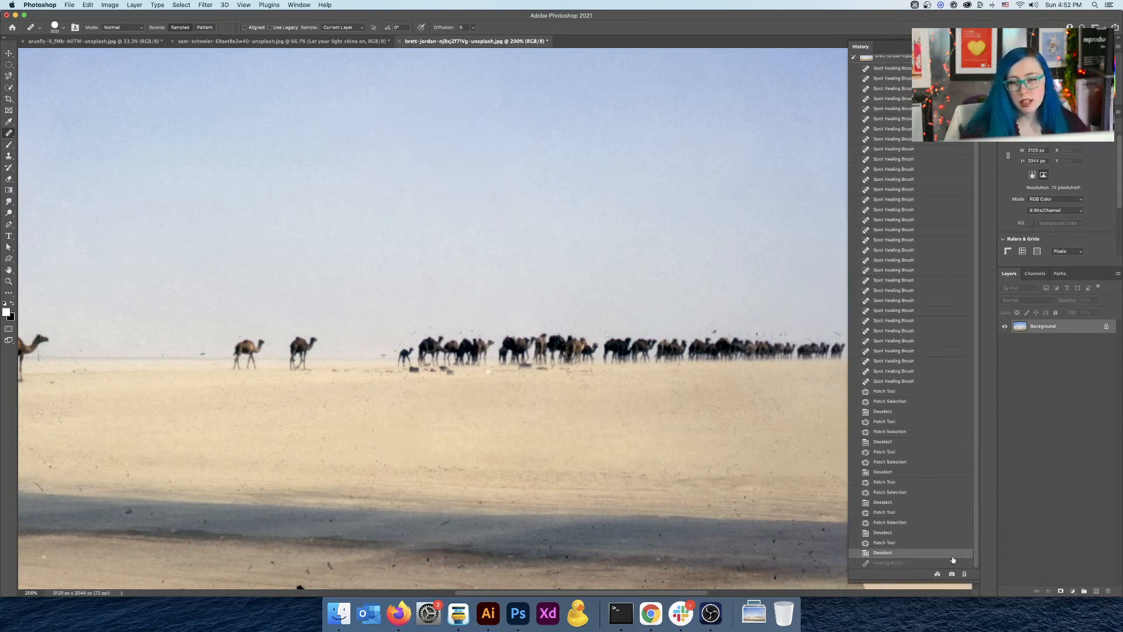
With a smaller Healing Brush, sample clean horizon between the left-hand camels and paint over the lone camel and marks at the photo's right edge.
{"action": "key", "text": "space"}
{"action": "left_click_drag", "start_coordinate": [621, 392], "coordinate": [891, 354]}
{"action": "left_click_drag", "start_coordinate": [626, 324], "coordinate": [748, 335]}
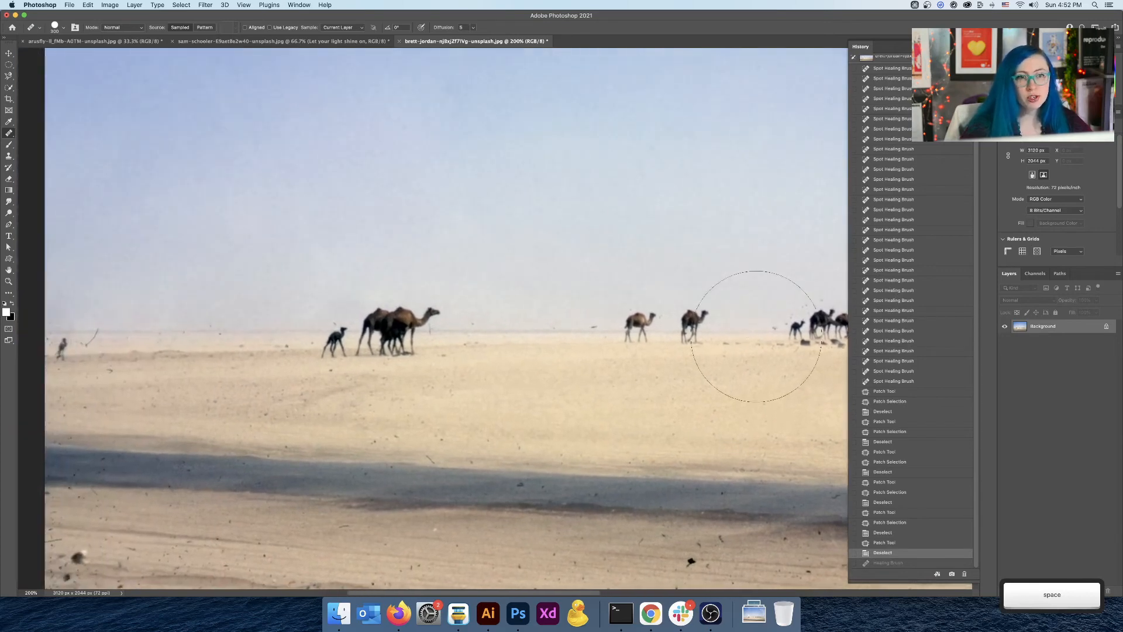
{"action": "key", "text": "bracketleft"}
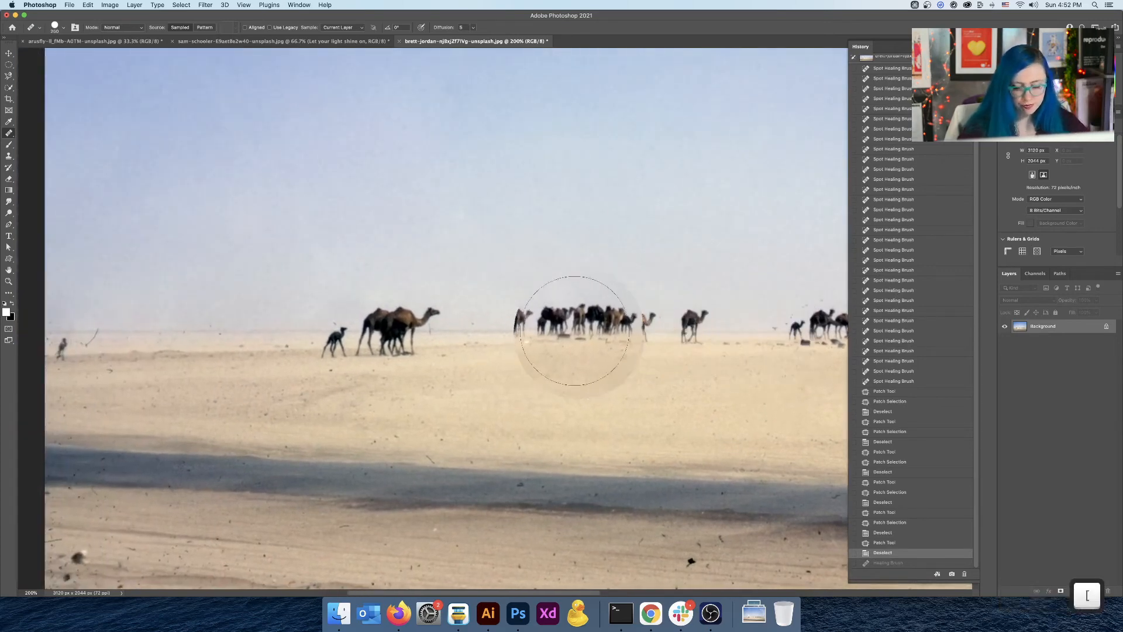
{"action": "key", "text": "bracketleft"}
{"action": "key", "text": "bracketleft"}
{"action": "key", "text": "bracketleft"}
{"action": "key", "text": "bracketleft"}
{"action": "key", "text": "bracketleft"}
{"action": "key", "text": "bracketleft"}
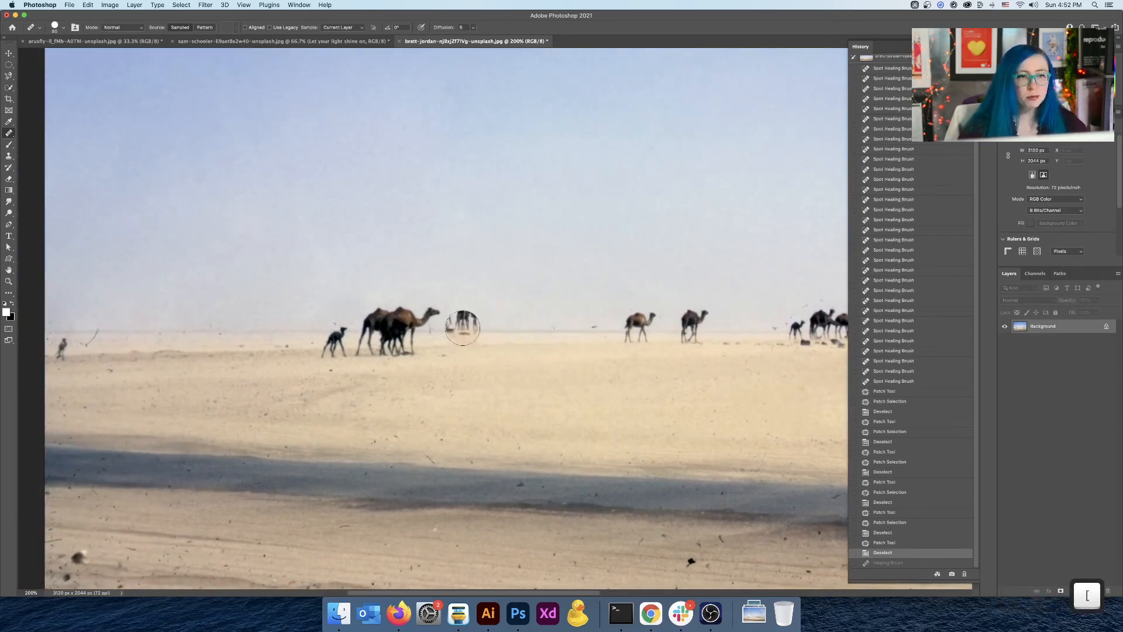
{"action": "key", "text": "alt"}
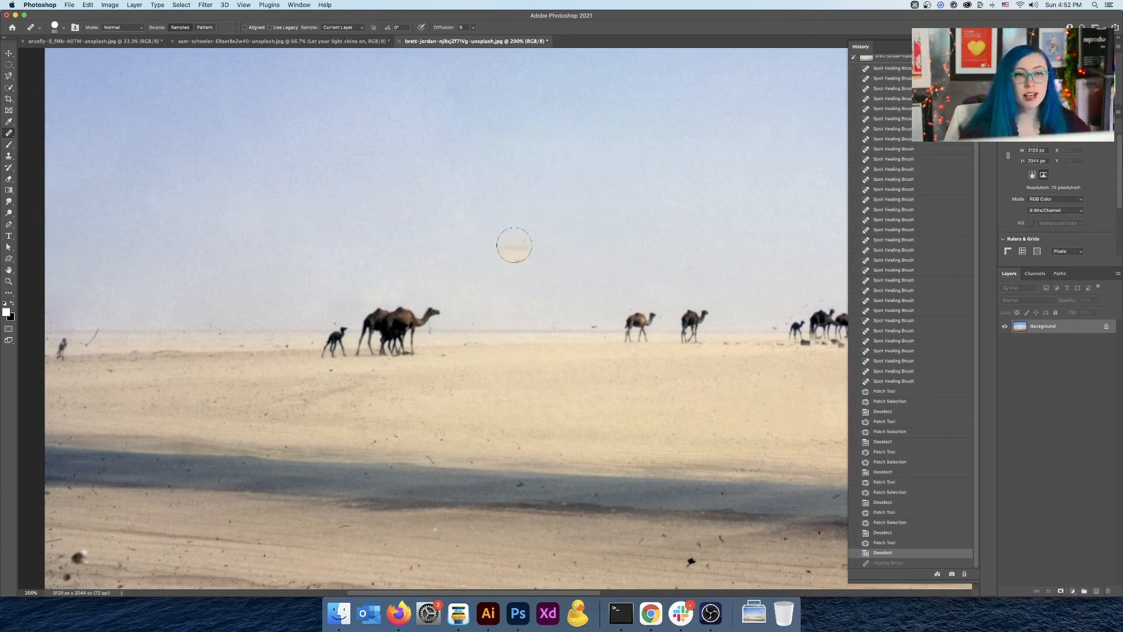
{"action": "key", "text": "space"}
{"action": "mouse_move", "coordinate": [769, 371]}
{"action": "left_mouse_down"}
{"action": "mouse_move", "coordinate": [597, 338]}
{"action": "mouse_move", "coordinate": [359, 388]}
{"action": "left_mouse_up"}
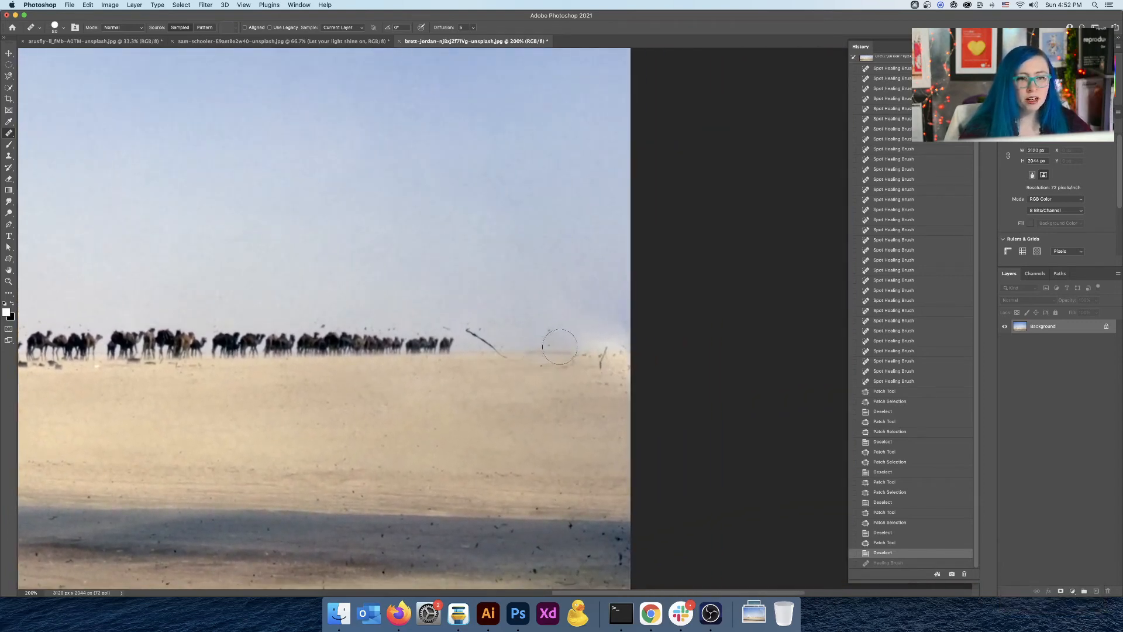
{"action": "left_click_drag", "start_coordinate": [572, 346], "coordinate": [614, 347]}
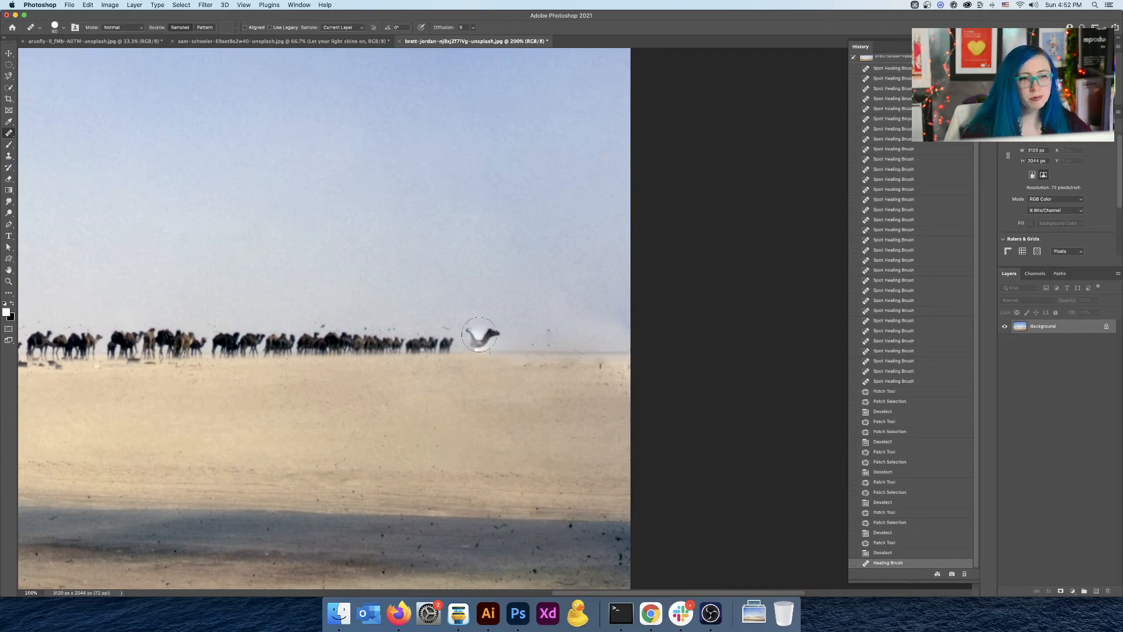
Try a single Healing Brush dab on the diagonal scratch beside the herd's right end using the existing source, and undo it.
{"action": "left_click", "coordinate": [479, 335]}
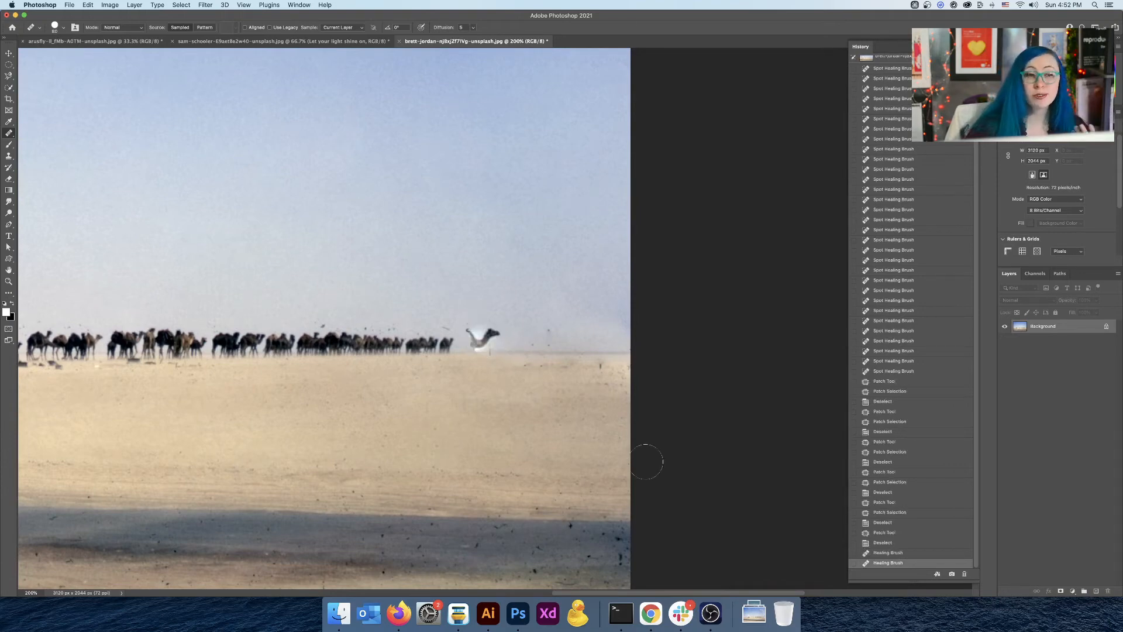
{"action": "key", "text": "super+z"}
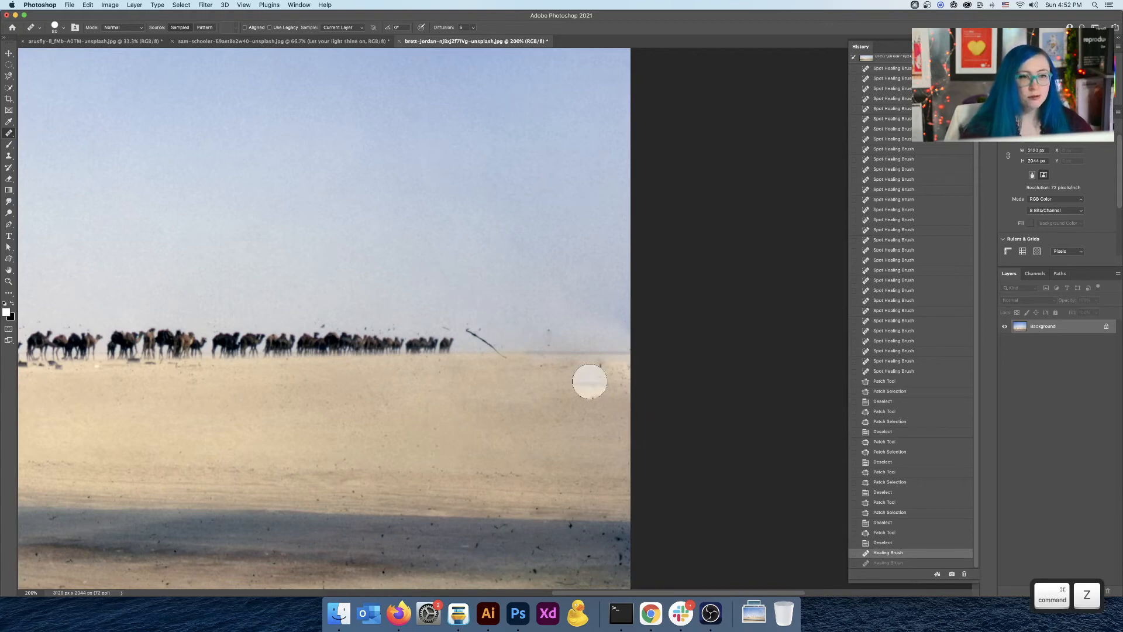
{"action": "key", "text": "space"}
{"action": "left_click_drag", "start_coordinate": [297, 402], "coordinate": [826, 404]}
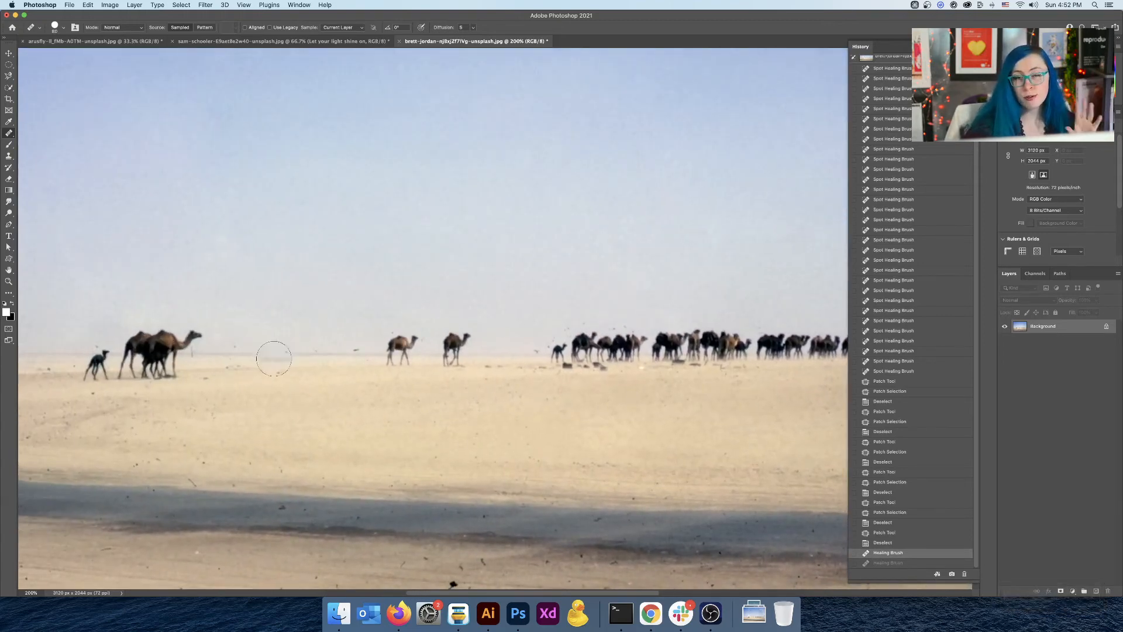
{"action": "key", "text": "space"}
{"action": "left_click_drag", "start_coordinate": [836, 357], "coordinate": [437, 359]}
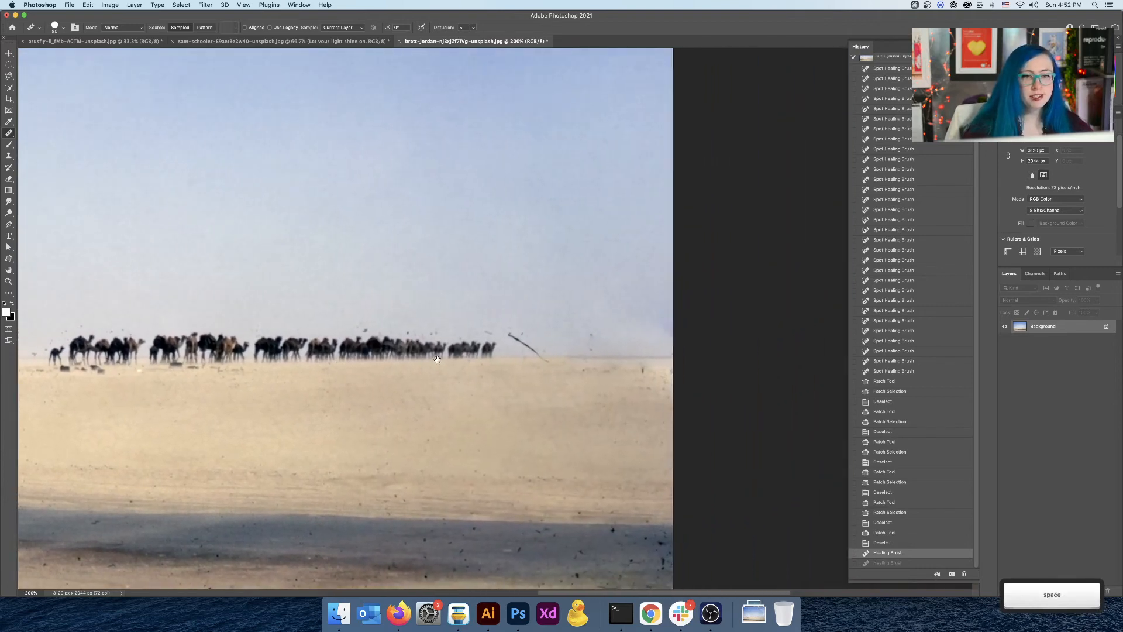
{"action": "key", "text": "space"}
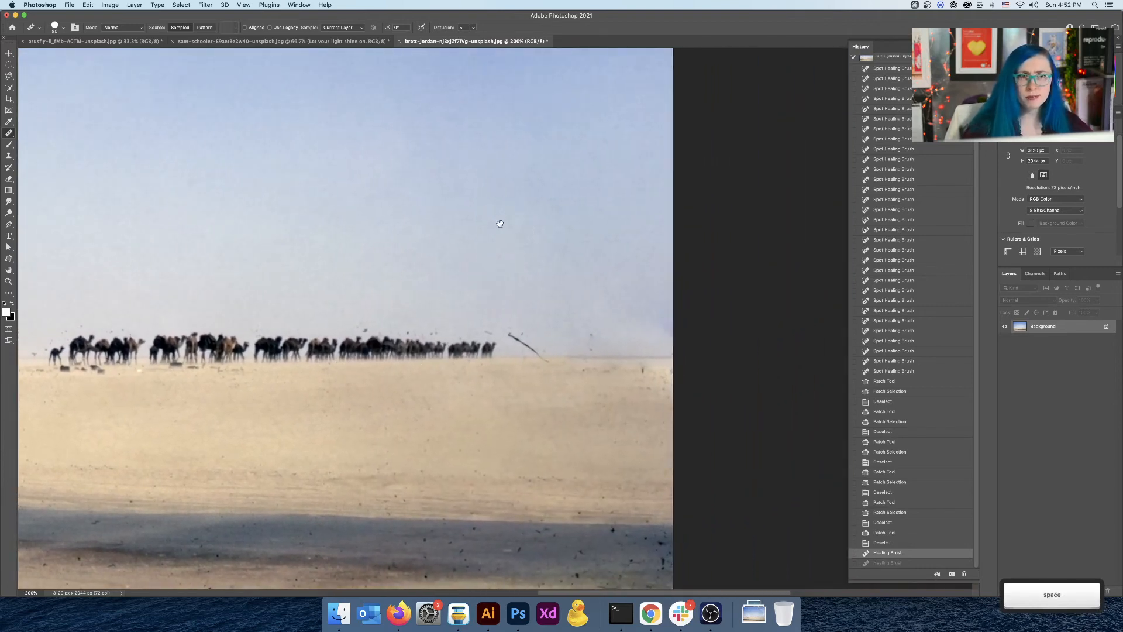
{"action": "mouse_move", "coordinate": [442, 304]}
{"action": "left_mouse_down"}
{"action": "mouse_move", "coordinate": [682, 266]}
{"action": "mouse_move", "coordinate": [441, 262]}
{"action": "mouse_move", "coordinate": [445, 301]}
{"action": "left_mouse_up"}
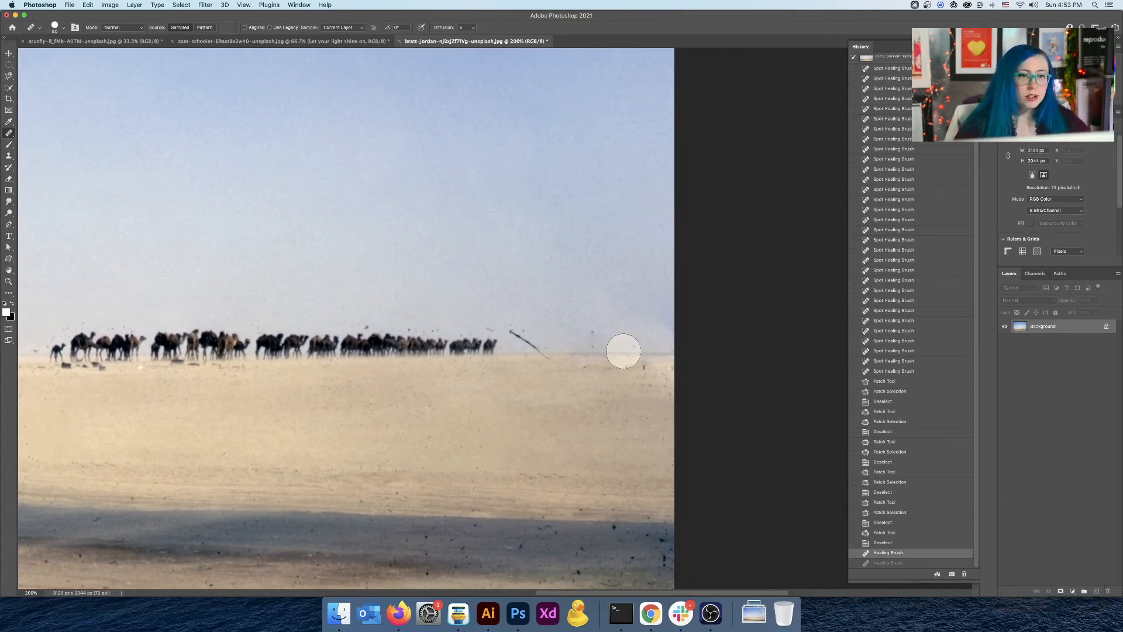
Heal the diagonal scratch beside the herd's right end with horizon sampled near the photo's right edge, undoing the stroke that smudges the last camel.
{"action": "key", "text": "alt"}
{"action": "left_click", "coordinate": [624, 351], "text": "alt"}
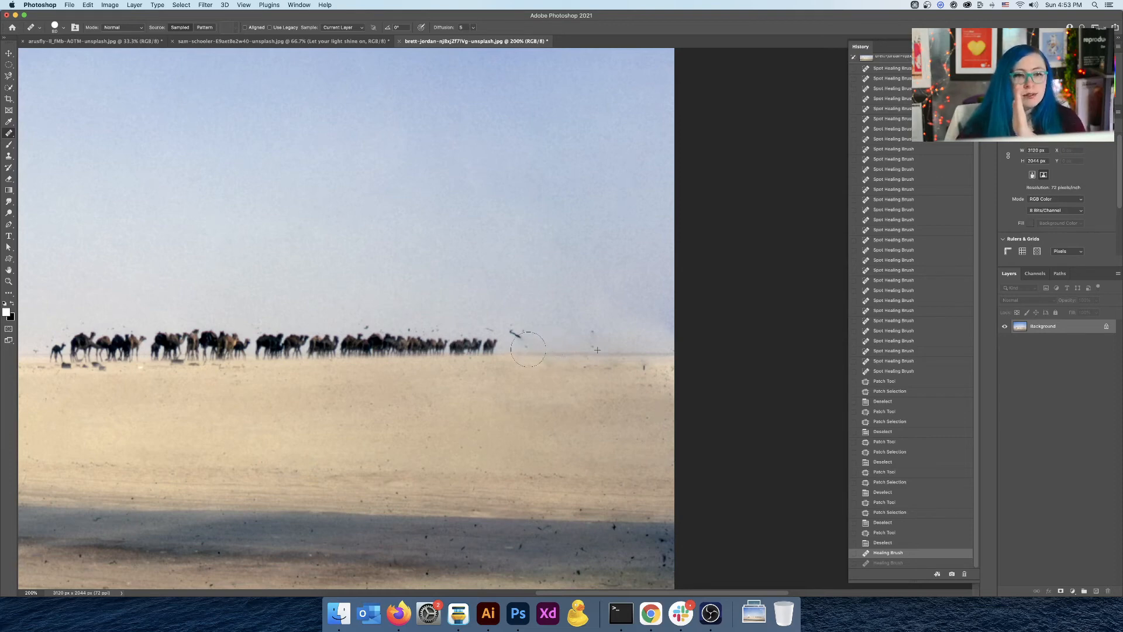
{"action": "mouse_move", "coordinate": [520, 335]}
{"action": "left_mouse_down"}
{"action": "mouse_move", "coordinate": [621, 324]}
{"action": "mouse_move", "coordinate": [503, 349]}
{"action": "left_mouse_up"}
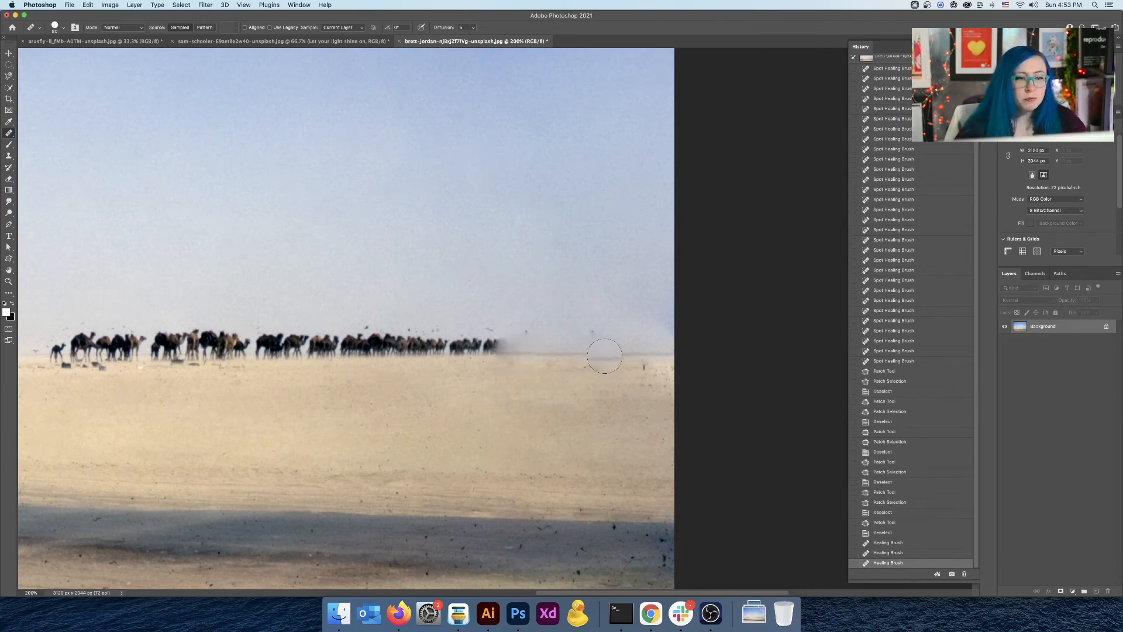
{"action": "key", "text": "super+z"}
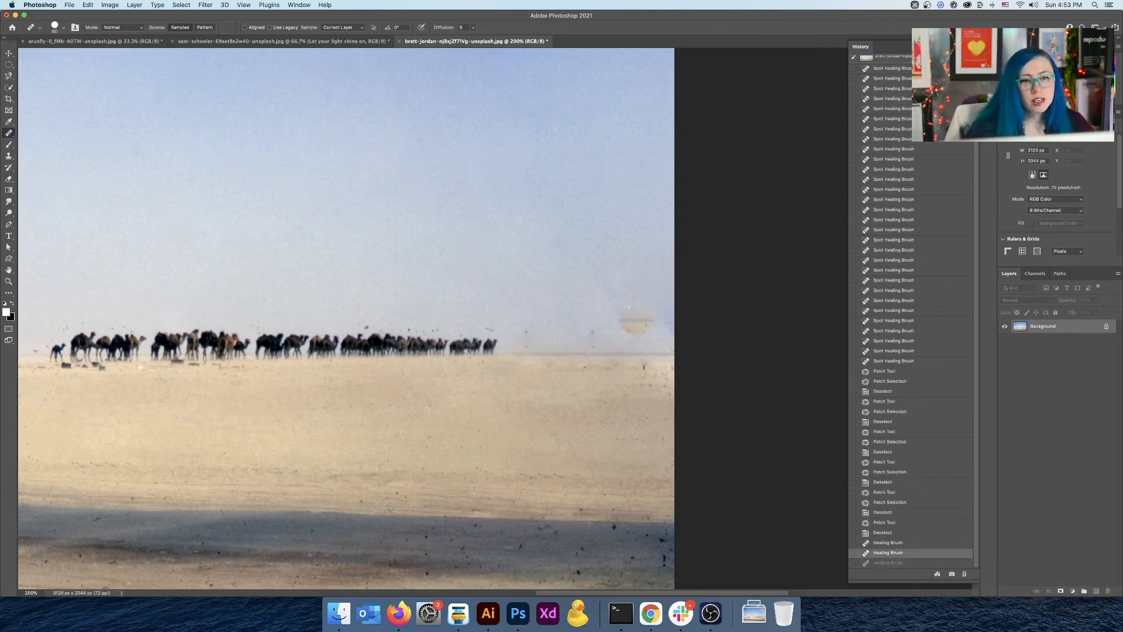
Switch to the Move tool and inspect the repaired horizon just right of the herd under magnification.
{"action": "key", "text": "ctrl"}
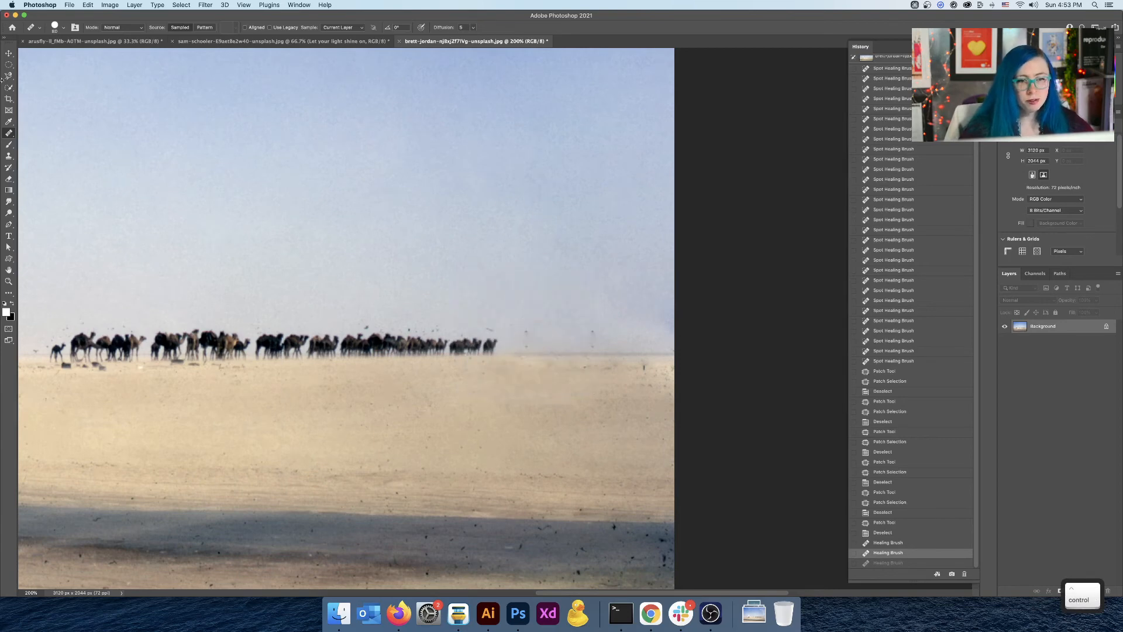
{"action": "left_click", "coordinate": [9, 52]}
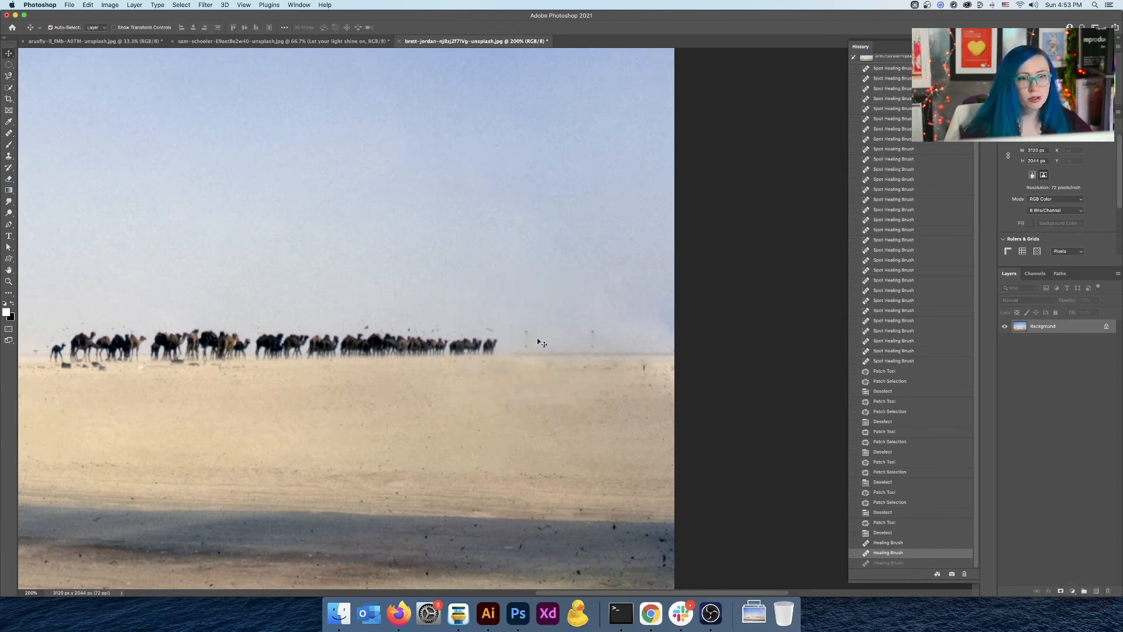
{"action": "key", "text": "alt"}
{"action": "key", "text": "alt"}
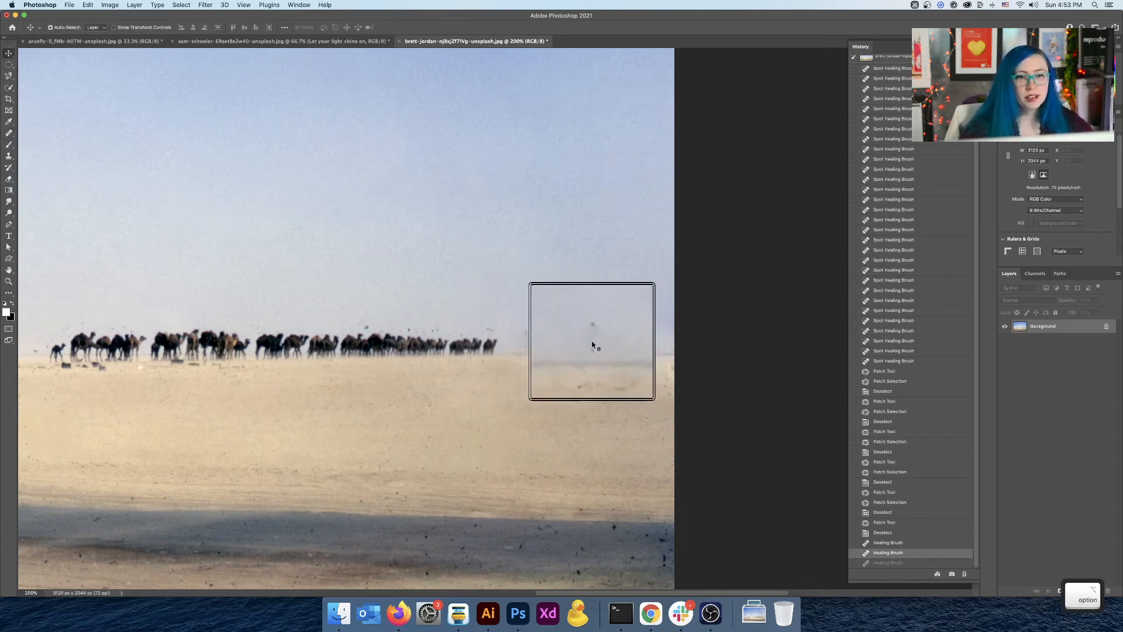
With a smaller Spot Healing Brush, remove the two leftover vertical marks in the sky just right of the camel herd.
{"action": "key", "text": "ctrl"}
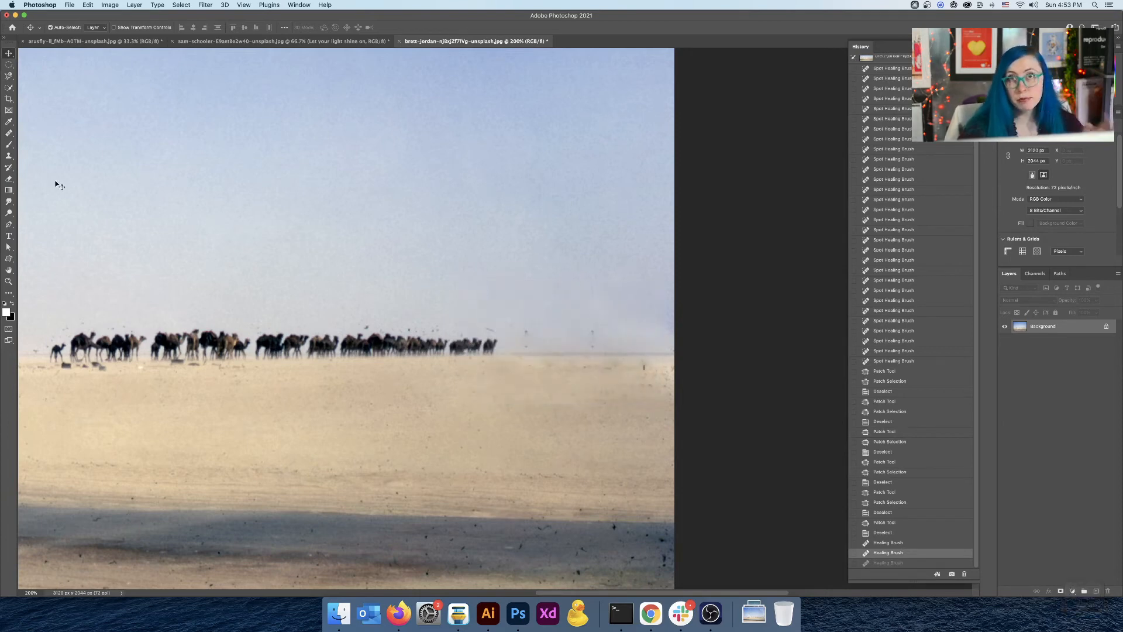
{"action": "left_click", "coordinate": [8, 134]}
{"action": "right_click", "coordinate": [8, 135]}
{"action": "left_click", "coordinate": [55, 133]}
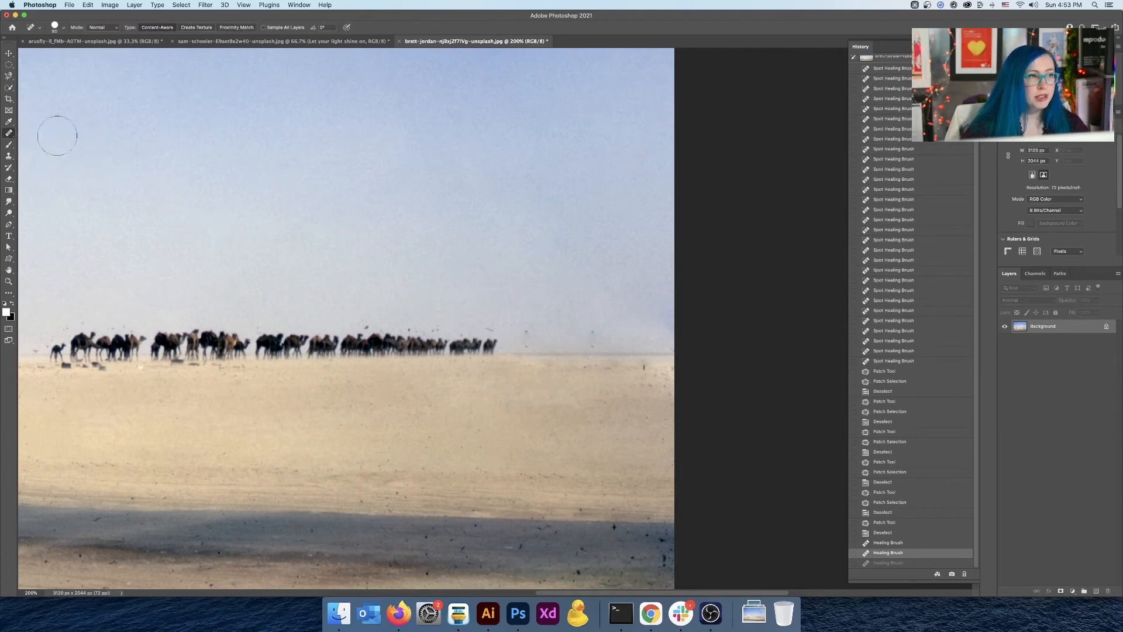
{"action": "key", "text": "bracketleft"}
{"action": "key", "text": "bracketleft"}
{"action": "key", "text": "bracketleft"}
{"action": "key", "text": "bracketleft"}
{"action": "left_click_drag", "start_coordinate": [526, 331], "coordinate": [526, 346]}
{"action": "left_click", "coordinate": [527, 343]}
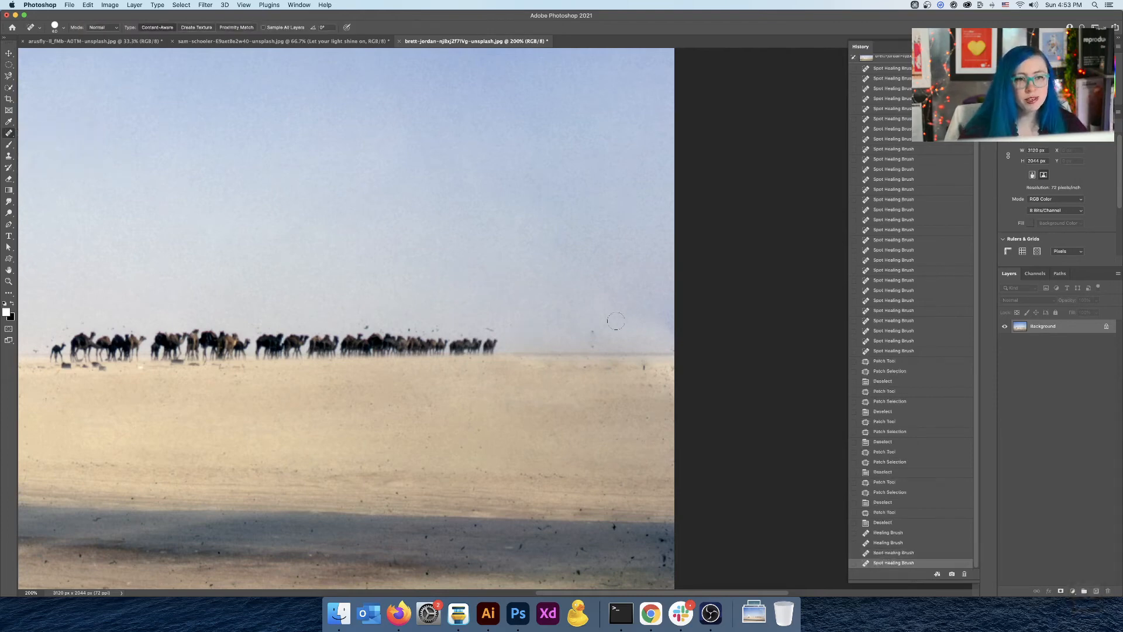
{"action": "left_click", "coordinate": [593, 331]}
{"action": "left_click", "coordinate": [592, 345]}
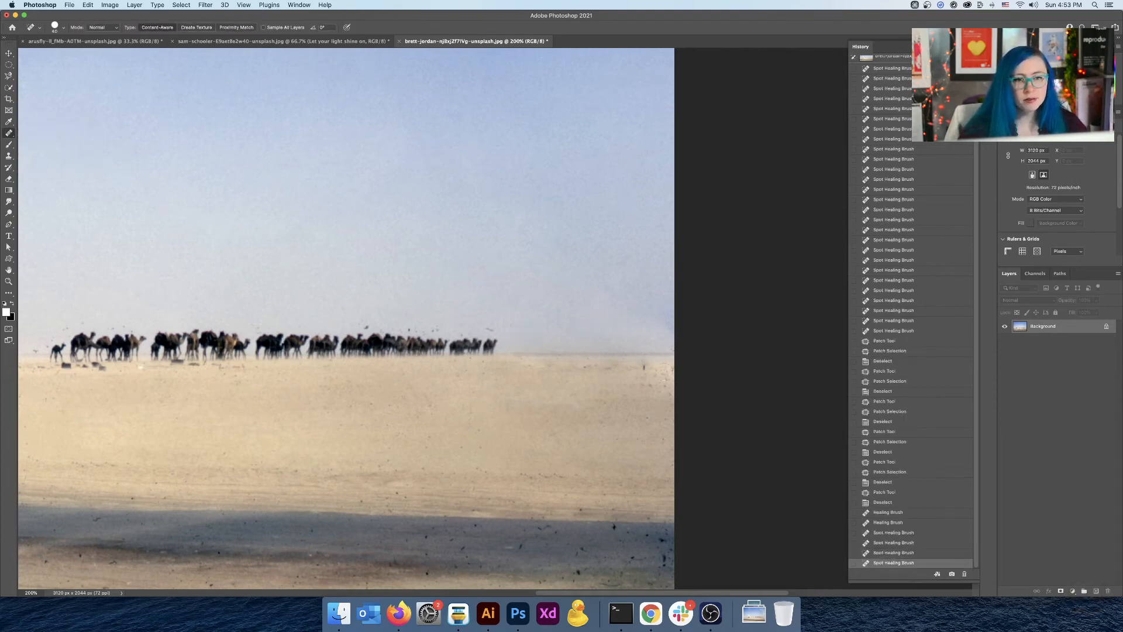
Spot heal the dark specks on the sand just below the horizon near the photo's right edge.
{"action": "left_click", "coordinate": [642, 366]}
{"action": "left_click", "coordinate": [609, 369]}
{"action": "left_click", "coordinate": [581, 365]}
{"action": "left_click", "coordinate": [646, 386]}
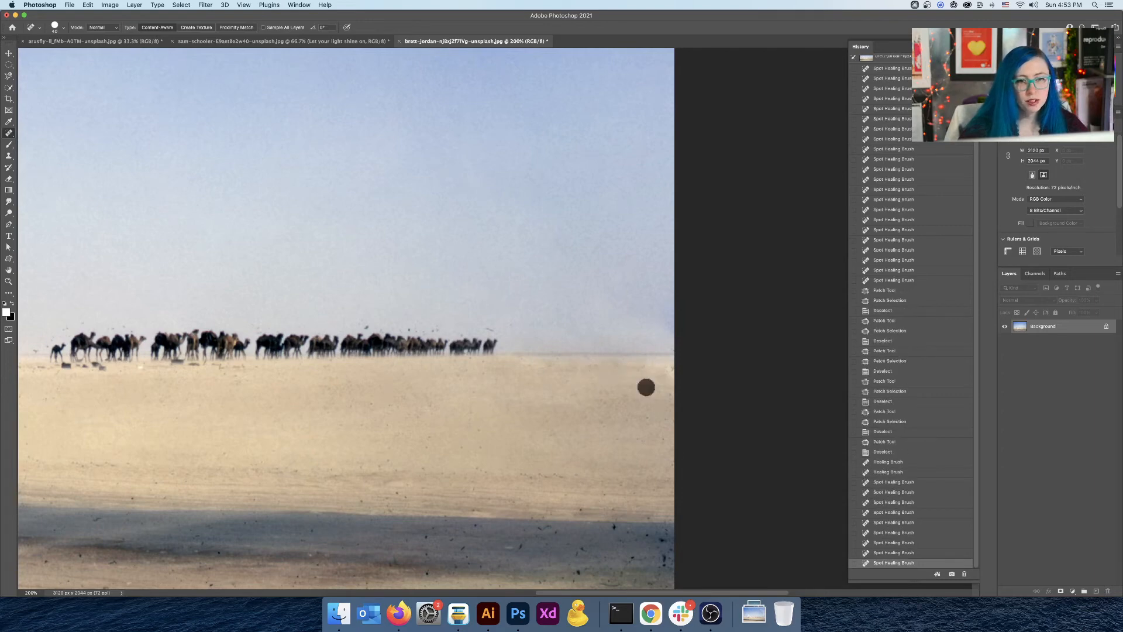
{"action": "left_click", "coordinate": [668, 370]}
Spot heal the dark specks in the sky directly above the right half of the camel herd.
{"action": "key", "text": "space"}
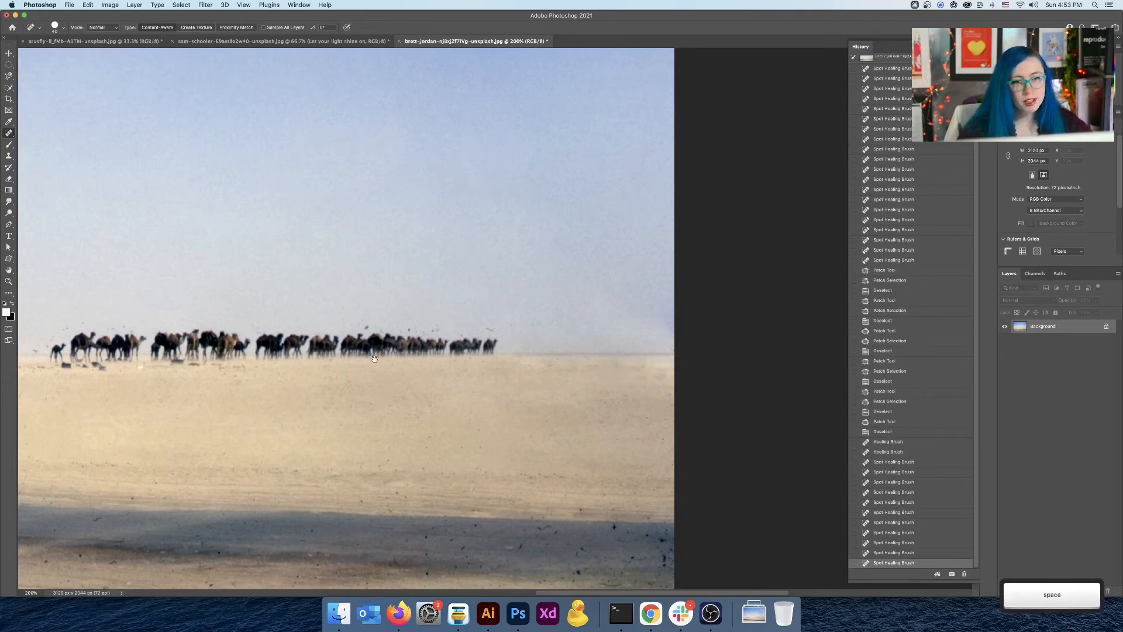
{"action": "left_click_drag", "start_coordinate": [379, 358], "coordinate": [550, 366]}
{"action": "left_click", "coordinate": [662, 331]}
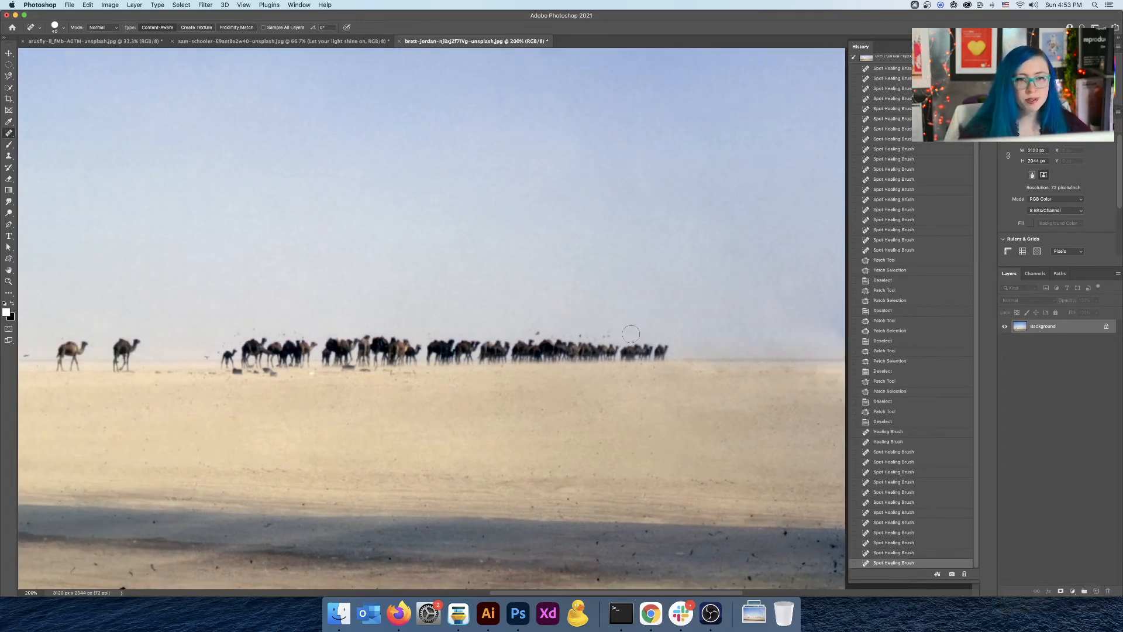
{"action": "left_click", "coordinate": [631, 334]}
{"action": "left_click", "coordinate": [607, 334]}
{"action": "left_click", "coordinate": [582, 331]}
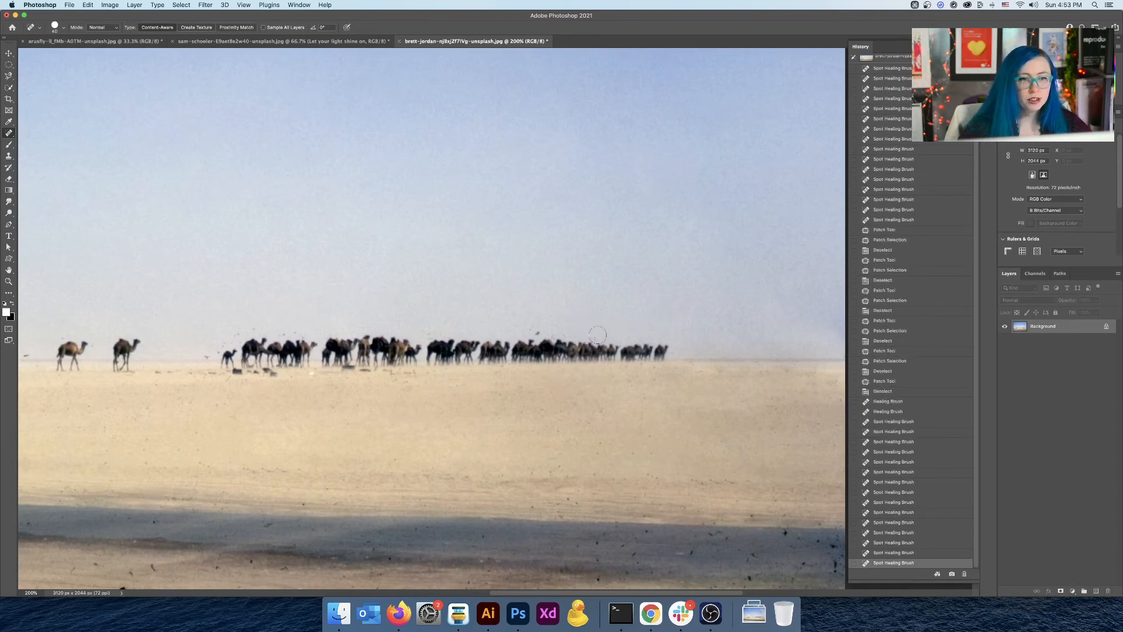
{"action": "left_click", "coordinate": [596, 333]}
{"action": "left_click", "coordinate": [537, 326]}
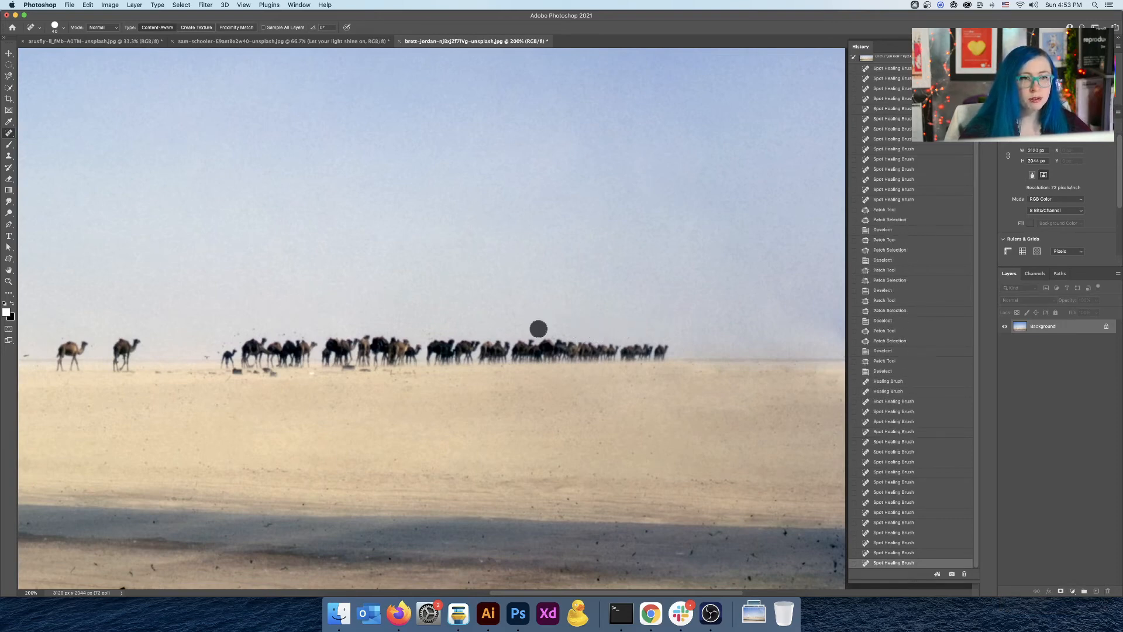
Spot heal the scattered specks in the sky above the herd's left end.
{"action": "key", "text": "space"}
{"action": "left_click_drag", "start_coordinate": [345, 303], "coordinate": [646, 313]}
{"action": "left_click", "coordinate": [596, 333]}
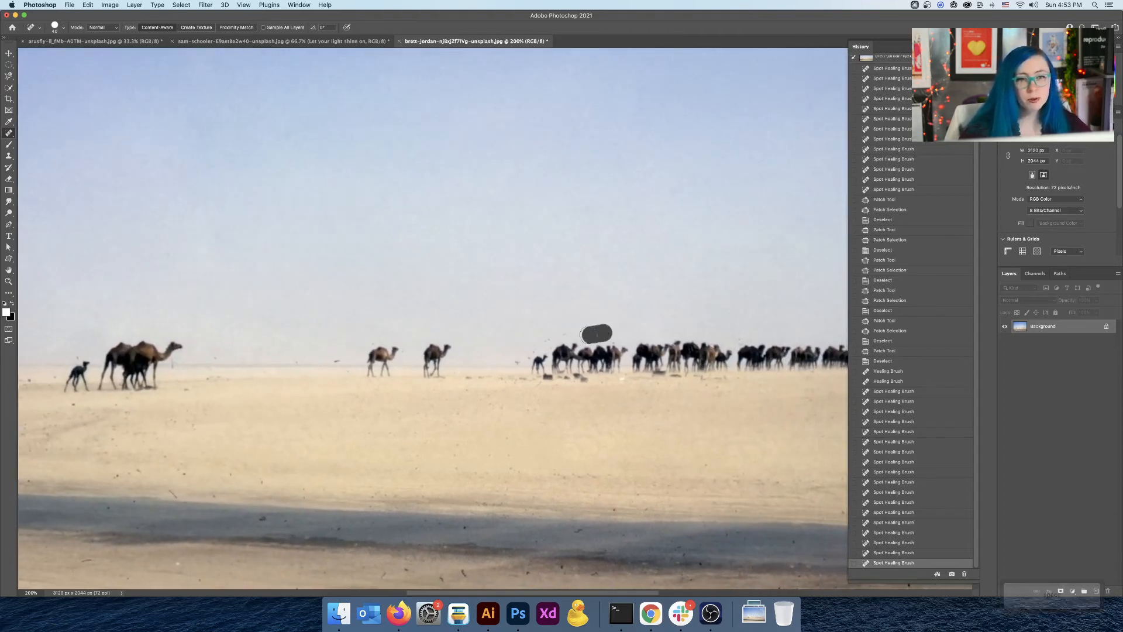
{"action": "left_click", "coordinate": [590, 335]}
{"action": "left_click", "coordinate": [561, 332]}
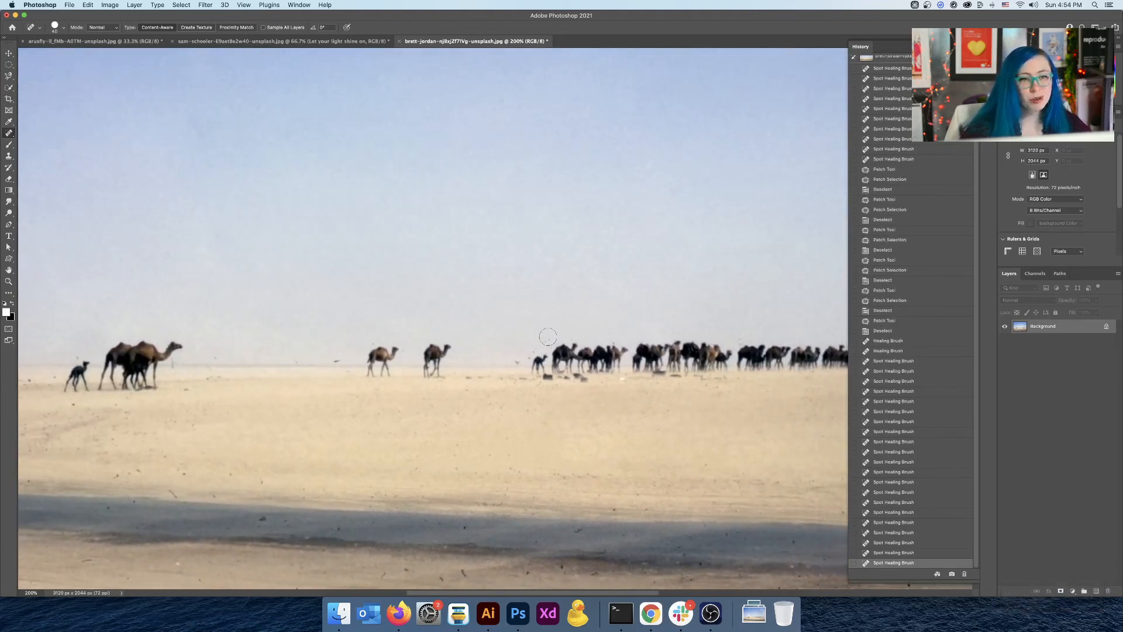
{"action": "left_click", "coordinate": [545, 339]}
{"action": "left_click", "coordinate": [545, 343]}
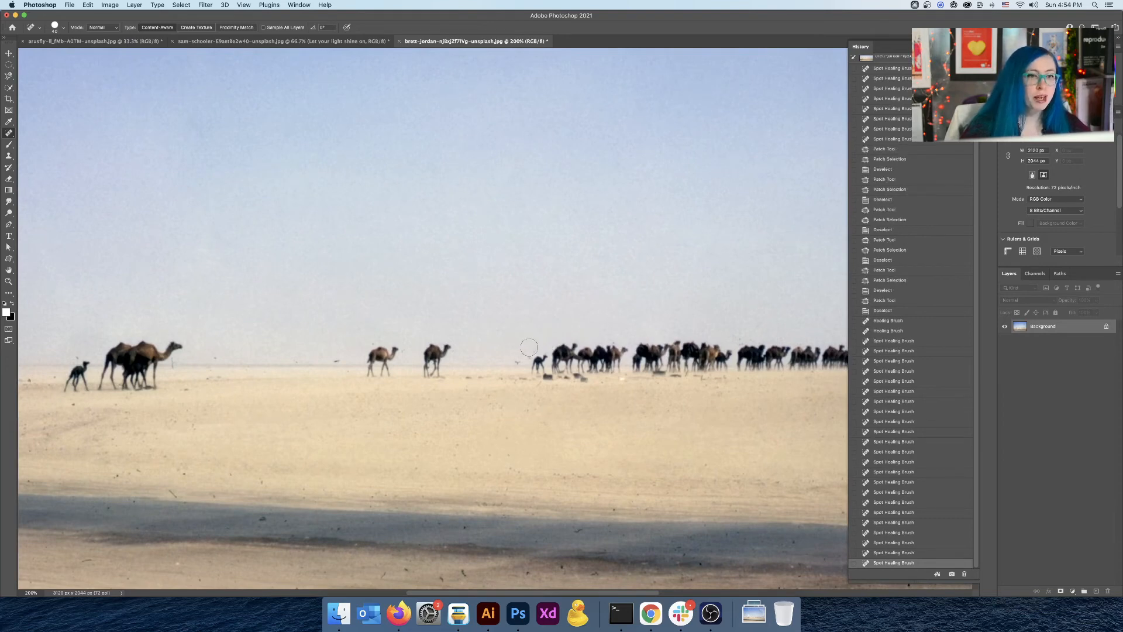
Spot heal the small horizon marks left of the herd's young camel and left of the two lone camels.
{"action": "left_click", "coordinate": [520, 354]}
{"action": "left_click", "coordinate": [514, 355]}
{"action": "key", "text": "space"}
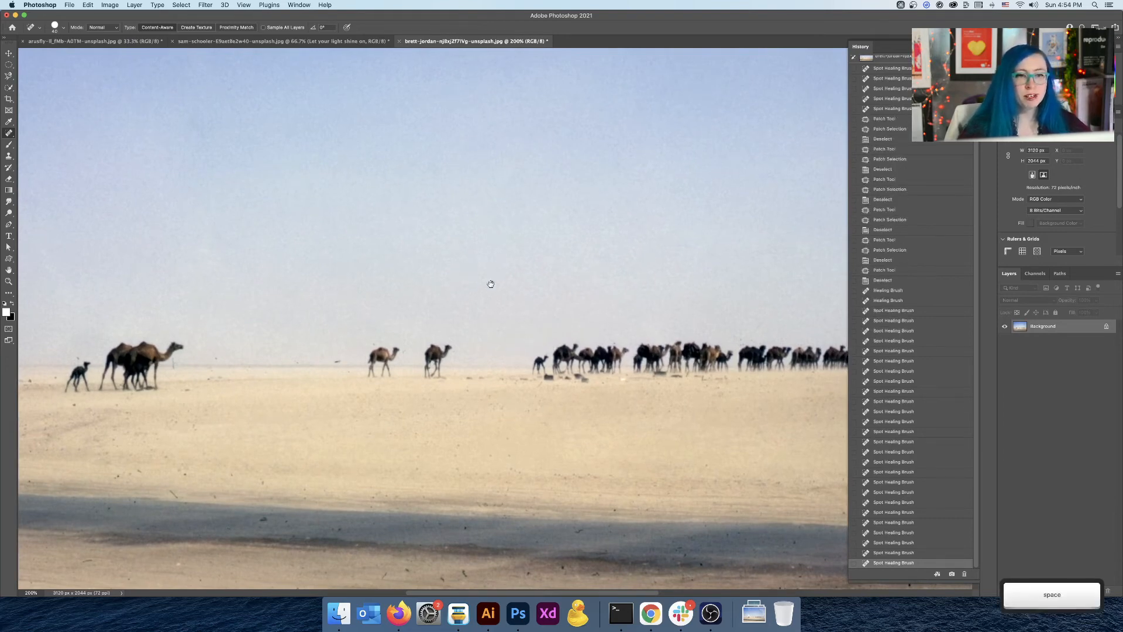
{"action": "left_click_drag", "start_coordinate": [491, 284], "coordinate": [656, 270]}
{"action": "left_click", "coordinate": [546, 348]}
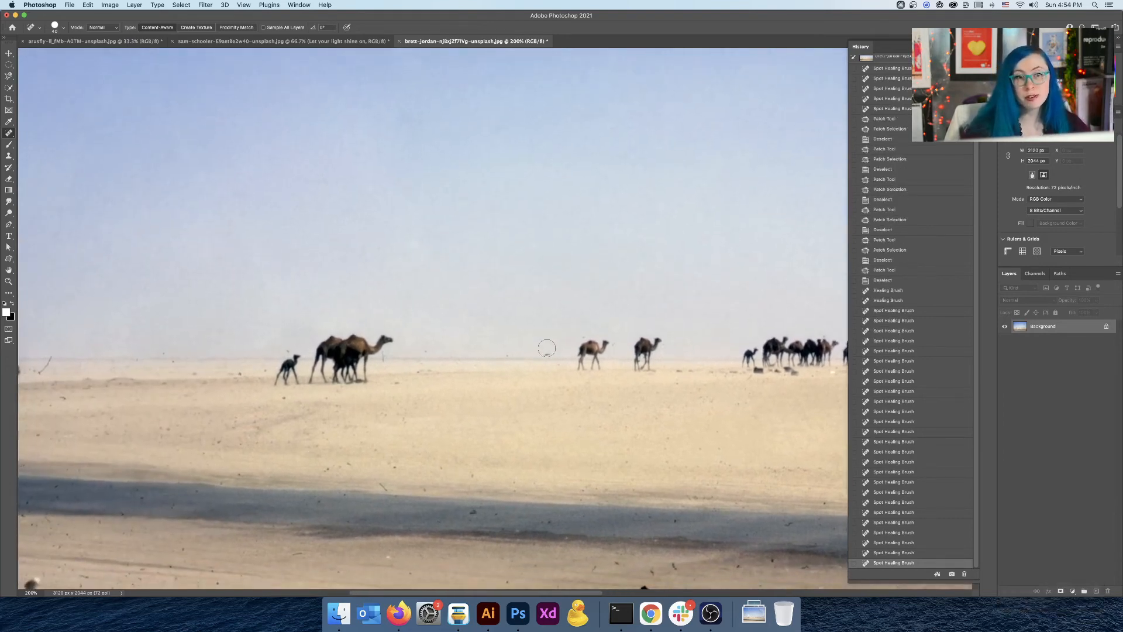
With the Healing Brush, sample clean horizon near the photo's left edge and paint over the diagonal scratch there.
{"action": "key", "text": "space"}
{"action": "left_click_drag", "start_coordinate": [268, 297], "coordinate": [661, 228]}
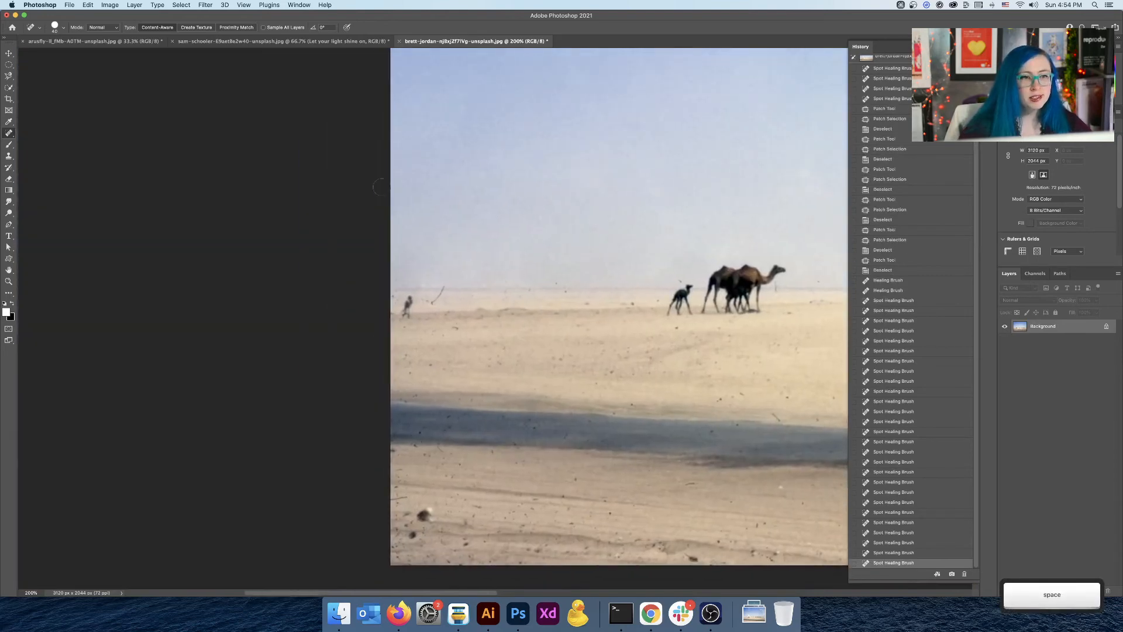
{"action": "left_click", "coordinate": [9, 134]}
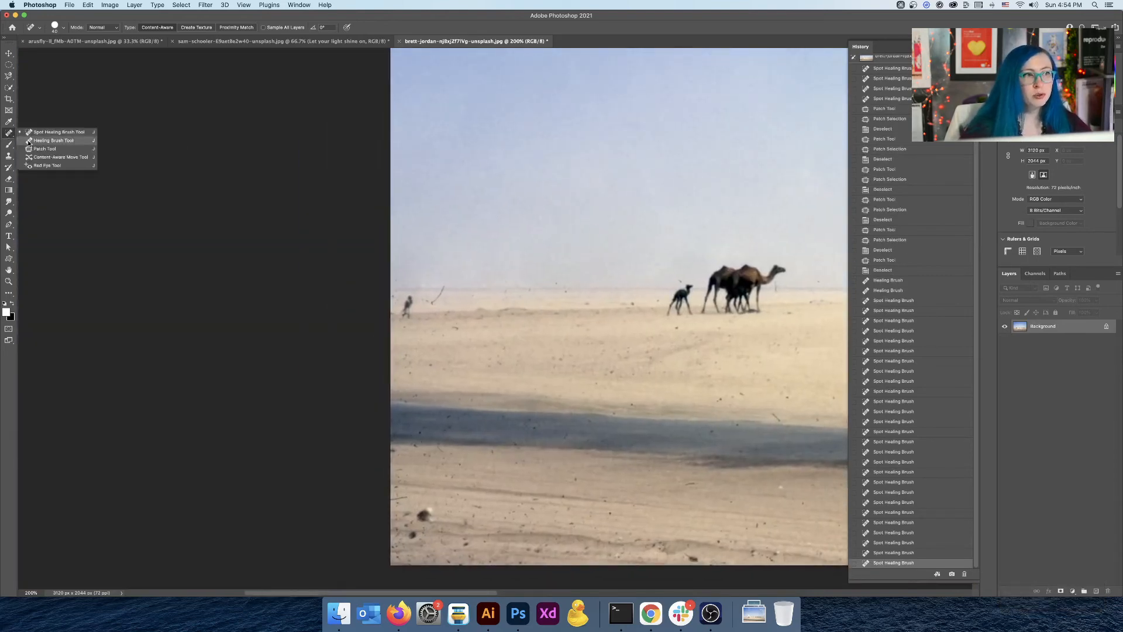
{"action": "left_click", "coordinate": [29, 141]}
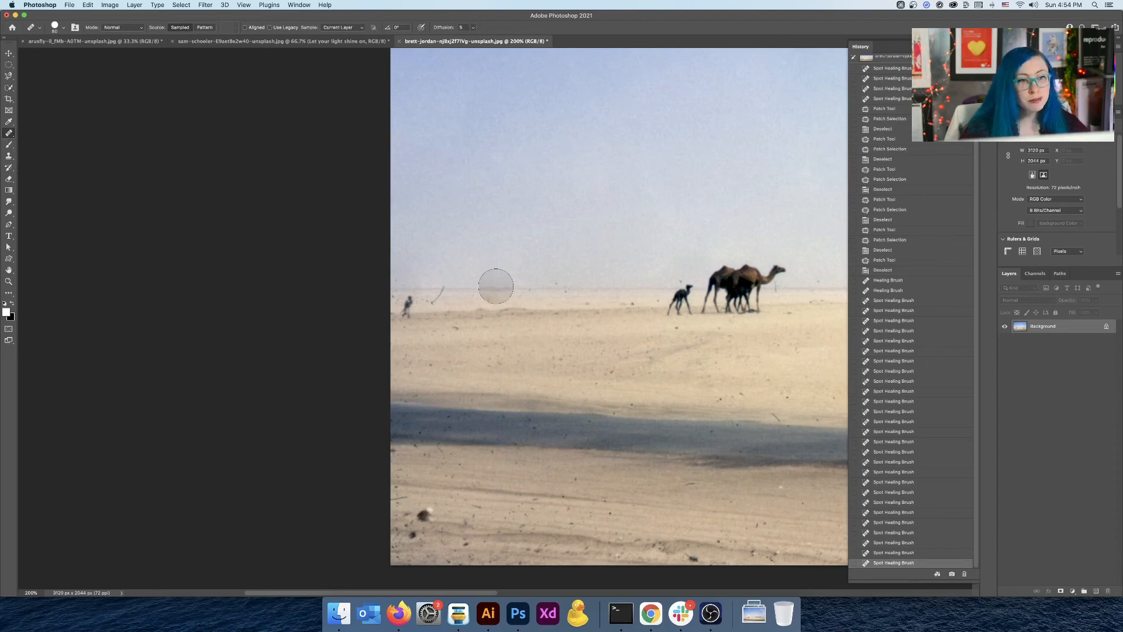
{"action": "left_click", "coordinate": [498, 285], "text": "alt"}
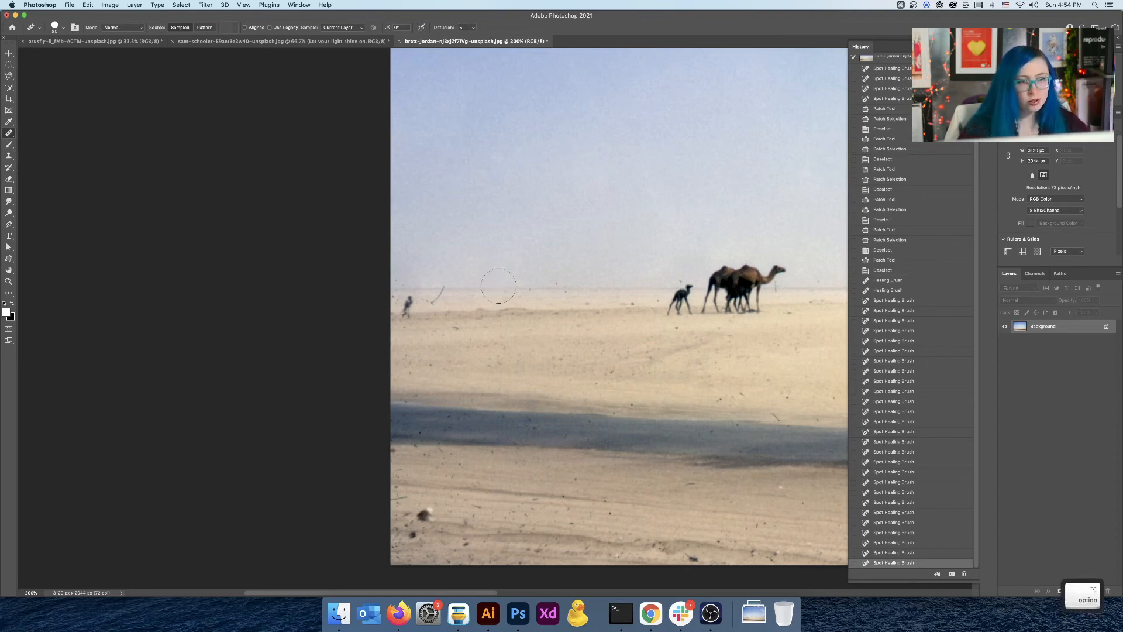
{"action": "left_click", "coordinate": [440, 292]}
Switch back to the Spot Healing Brush for the black spot on the foreground sand.
{"action": "key", "text": "space"}
{"action": "mouse_move", "coordinate": [649, 439]}
{"action": "left_mouse_down"}
{"action": "mouse_move", "coordinate": [501, 271]}
{"action": "mouse_move", "coordinate": [504, 224]}
{"action": "mouse_move", "coordinate": [366, 268]}
{"action": "mouse_move", "coordinate": [233, 233]}
{"action": "left_mouse_up"}
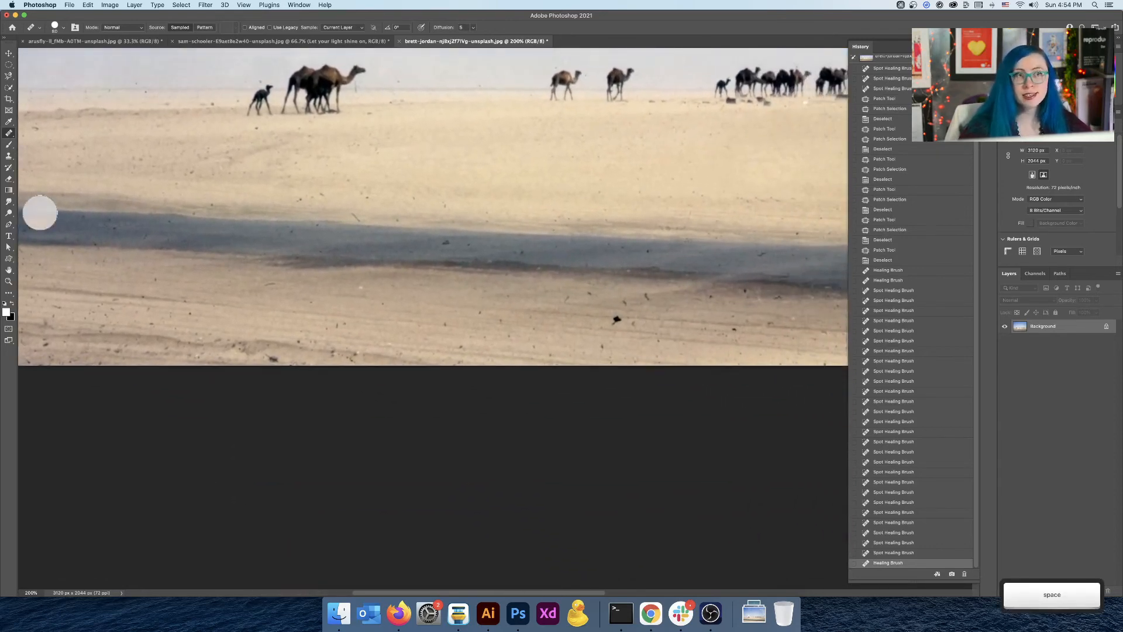
{"action": "left_click", "coordinate": [9, 133]}
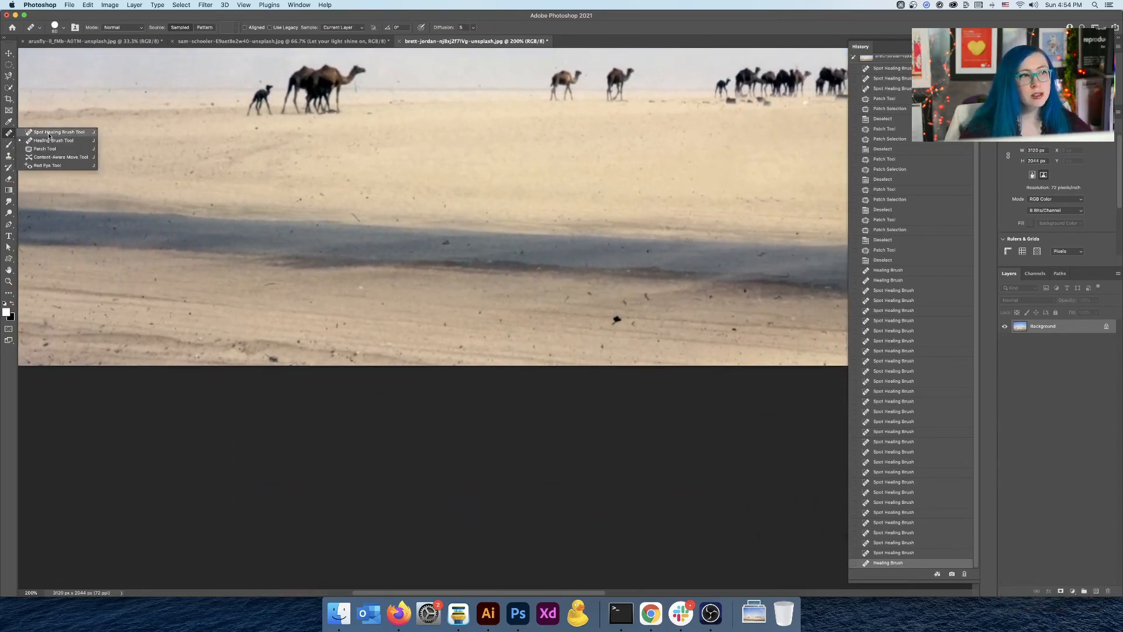
{"action": "left_click", "coordinate": [49, 133]}
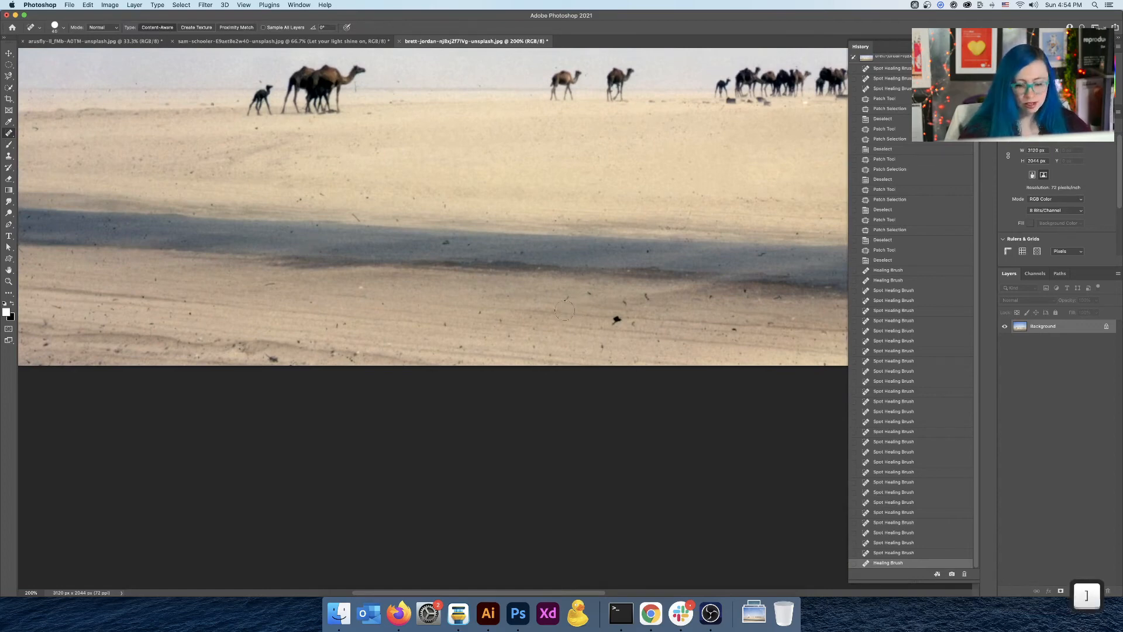
{"action": "left_click", "coordinate": [617, 319], "text": "alt"}
{"action": "left_click", "coordinate": [624, 206]}
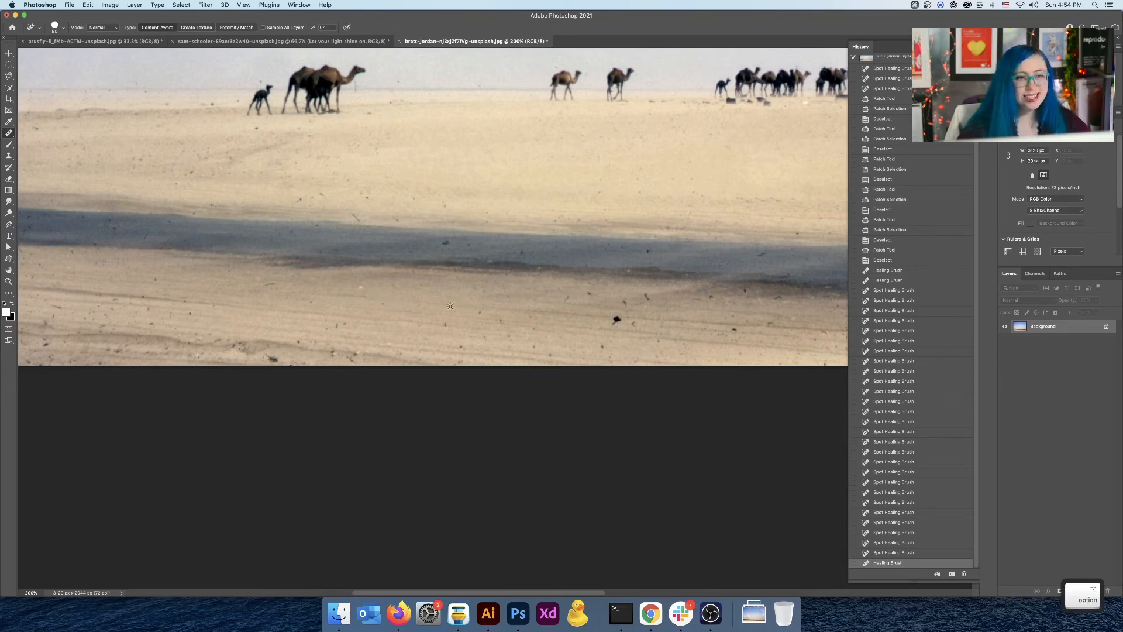
{"action": "left_click", "coordinate": [471, 311], "text": "alt"}
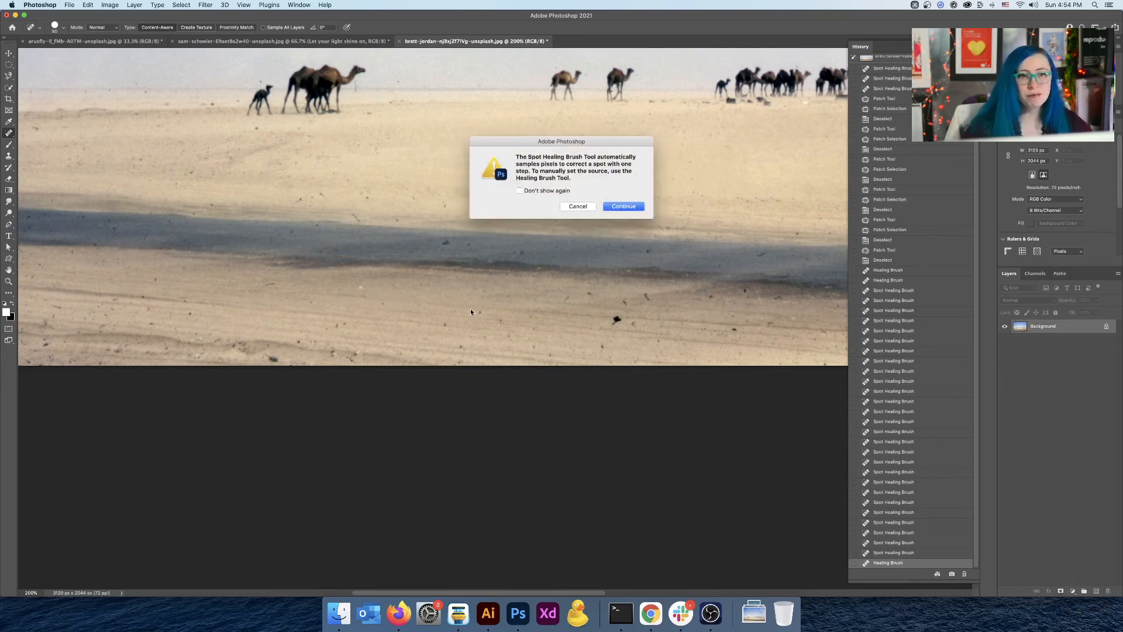
{"action": "left_click", "coordinate": [578, 207]}
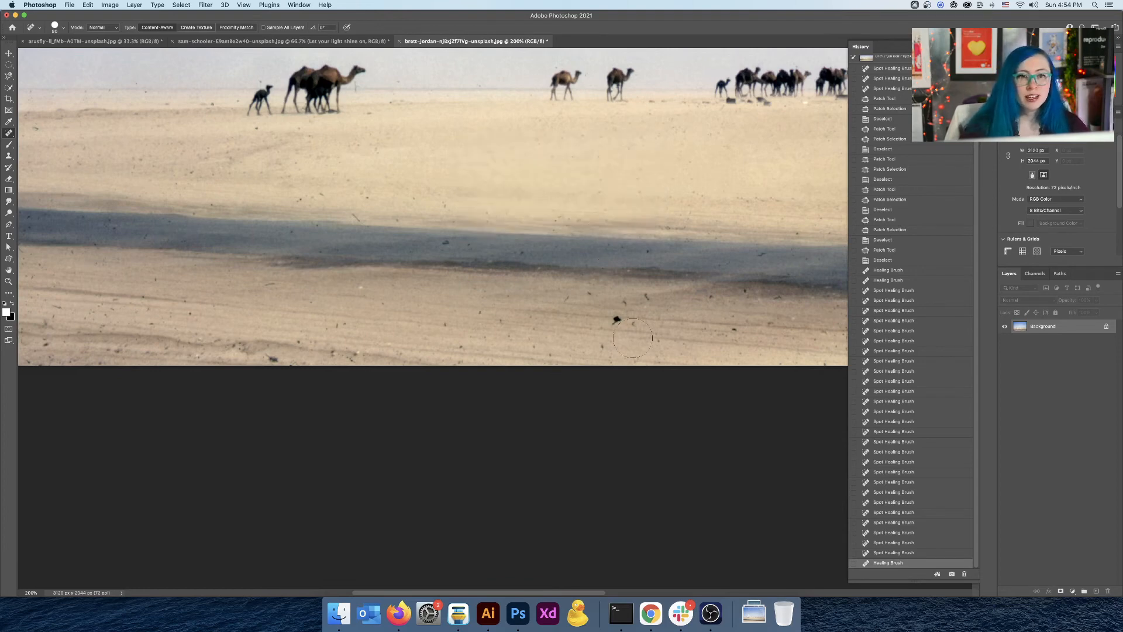
With a smaller Spot Healing Brush, remove the large black spot and the small dark specks around it on the foreground sand.
{"action": "key", "text": "bracketleft"}
{"action": "left_click", "coordinate": [619, 320]}
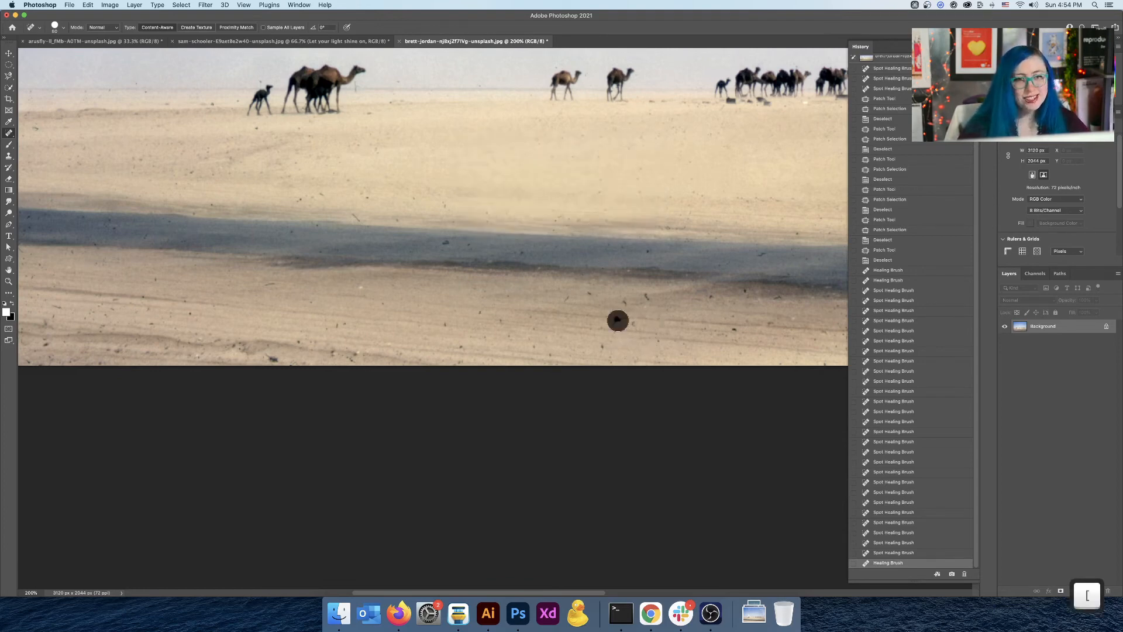
{"action": "left_click", "coordinate": [642, 294]}
{"action": "left_click", "coordinate": [625, 300]}
{"action": "left_click", "coordinate": [589, 293]}
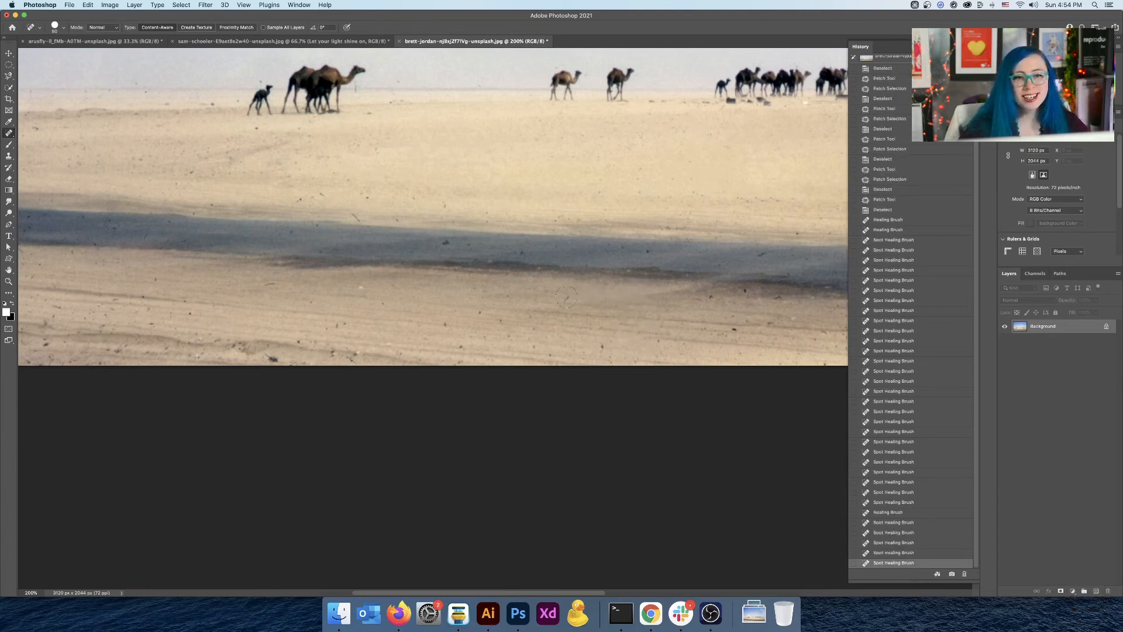
{"action": "left_click", "coordinate": [566, 298]}
{"action": "left_click", "coordinate": [600, 350]}
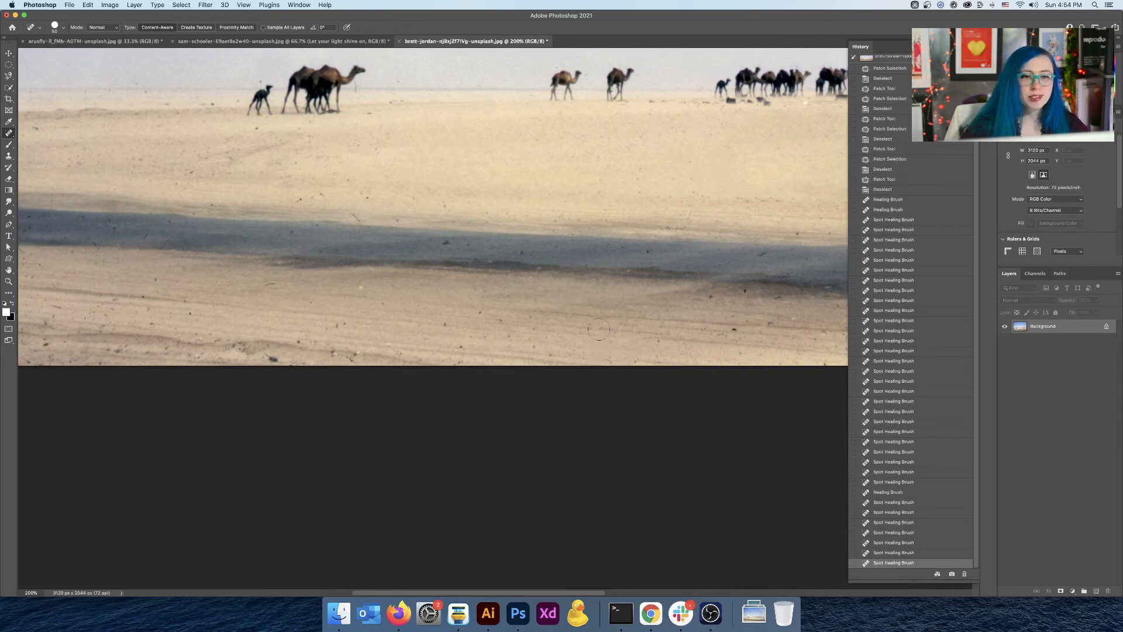
{"action": "left_click", "coordinate": [480, 315]}
{"action": "left_click", "coordinate": [497, 326]}
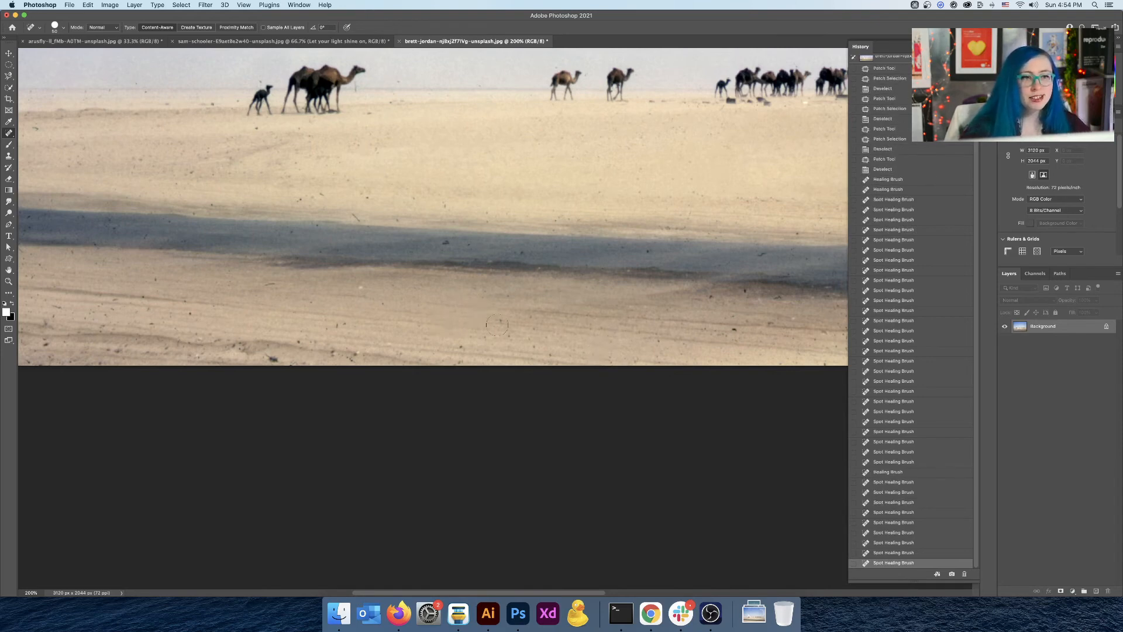
{"action": "left_click", "coordinate": [501, 320]}
{"action": "left_click", "coordinate": [508, 336]}
Spot heal the dark specks on the foreground sand below the shadow band, working toward the photo's right side.
{"action": "key", "text": "space"}
{"action": "left_click_drag", "start_coordinate": [743, 324], "coordinate": [501, 335]}
{"action": "left_click", "coordinate": [488, 343]}
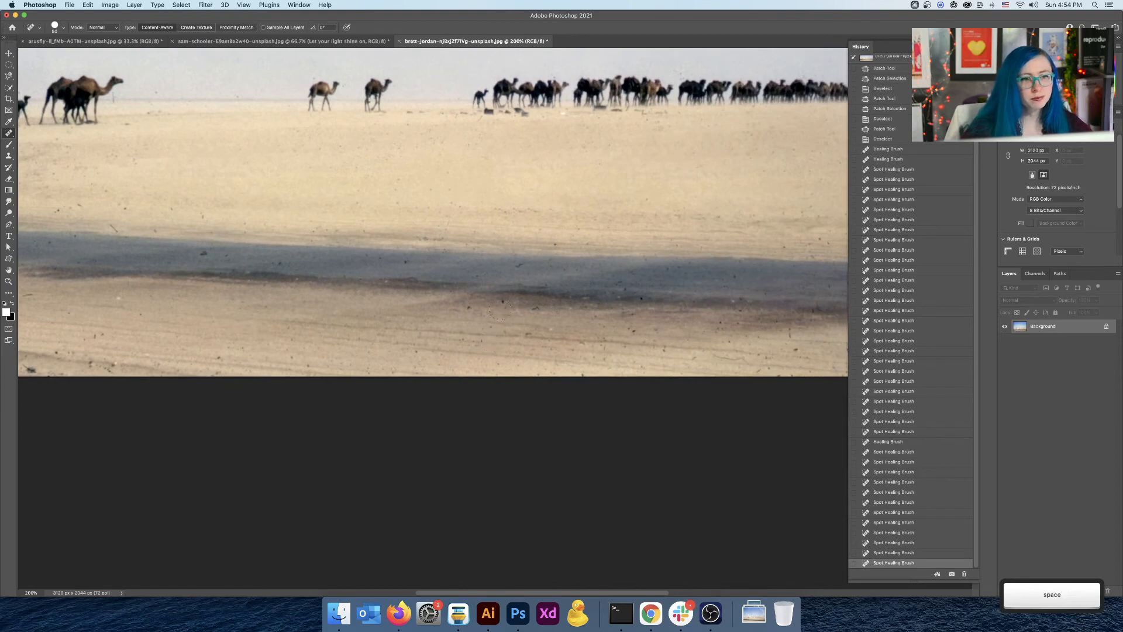
{"action": "left_click", "coordinate": [470, 301]}
{"action": "left_click", "coordinate": [500, 311]}
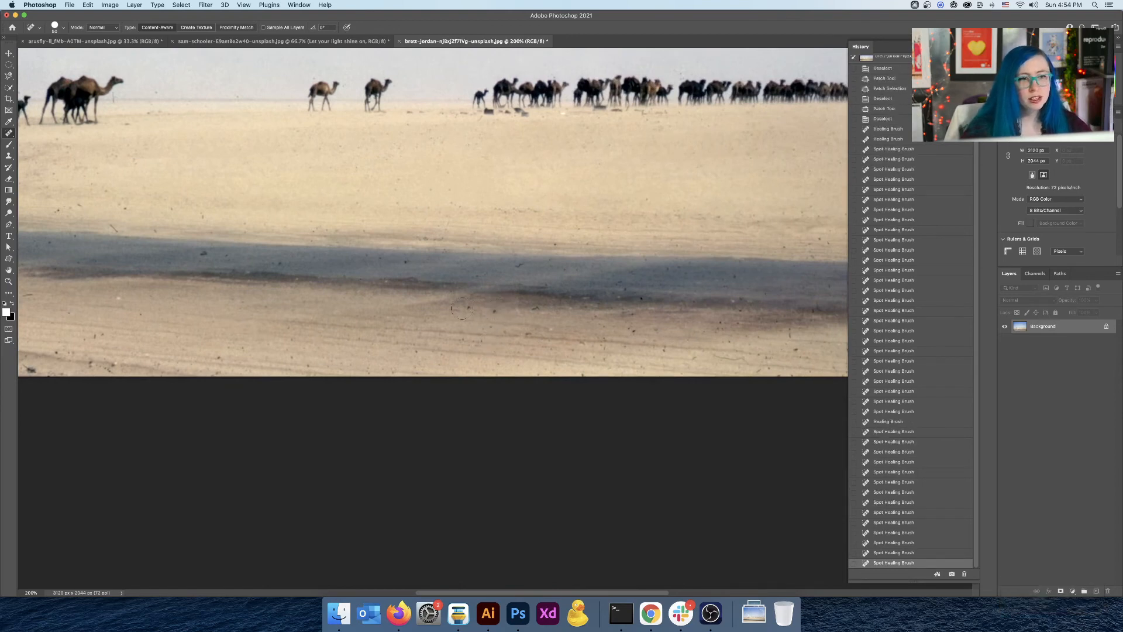
{"action": "left_click", "coordinate": [493, 310]}
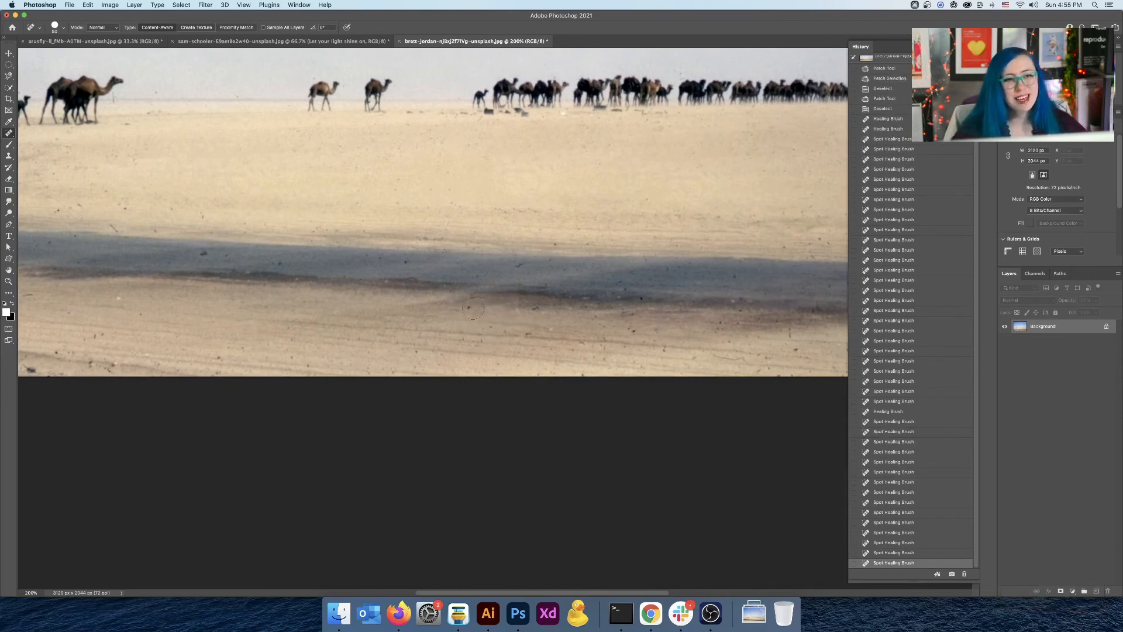
{"action": "left_click", "coordinate": [471, 308]}
{"action": "left_click", "coordinate": [535, 308]}
{"action": "left_click", "coordinate": [529, 333]}
{"action": "left_click_drag", "start_coordinate": [631, 328], "coordinate": [385, 310]}
{"action": "left_click", "coordinate": [602, 332]}
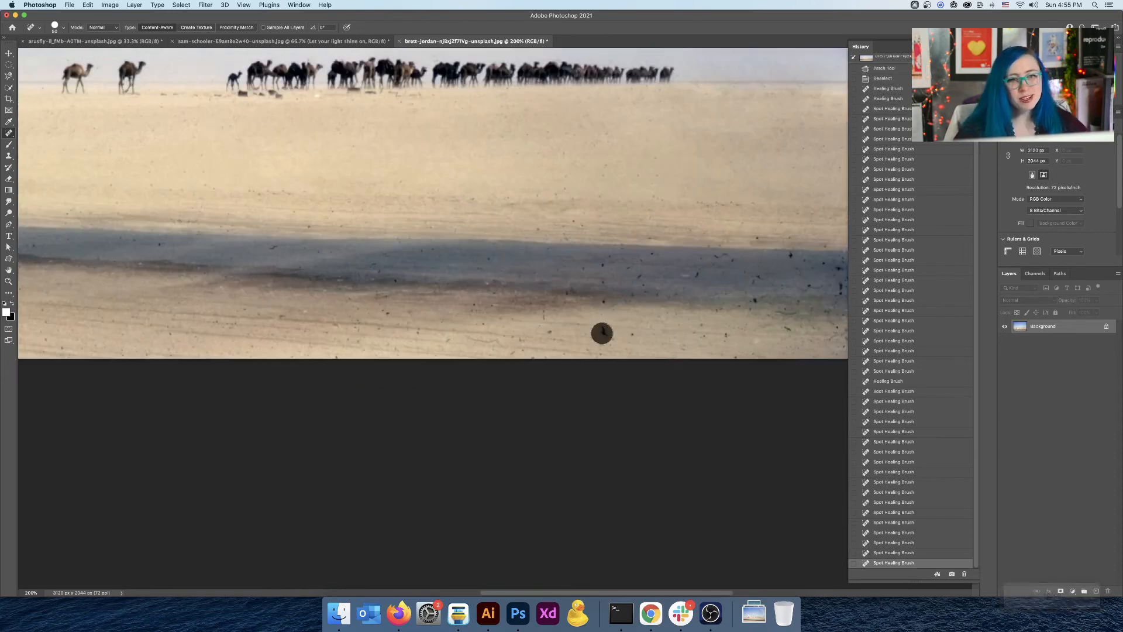
Spot heal the dark specks in the shadow band and just beneath it near the photo's right edge.
{"action": "key", "text": "space"}
{"action": "left_click_drag", "start_coordinate": [626, 335], "coordinate": [362, 365]}
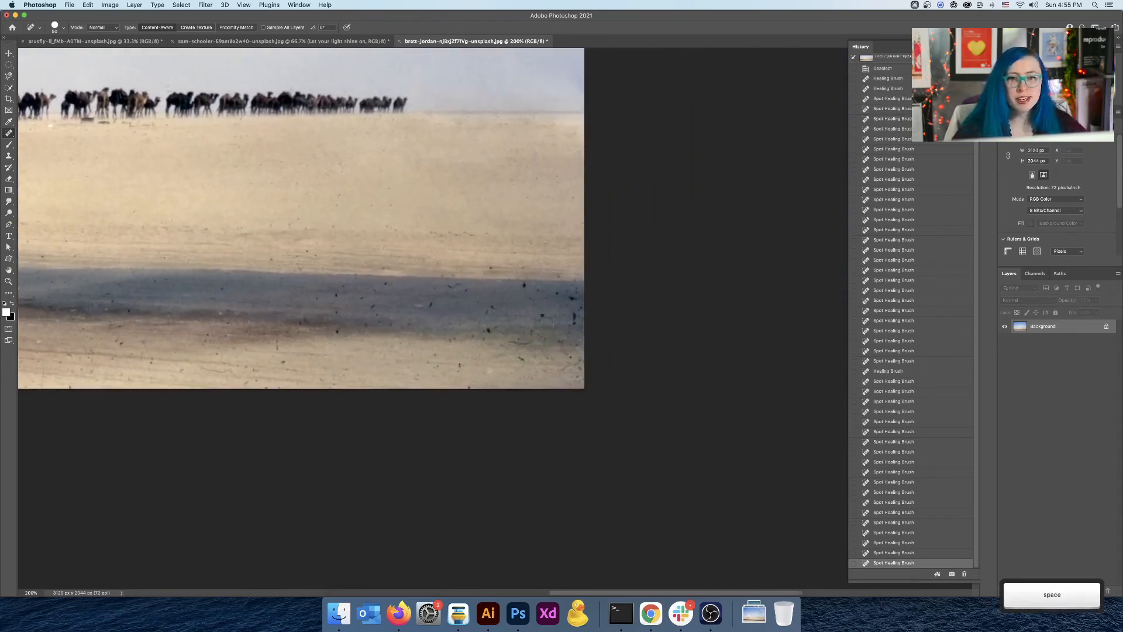
{"action": "left_click", "coordinate": [572, 300]}
{"action": "left_click", "coordinate": [560, 308]}
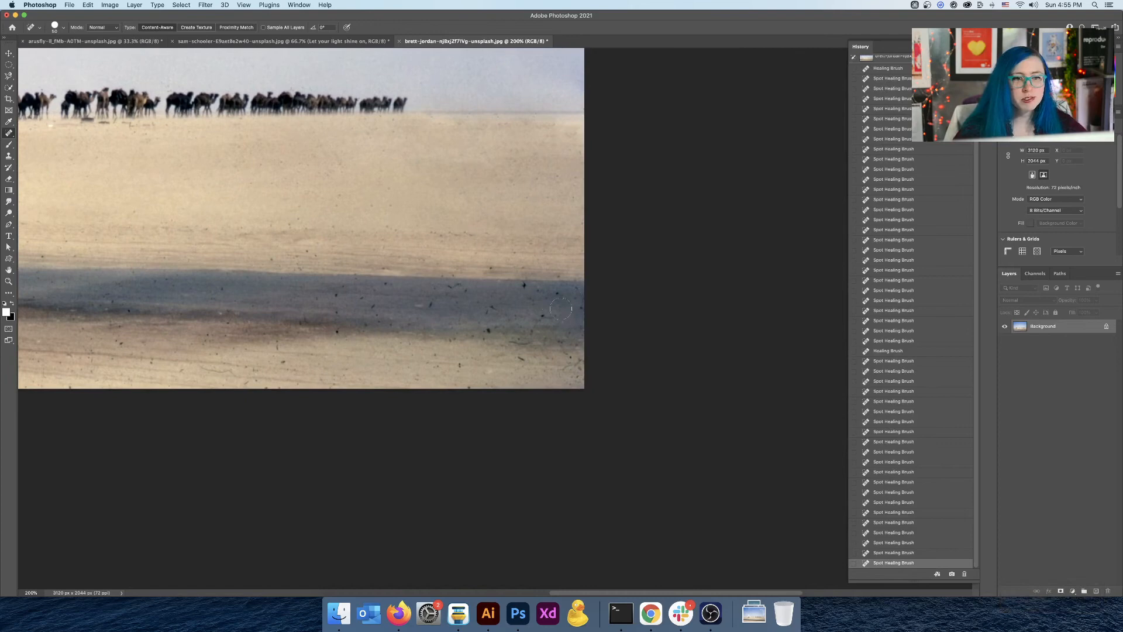
{"action": "left_click", "coordinate": [521, 291]}
{"action": "left_click", "coordinate": [490, 308]}
{"action": "left_click", "coordinate": [452, 289]}
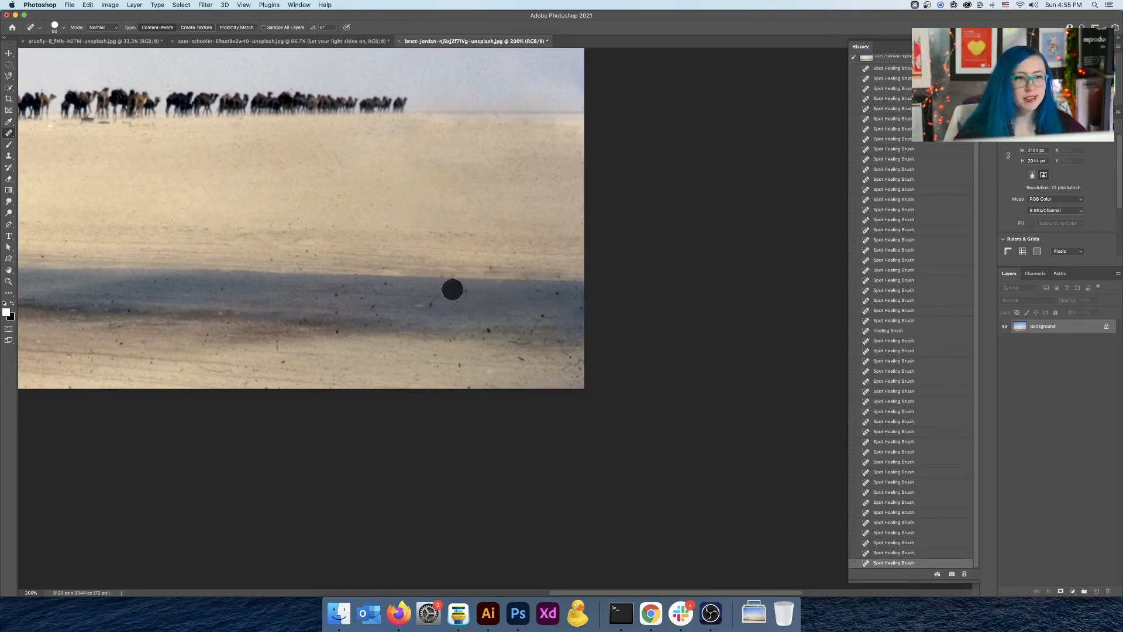
{"action": "left_click", "coordinate": [488, 328]}
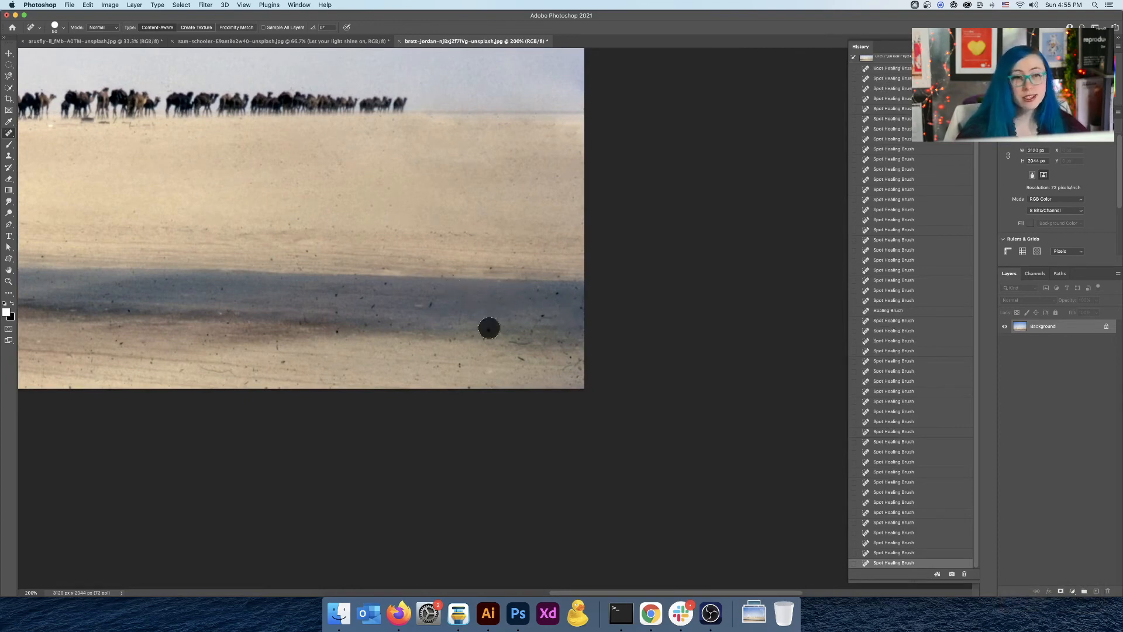
Spot heal the dark specks in the middle of the shadow band, working toward the photo's left half.
{"action": "key", "text": "space"}
{"action": "left_click_drag", "start_coordinate": [479, 340], "coordinate": [773, 376]}
{"action": "left_click", "coordinate": [622, 329]}
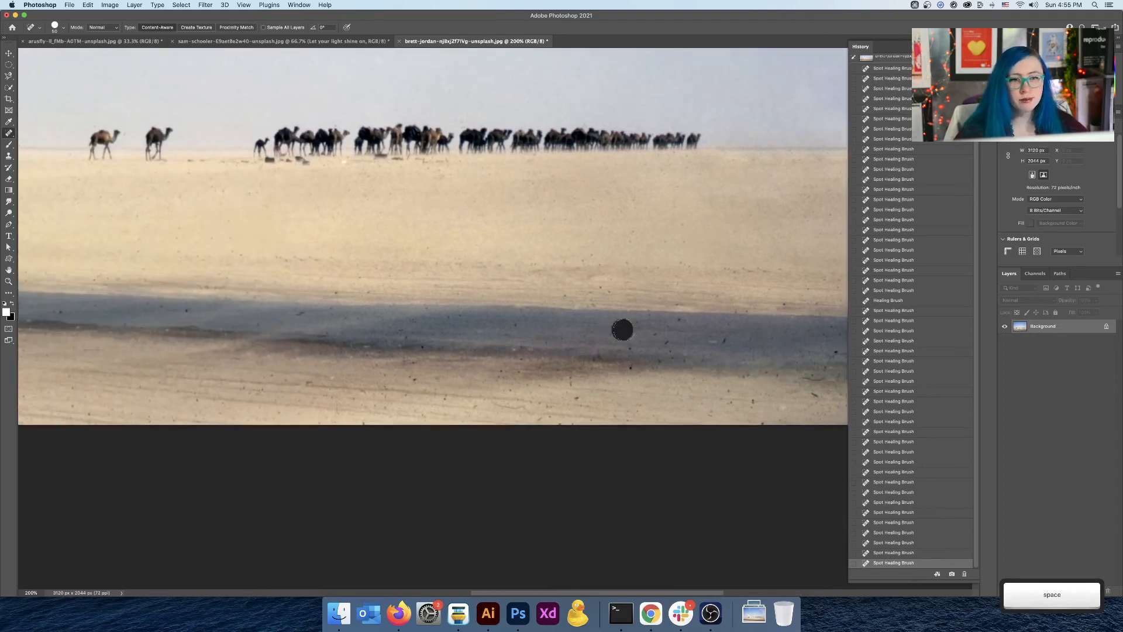
{"action": "left_click", "coordinate": [680, 322]}
{"action": "left_click", "coordinate": [666, 343]}
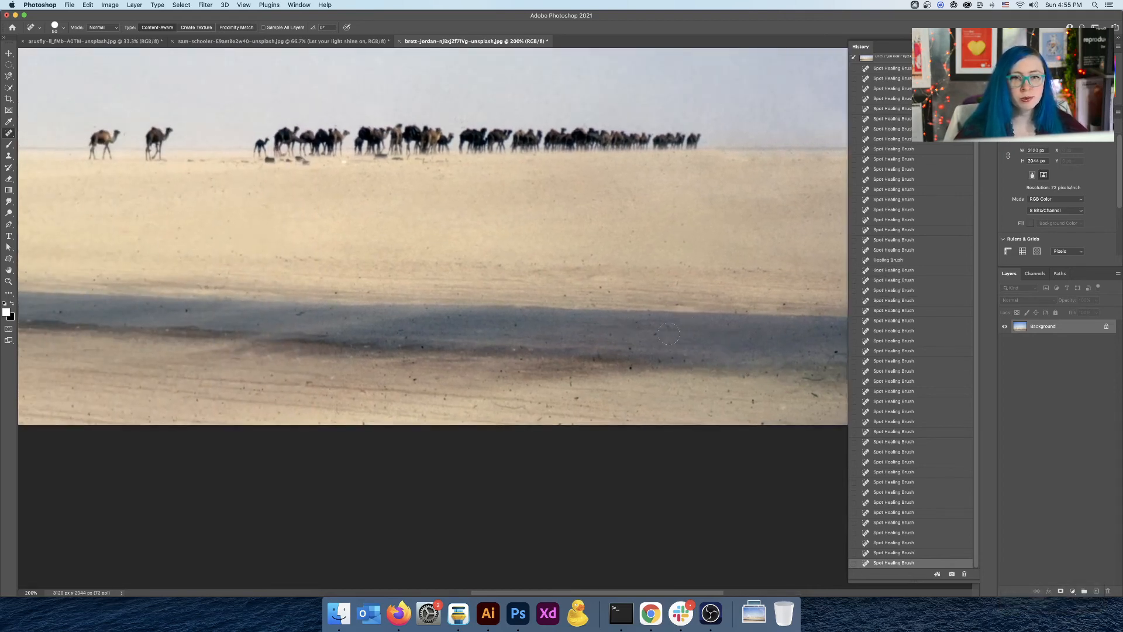
{"action": "left_click", "coordinate": [659, 331]}
{"action": "left_click", "coordinate": [659, 357]}
{"action": "key", "text": "space"}
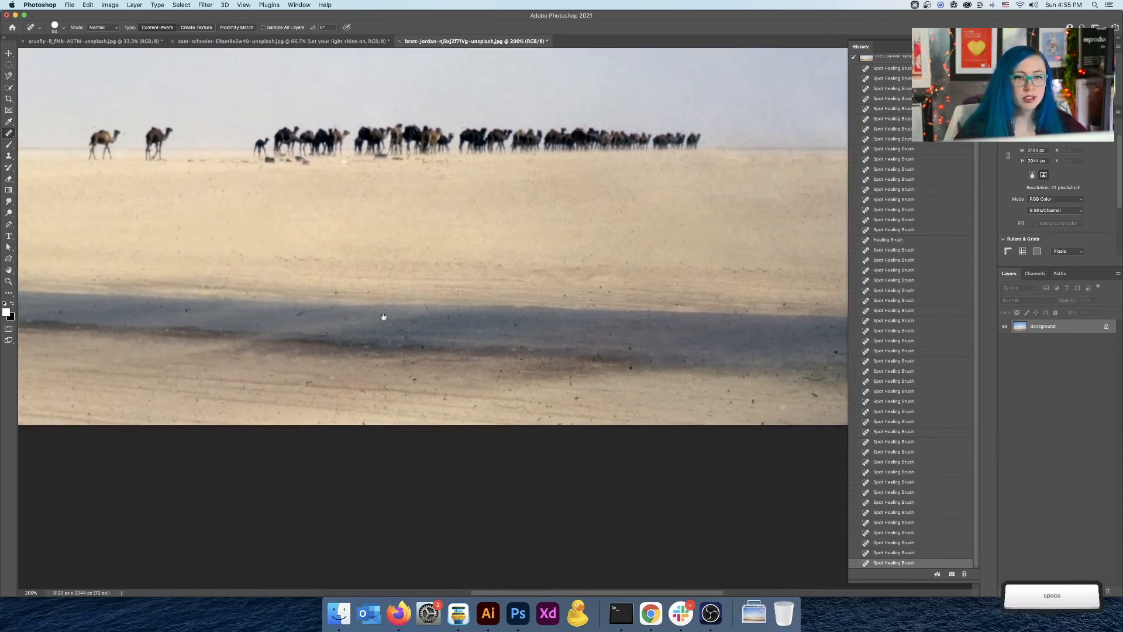
{"action": "left_click_drag", "start_coordinate": [383, 316], "coordinate": [784, 333]}
{"action": "left_click", "coordinate": [676, 322]}
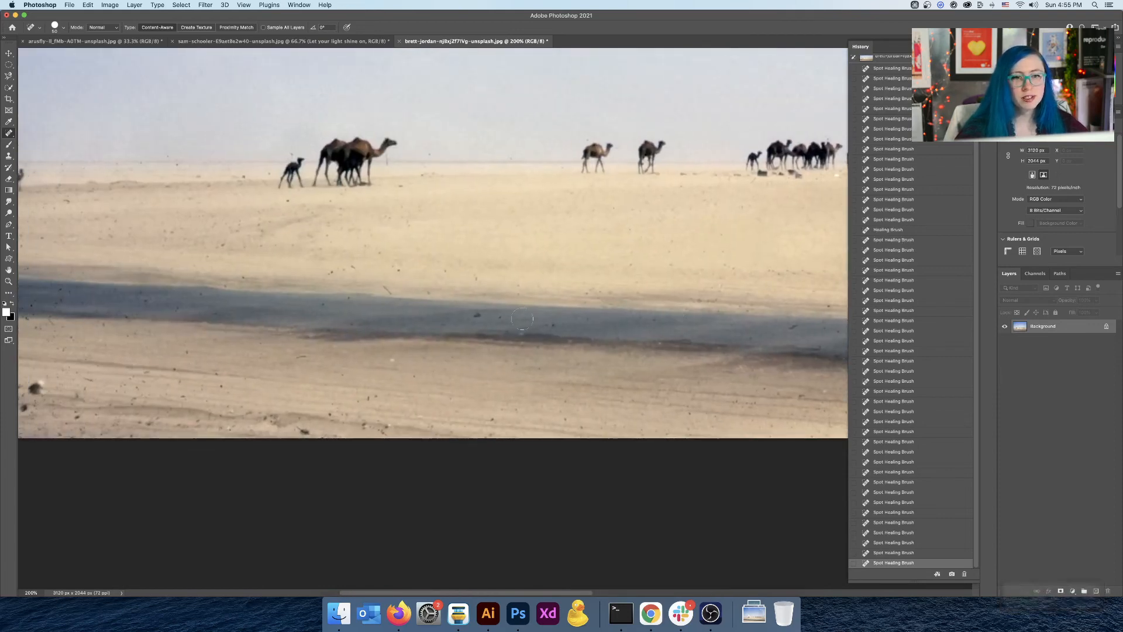
{"action": "left_click", "coordinate": [497, 317]}
With a larger Spot Healing Brush, remove the big dark stones and nearby speck from the sand in the photo's lower-left corner.
{"action": "key", "text": "space"}
{"action": "left_click_drag", "start_coordinate": [526, 374], "coordinate": [806, 355]}
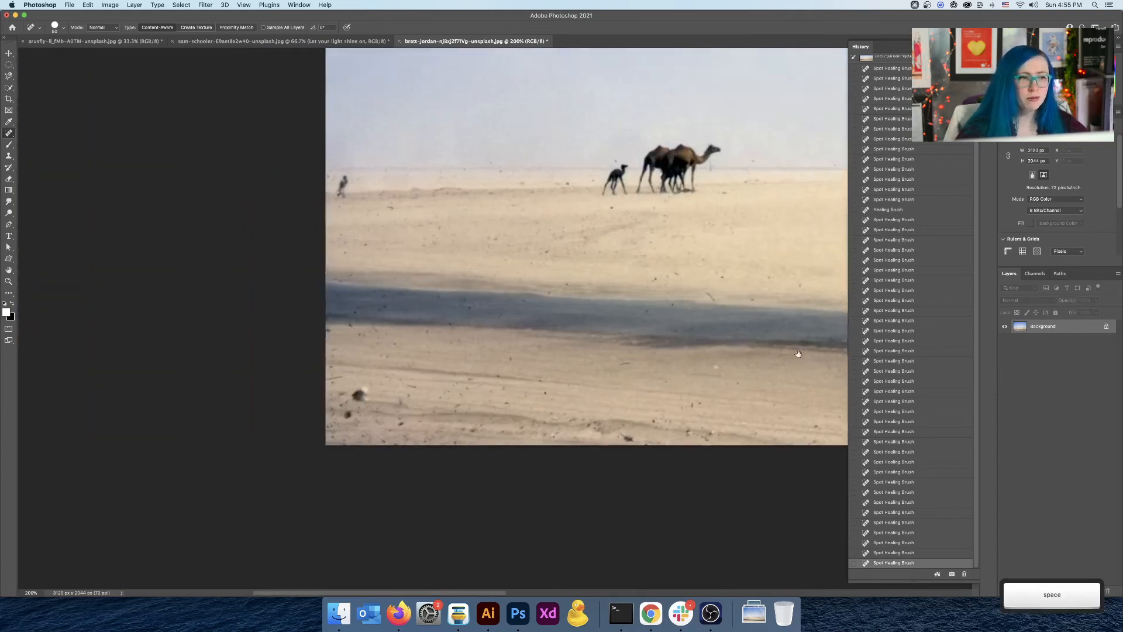
{"action": "key", "text": "bracketright"}
{"action": "key", "text": "bracketright"}
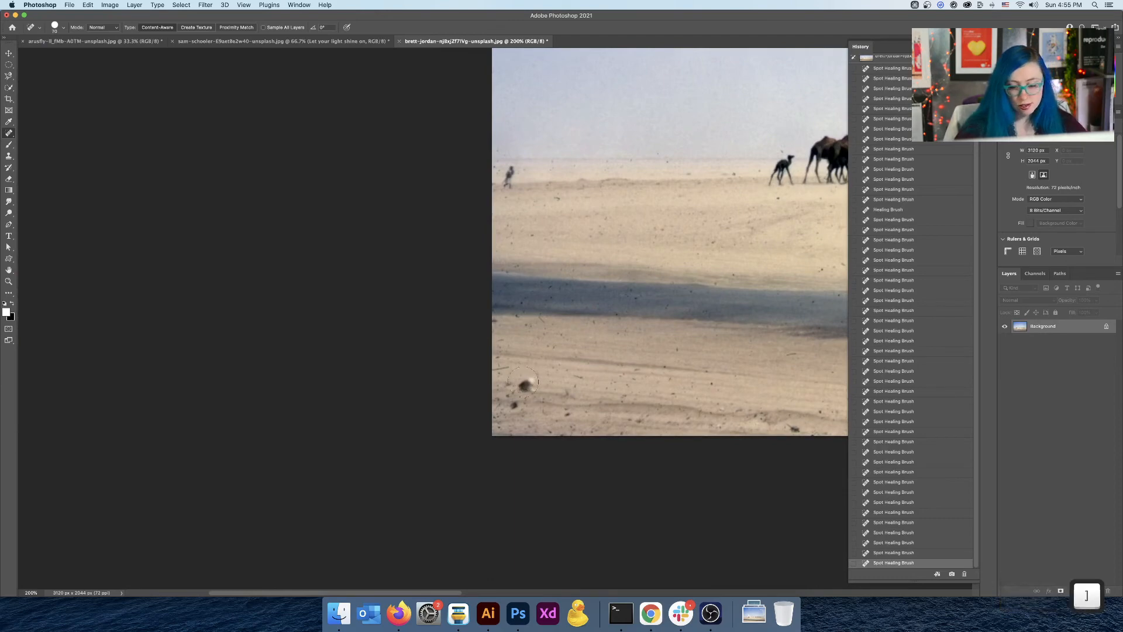
{"action": "left_click", "coordinate": [529, 385]}
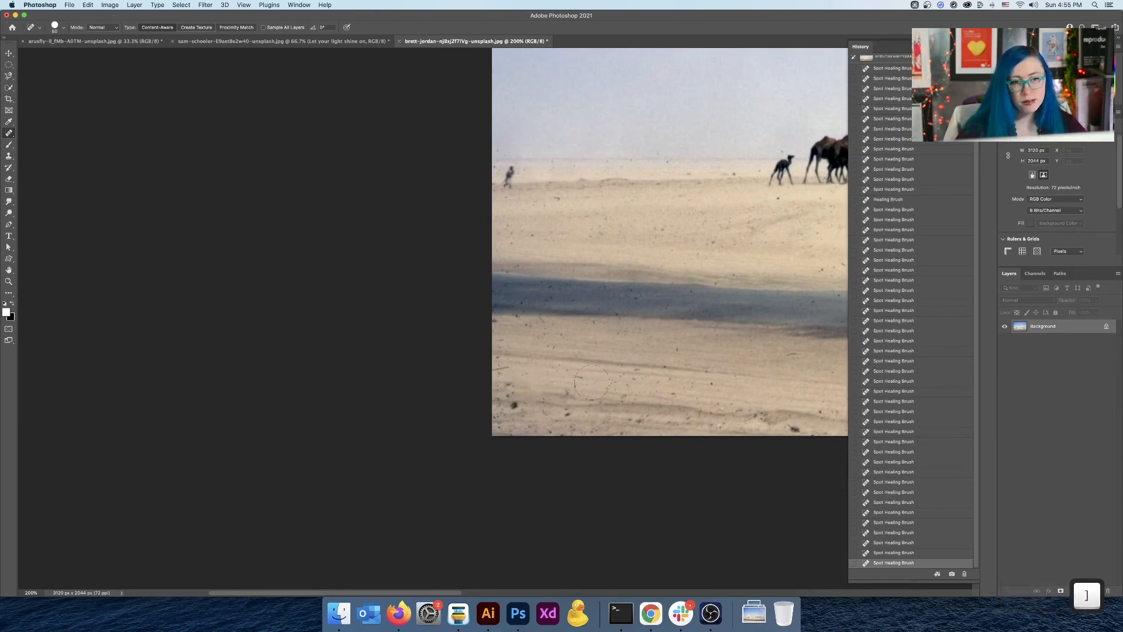
{"action": "left_click", "coordinate": [515, 406]}
{"action": "left_click", "coordinate": [565, 410]}
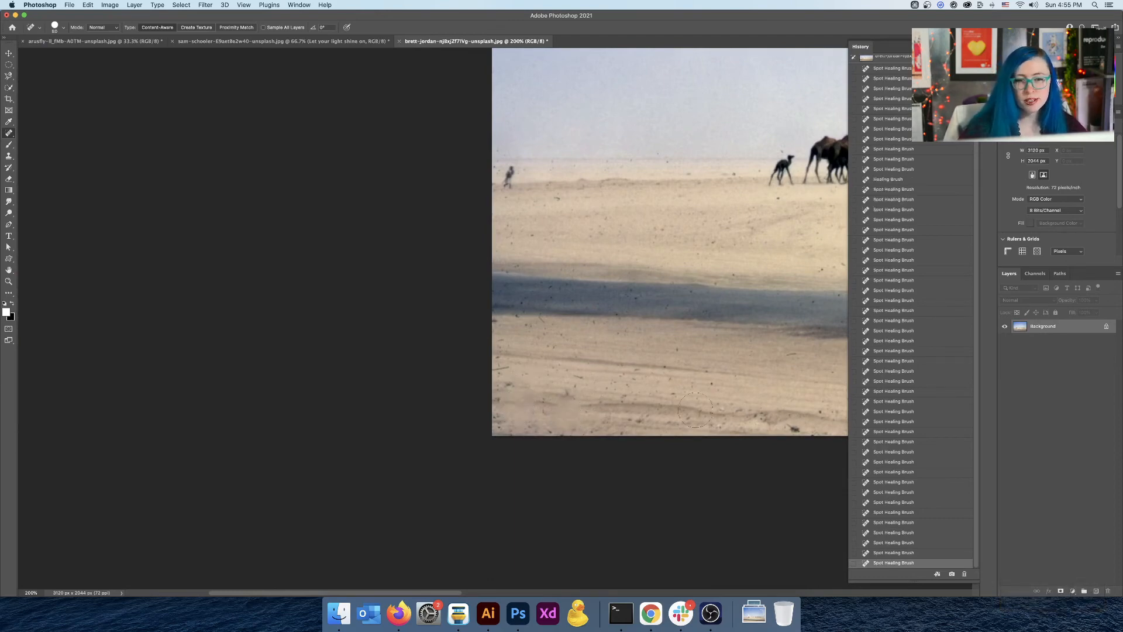
Try to spot heal the dark clump near the sand's bottom edge with the large brush, and undo the stroke.
{"action": "left_click_drag", "start_coordinate": [733, 411], "coordinate": [506, 376]}
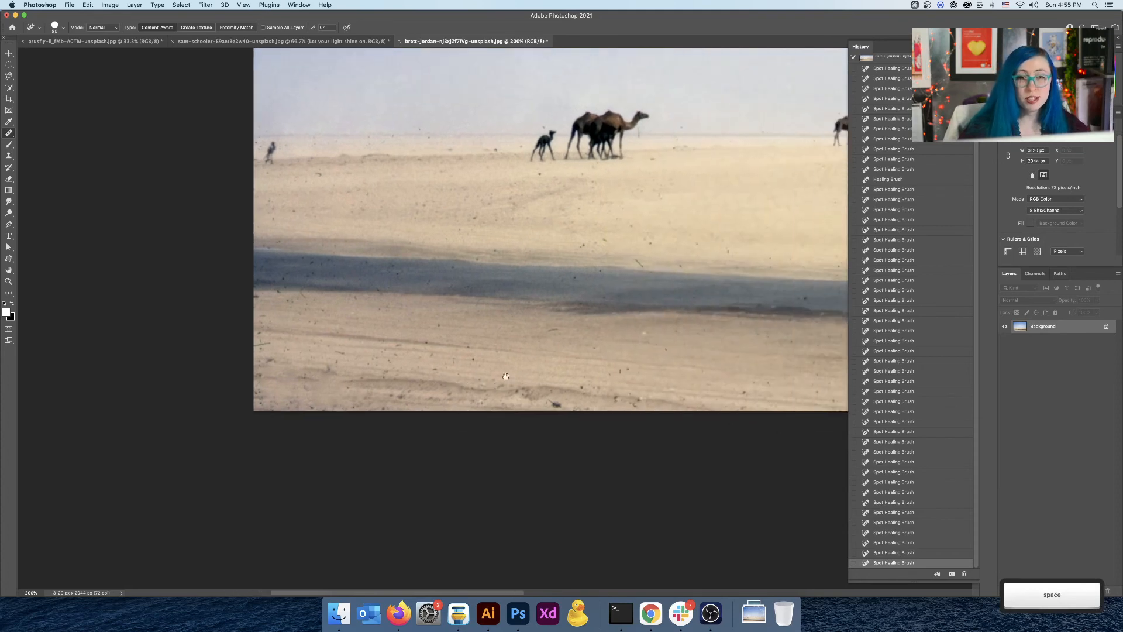
{"action": "left_click", "coordinate": [556, 395]}
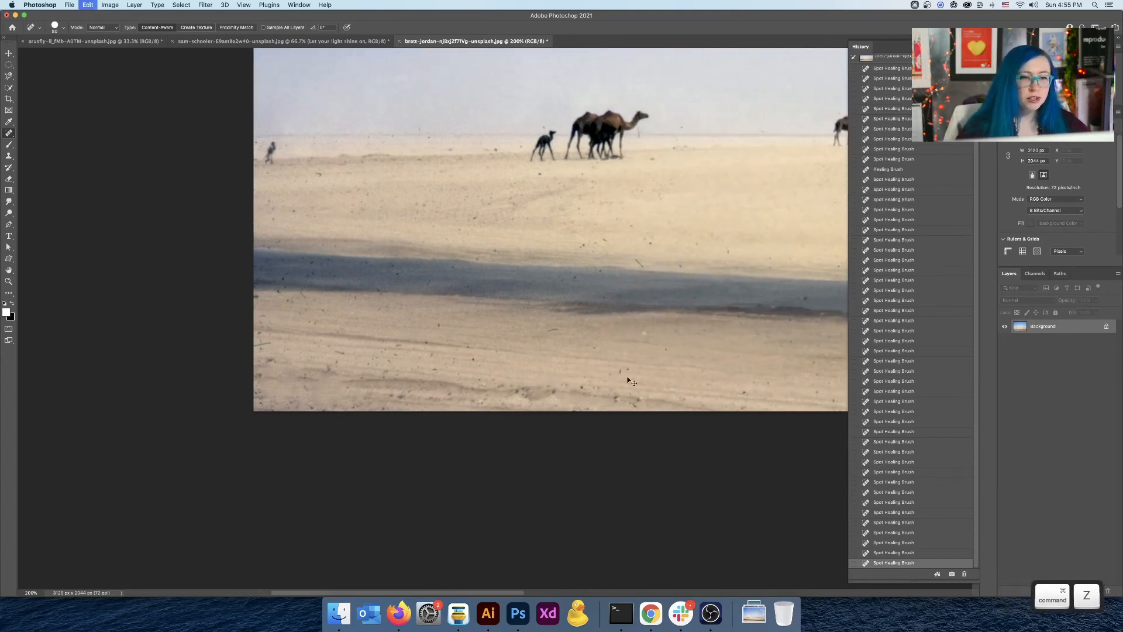
{"action": "key", "text": "super+z"}
With a smaller Spot Healing Brush, remove the dark specks and the clump from the foreground sand near the photo's bottom edge.
{"action": "key", "text": "bracketleft"}
{"action": "key", "text": "bracketleft"}
{"action": "key", "text": "bracketleft"}
{"action": "key", "text": "bracketleft"}
{"action": "key", "text": "bracketleft"}
{"action": "key", "text": "bracketleft"}
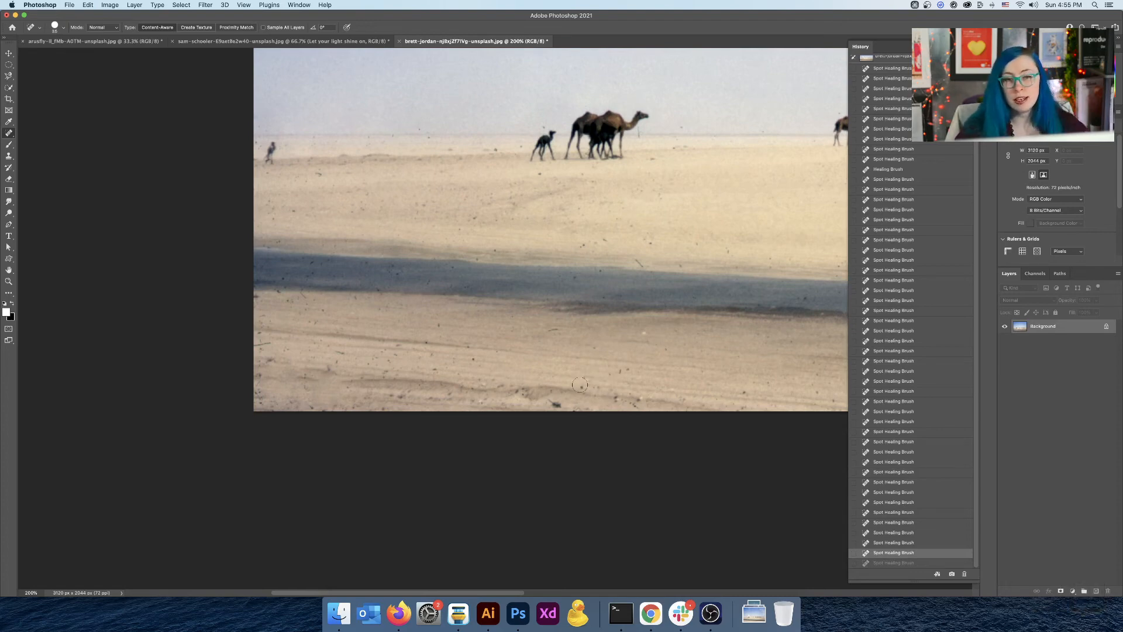
{"action": "key", "text": "bracketleft"}
{"action": "left_click", "coordinate": [582, 386]}
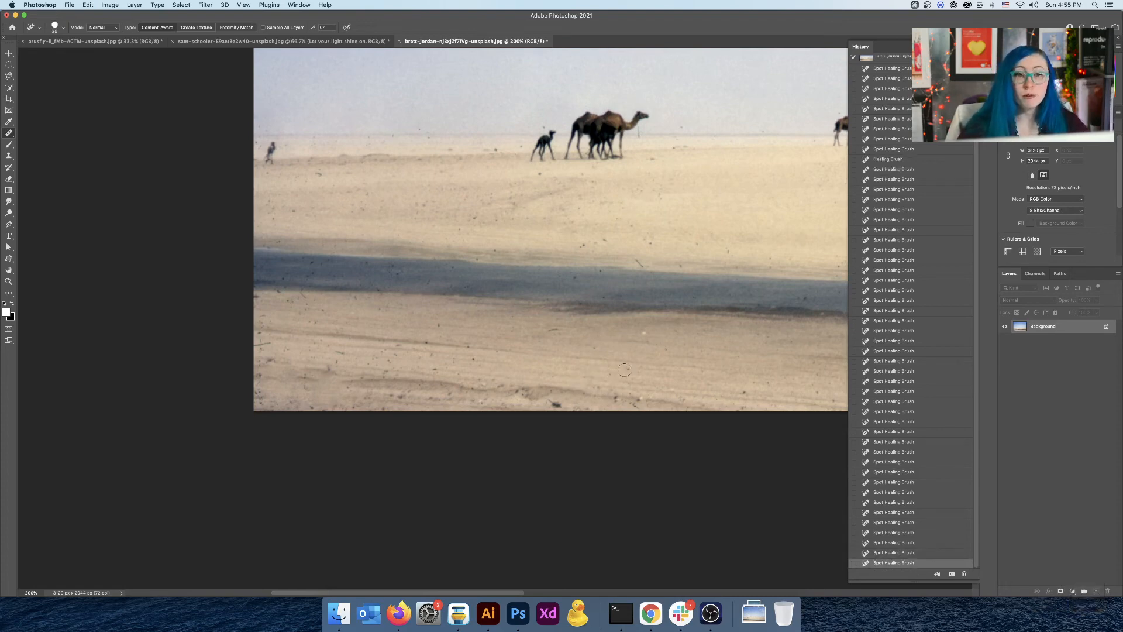
{"action": "left_click", "coordinate": [625, 369]}
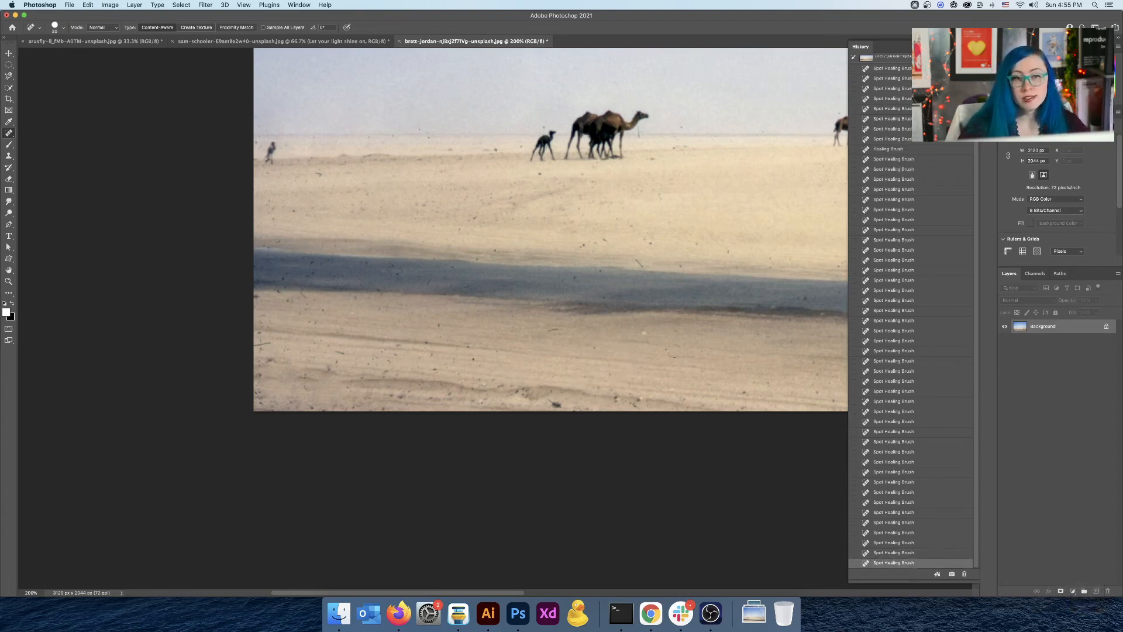
{"action": "left_click", "coordinate": [744, 390]}
{"action": "left_click", "coordinate": [766, 381]}
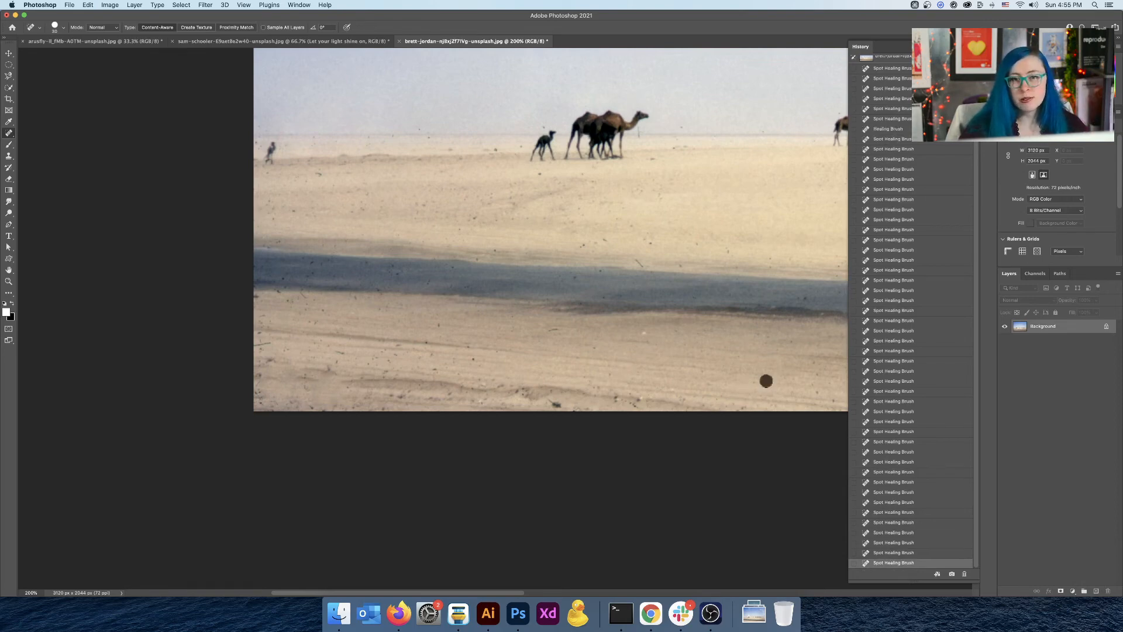
{"action": "left_click", "coordinate": [556, 403]}
{"action": "left_click", "coordinate": [670, 396]}
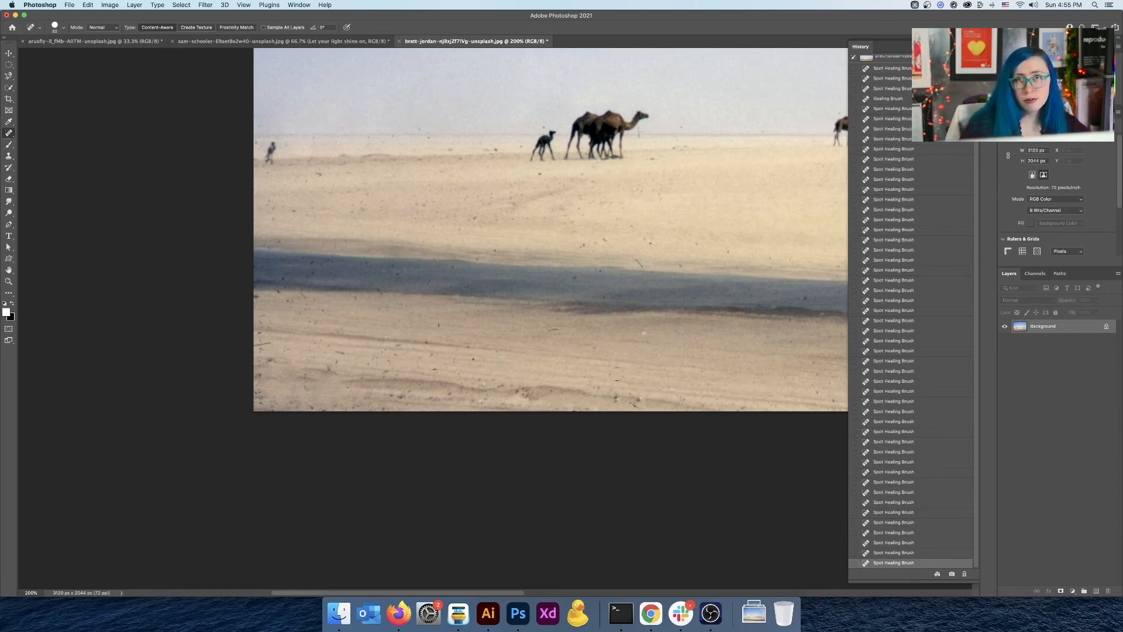
Review the cleaned-up photo as a whole and select the Move tool.
{"action": "left_click_drag", "start_coordinate": [593, 285], "coordinate": [298, 299]}
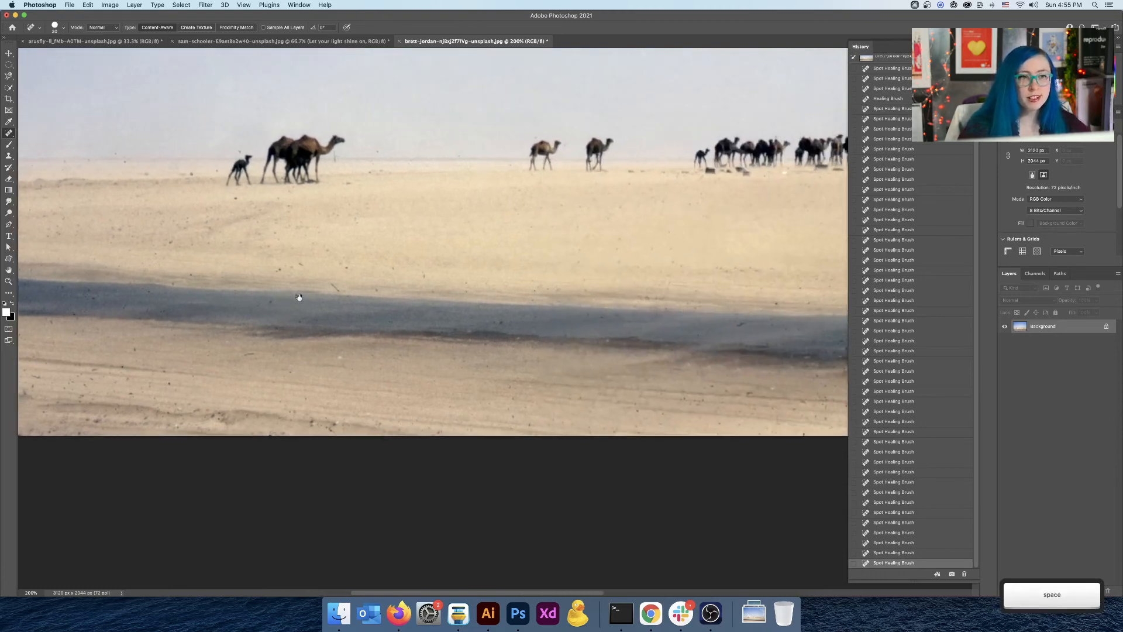
{"action": "key", "text": "super+minus"}
{"action": "key", "text": "super+minus"}
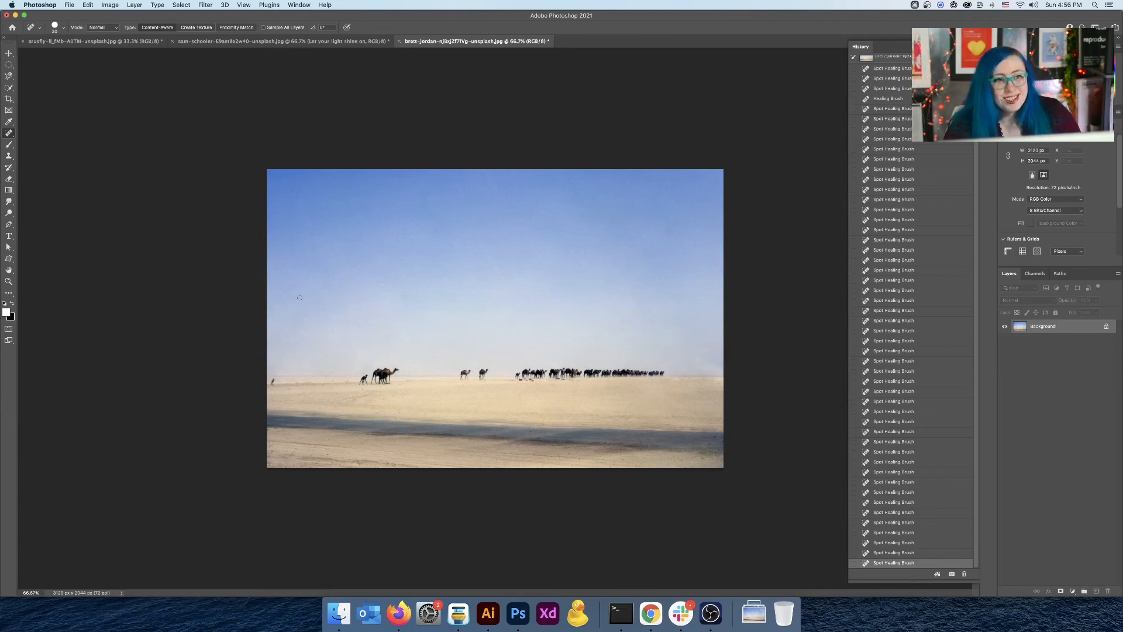
{"action": "key", "text": "space"}
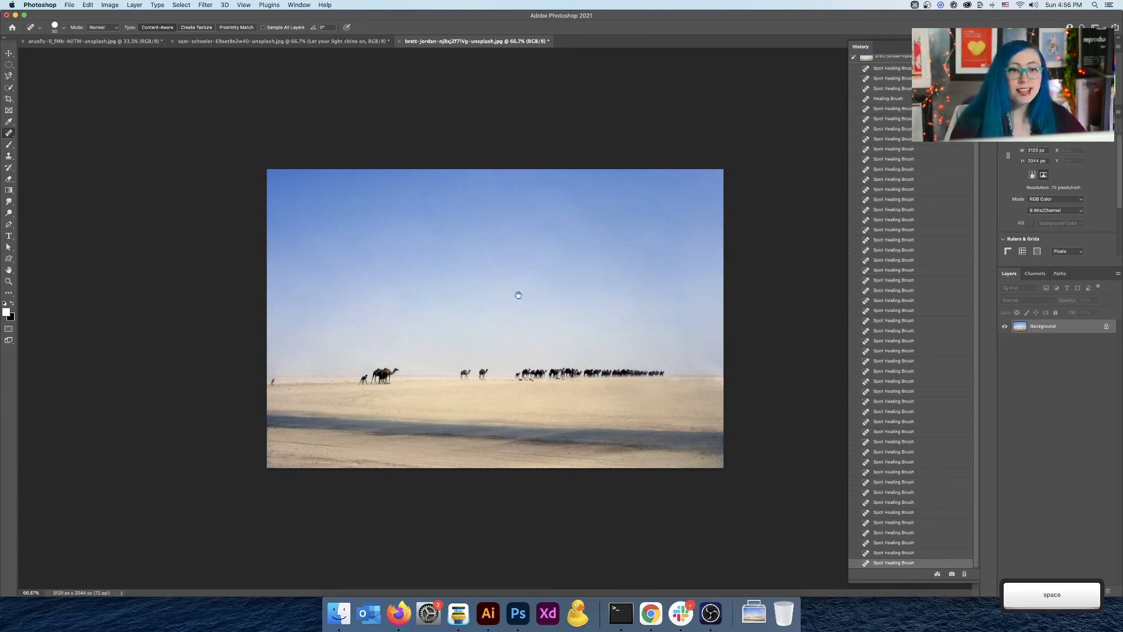
{"action": "left_click", "coordinate": [9, 64]}
{"action": "left_click", "coordinate": [9, 54]}
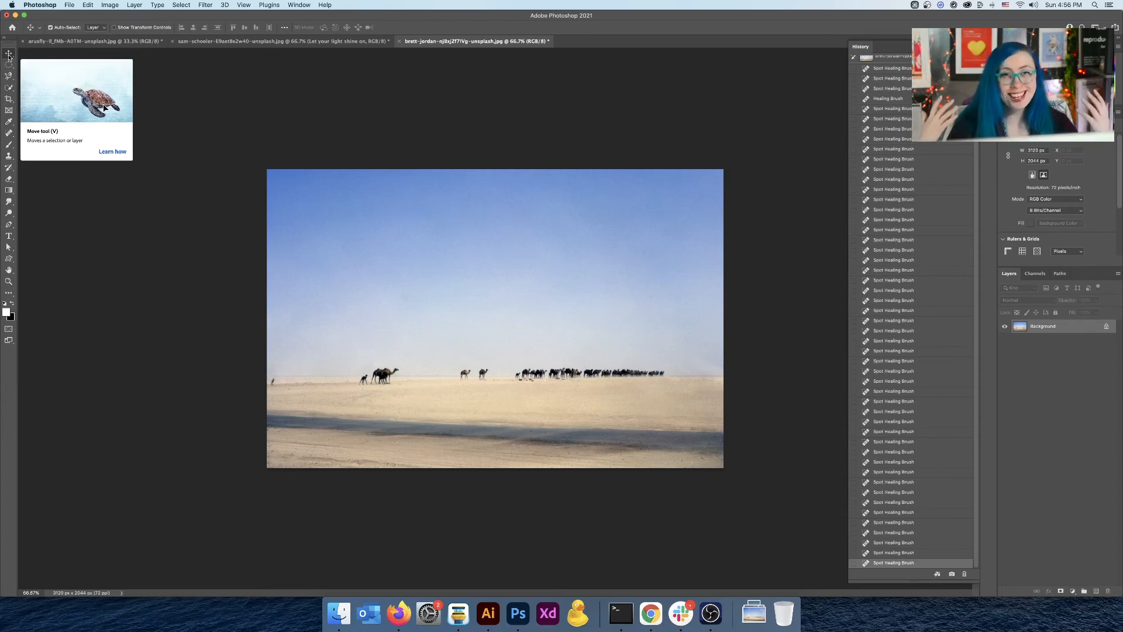
With the Content-Aware Move Tool, outline the left camel group and its calf and relocate them into the photo's upper-right sky.
{"action": "left_click", "coordinate": [9, 134]}
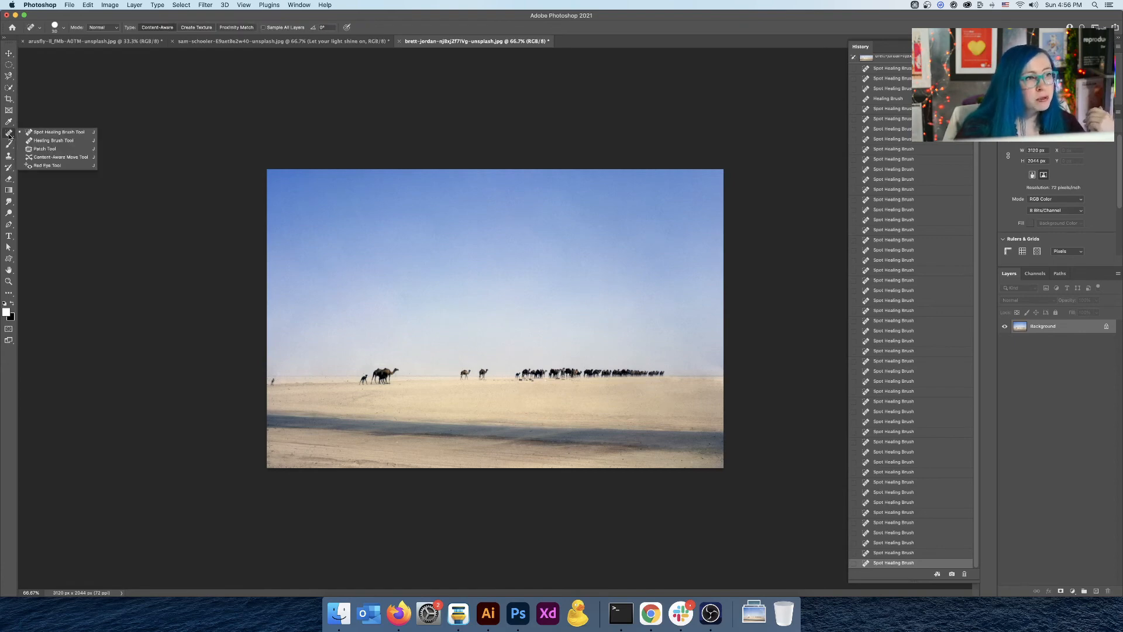
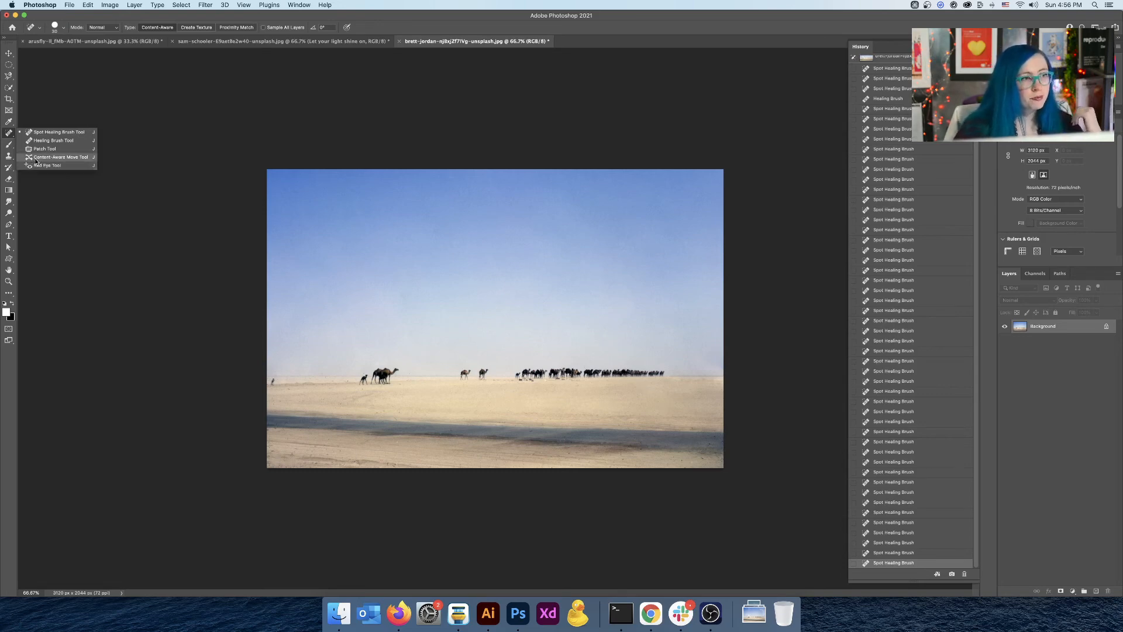
{"action": "left_click", "coordinate": [36, 158]}
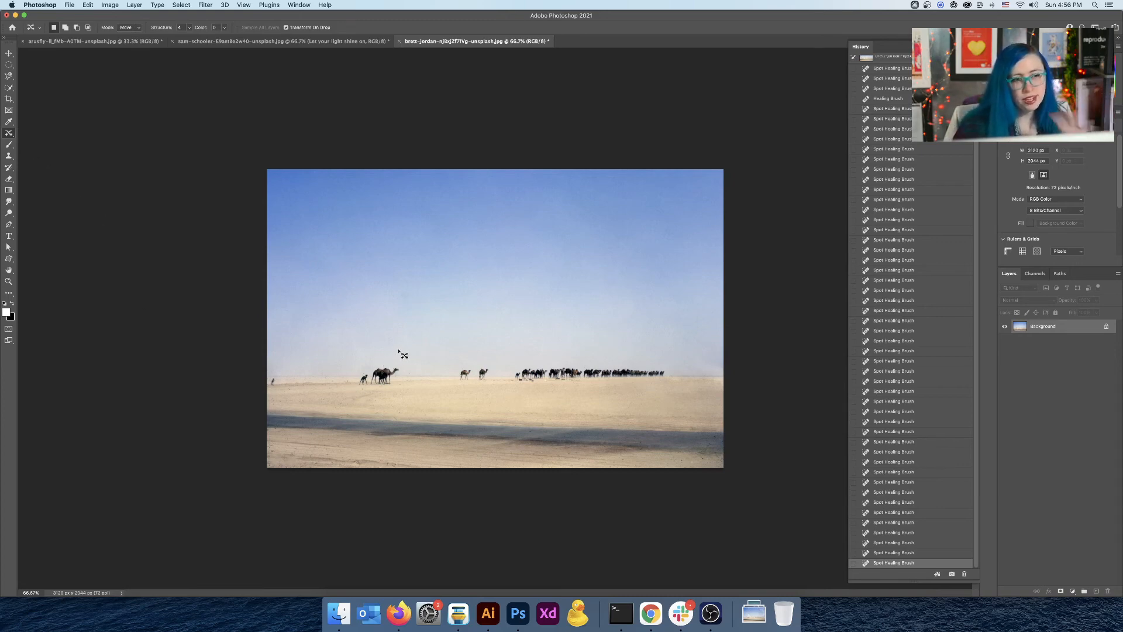
{"action": "mouse_move", "coordinate": [405, 348]}
{"action": "left_mouse_down"}
{"action": "mouse_move", "coordinate": [379, 343]}
{"action": "mouse_move", "coordinate": [347, 357]}
{"action": "mouse_move", "coordinate": [344, 400]}
{"action": "mouse_move", "coordinate": [394, 403]}
{"action": "mouse_move", "coordinate": [413, 351]}
{"action": "mouse_move", "coordinate": [405, 346]}
{"action": "mouse_move", "coordinate": [555, 252]}
{"action": "mouse_move", "coordinate": [644, 229]}
{"action": "left_mouse_up"}
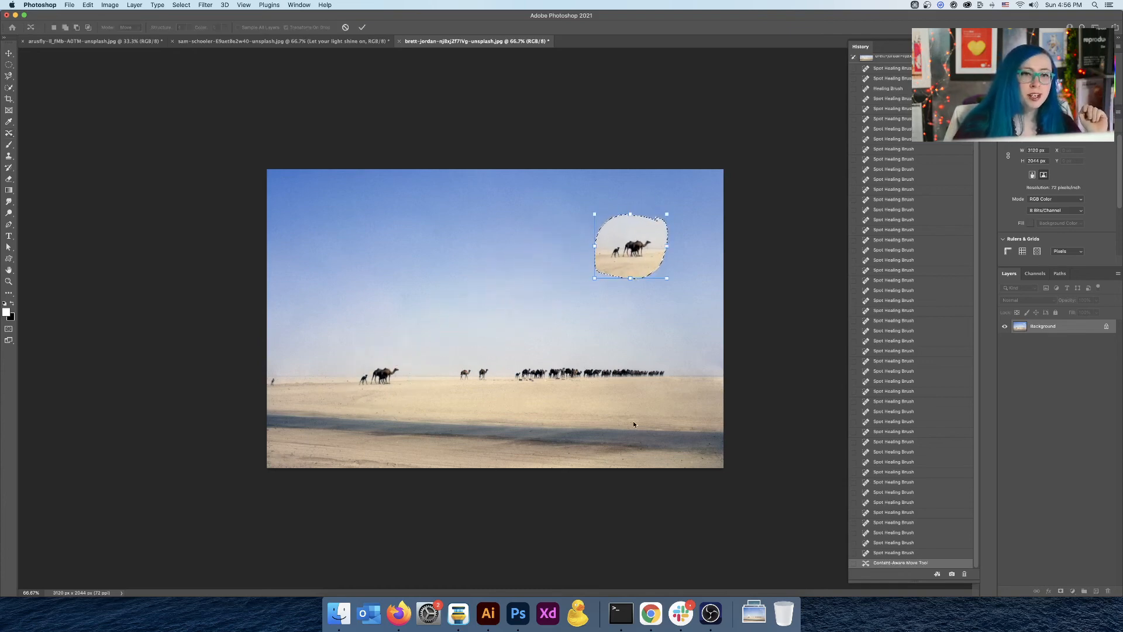
{"action": "key", "text": "Return"}
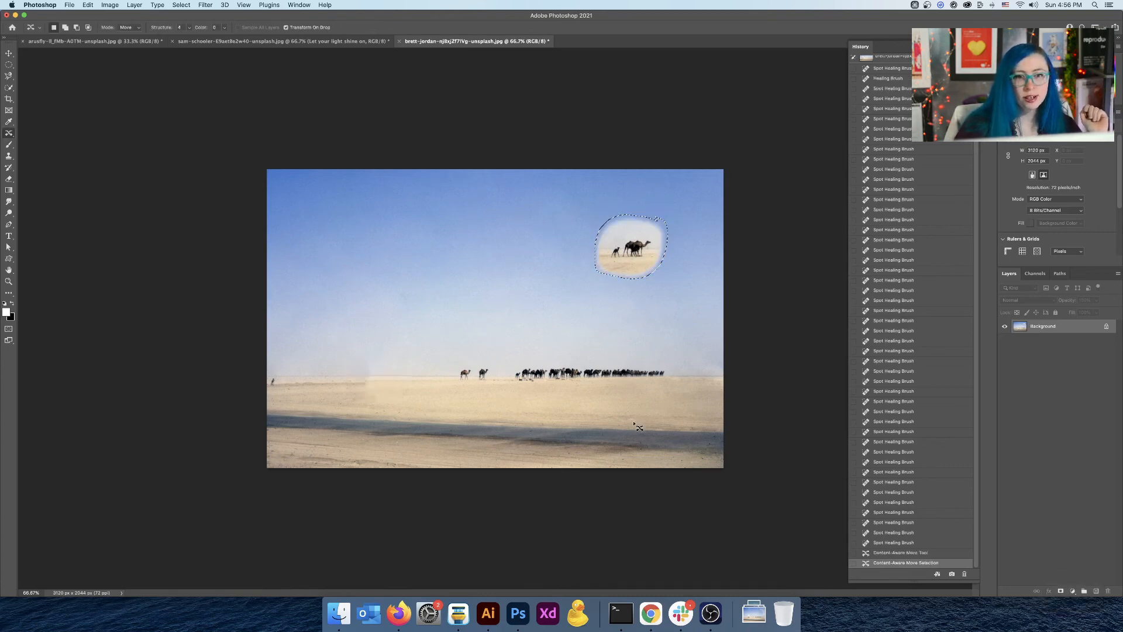
Undo the content-aware move, and shift the selected camel group into the sky with the regular Move tool for comparison.
{"action": "left_click", "coordinate": [9, 52]}
{"action": "key", "text": "super+z"}
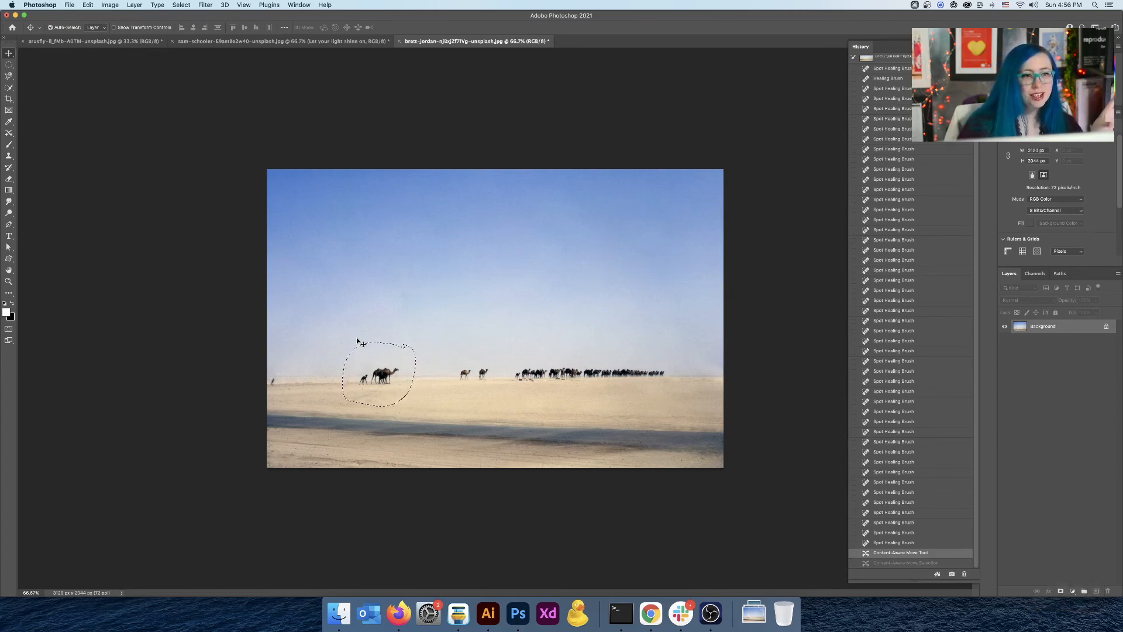
{"action": "left_click_drag", "start_coordinate": [378, 380], "coordinate": [596, 215]}
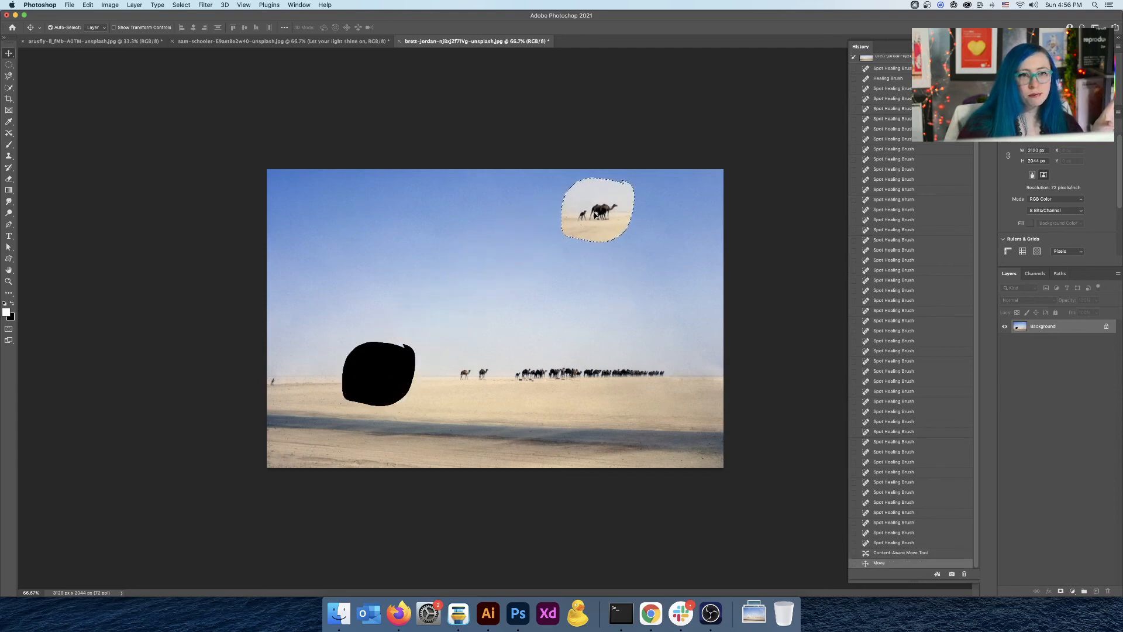
Revert the regular move in the history, and relocate the left camel group to the upper-right sky with the Content-Aware Move Tool.
{"action": "left_click", "coordinate": [907, 553]}
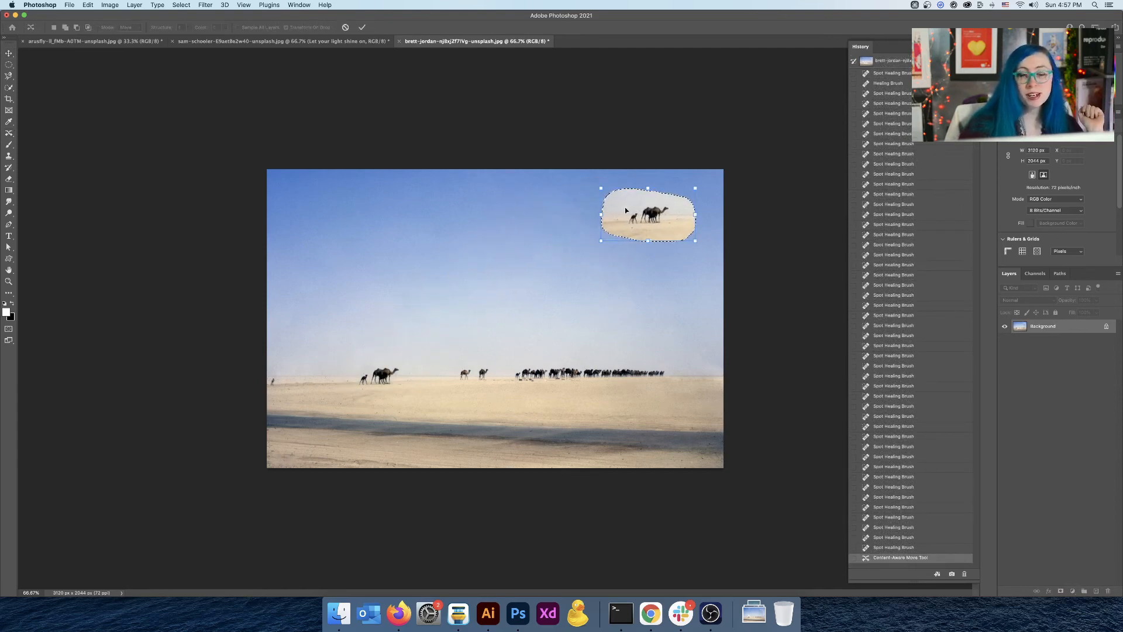
{"action": "key", "text": "Return"}
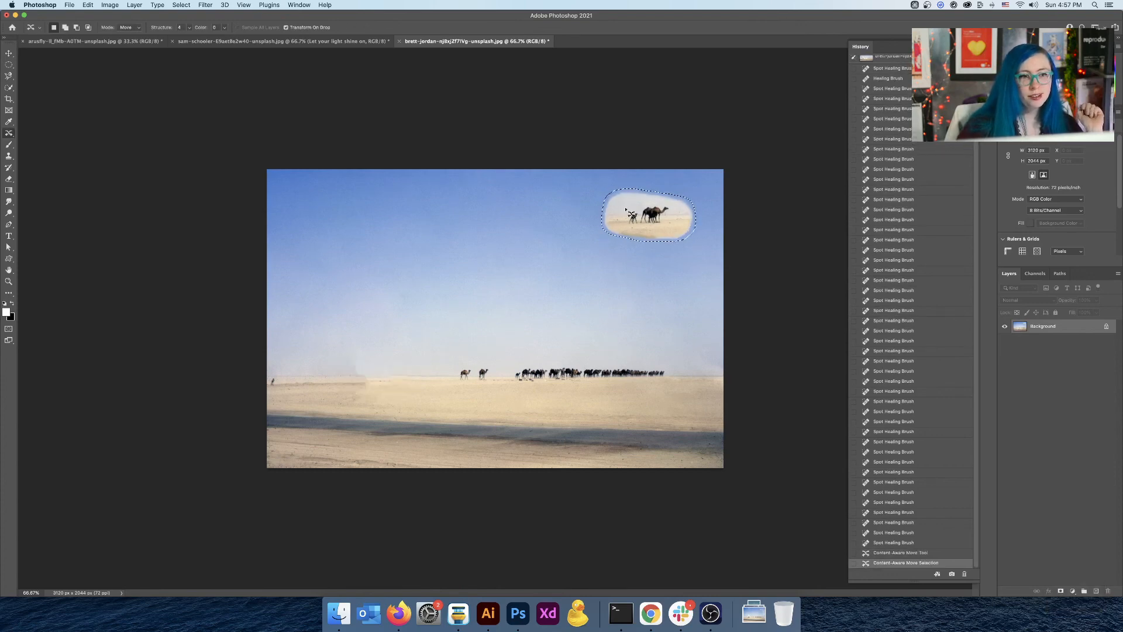
Examine up close how the horizon and sand were filled in where the camel group stood.
{"action": "key", "text": "alt"}
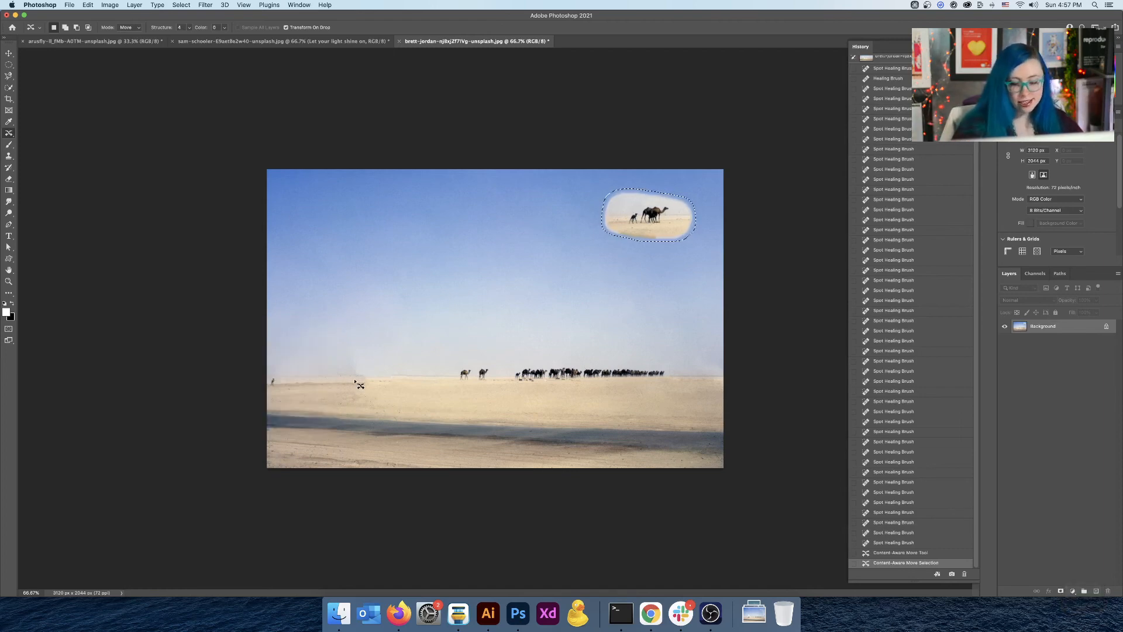
{"action": "left_click", "coordinate": [358, 384], "text": "super"}
{"action": "left_click", "coordinate": [355, 386], "text": "super"}
{"action": "left_click_drag", "start_coordinate": [342, 369], "coordinate": [628, 276]}
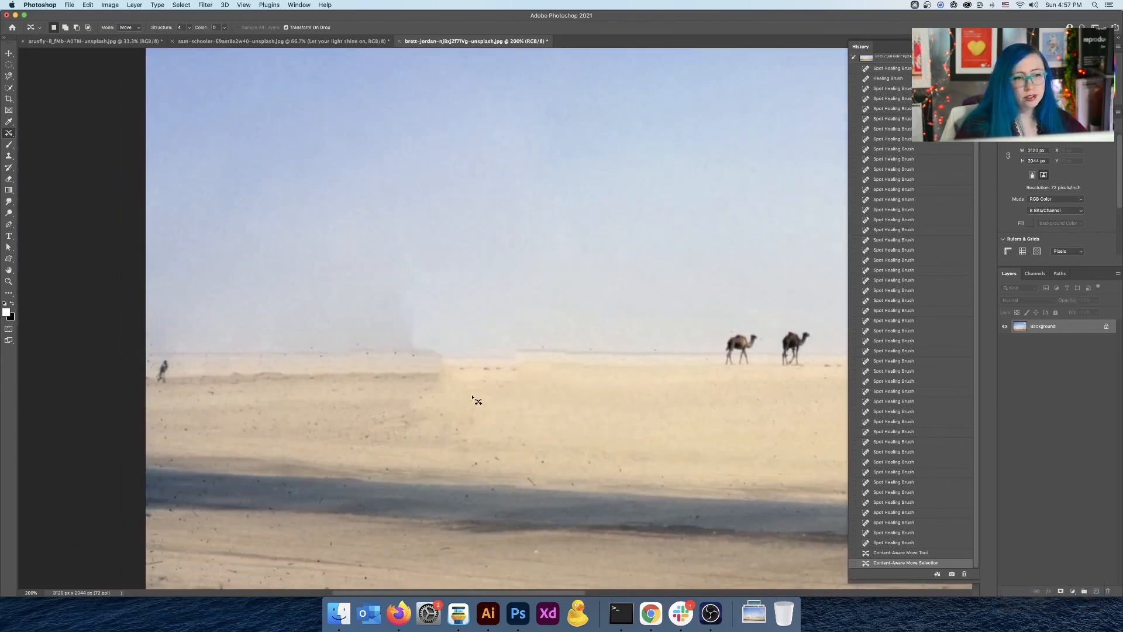
{"action": "key", "text": "ctrl"}
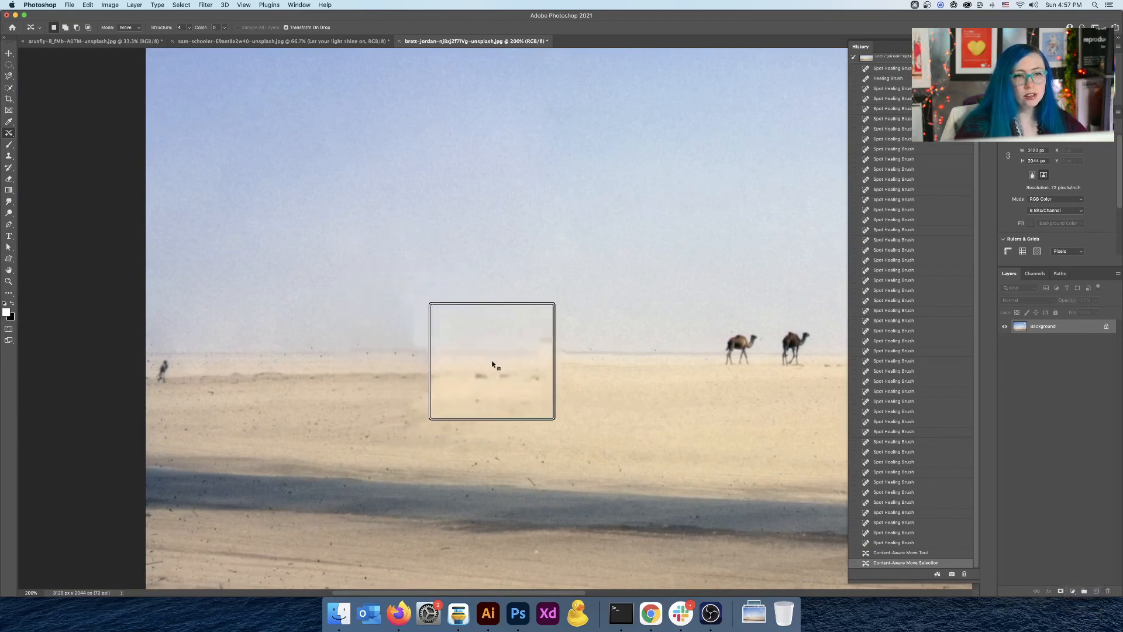
Revert the content-aware move in the history to the last Spot Healing Brush state, and switch to the Move tool.
{"action": "key", "text": "alt"}
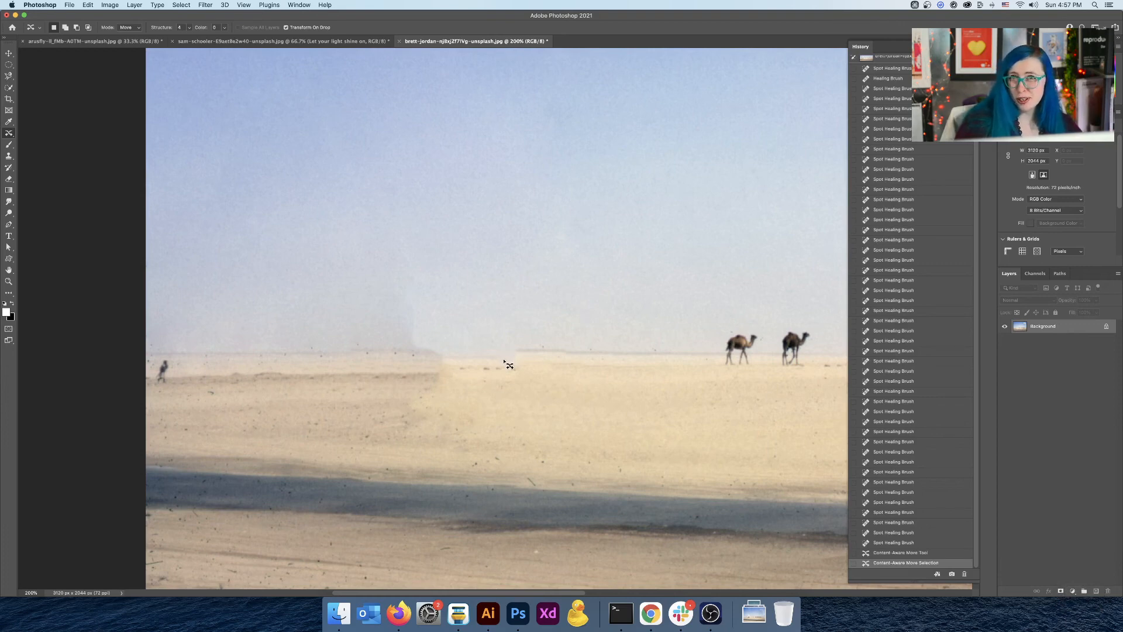
{"action": "key", "text": "super+minus"}
{"action": "key", "text": "super+minus"}
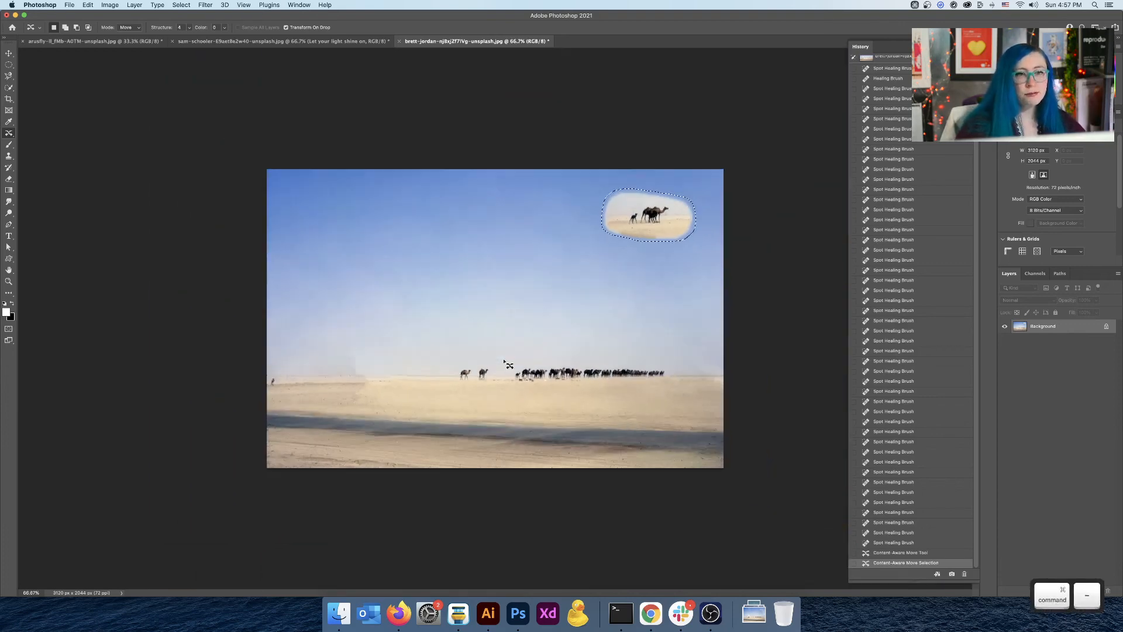
{"action": "left_click", "coordinate": [888, 544]}
{"action": "key", "text": "v"}
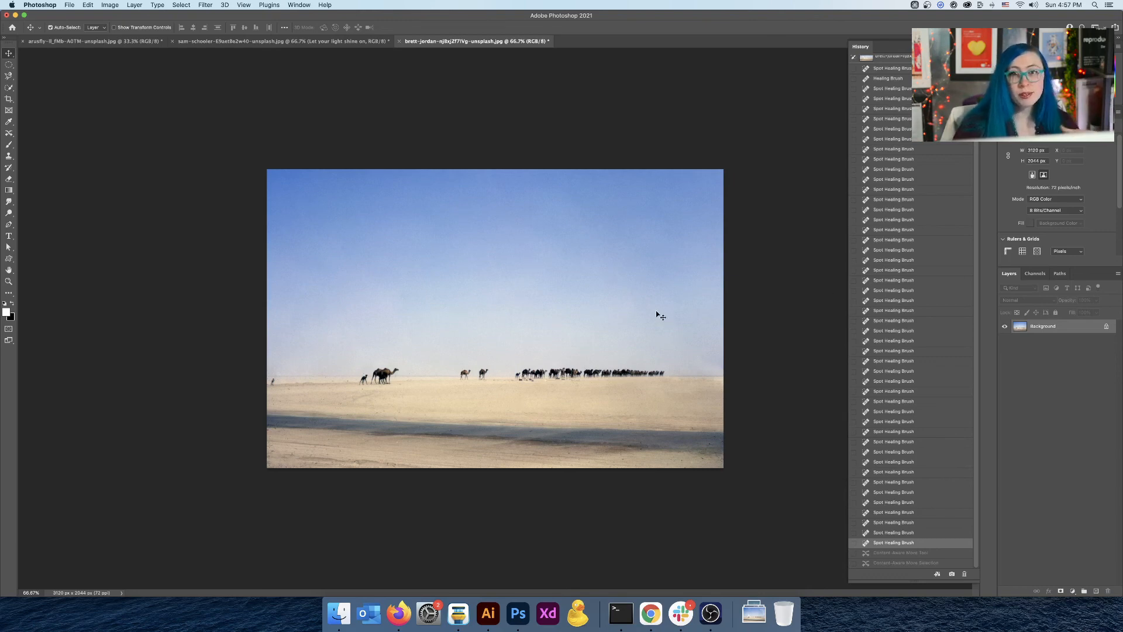
Compare the original damaged photo with the healed version using the history, ending on the last Spot Healing Brush state.
{"action": "scroll", "coordinate": [904, 231], "scroll_direction": "up", "scroll_amount": 1}
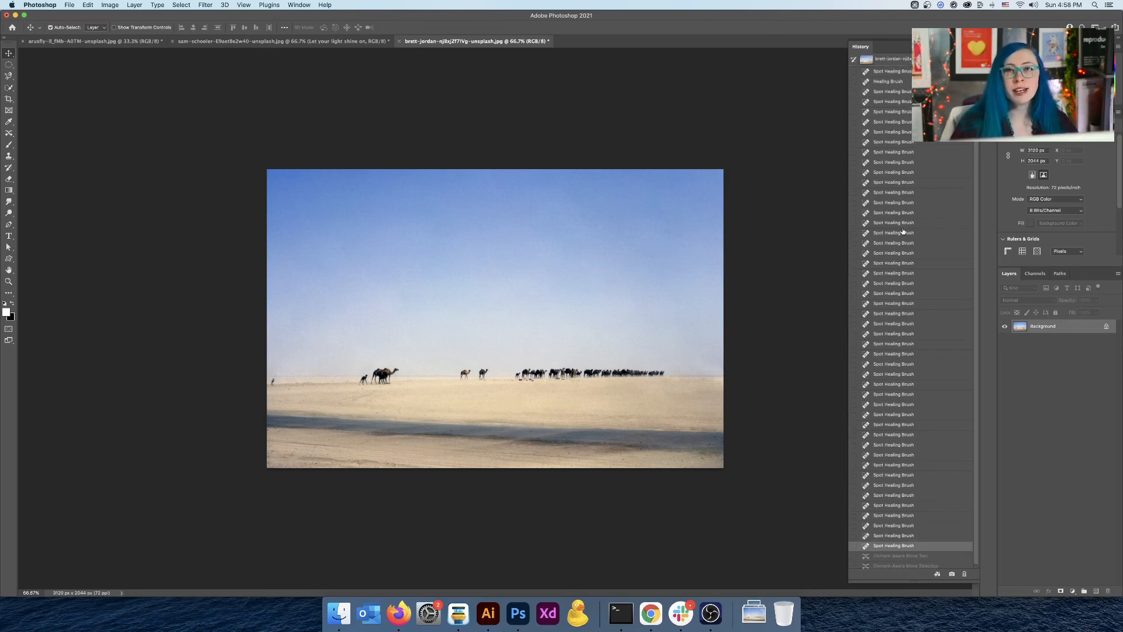
{"action": "left_click", "coordinate": [910, 61]}
{"action": "key", "text": "ctrl+alt"}
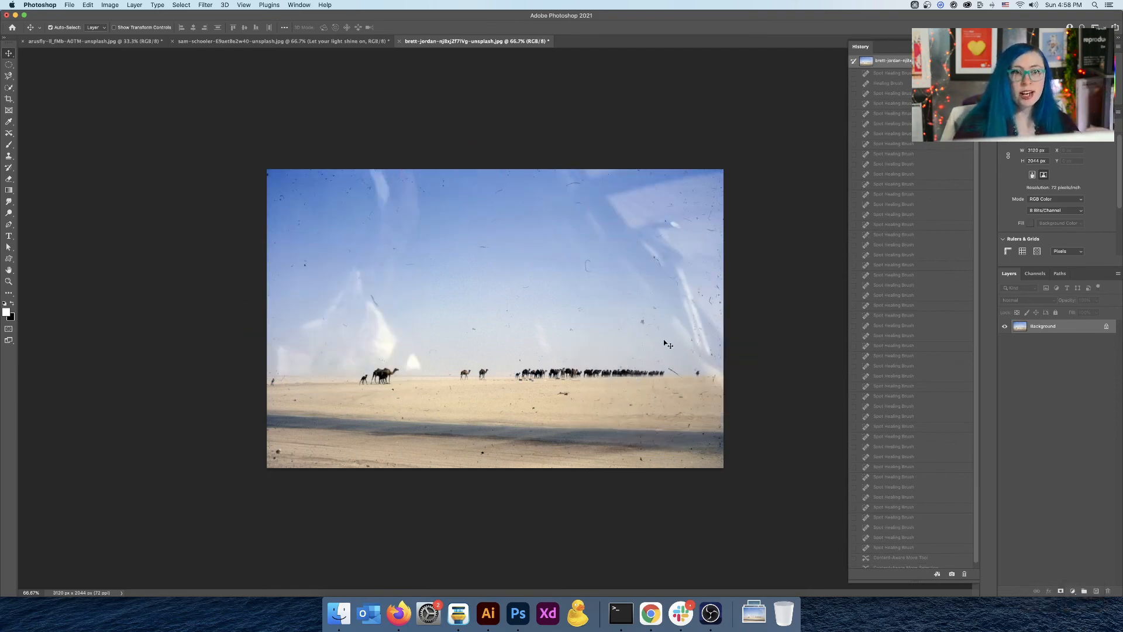
{"action": "scroll", "coordinate": [934, 474], "scroll_direction": "down", "scroll_amount": 1}
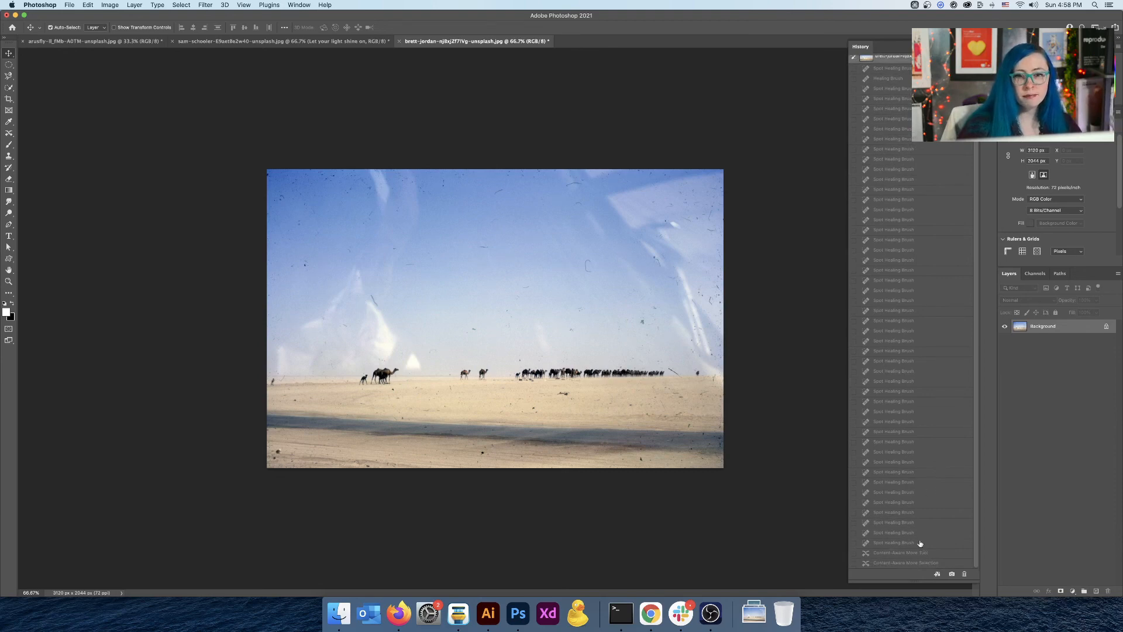
{"action": "left_click", "coordinate": [901, 543]}
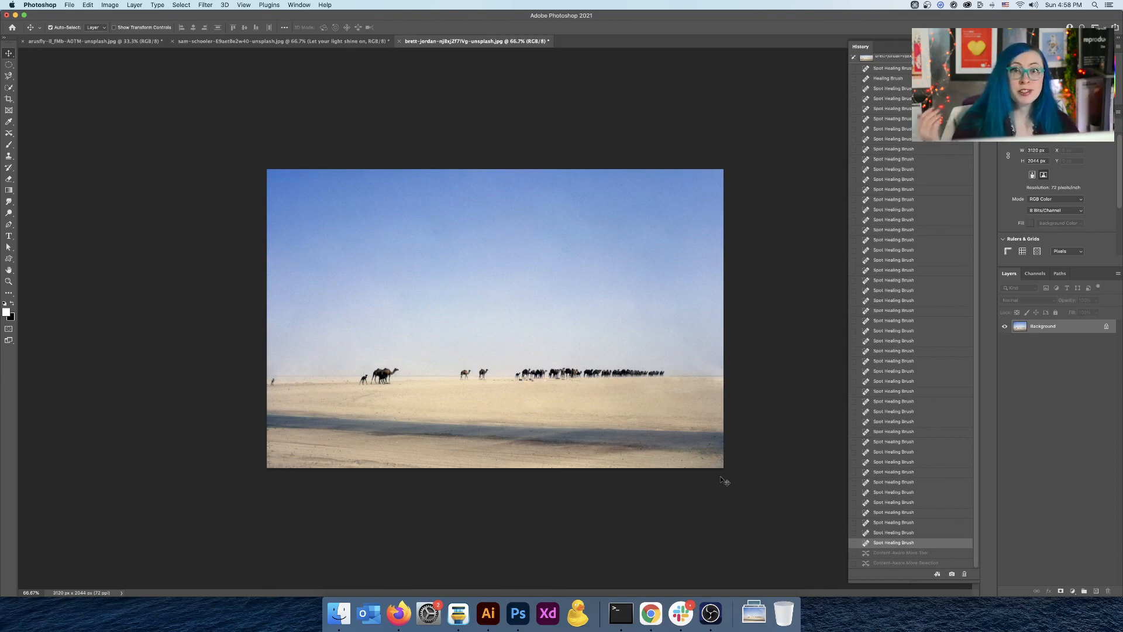
Lighten the left camel group and its calf with an enlarged Dodge Tool brush, and revert the strokes in the history.
{"action": "left_click", "coordinate": [10, 213]}
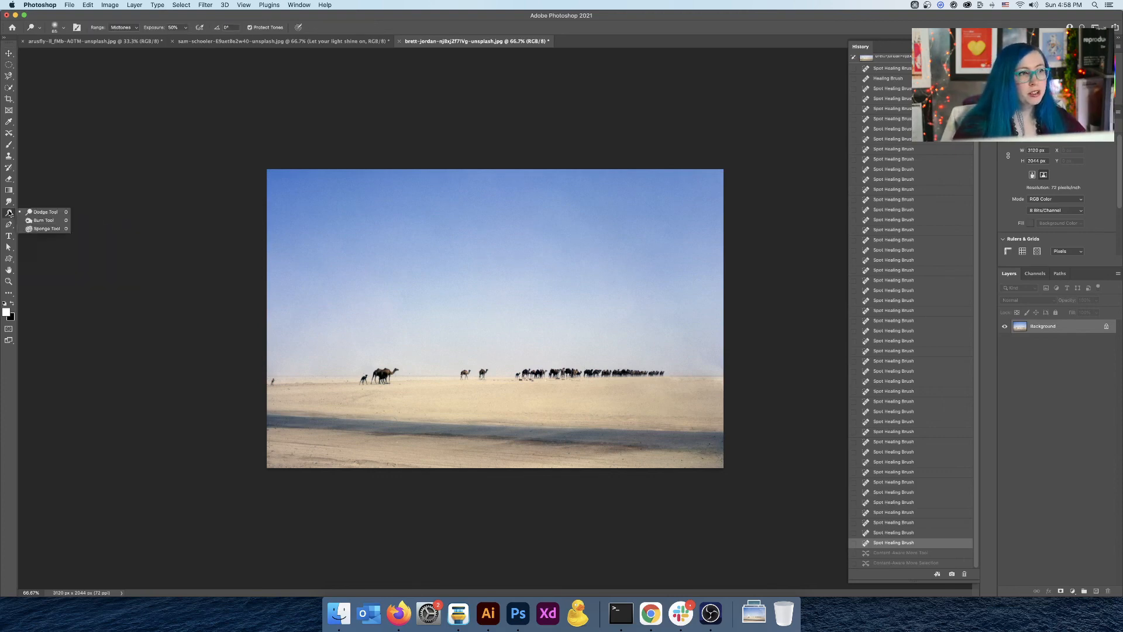
{"action": "left_click", "coordinate": [46, 215]}
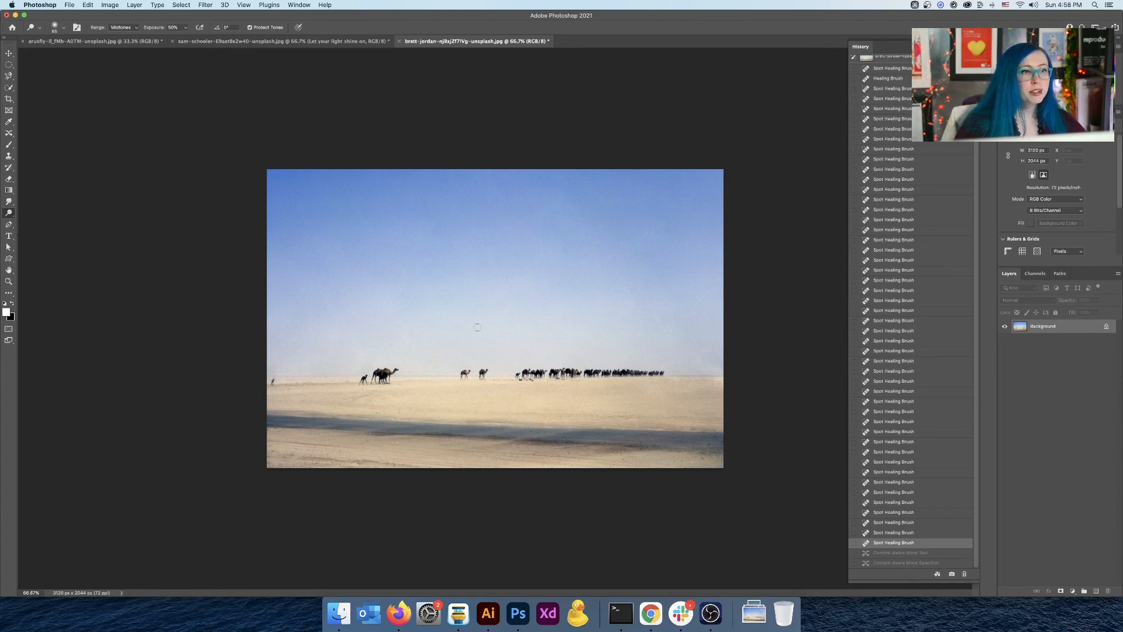
{"action": "key", "text": "bracketright"}
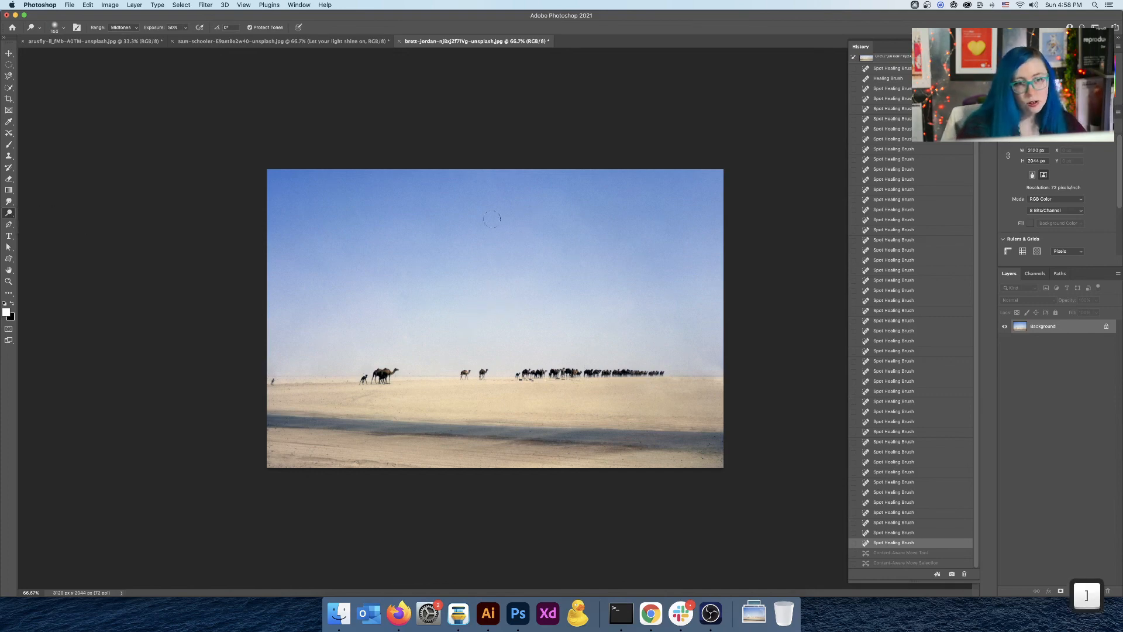
{"action": "key", "text": "bracketright"}
{"action": "key", "text": "bracketright"}
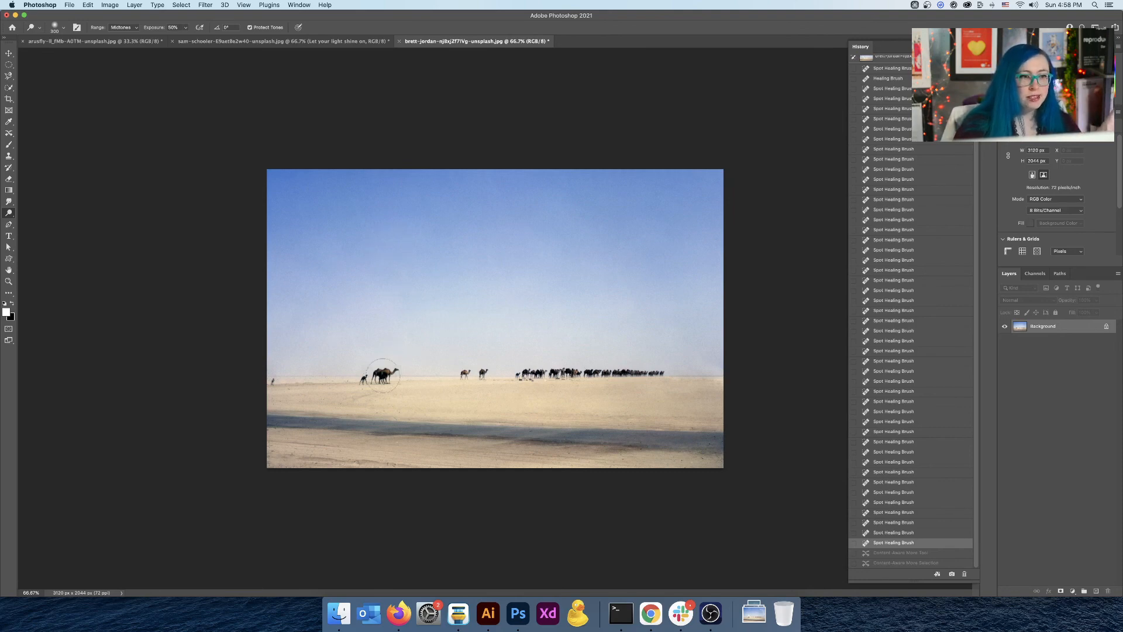
{"action": "key", "text": "super+equal"}
{"action": "key", "text": "super+equal"}
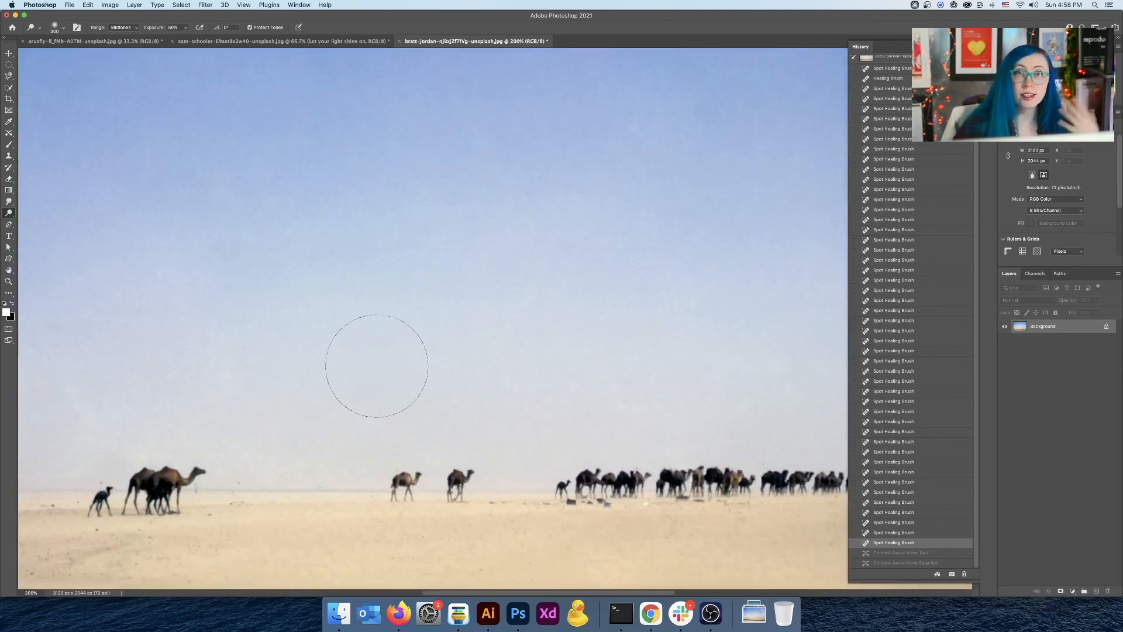
{"action": "key", "text": "space"}
{"action": "left_click_drag", "start_coordinate": [264, 447], "coordinate": [451, 298]}
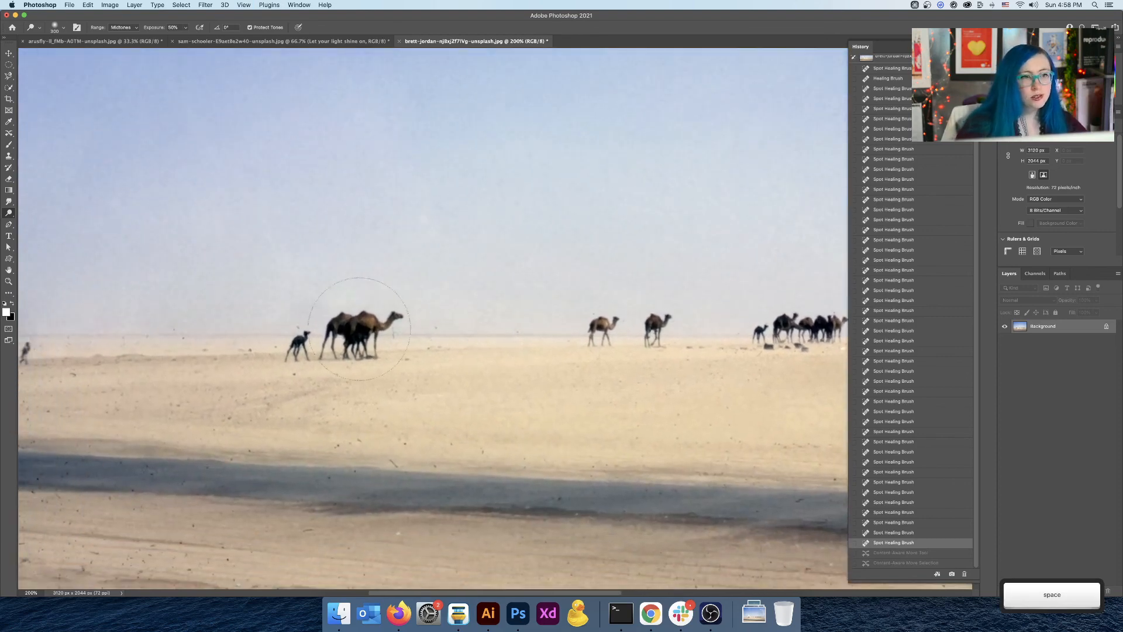
{"action": "left_click", "coordinate": [361, 332]}
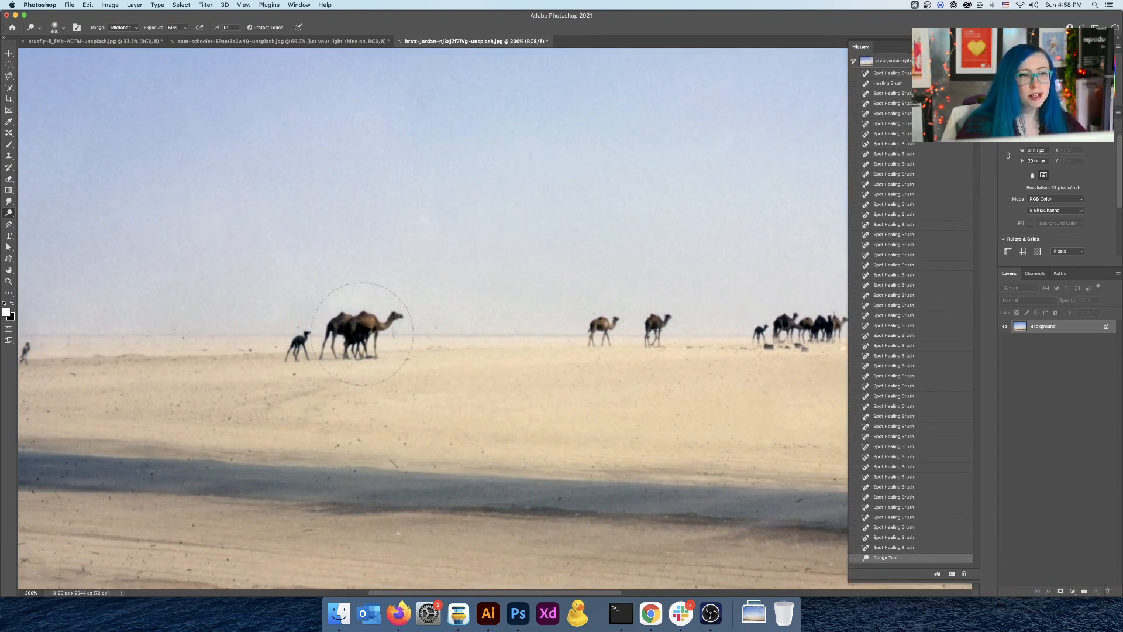
{"action": "left_click", "coordinate": [362, 331]}
{"action": "left_click", "coordinate": [365, 333]}
{"action": "left_click", "coordinate": [368, 331]}
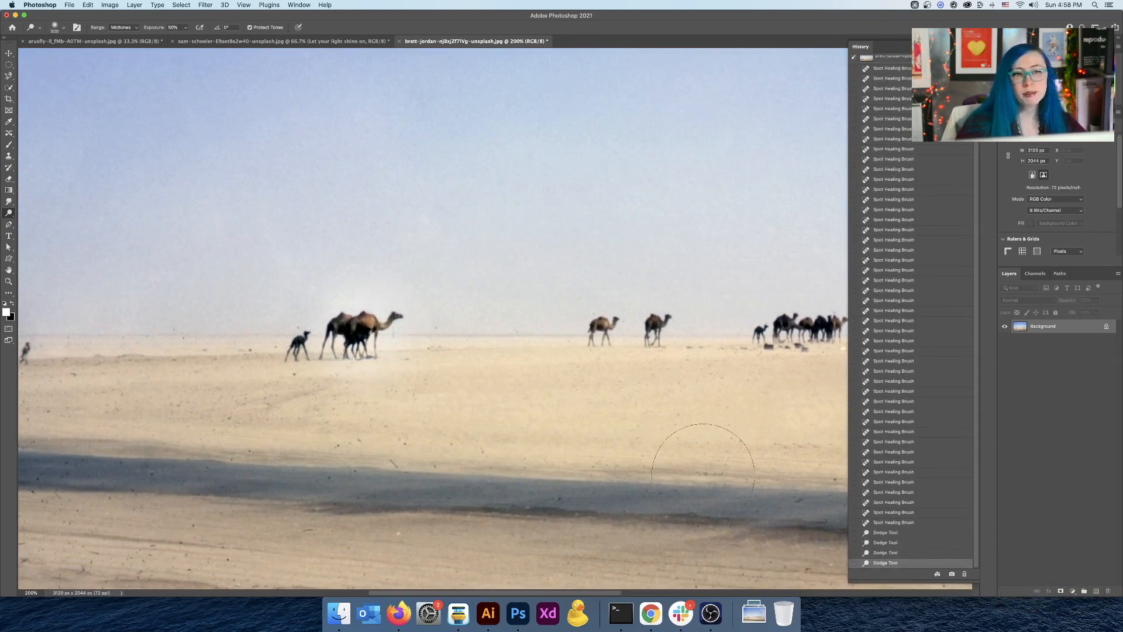
{"action": "left_click", "coordinate": [312, 348]}
{"action": "left_click", "coordinate": [314, 350]}
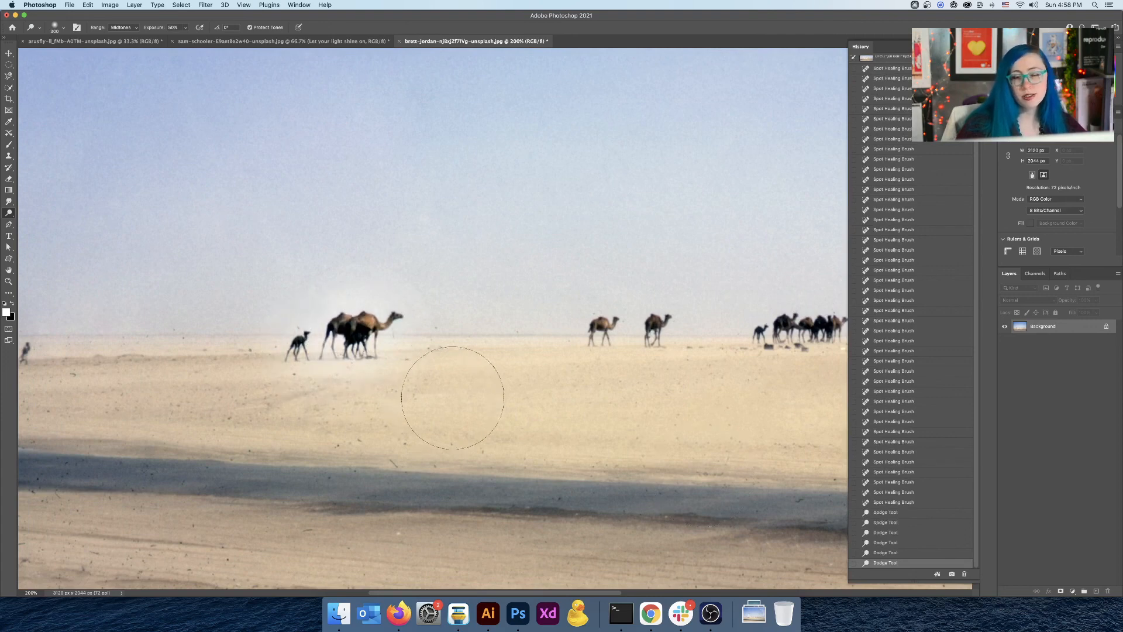
{"action": "left_click", "coordinate": [891, 502]}
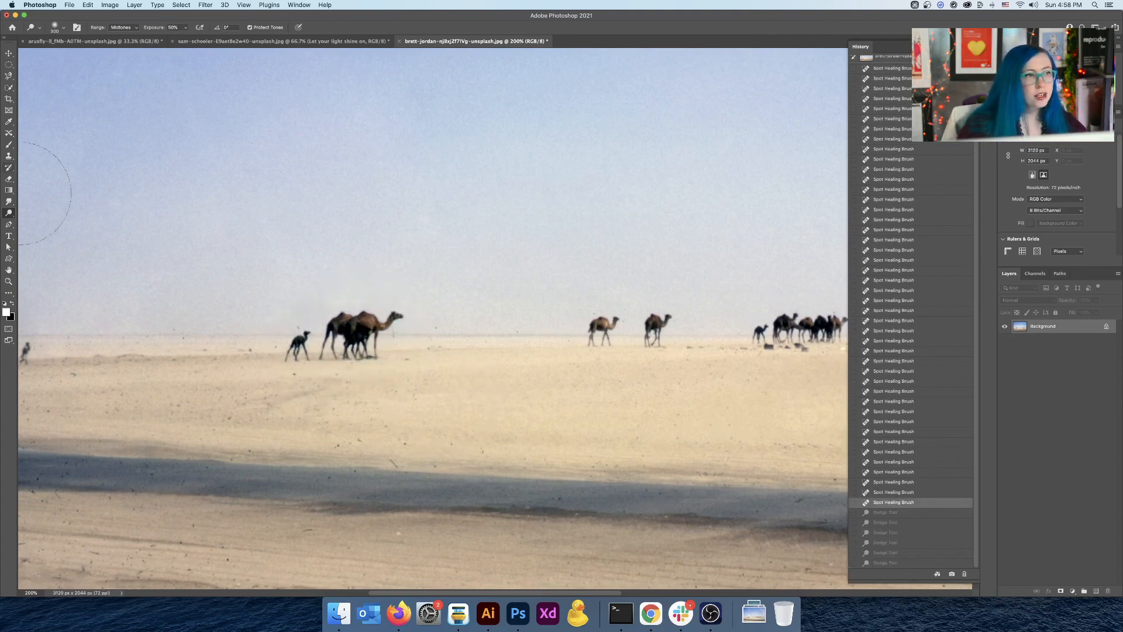
Darken the left camel of the middle pair with repeated Burn Tool strokes, using the Midtones range and a camel-sized brush.
{"action": "left_click", "coordinate": [10, 214]}
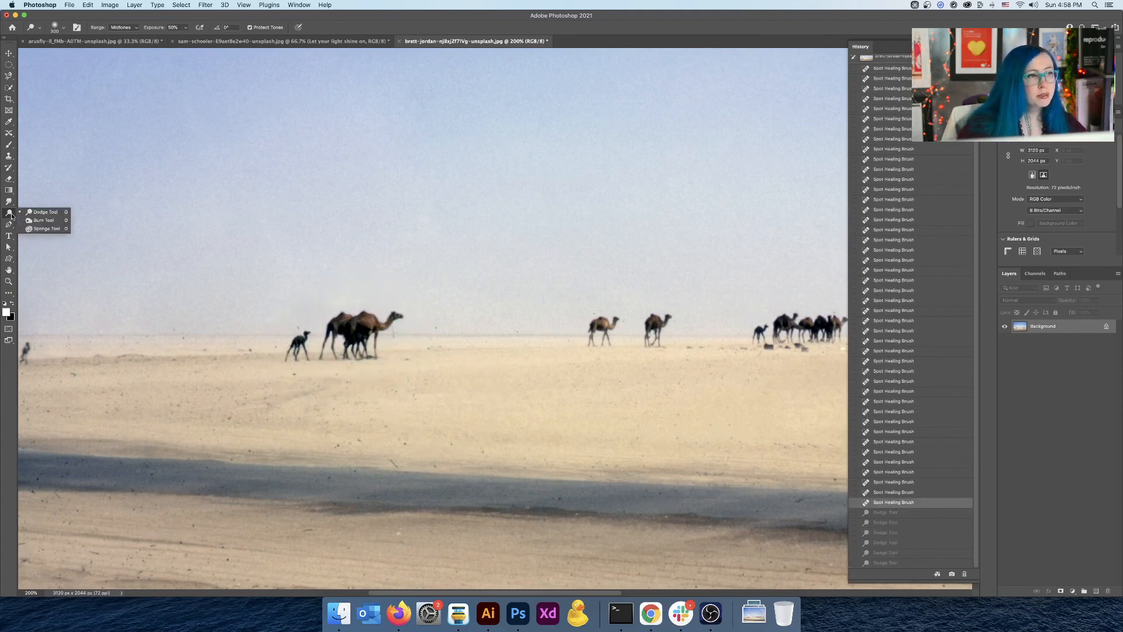
{"action": "left_click", "coordinate": [44, 221]}
{"action": "key", "text": "bracketright"}
{"action": "key", "text": "bracketright"}
{"action": "key", "text": "bracketright"}
{"action": "key", "text": "bracketright"}
{"action": "key", "text": "bracketright"}
{"action": "key", "text": "bracketright"}
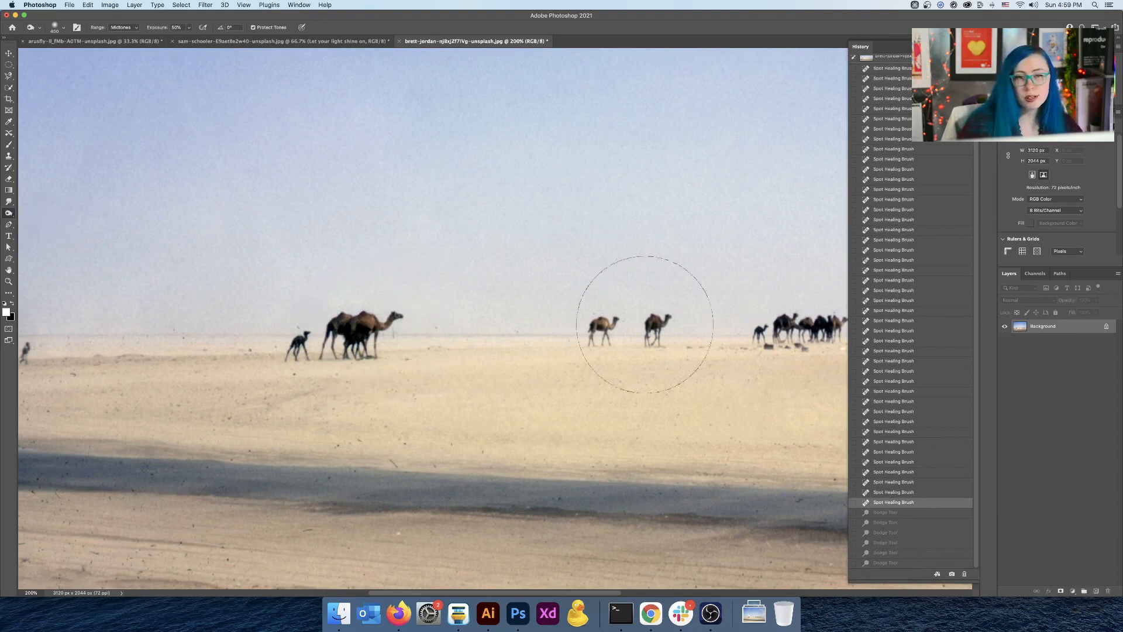
{"action": "key", "text": "bracketleft"}
{"action": "key", "text": "bracketleft"}
{"action": "key", "text": "bracketleft"}
{"action": "left_click", "coordinate": [597, 329]}
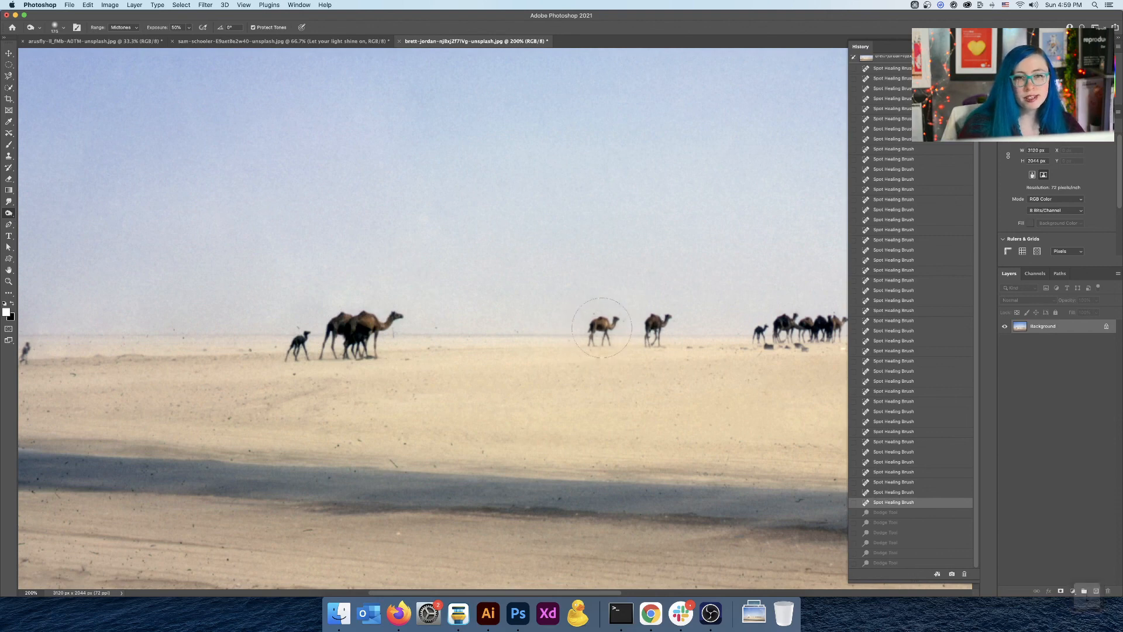
{"action": "left_click", "coordinate": [601, 328]}
{"action": "left_click", "coordinate": [601, 327]}
{"action": "left_click", "coordinate": [600, 328]}
{"action": "left_click", "coordinate": [598, 328]}
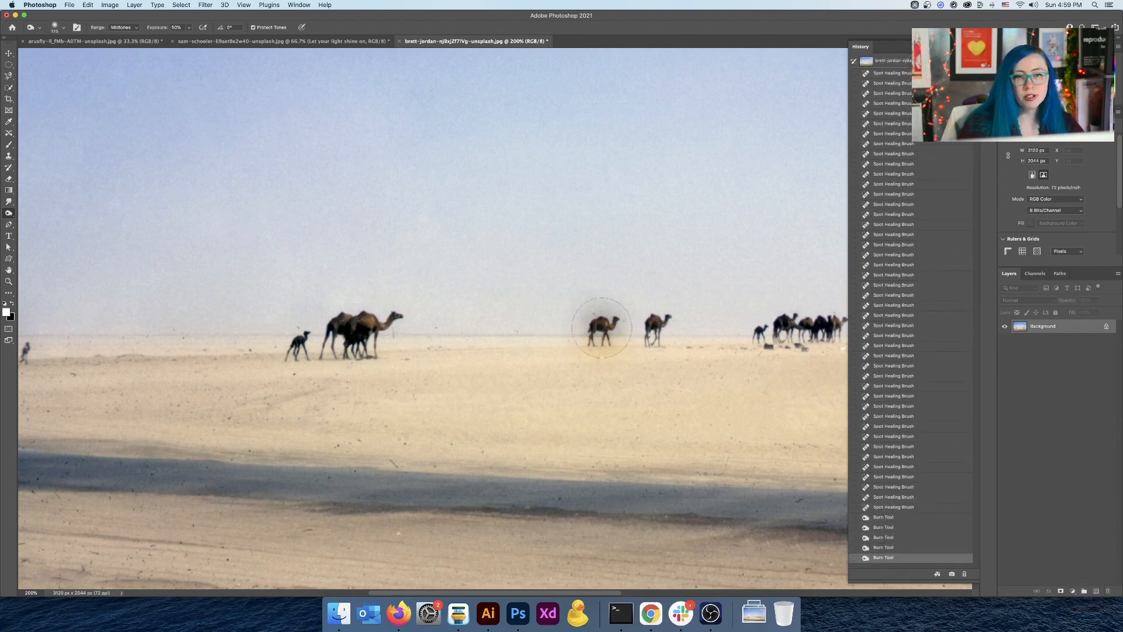
Compare the first and last burn strokes in the history, and revert to the last Spot Healing Brush state.
{"action": "key", "text": "alt"}
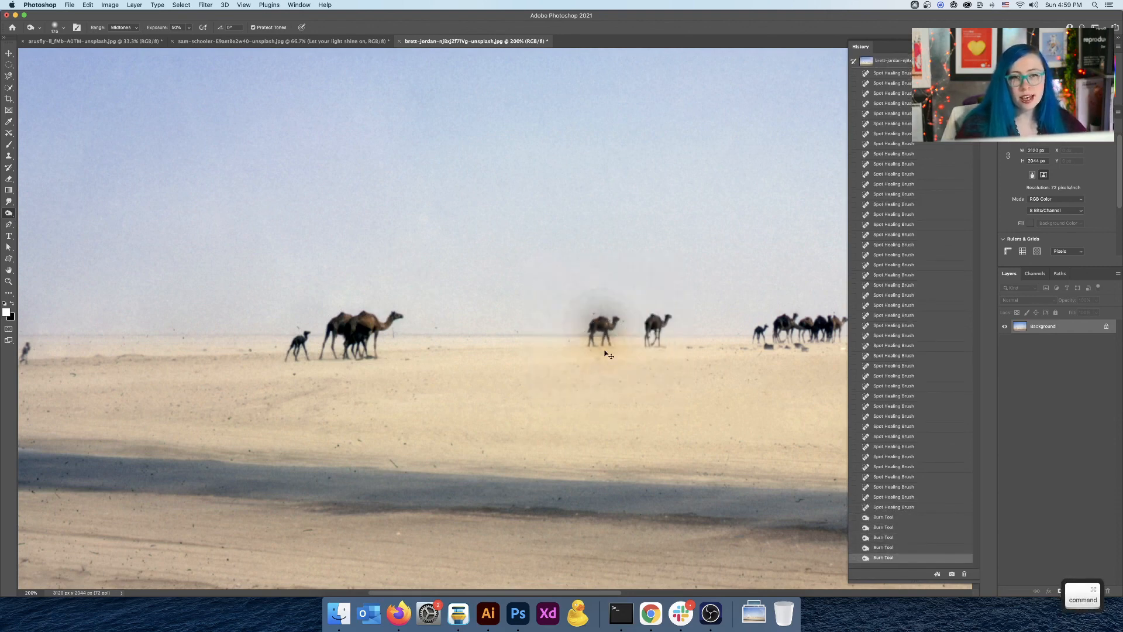
{"action": "key", "text": "super+minus"}
{"action": "key", "text": "super+minus"}
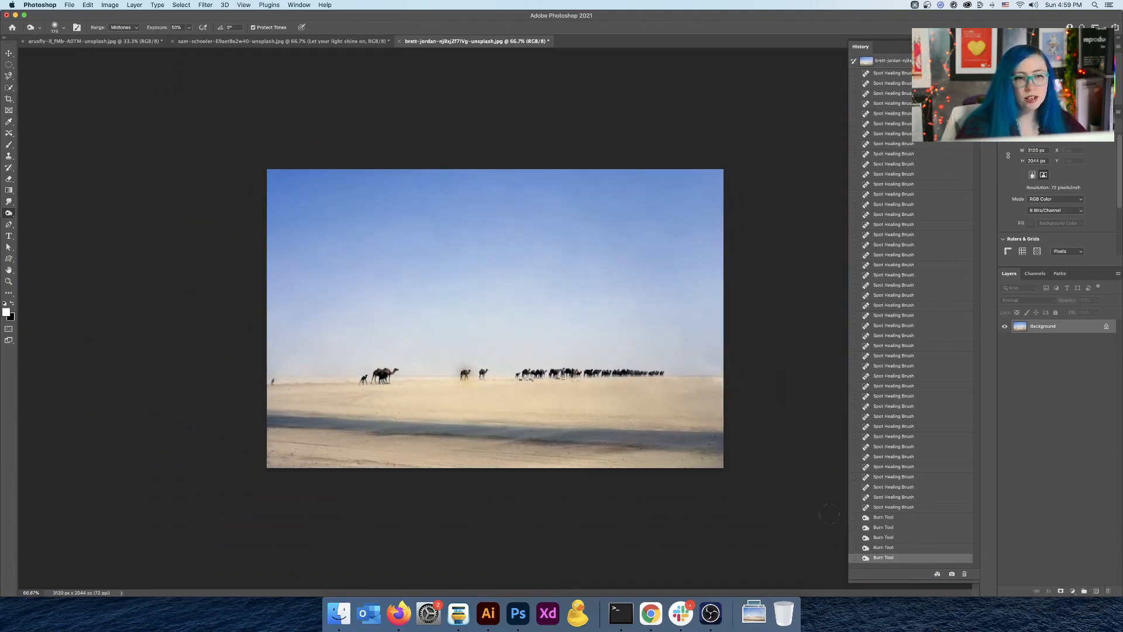
{"action": "key", "text": "alt"}
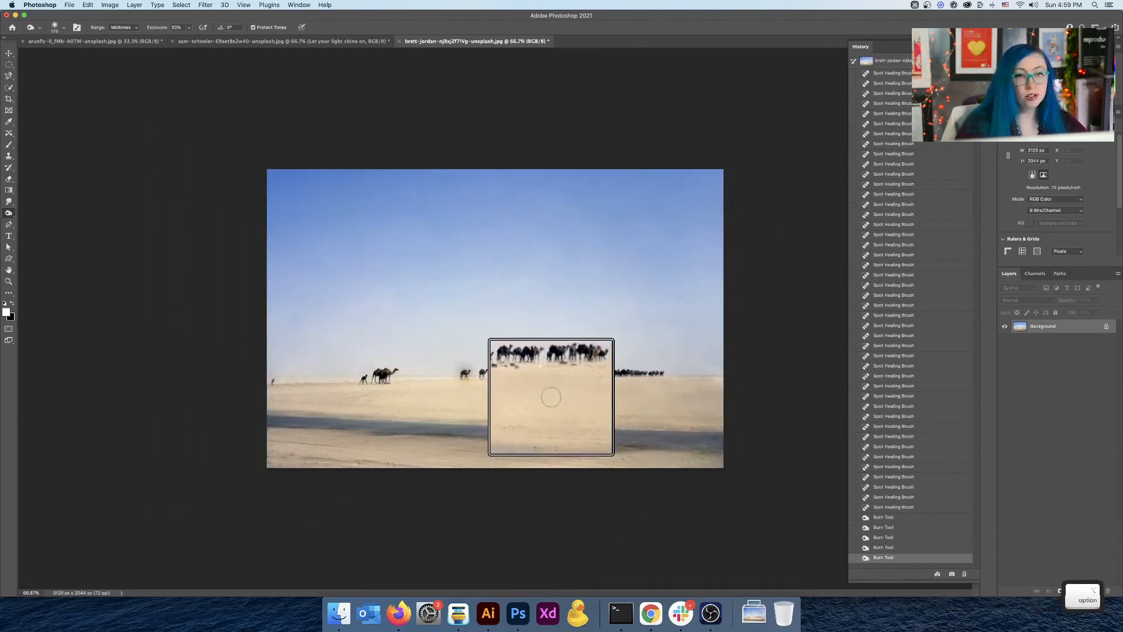
{"action": "left_click", "coordinate": [897, 518]}
{"action": "left_click", "coordinate": [903, 559]}
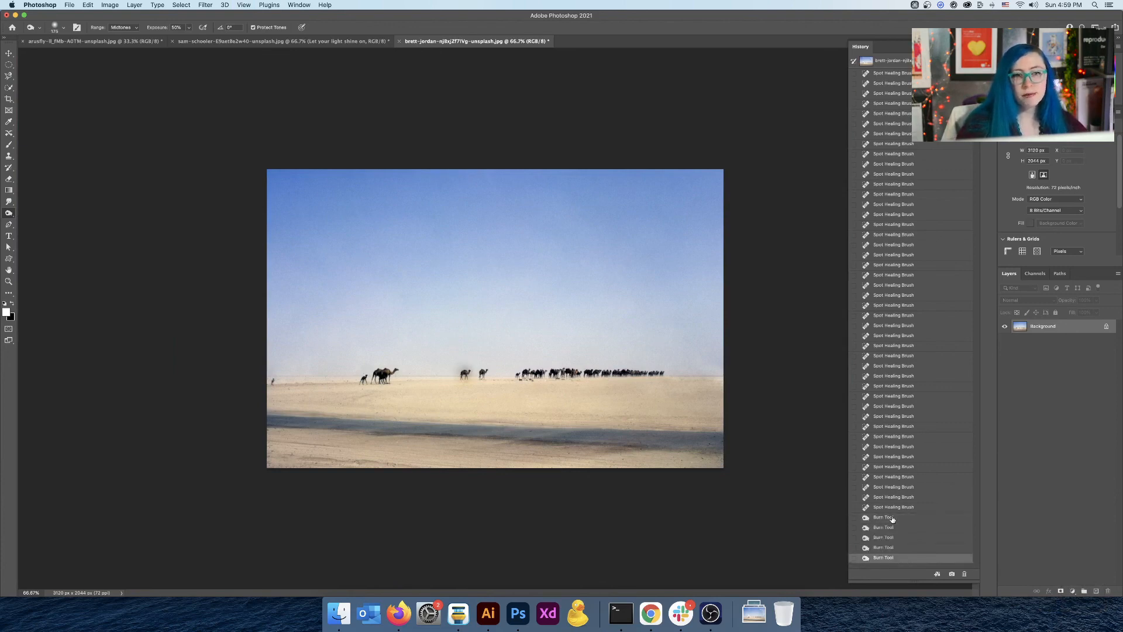
{"action": "left_click", "coordinate": [892, 518]}
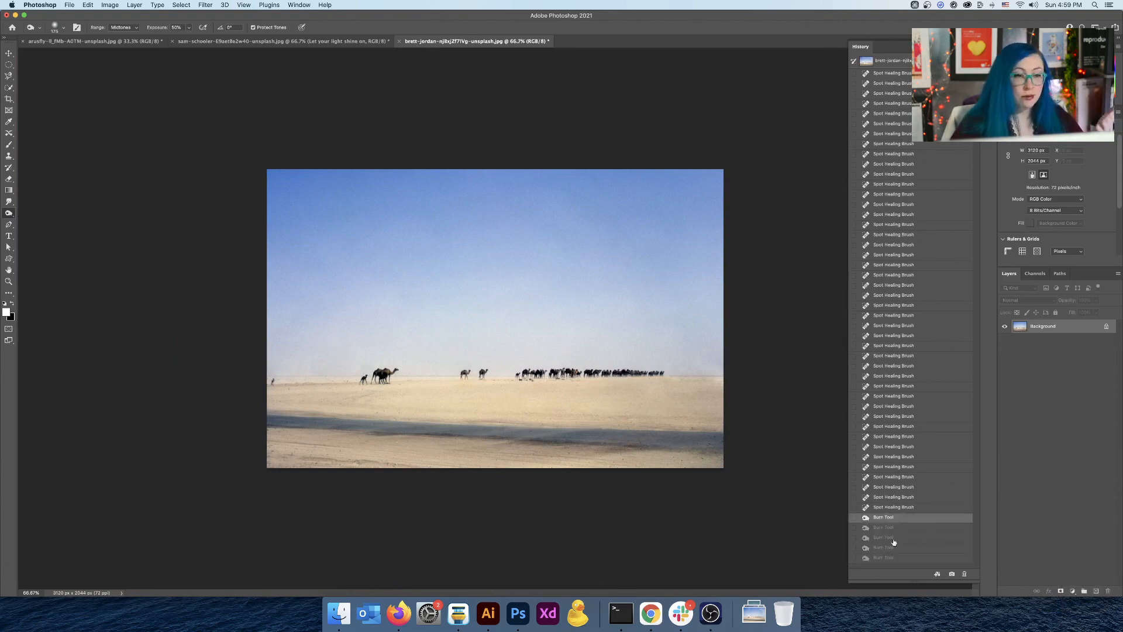
{"action": "left_click", "coordinate": [901, 508]}
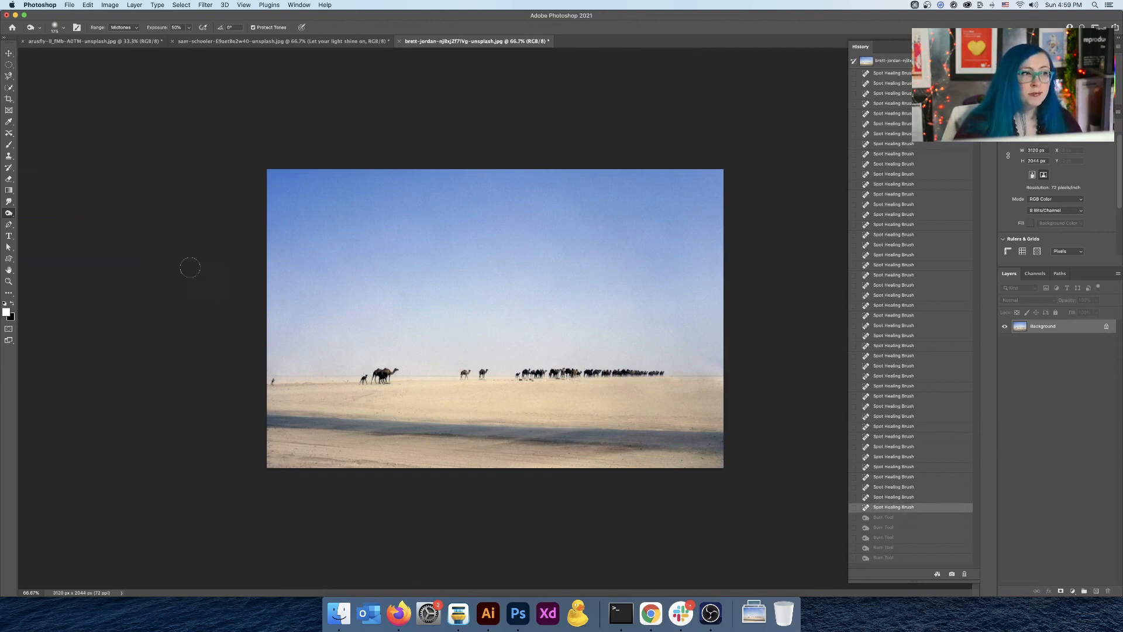
Desaturate the area around the middle pair's left camel with an enlarged Sponge Tool brush, and revert the strokes in the history.
{"action": "left_click", "coordinate": [9, 214]}
{"action": "left_click", "coordinate": [41, 229]}
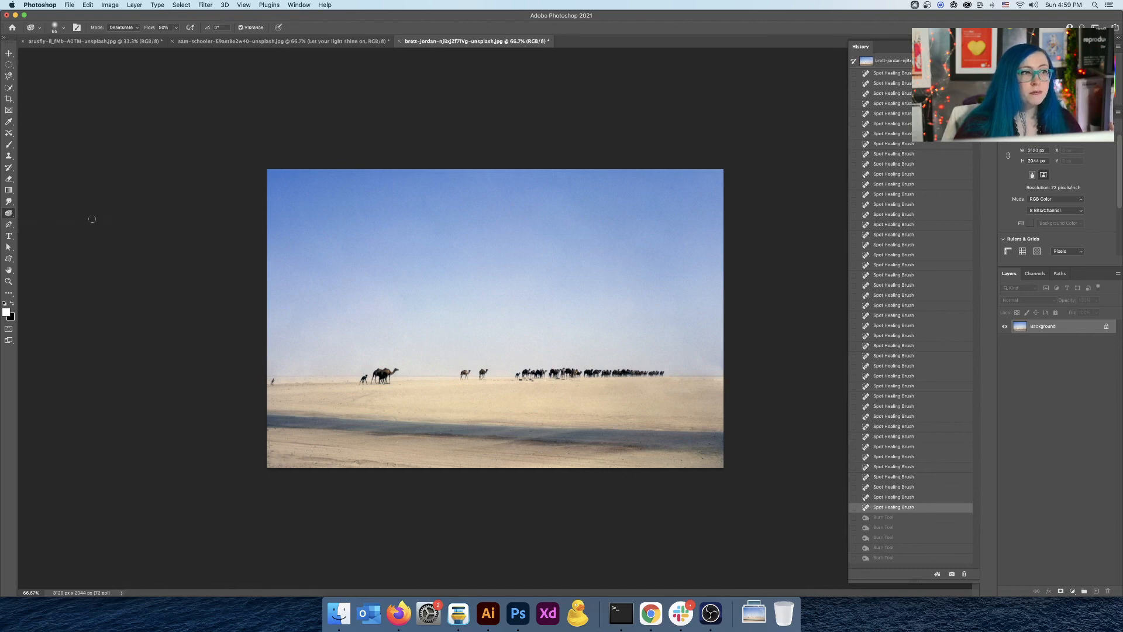
{"action": "left_click", "coordinate": [123, 28]}
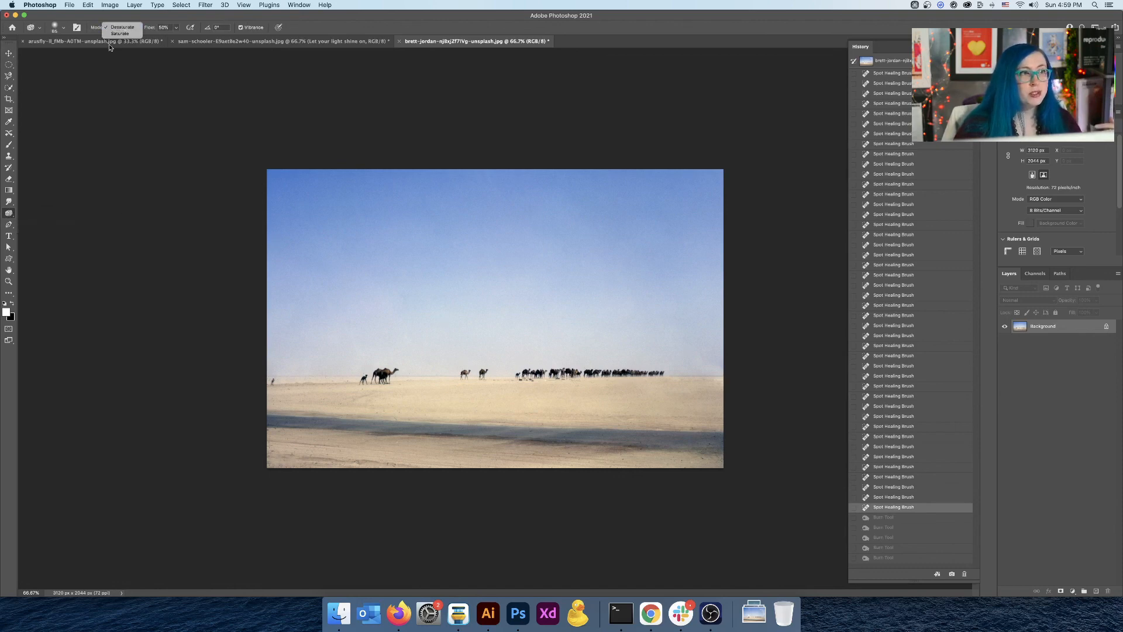
{"action": "left_click", "coordinate": [166, 146]}
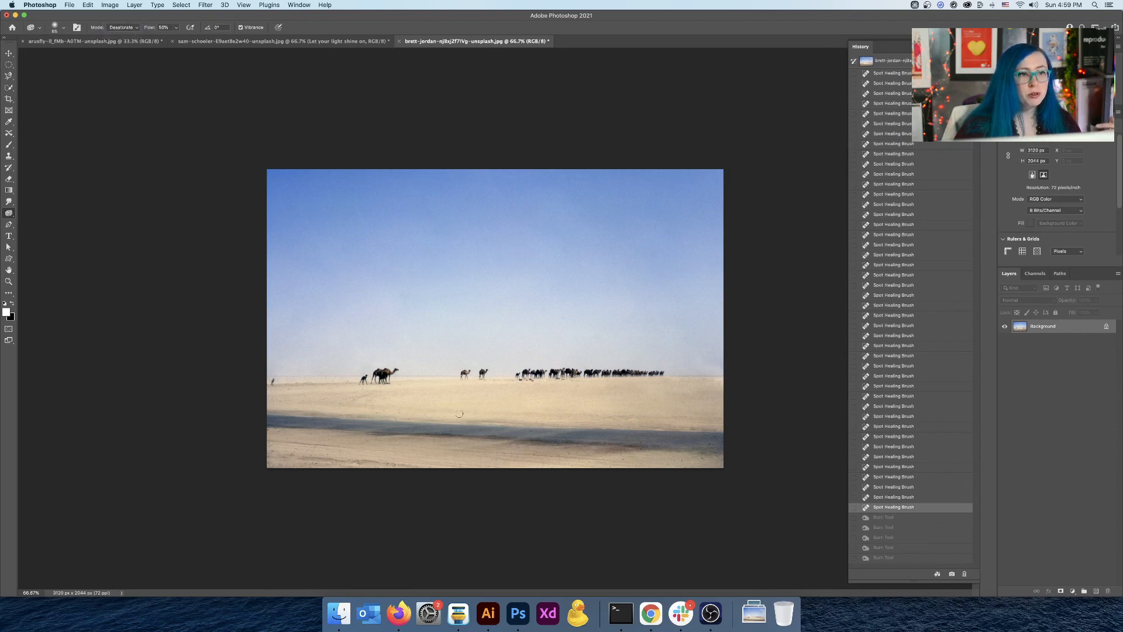
{"action": "key", "text": "bracketright"}
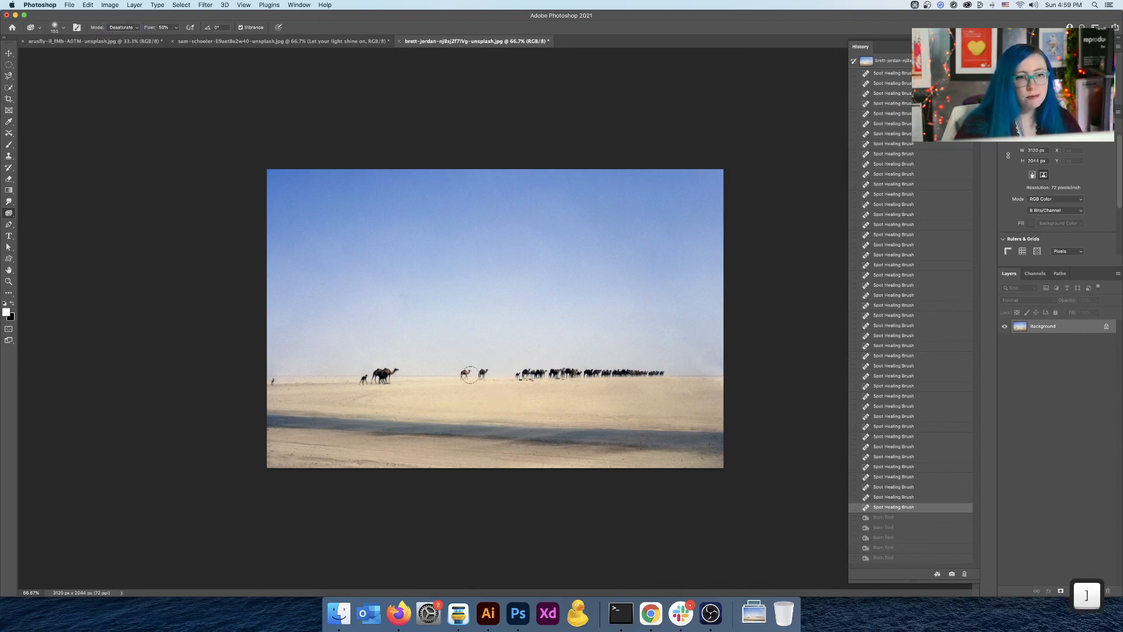
{"action": "key", "text": "bracketright"}
{"action": "key", "text": "bracketright"}
{"action": "key", "text": "bracketright"}
{"action": "key", "text": "bracketright"}
{"action": "left_click", "coordinate": [464, 375]}
{"action": "left_click", "coordinate": [465, 374]}
{"action": "left_click", "coordinate": [464, 374]}
{"action": "left_click", "coordinate": [465, 375]}
{"action": "left_click", "coordinate": [465, 375]}
{"action": "left_click", "coordinate": [464, 375]}
{"action": "left_click", "coordinate": [464, 374]}
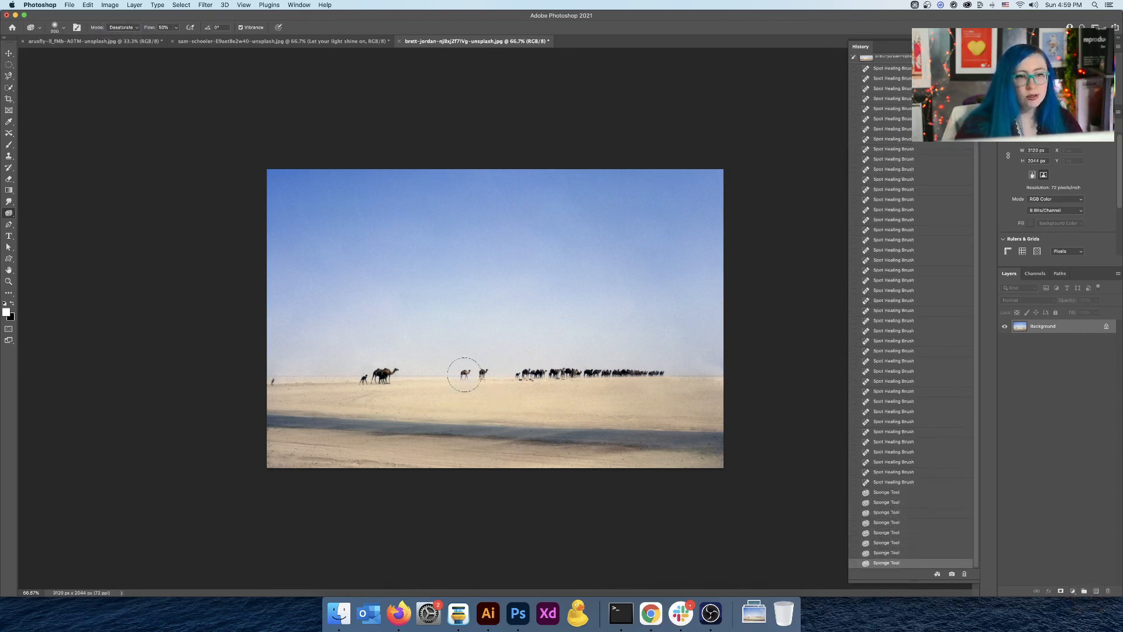
{"action": "left_click", "coordinate": [464, 374]}
{"action": "left_click", "coordinate": [464, 374]}
{"action": "left_click", "coordinate": [464, 374]}
{"action": "left_click", "coordinate": [465, 375]}
{"action": "left_click", "coordinate": [464, 374]}
{"action": "left_click", "coordinate": [464, 374]}
{"action": "left_click", "coordinate": [465, 374]}
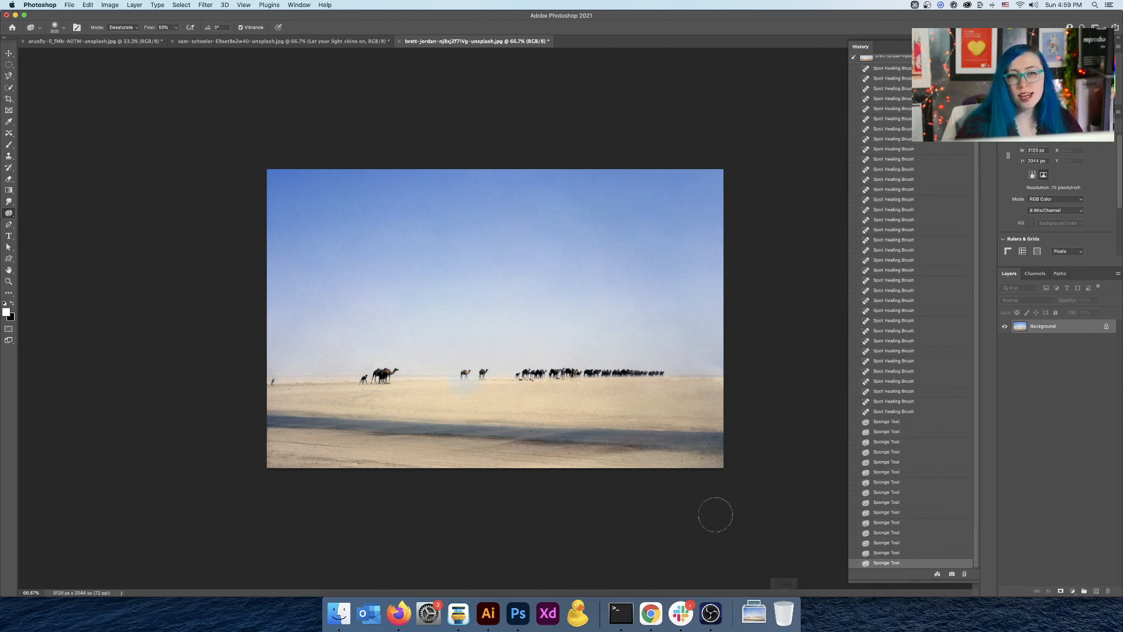
{"action": "left_click", "coordinate": [903, 412]}
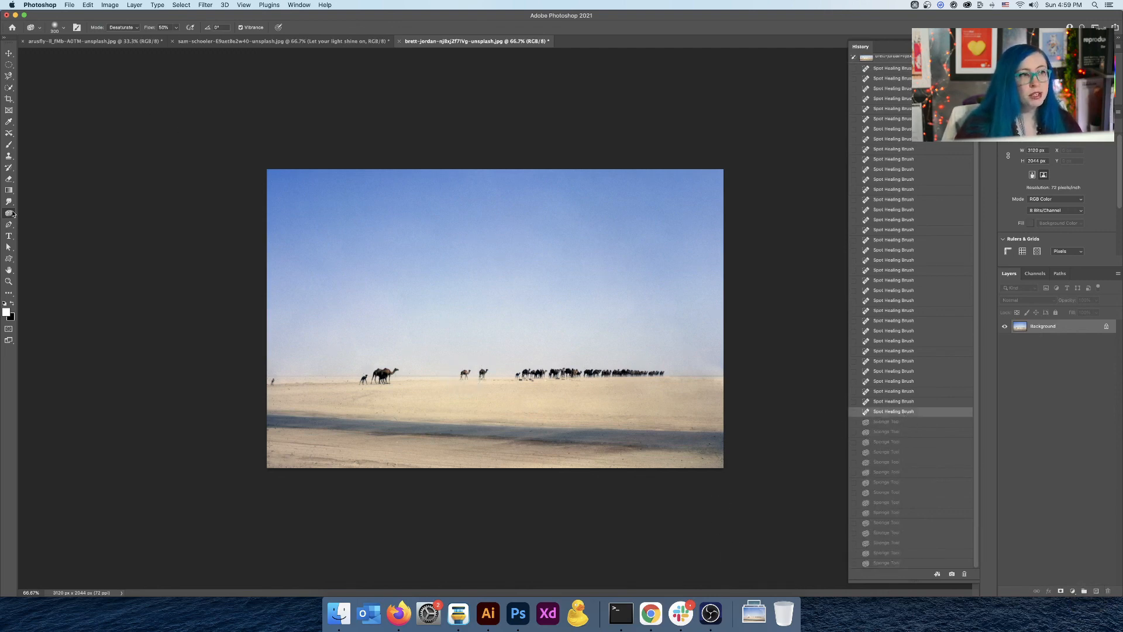
Switch the toning tool back to the Dodge Tool, and make the Move tool active.
{"action": "right_click", "coordinate": [12, 214]}
{"action": "left_click", "coordinate": [21, 213]}
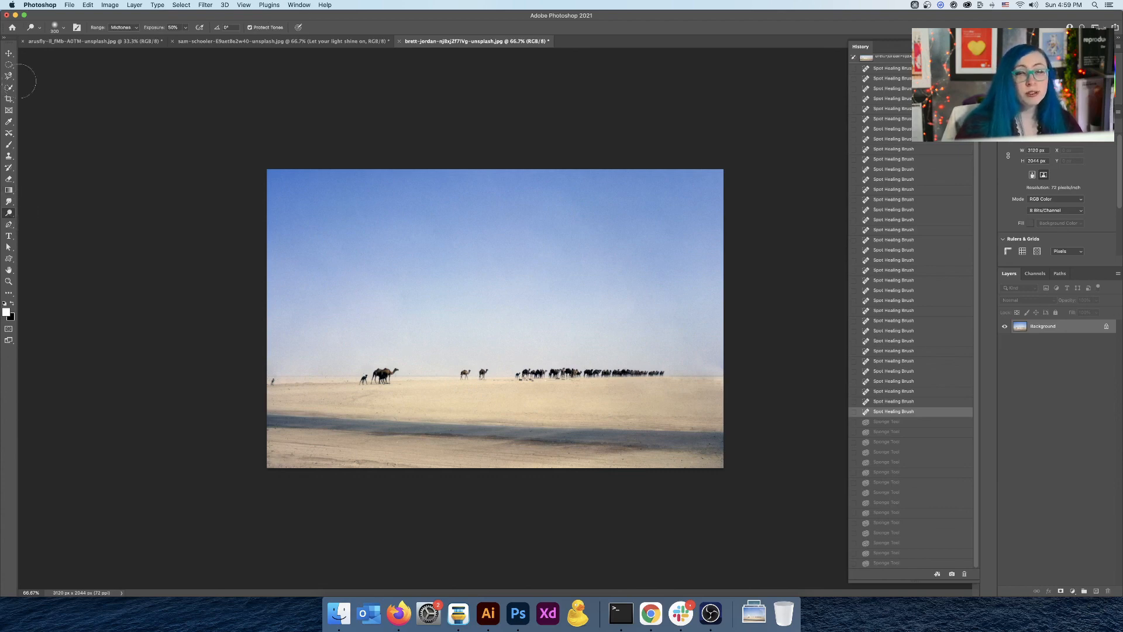
{"action": "left_click", "coordinate": [8, 54]}
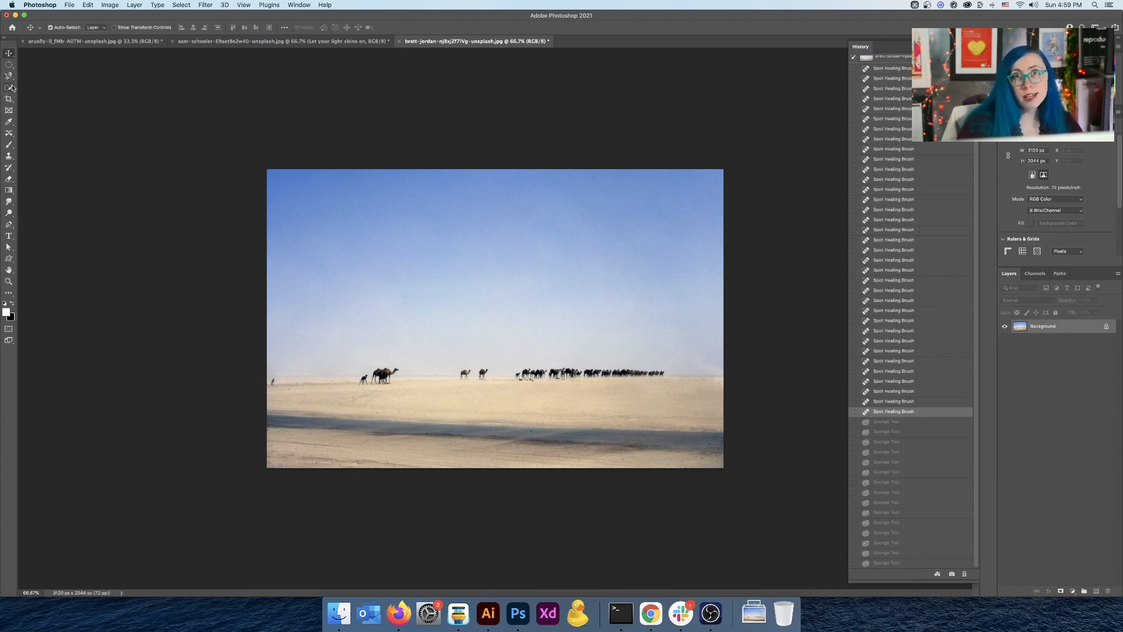